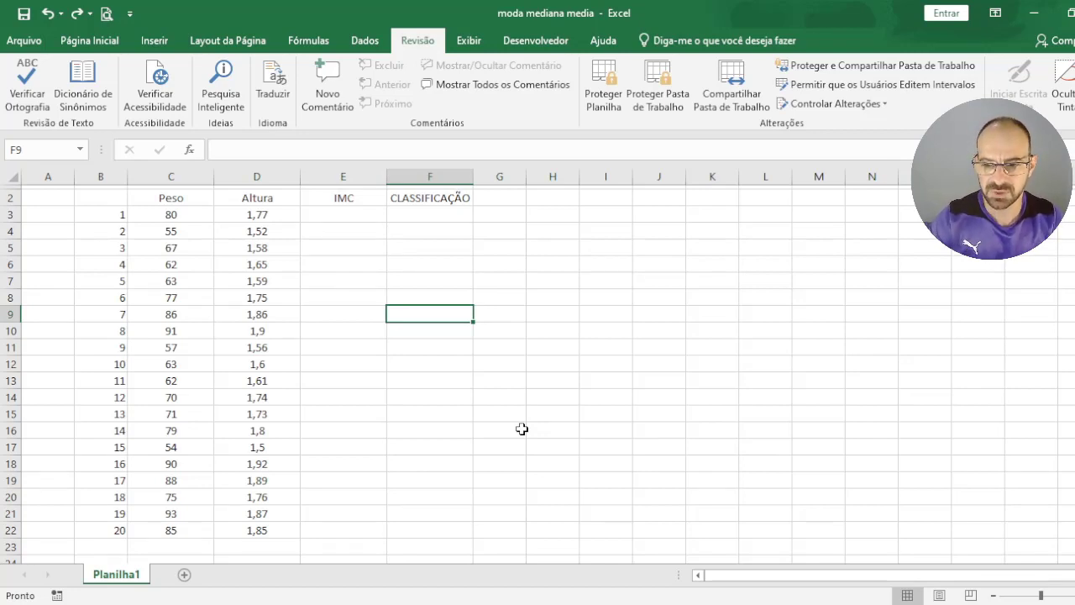
Step: Select cell E14 in the IMC column
left_click(432, 220)
left_click(283, 245)
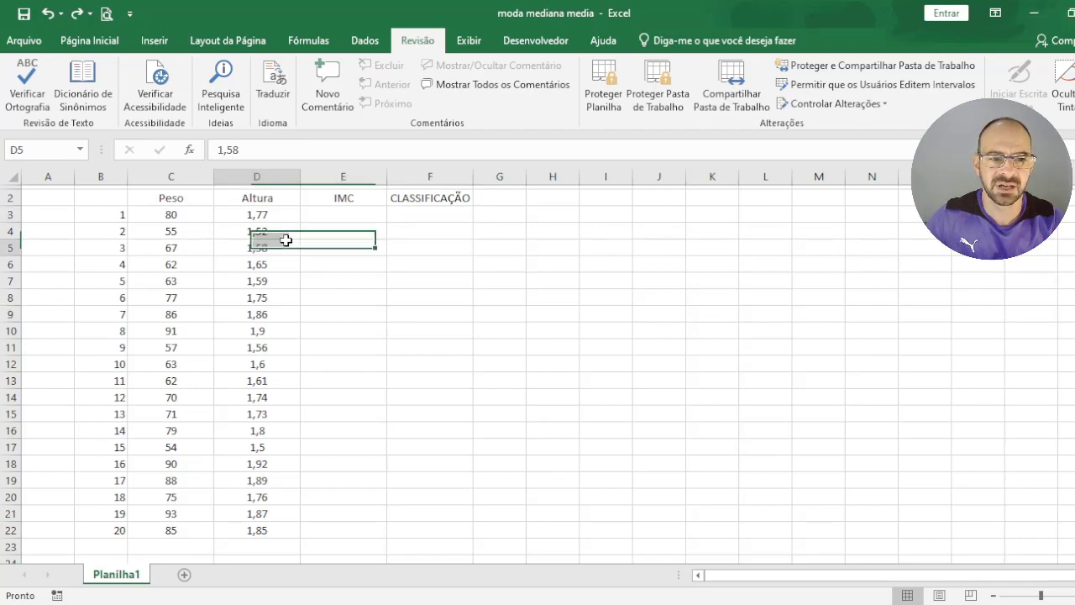
left_click(353, 397)
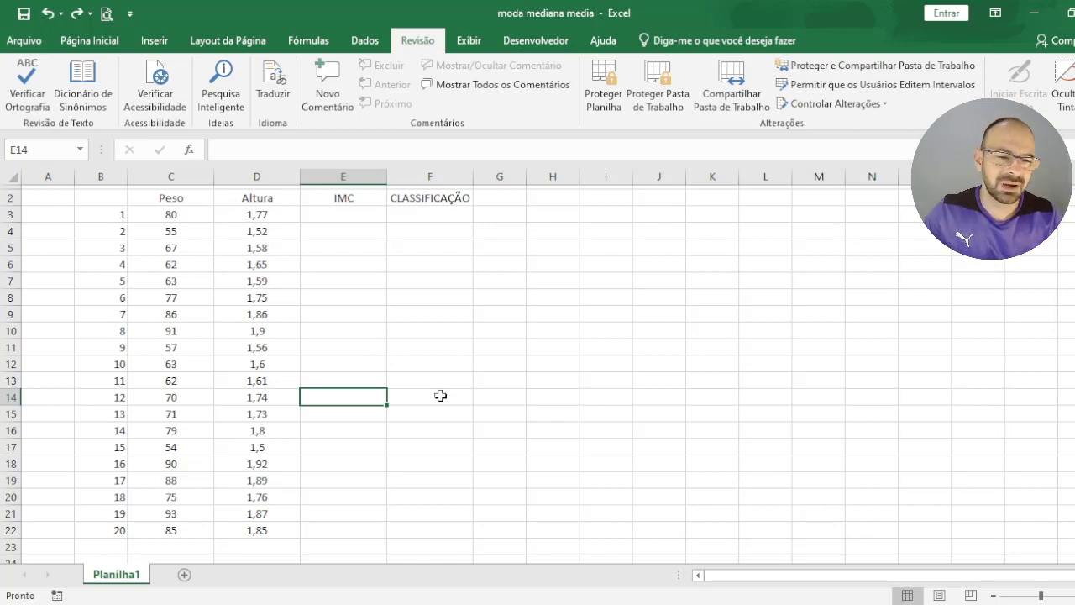
Step: Try a yellow fill on E14 from Página Inicial, then undo it with Ctrl+Z
left_click(85, 42)
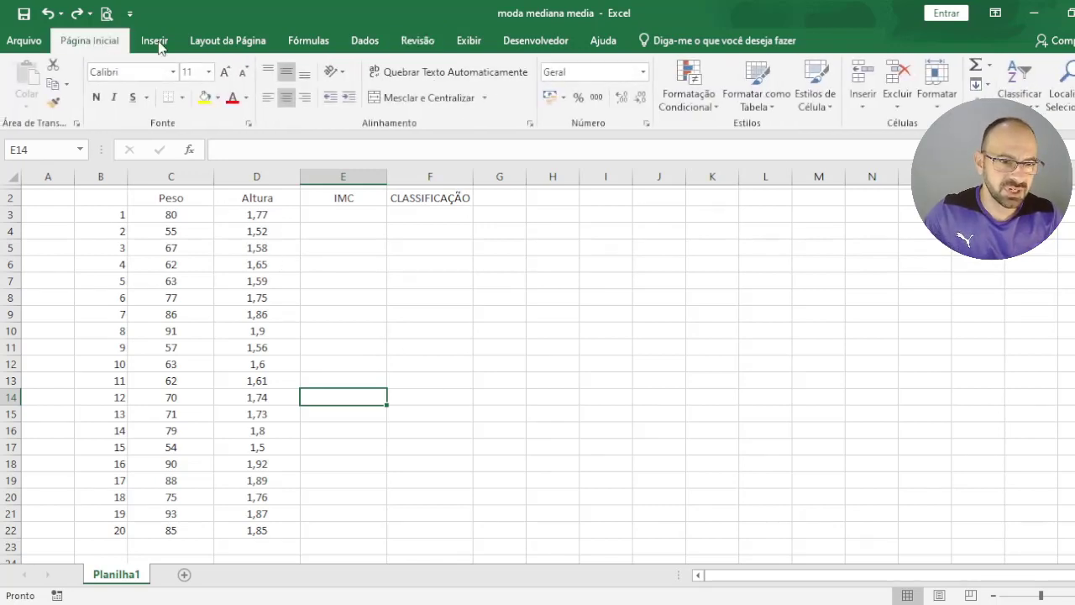
left_click(205, 98)
left_click_drag(257, 281, 430, 447)
left_click(429, 447)
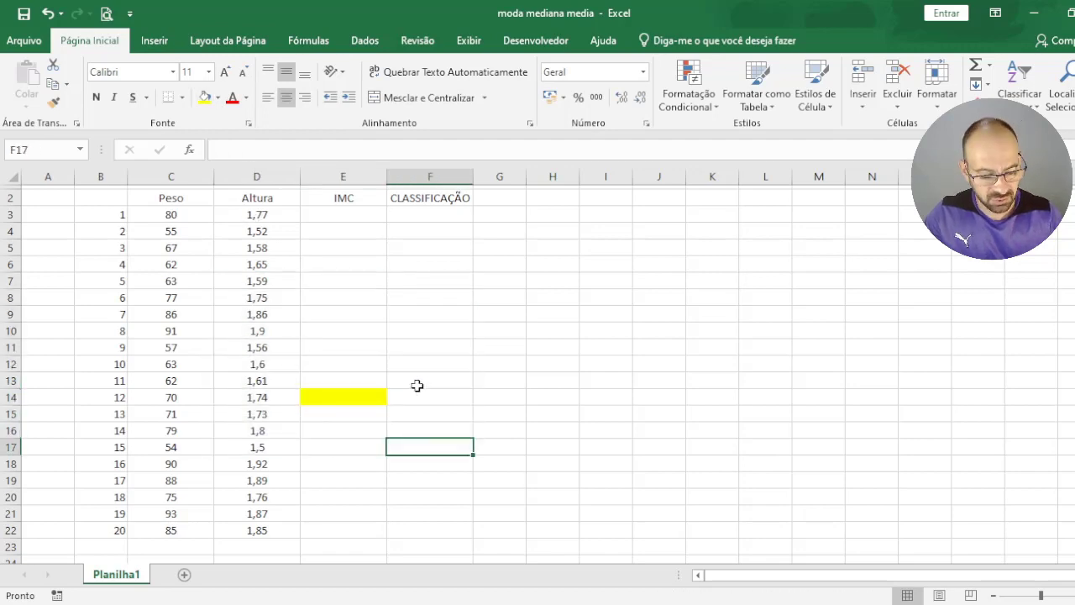
key("ctrl+z")
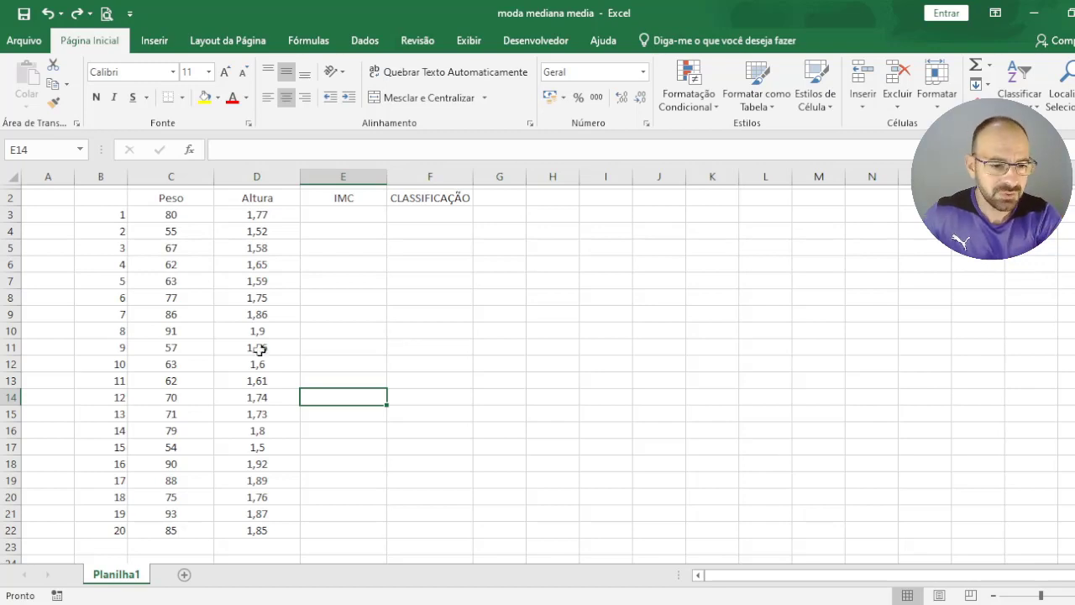
Step: Enter the header ALUNOS in B2 and centre it vertically with Alinhar no Meio
left_click(106, 200)
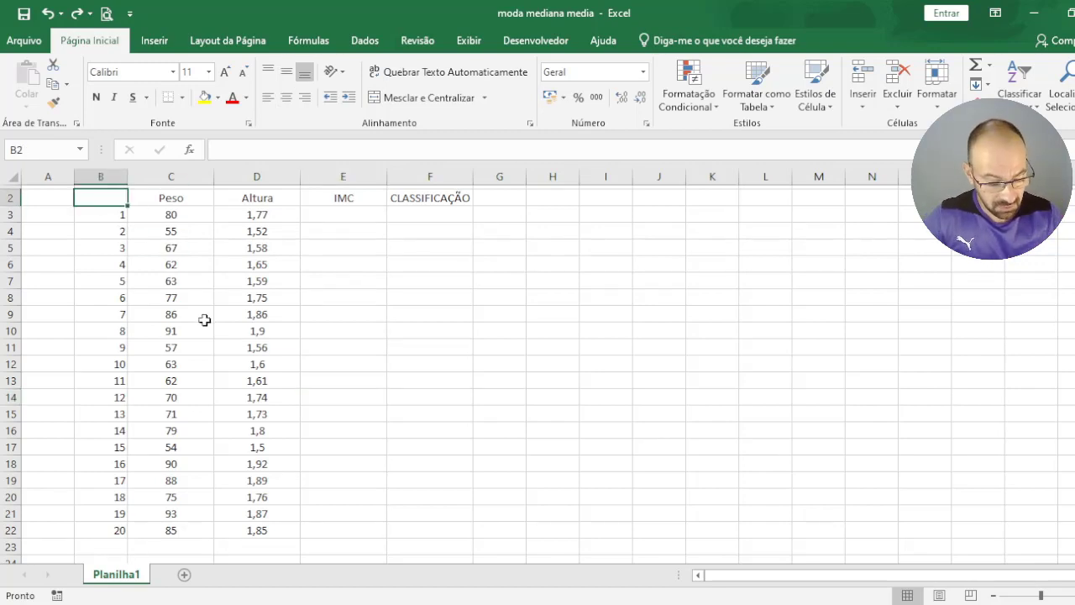
type("aluno")
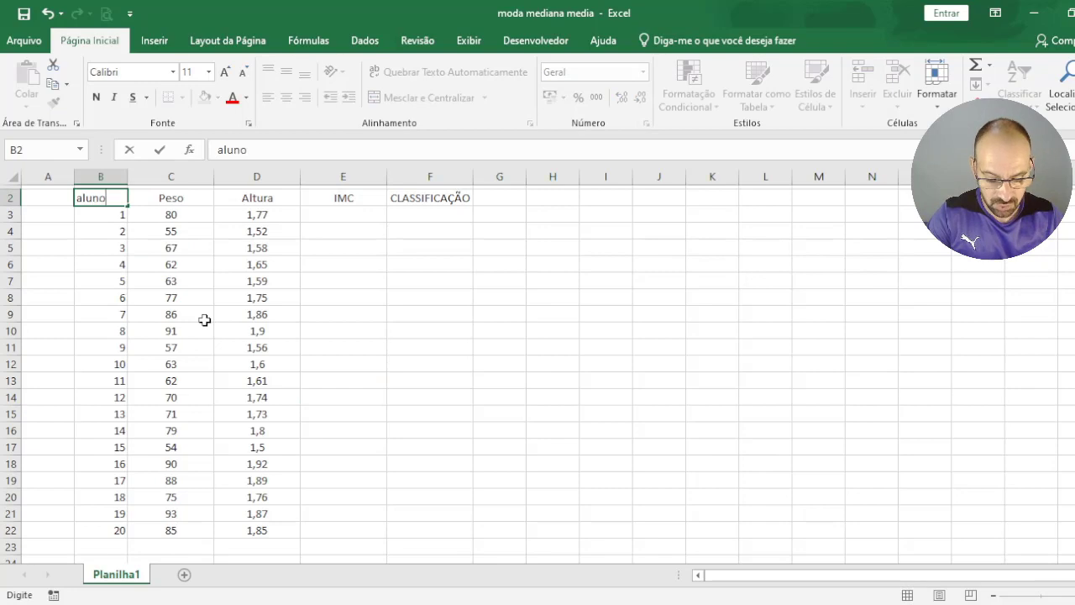
type("s")
key("Return")
key("Up")
type("ALUN")
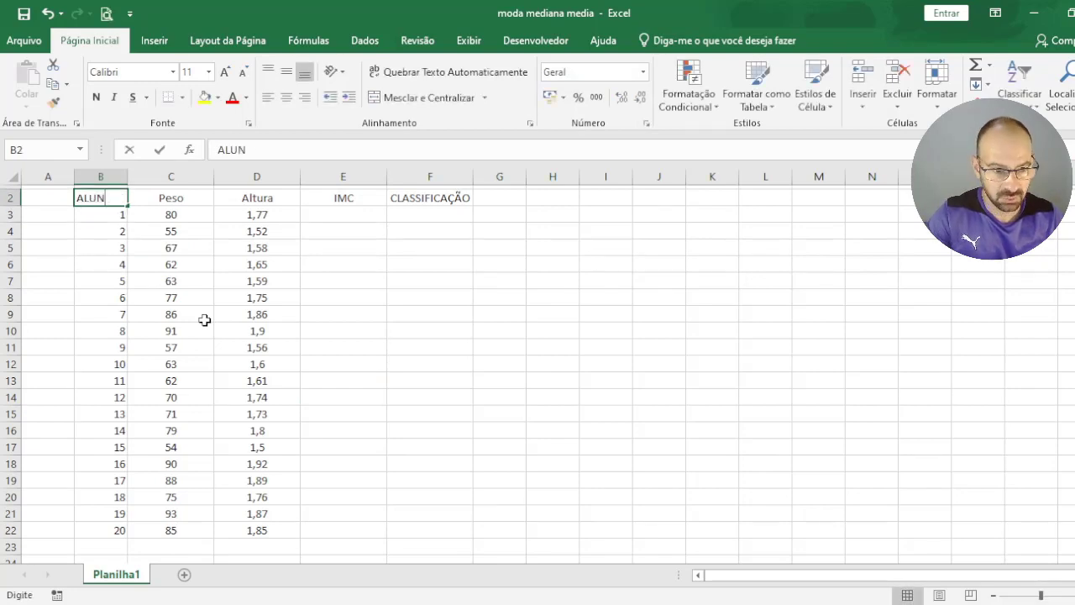
type("OS")
key("Return")
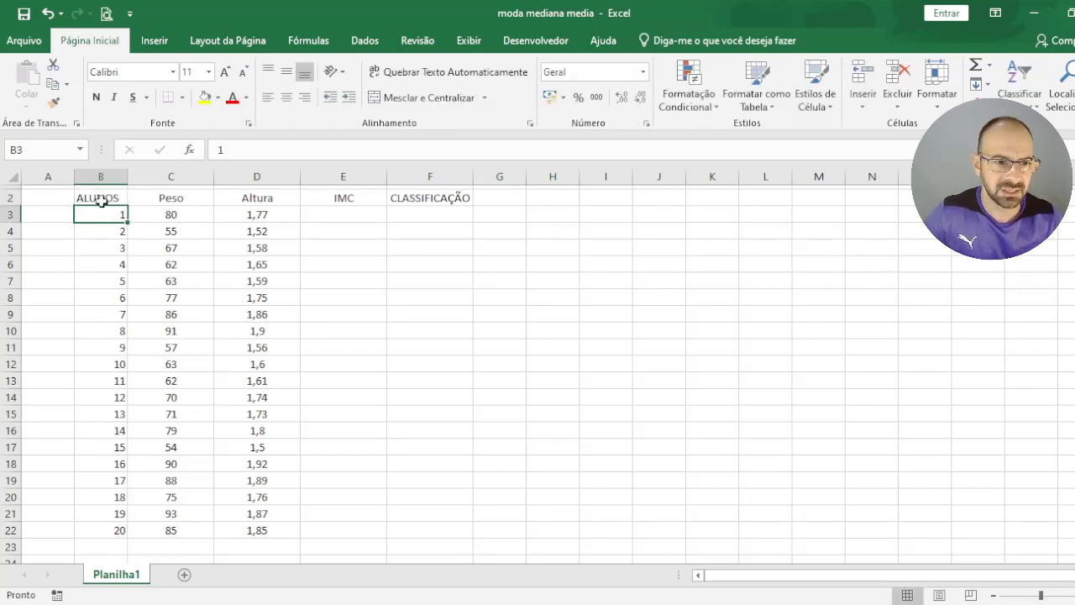
left_click(101, 201)
left_click(286, 72)
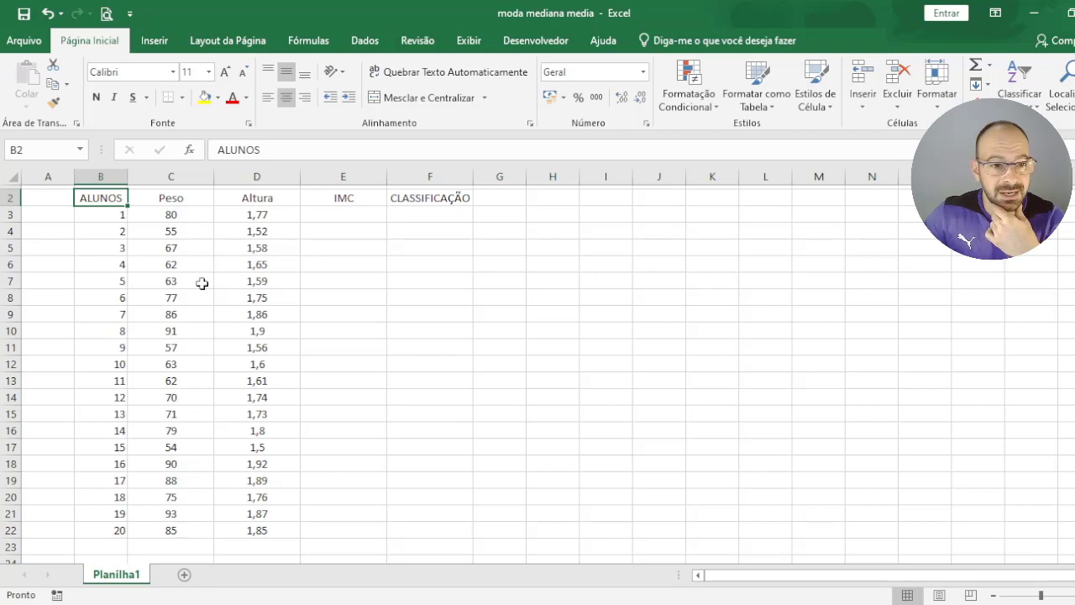
Step: Replace the Peso header in C2 with 'Massa corporal'
left_click(188, 211)
left_click(188, 199)
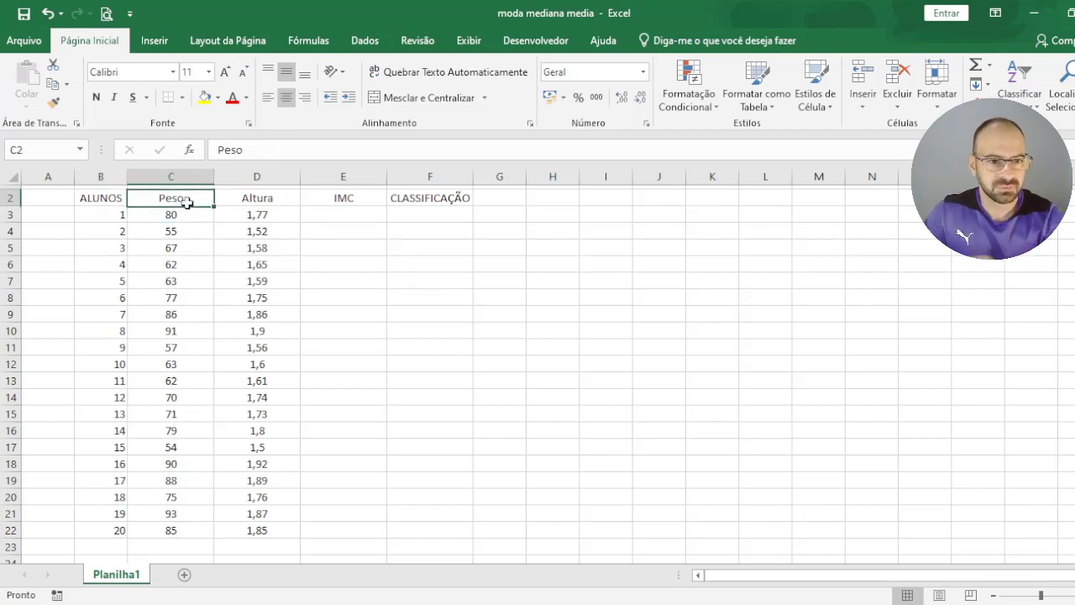
type("ma")
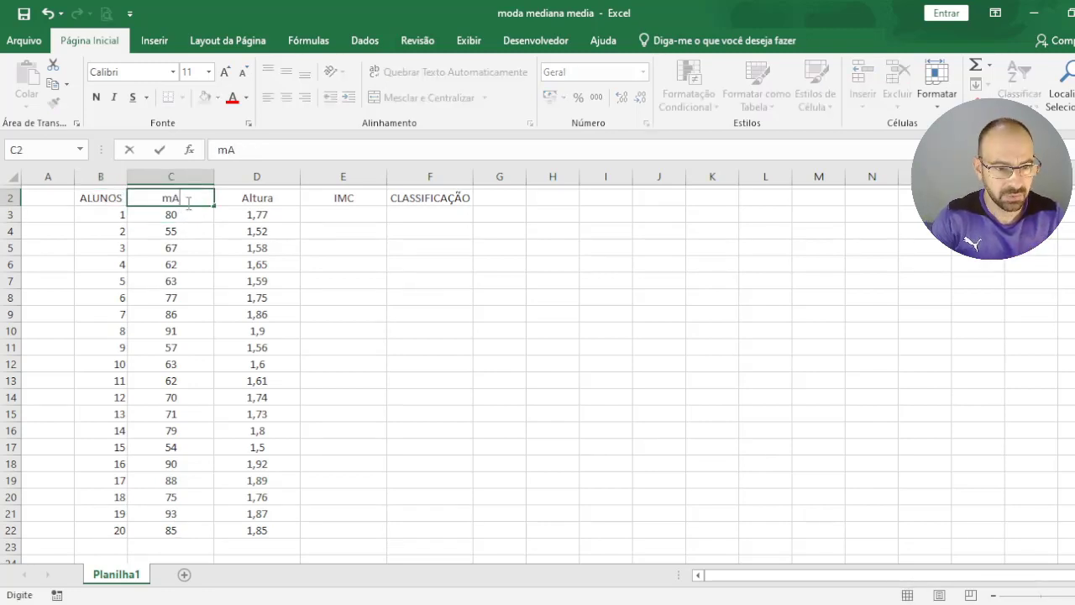
key("BackSpace")
key("BackSpace")
type("Mas")
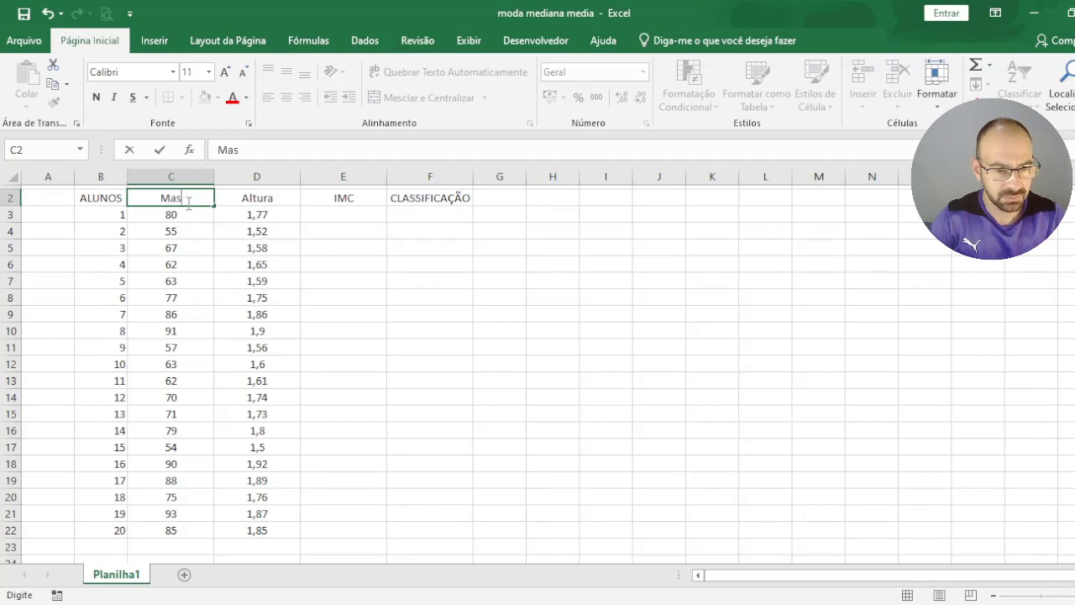
type("sa corp")
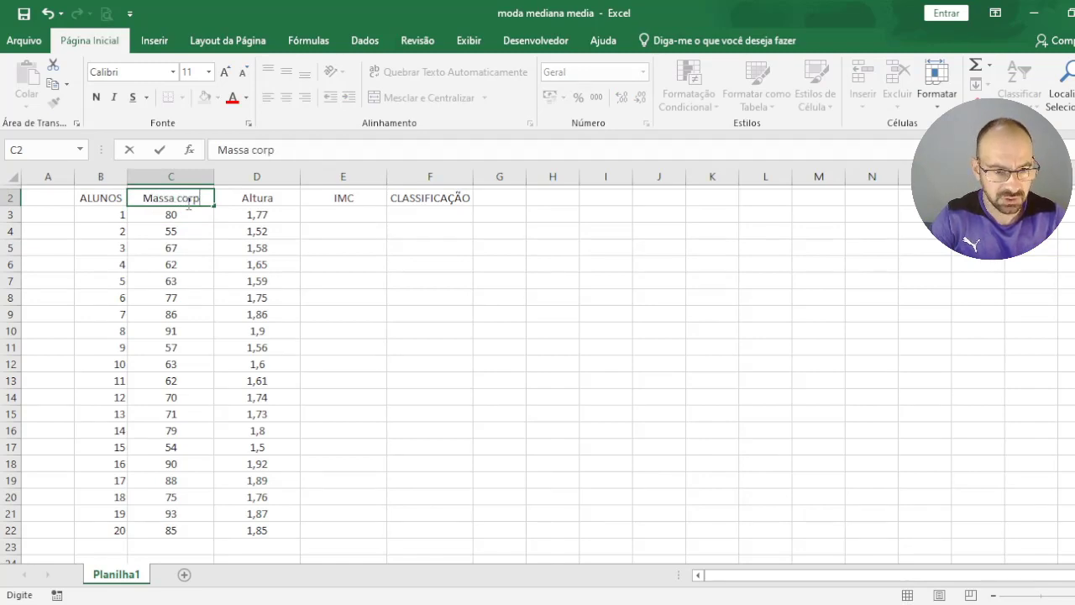
type("oral")
key("Return")
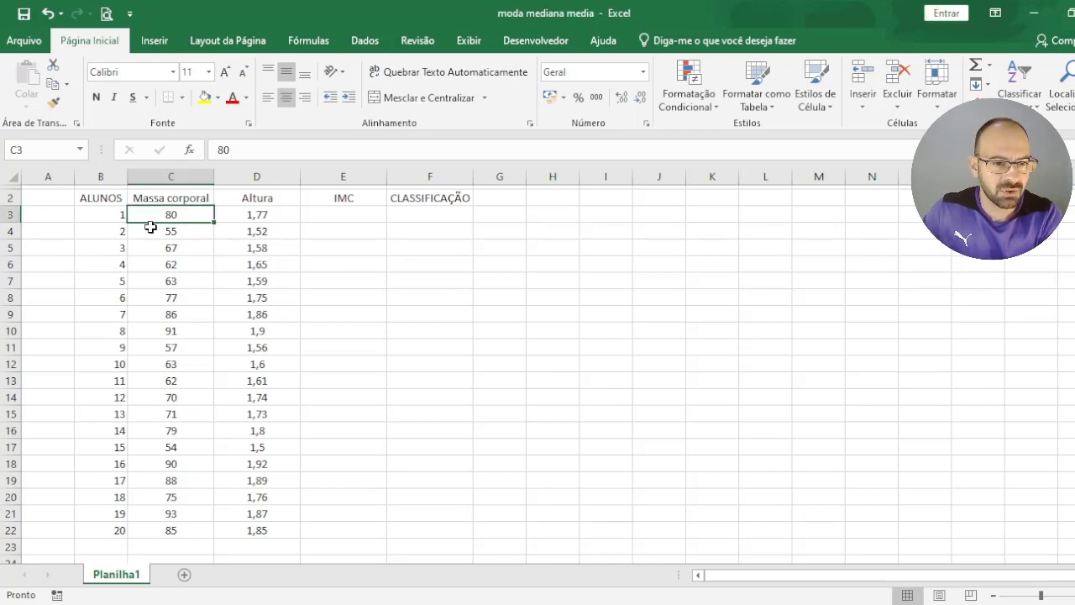
Step: Select student numbers, body masses and heights, extending the selection down to the last student
left_click(273, 231)
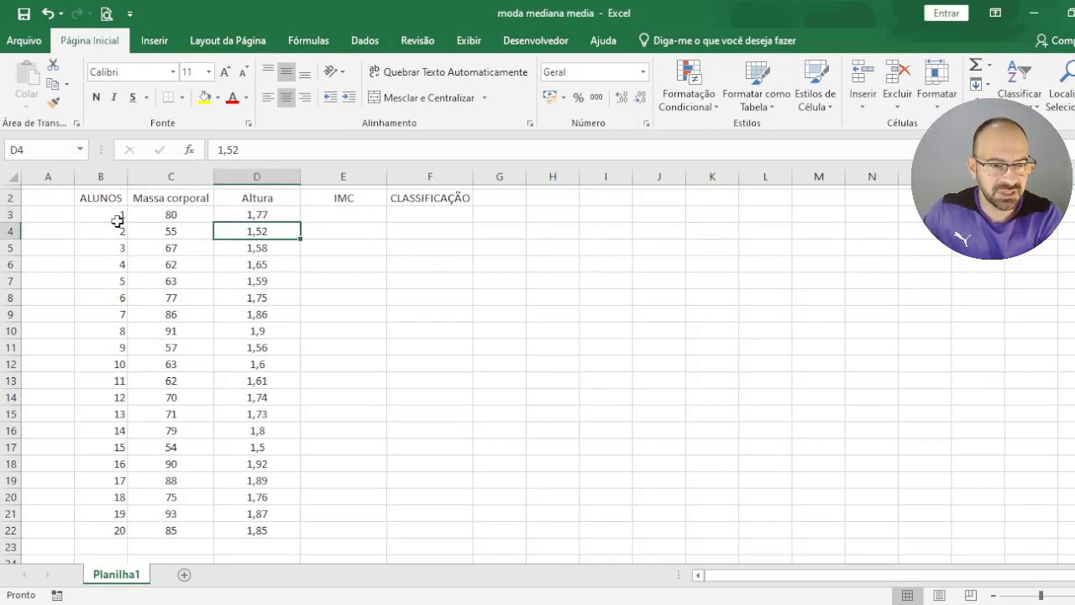
left_click_drag(121, 216, 260, 213)
left_click(205, 215)
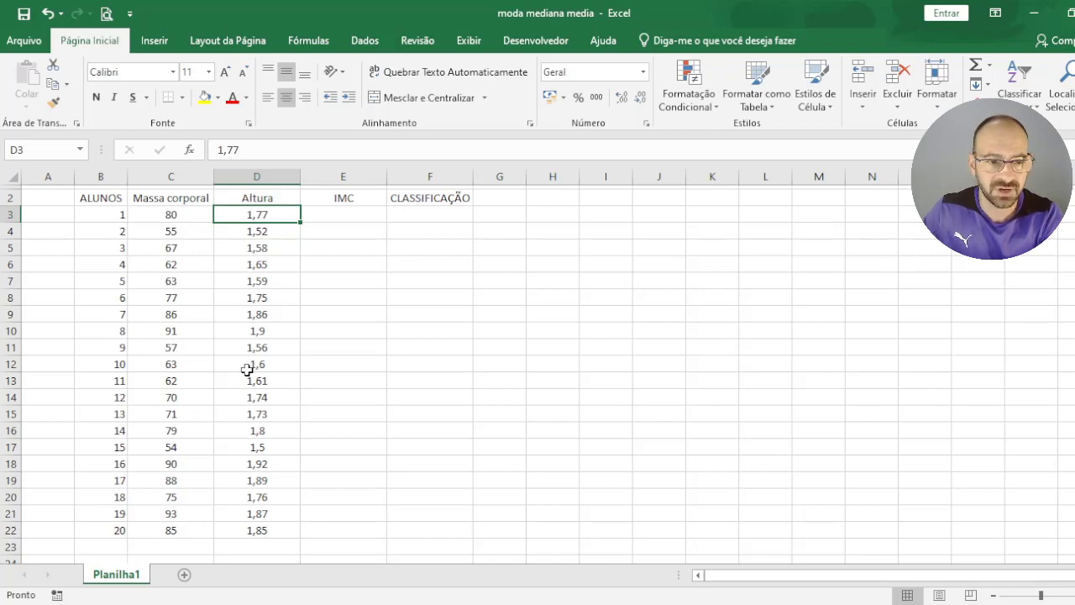
left_click(122, 237)
left_click(173, 238)
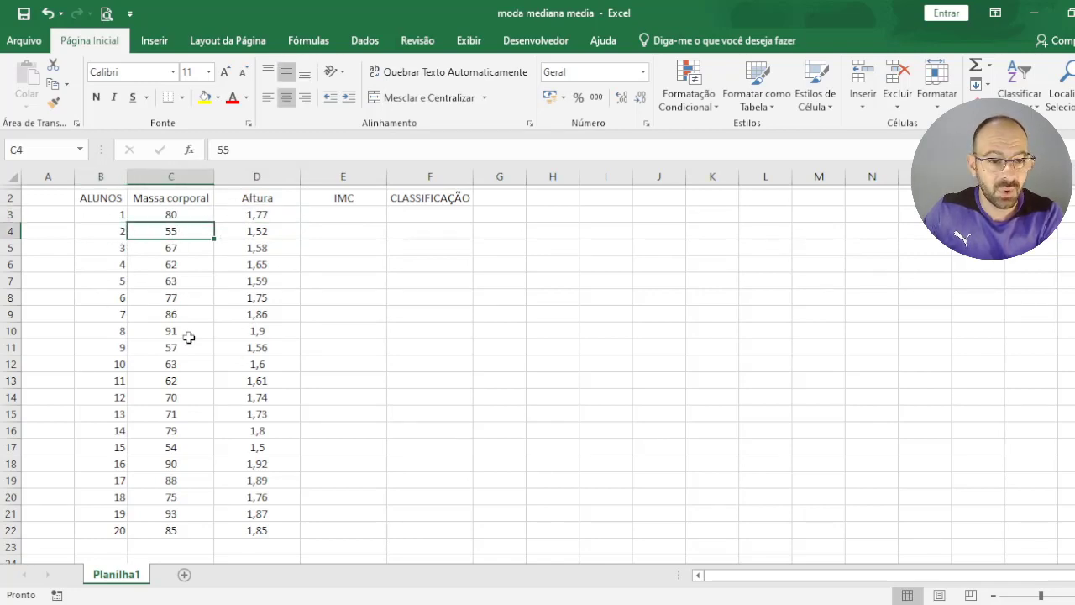
left_click(279, 235)
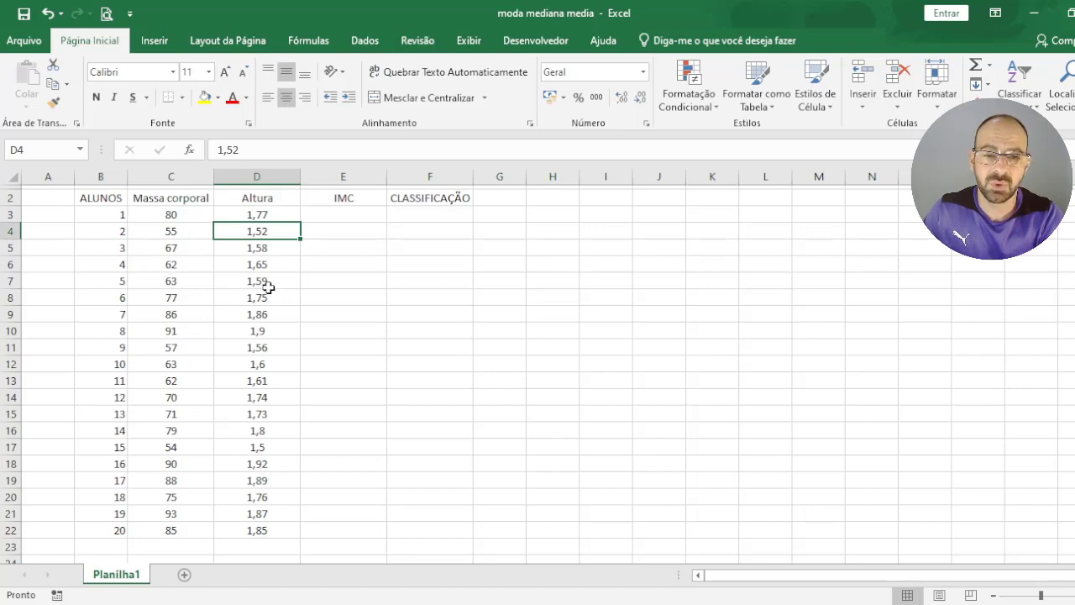
left_click_drag(167, 246, 263, 379)
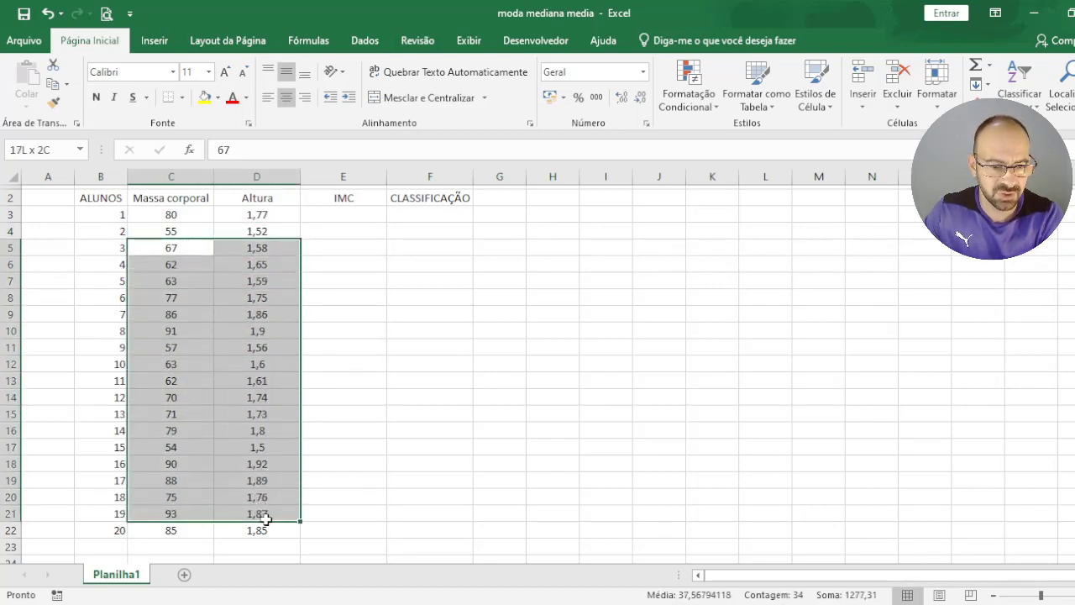
left_click_drag(263, 378, 266, 530)
Step: Select the single-decimal heights 1,9 in D10, 1,6 in D12 and 1,5 in D17 together
left_click(276, 263)
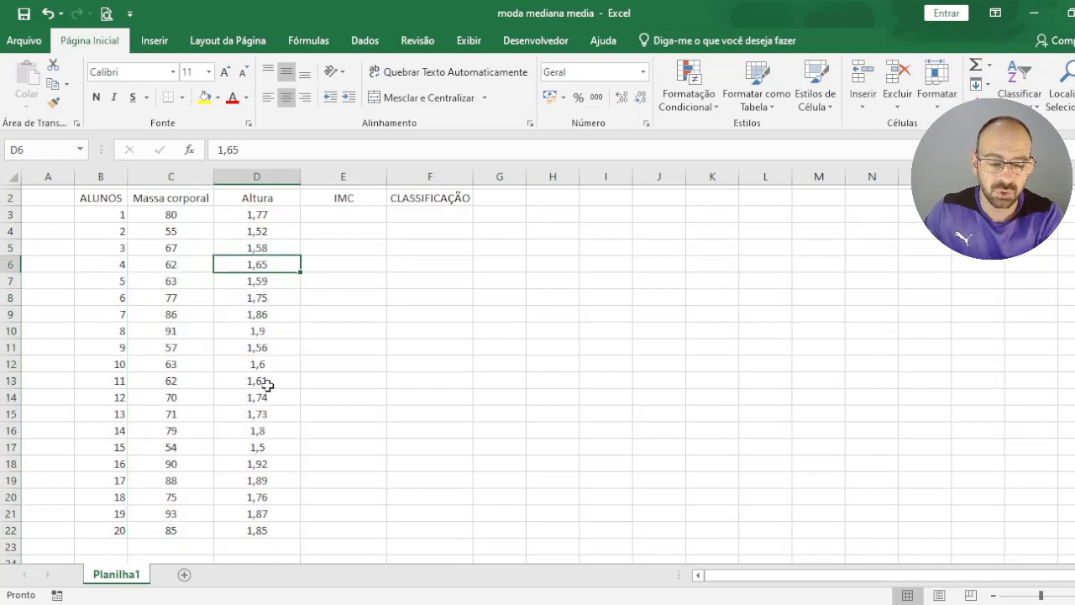
key("Down")
key("Down")
key("Down")
key("Down")
key("Down")
key("Down")
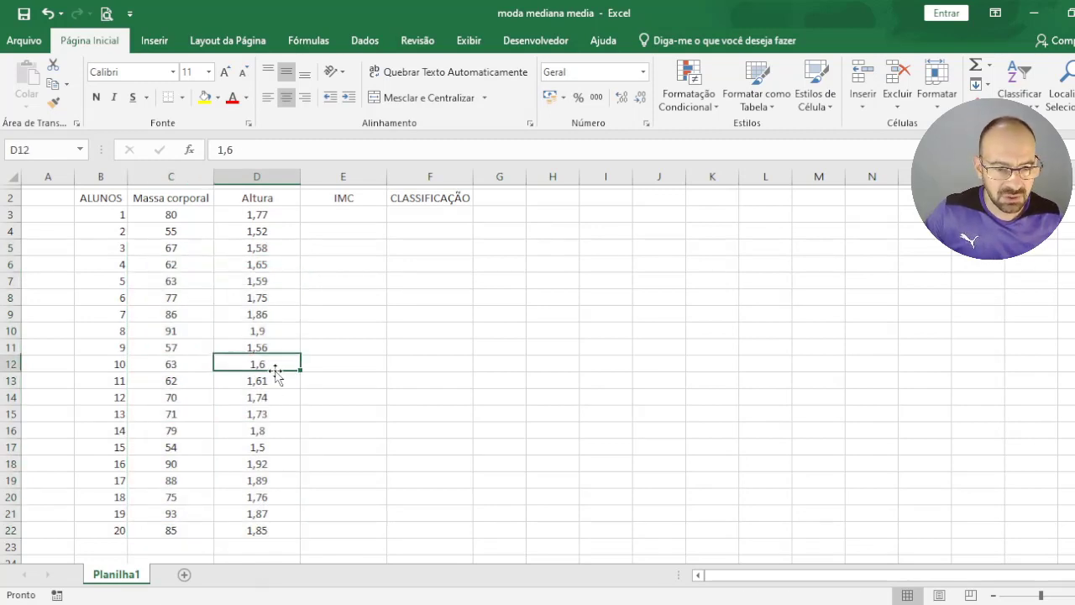
left_click(270, 332)
left_click(281, 364, "ctrl")
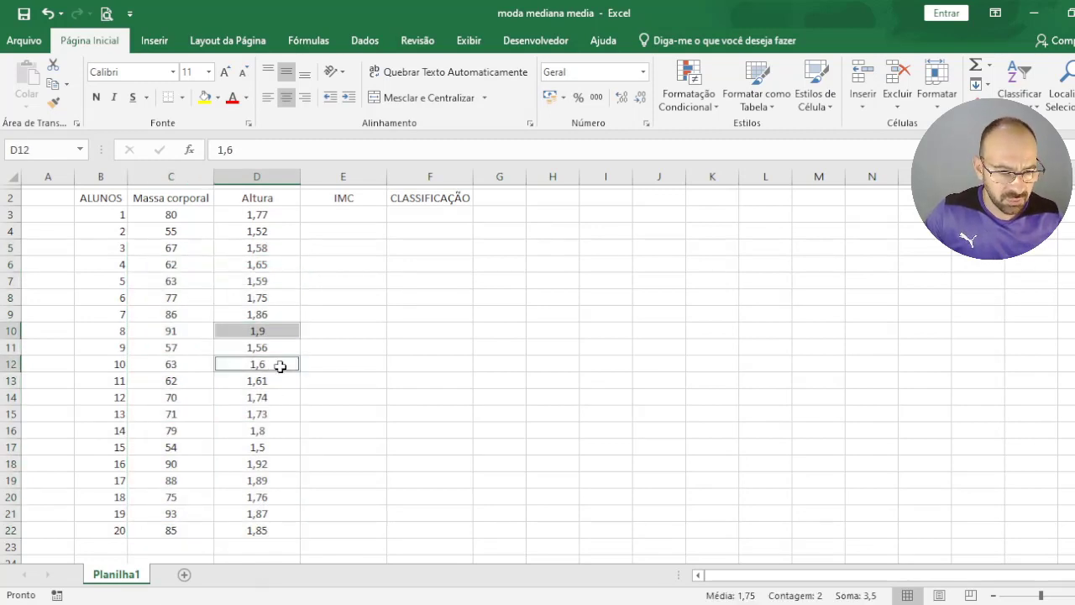
left_click(276, 450, "ctrl")
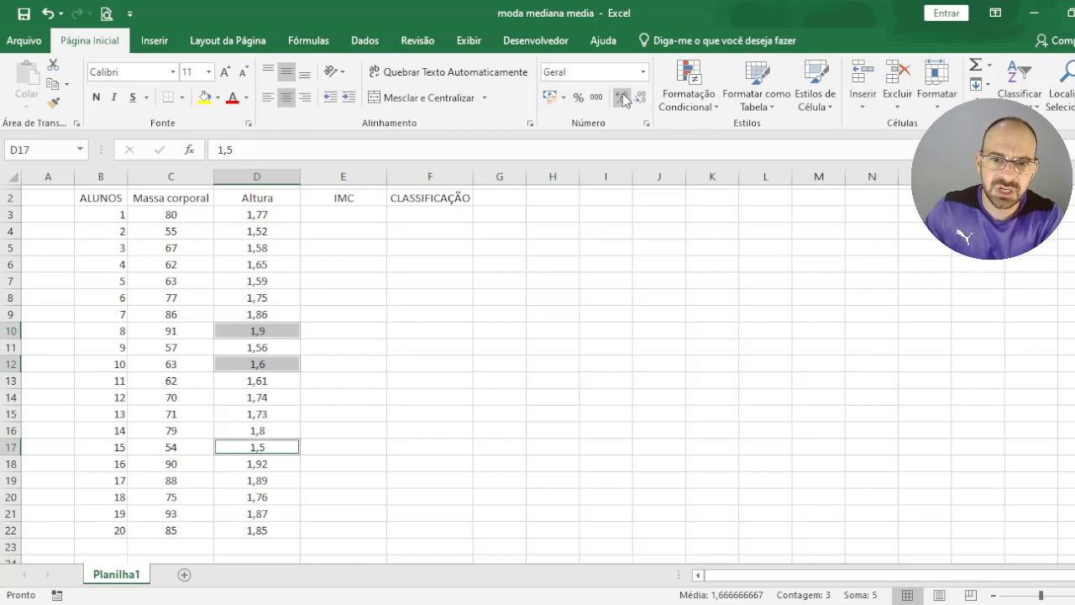
Step: Add a second decimal to the heights 1,9, 1,6, 1,5 and to 1,8 in D16
left_click(624, 99)
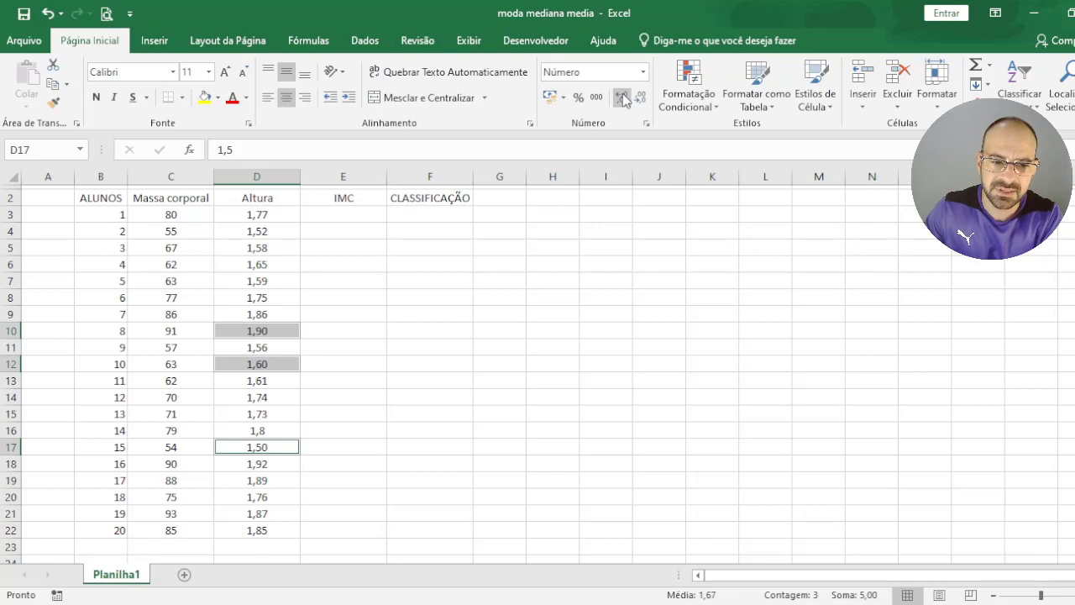
left_click(286, 434)
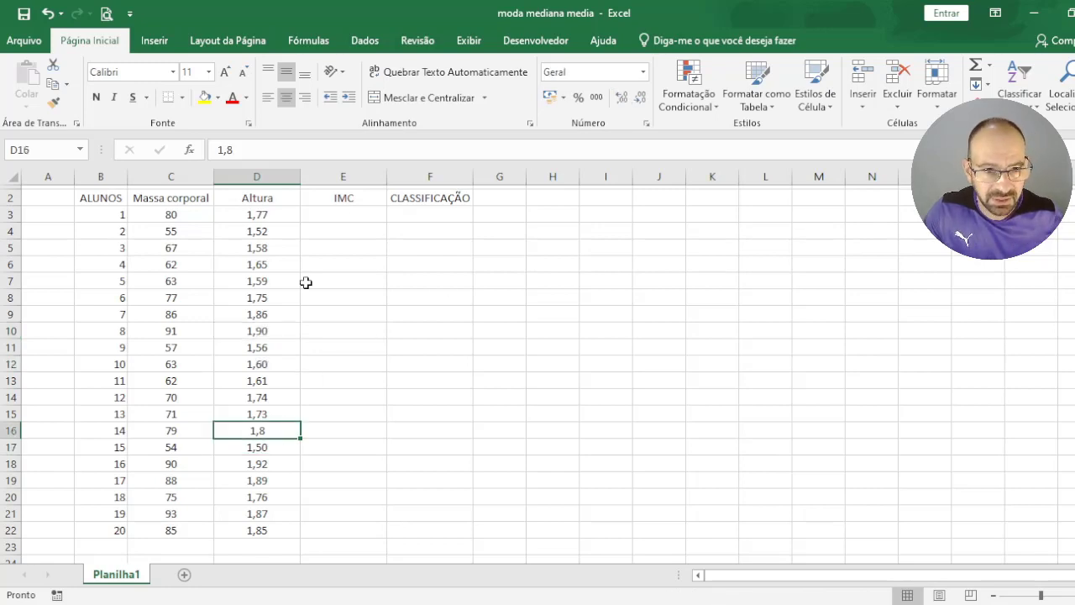
left_click(622, 98)
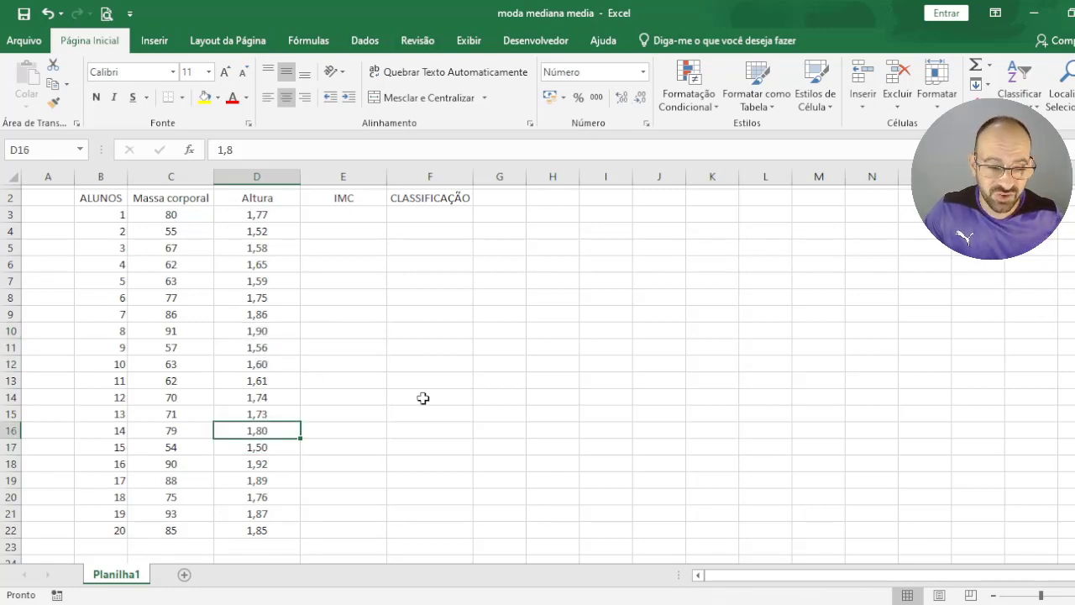
Step: Review the Altura column to confirm all heights show two decimals, such as 1,50 in D17
left_click(360, 420)
mouse_move(290, 210)
left_mouse_down()
mouse_move(277, 538)
mouse_move(279, 522)
left_mouse_up()
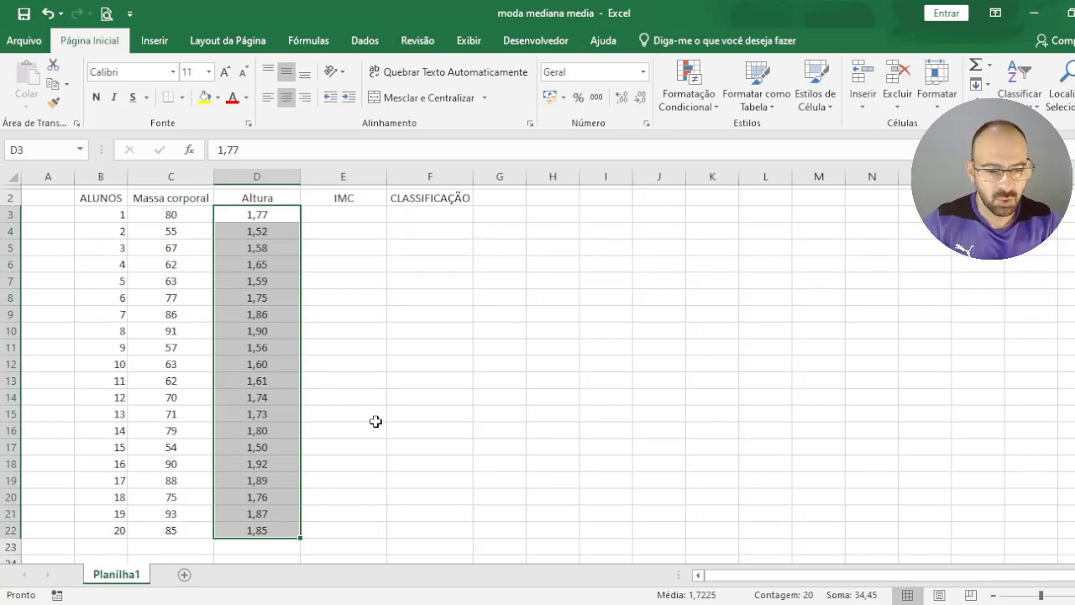
left_click(293, 434)
left_click(286, 440)
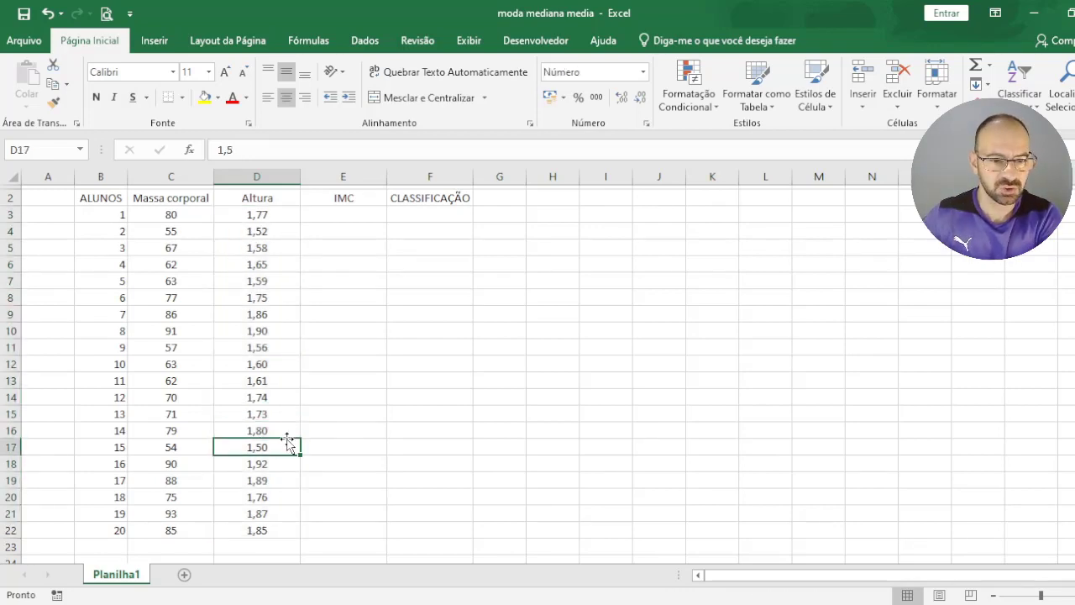
left_click(360, 219)
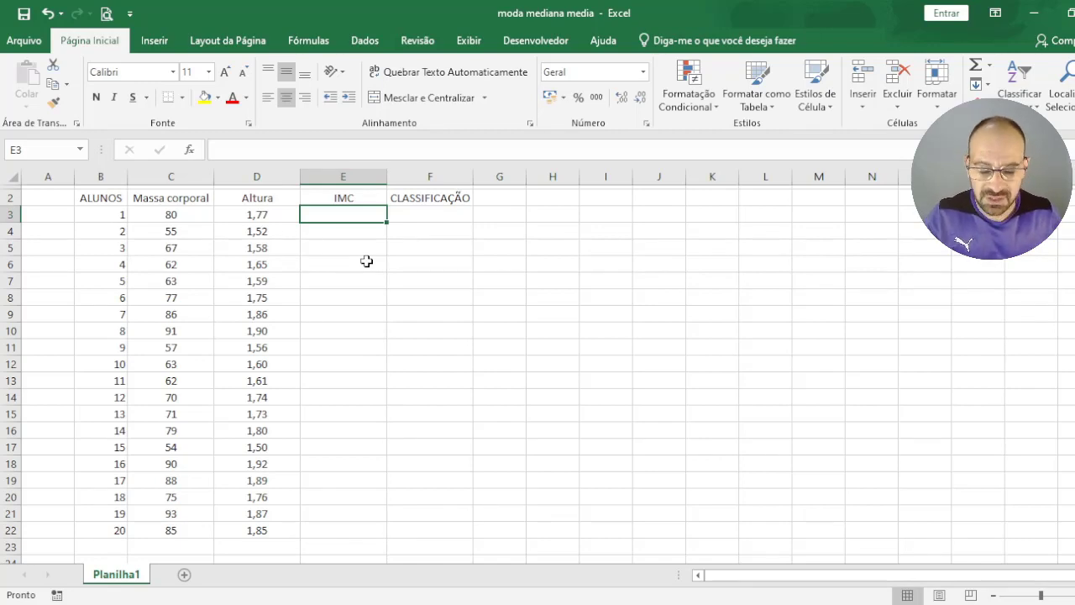
Step: Type = in E3 to begin the first student's IMC formula
type("=")
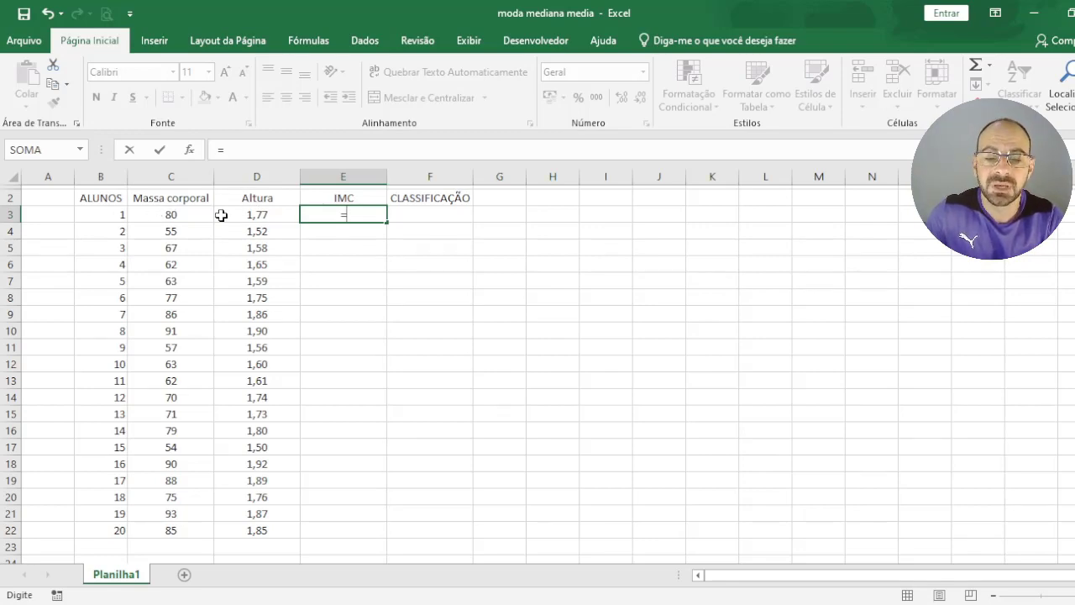
Step: Write =C3/(D3*D3) in E3, referencing body mass C3 and height D3 twice
left_click(169, 216)
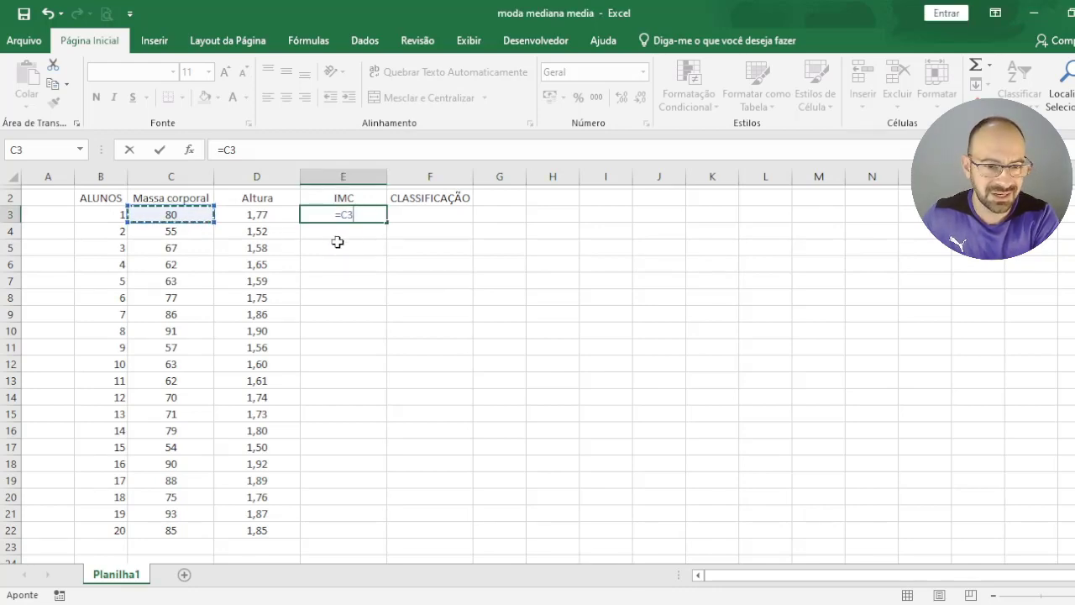
type("/")
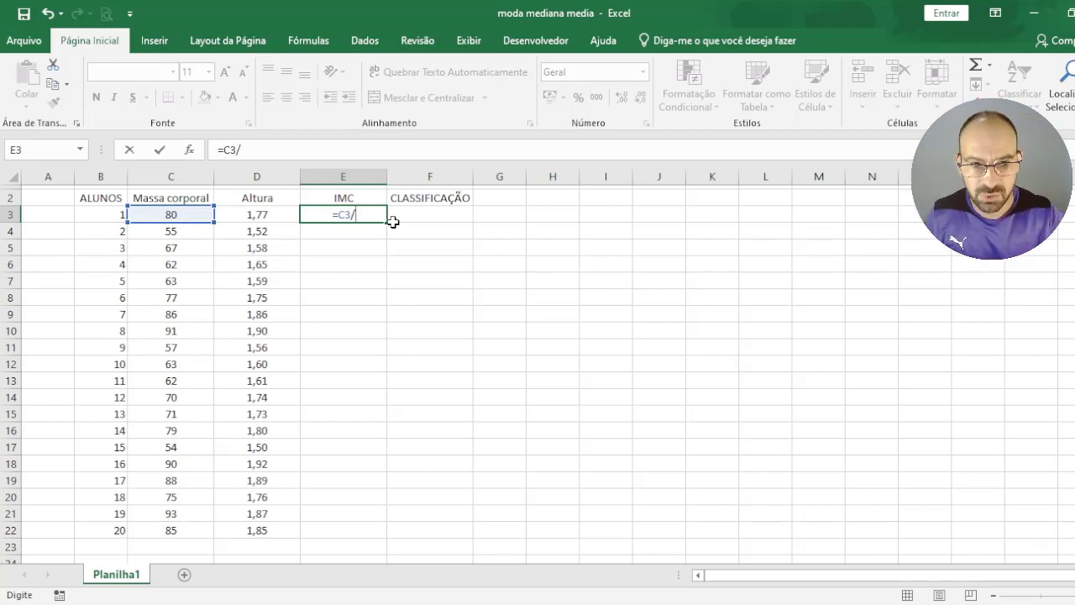
type("(")
left_click(265, 216)
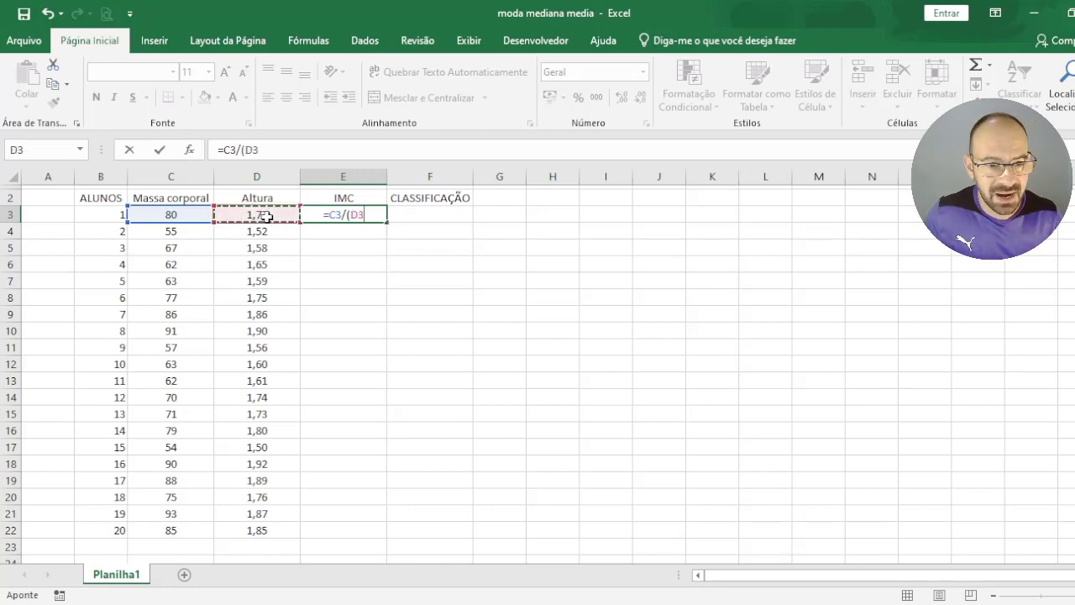
type("*")
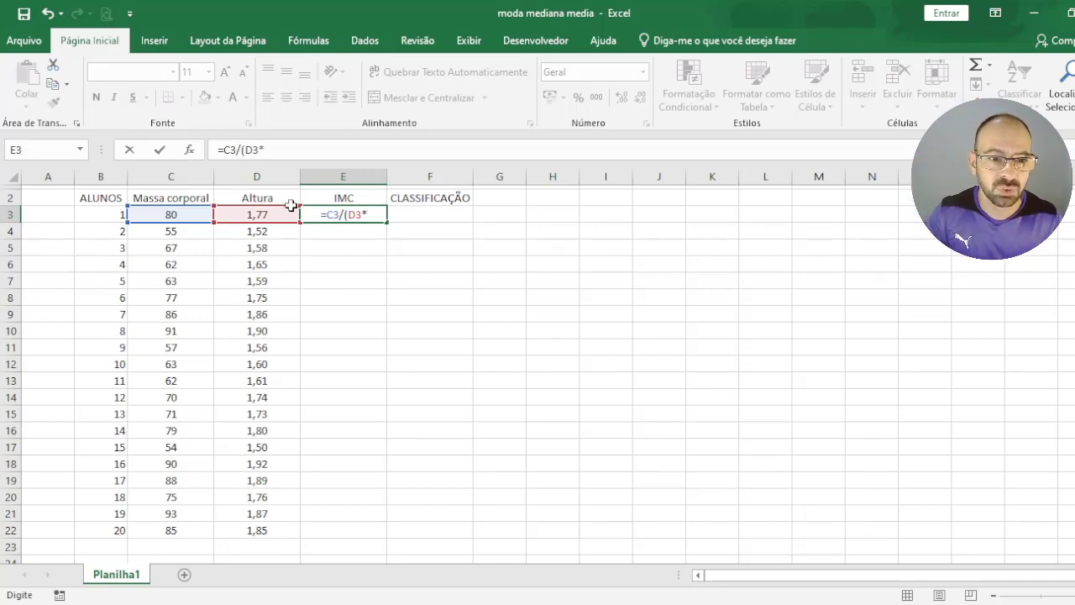
left_click(265, 211)
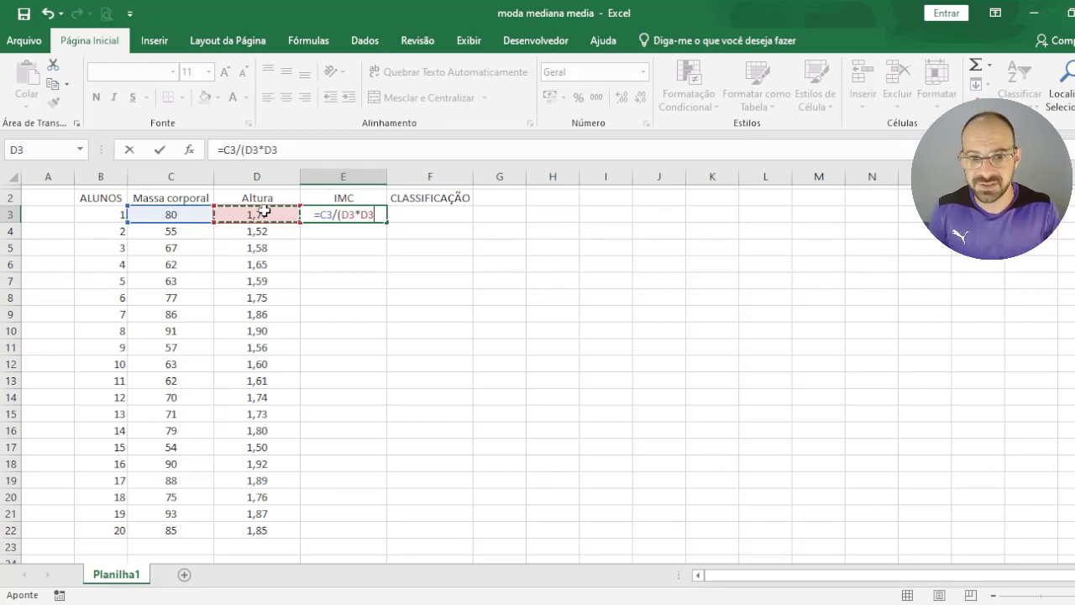
type(")")
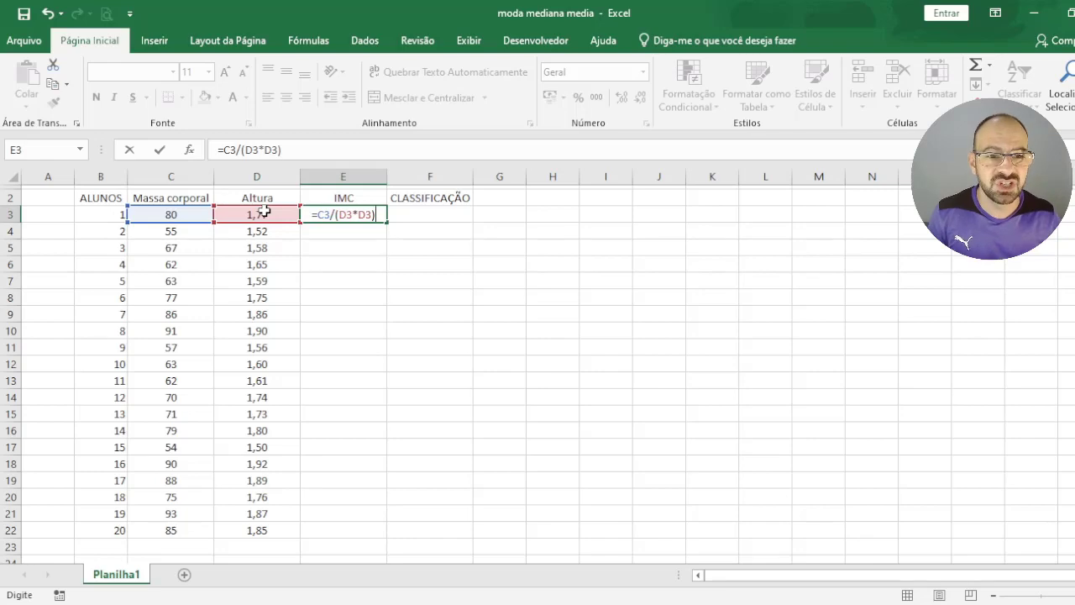
Step: Confirm the E3 formula so it shows 25,53544639, then reselect E3
key("Return")
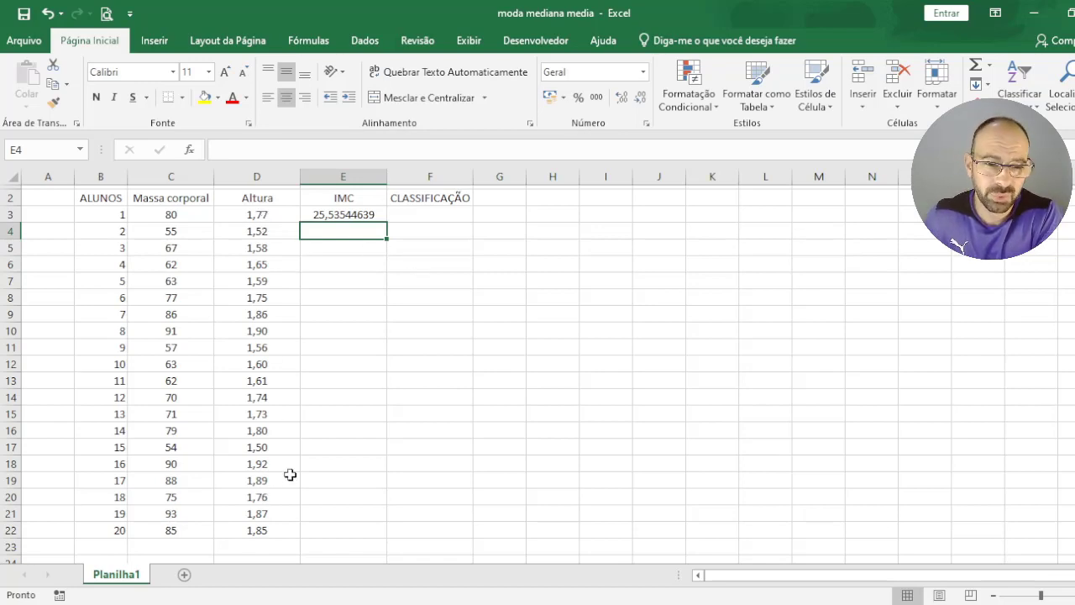
left_click(376, 217)
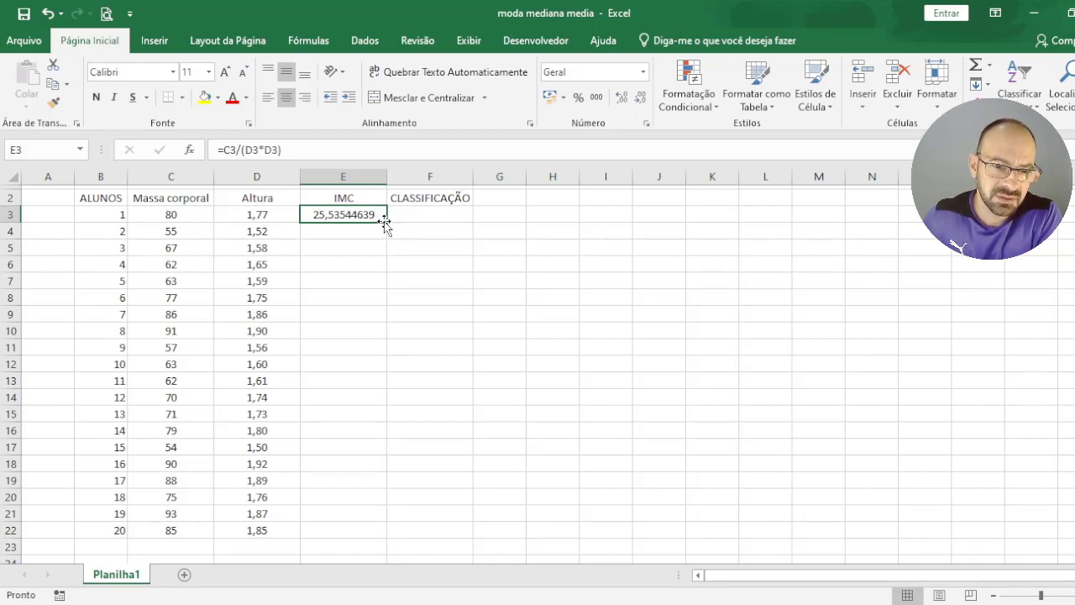
Step: Copy E3's IMC formula down to E22 and check the copied formulas from E4 downward
left_click_drag(387, 222, 368, 533)
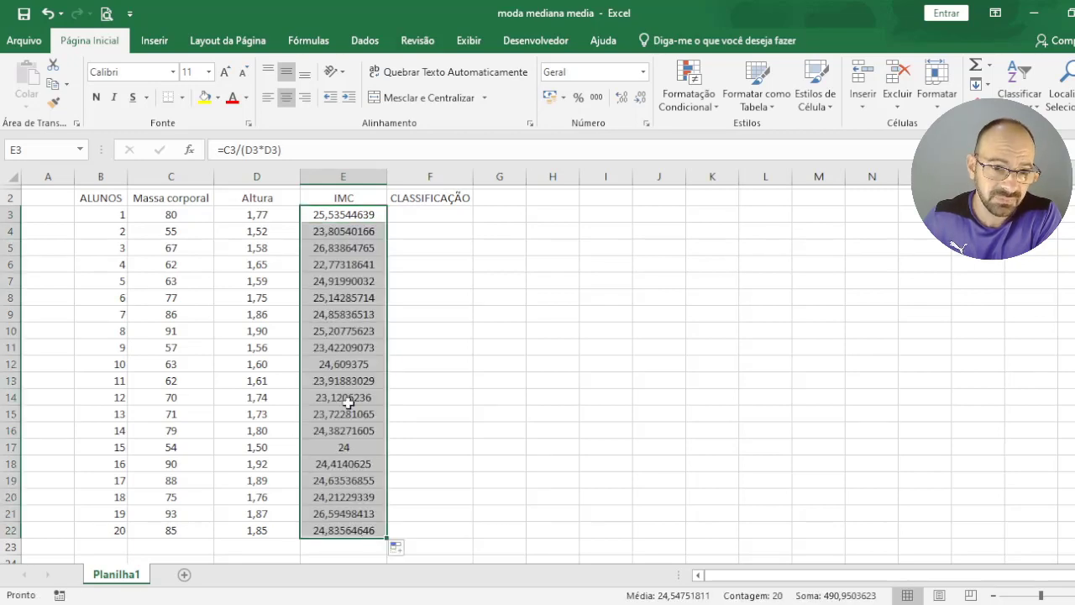
left_click(366, 220)
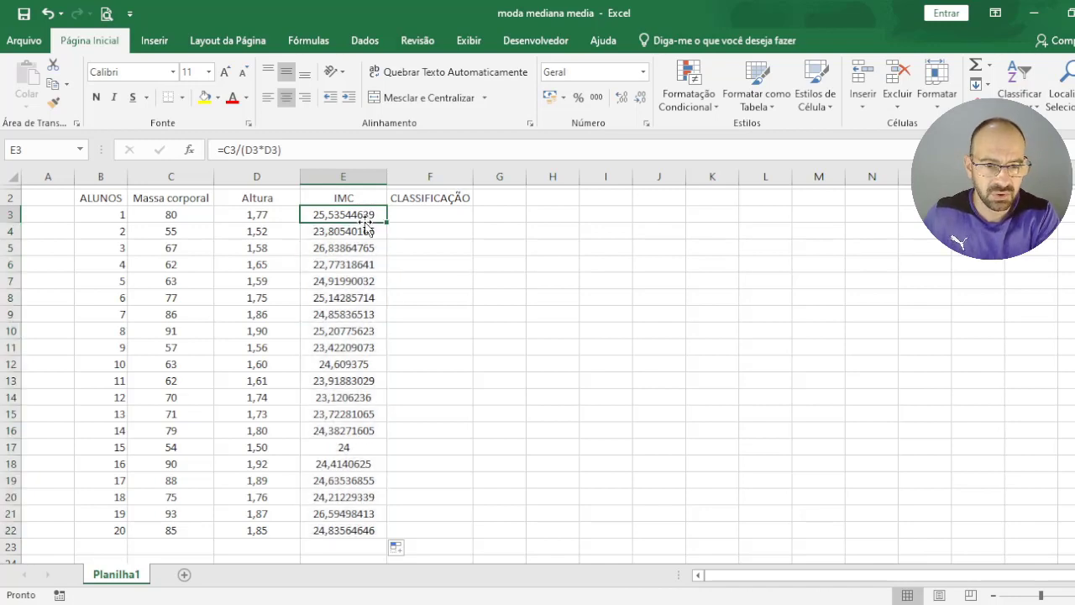
left_click(367, 229)
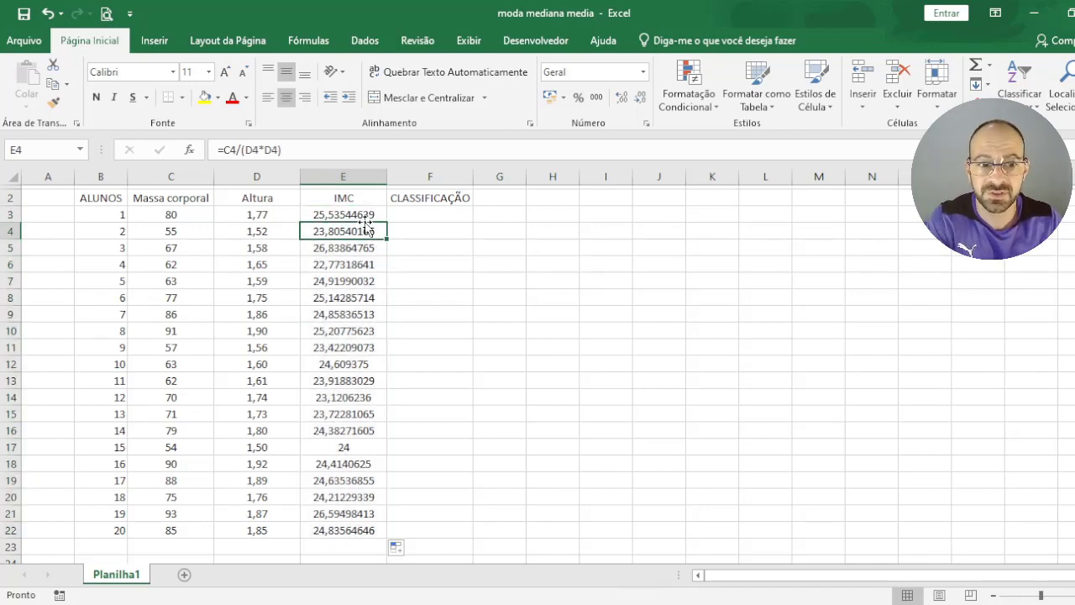
key("Down")
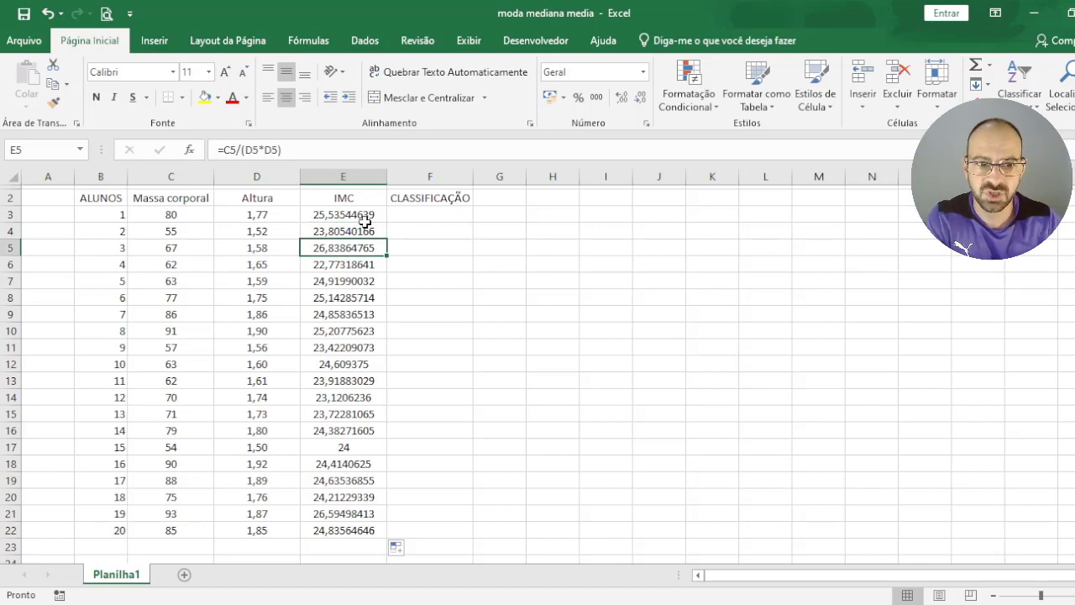
key("Down")
key("Down")
key("Down")
key("Down")
key("Down")
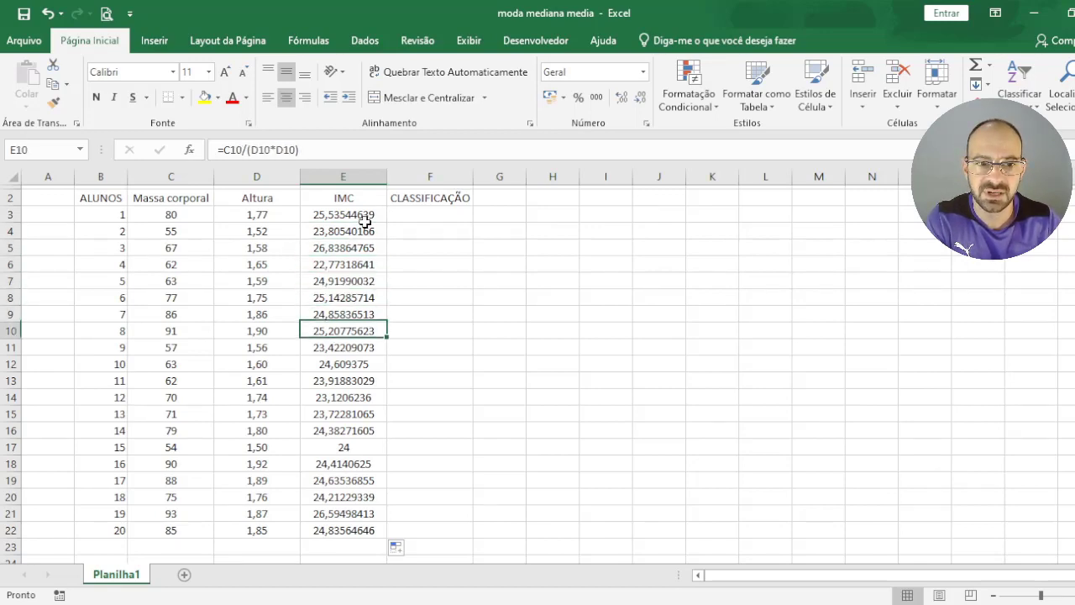
key("Down")
key("Down")
key("Down")
key("Down")
key("Down")
key("Down")
key("Down")
key("Down")
key("Down")
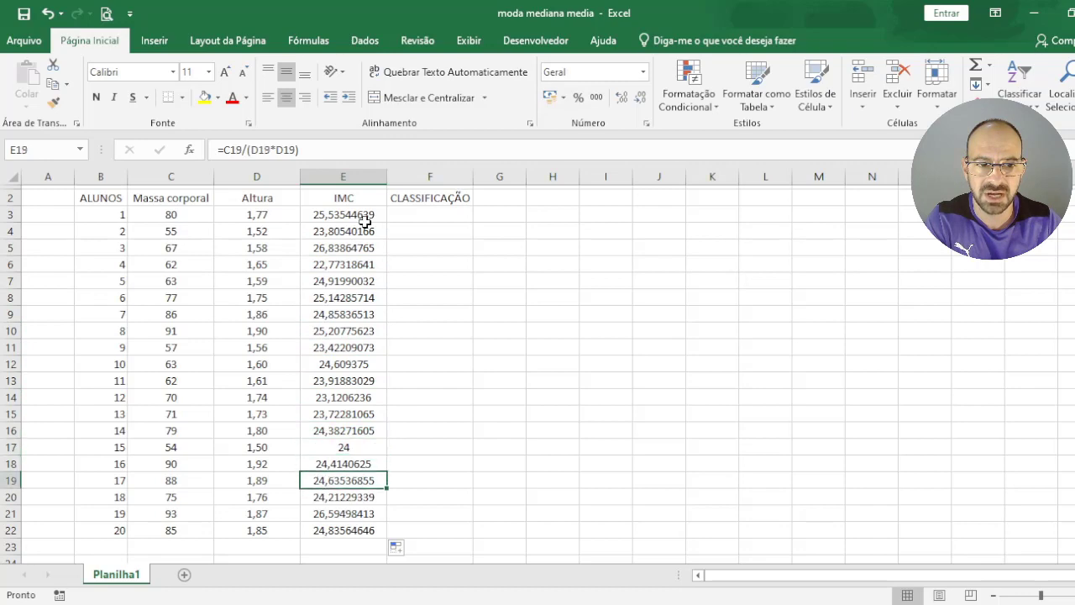
key("Down")
key("Down")
key("Down")
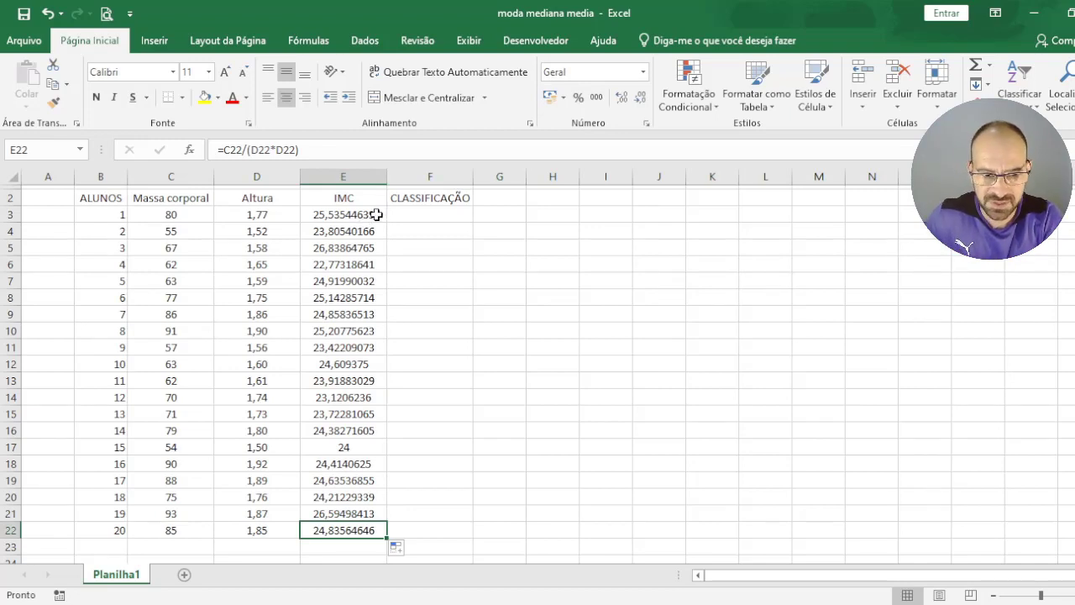
Step: Select the IMC values E3:E22 and adjust their displayed decimal places up and down
left_click_drag(376, 215, 383, 531)
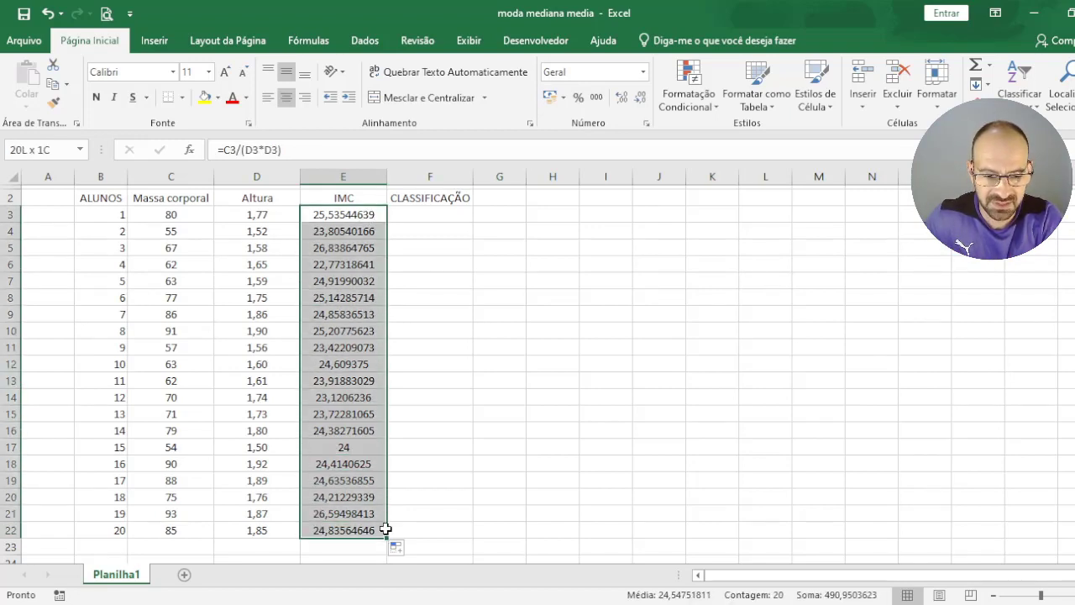
left_click(628, 99)
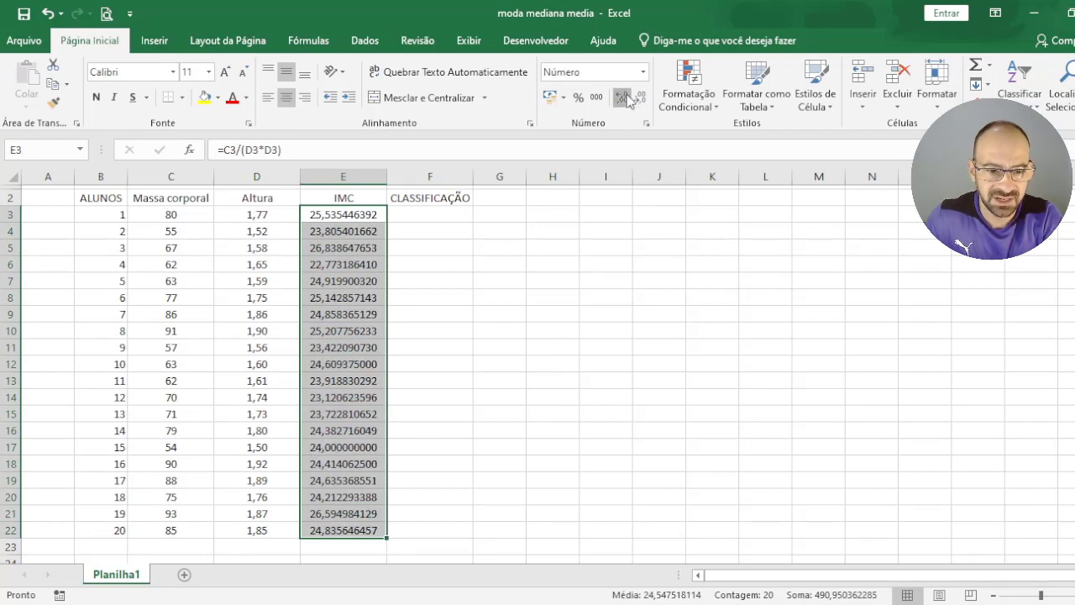
left_click(627, 99)
left_click(628, 99)
left_click(628, 99)
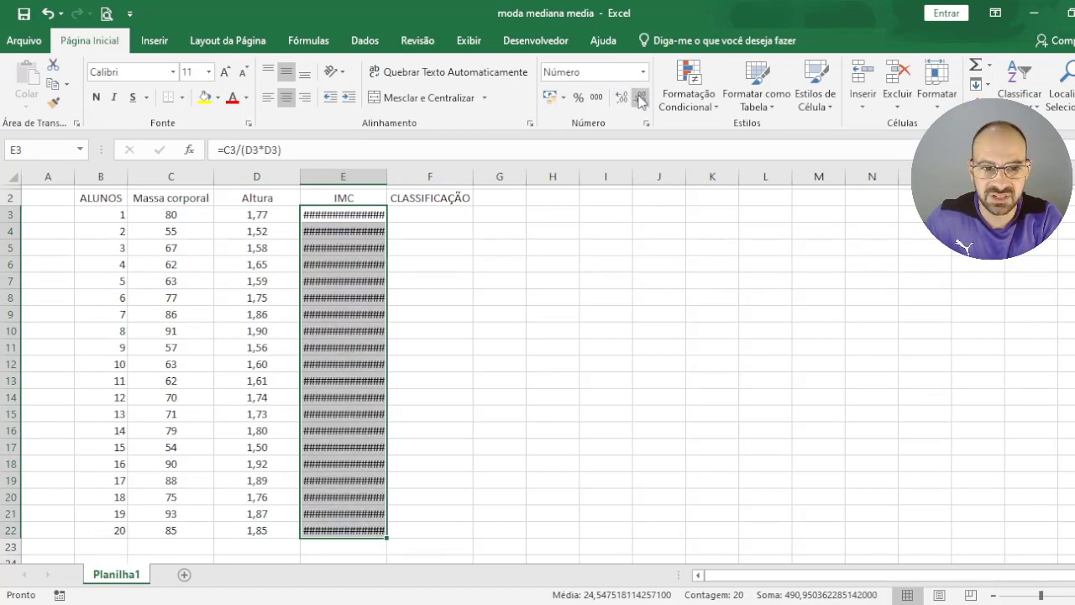
left_click(641, 99)
left_click(641, 99)
left_click(641, 99)
left_click(641, 99)
left_click(641, 99)
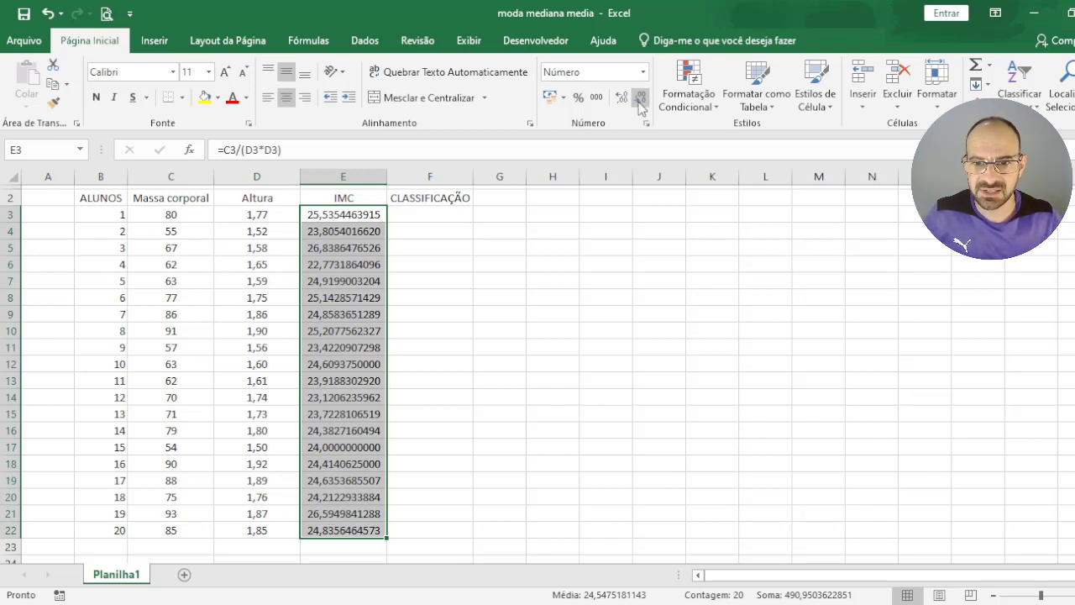
Step: Reduce the IMC values to two decimals, e.g. 25,54 and 24,84, then deselect
left_click(641, 101)
left_click(643, 100)
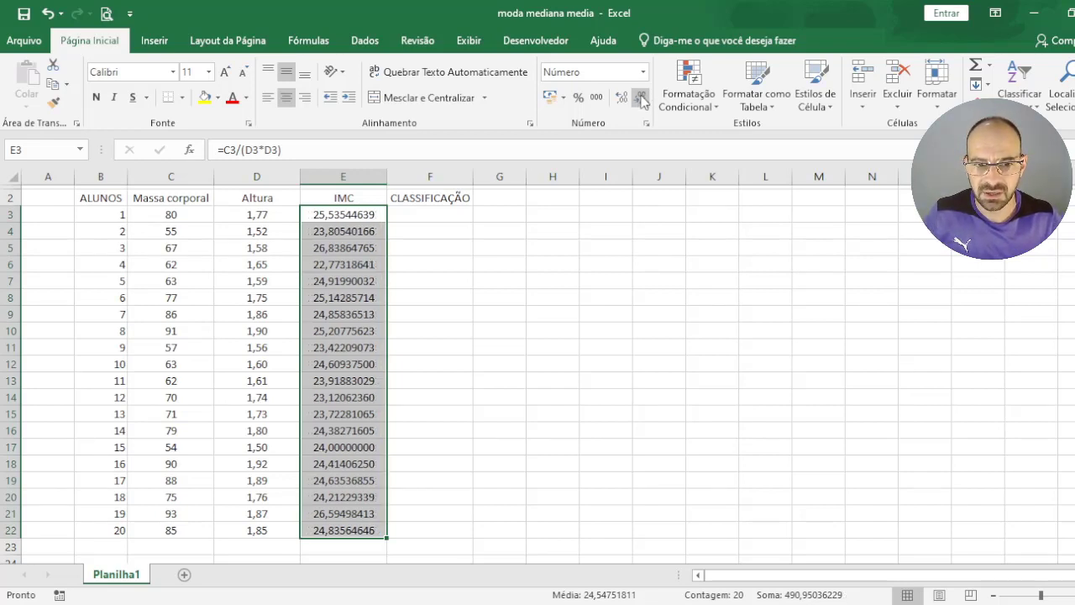
left_click(643, 101)
left_click(643, 101)
left_click(643, 101)
left_click(642, 101)
left_click(643, 101)
left_click(643, 101)
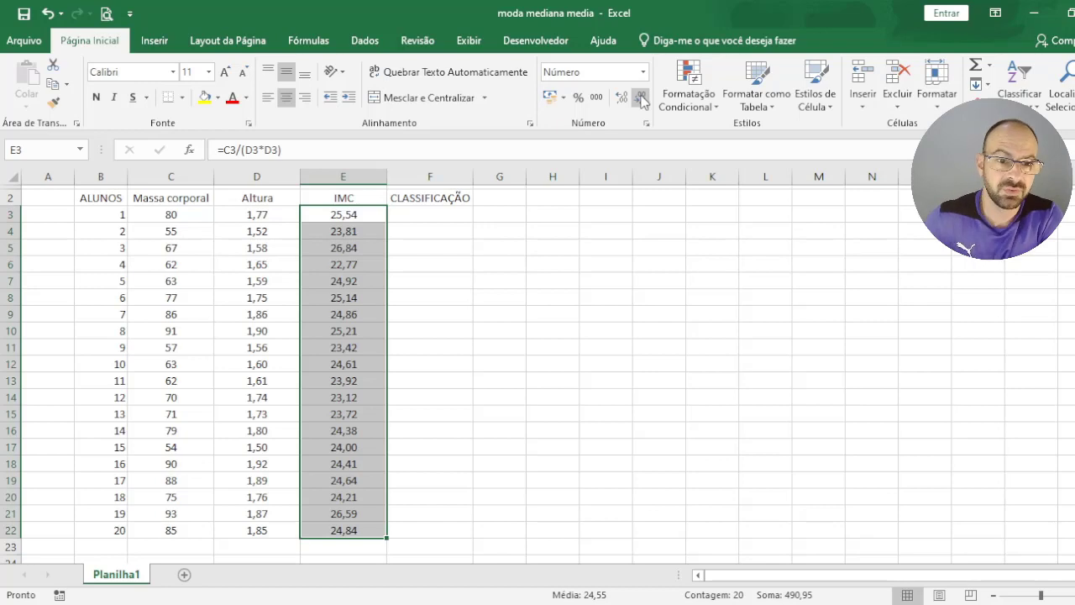
left_click(398, 318)
left_click(358, 216)
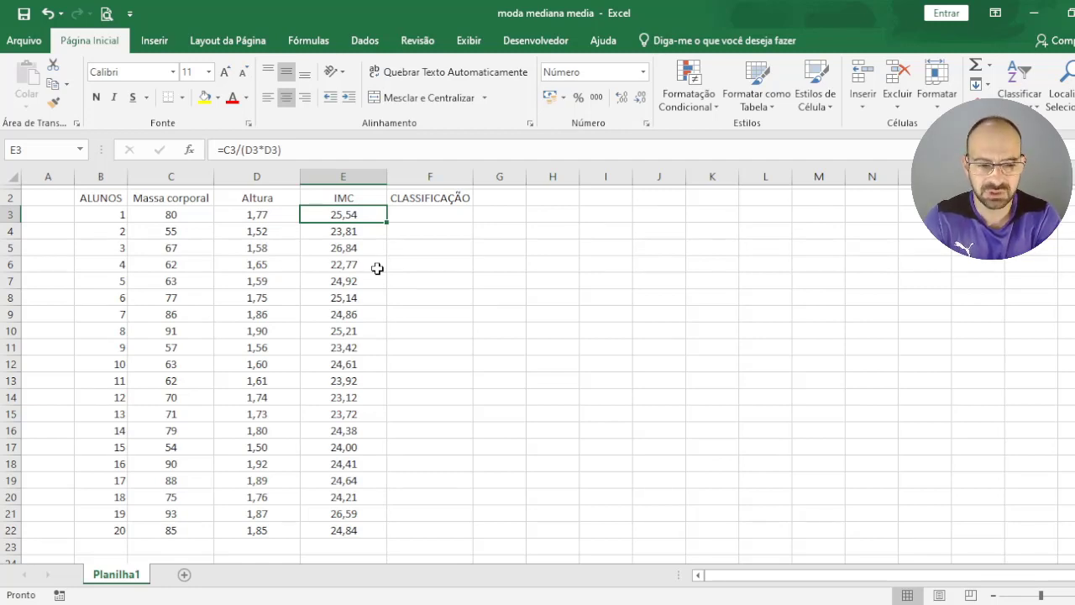
Step: Enter the labels Média, Moda, Mediana and Desvio padrão down column H
left_click(534, 280)
type("med")
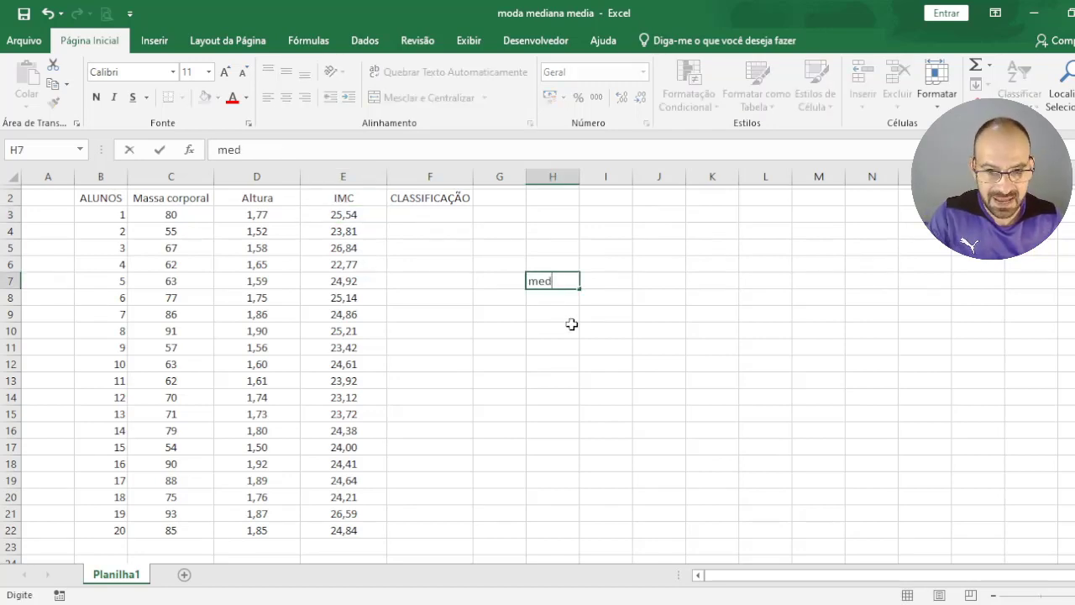
type("ia")
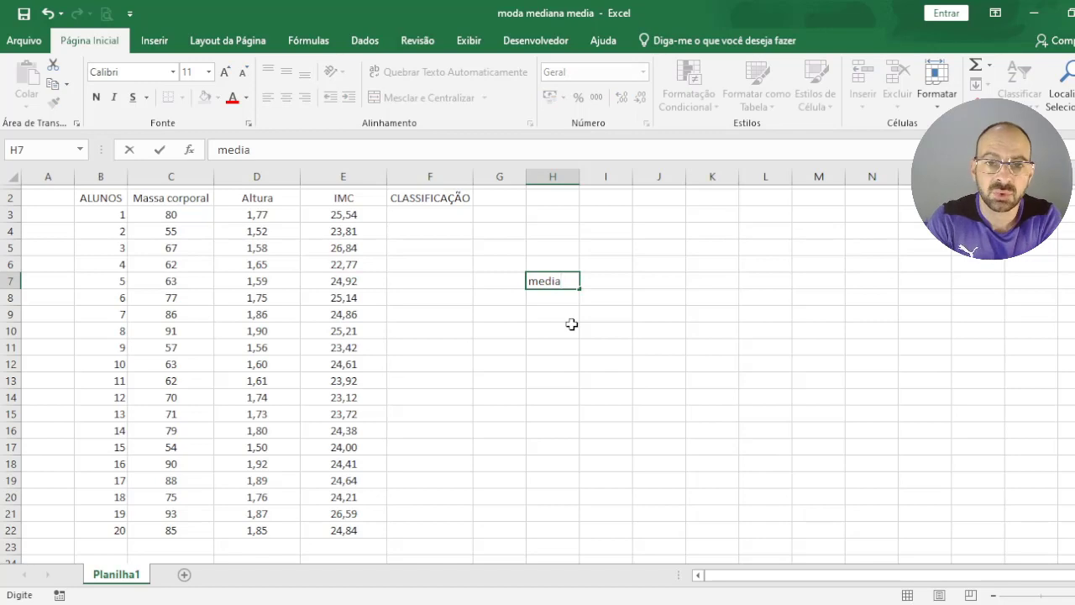
key("Return")
key("Up")
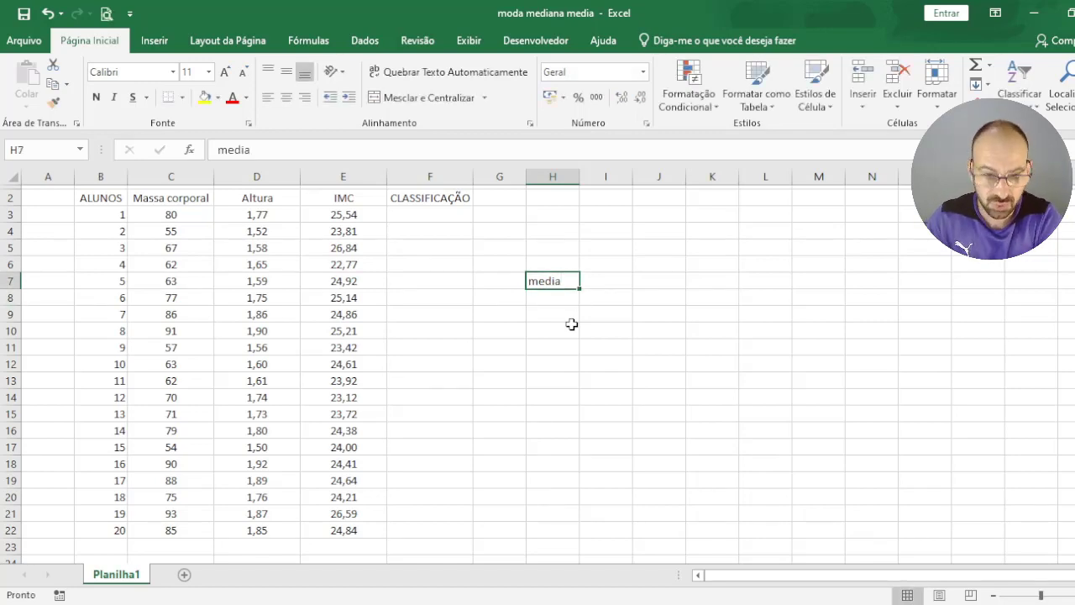
type("Mé")
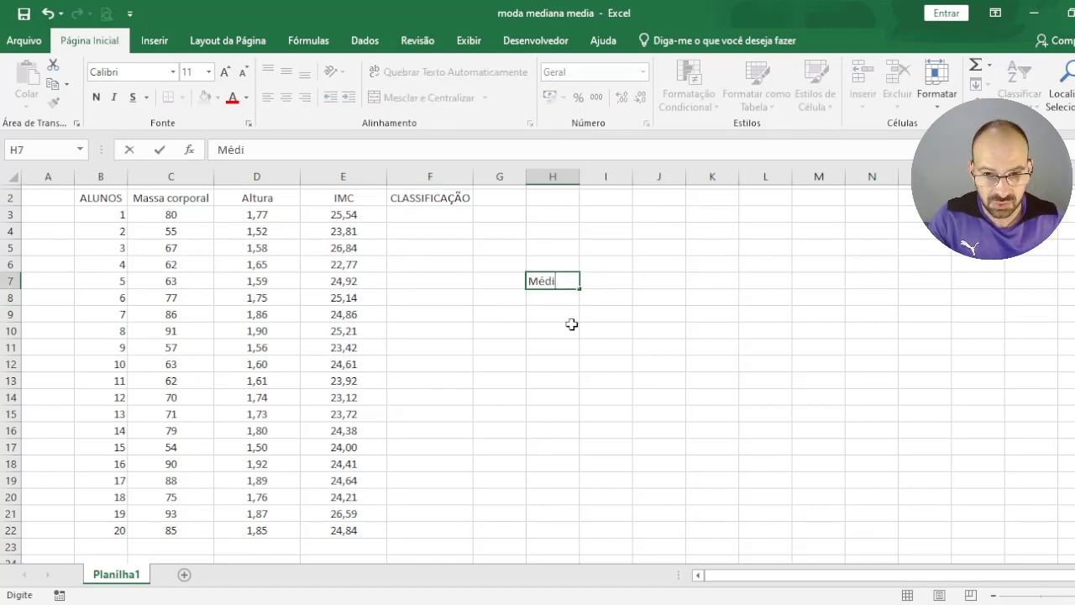
key("Return")
type("M")
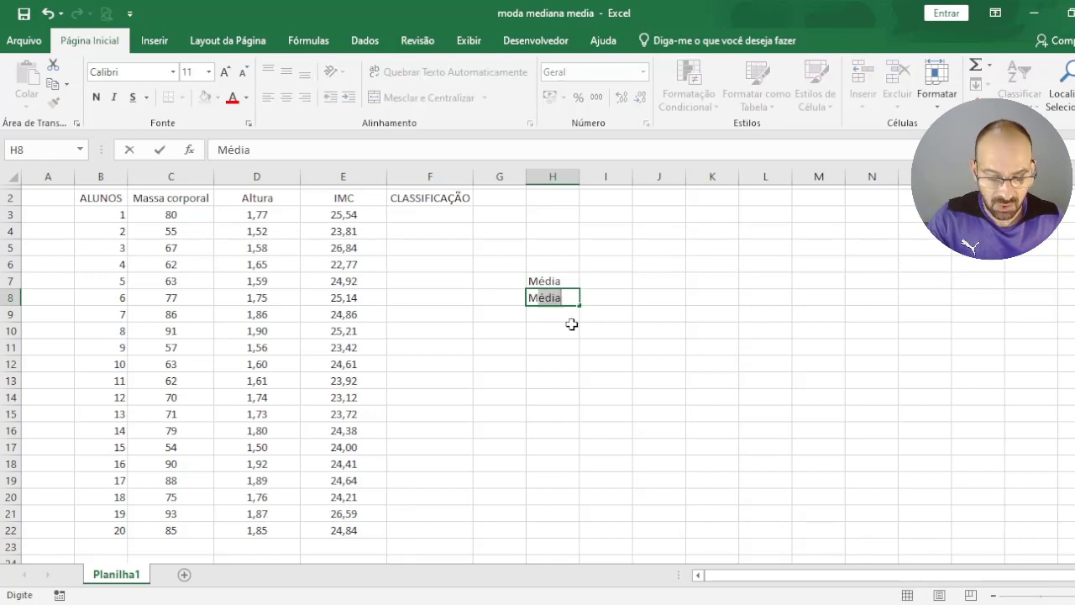
type("oda")
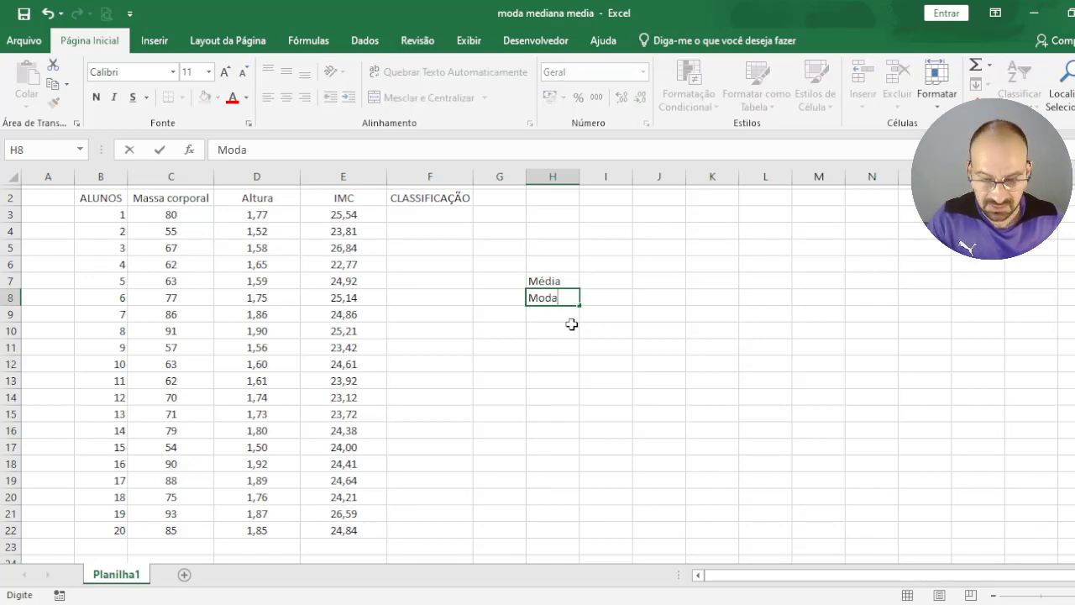
key("Return")
type("Media")
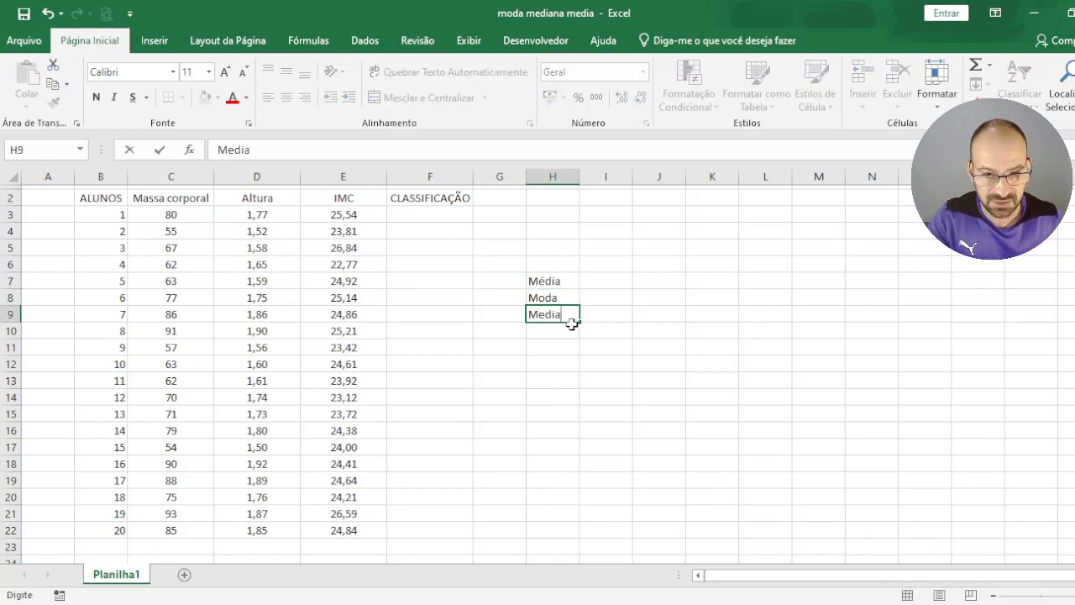
type("na")
key("Return")
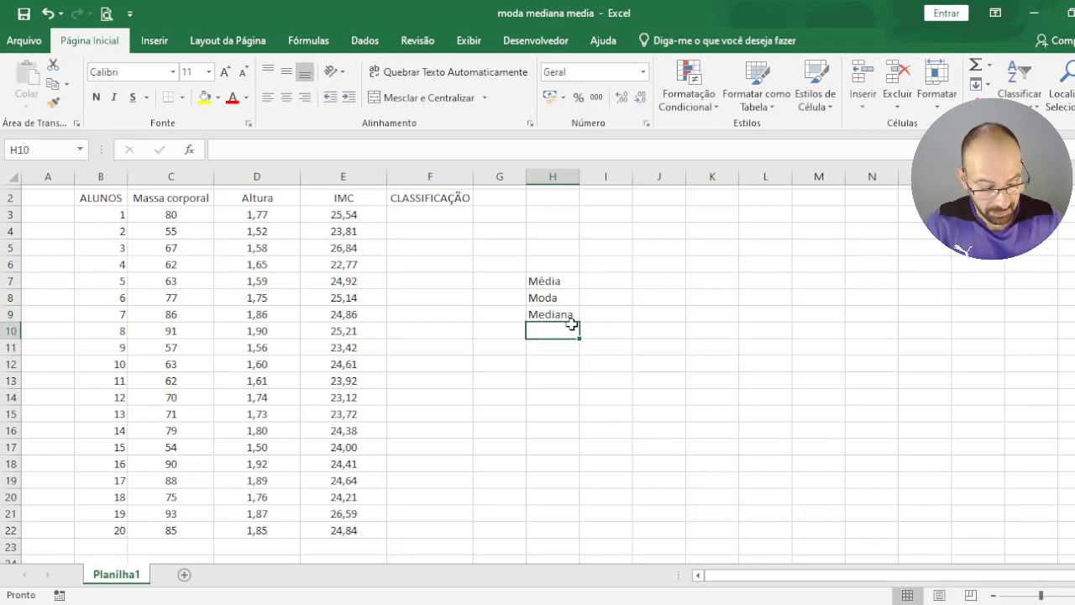
type("Desvi")
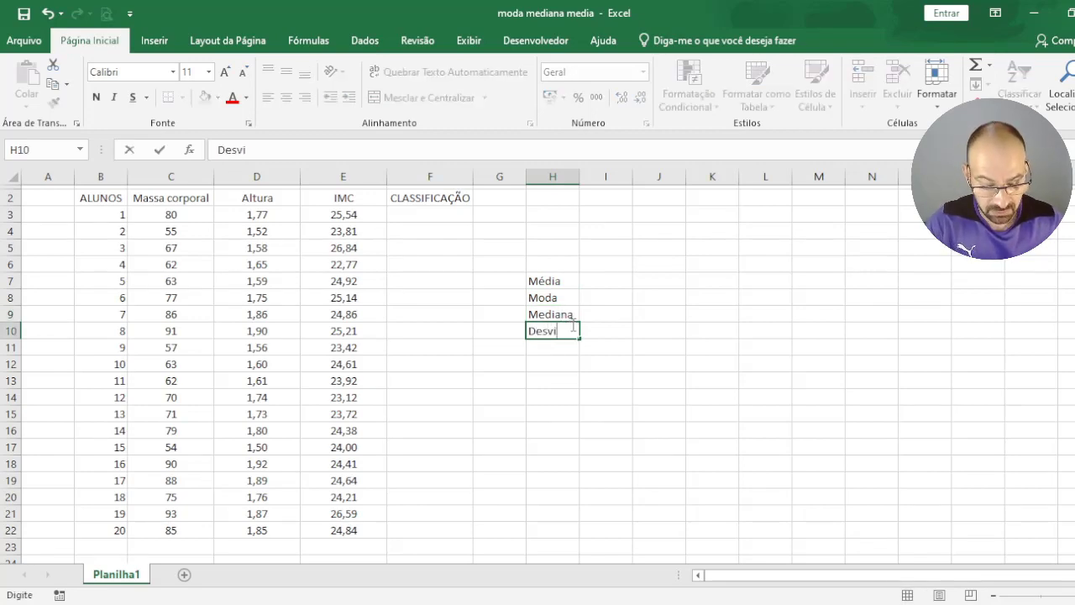
type("o padrão")
key("Return")
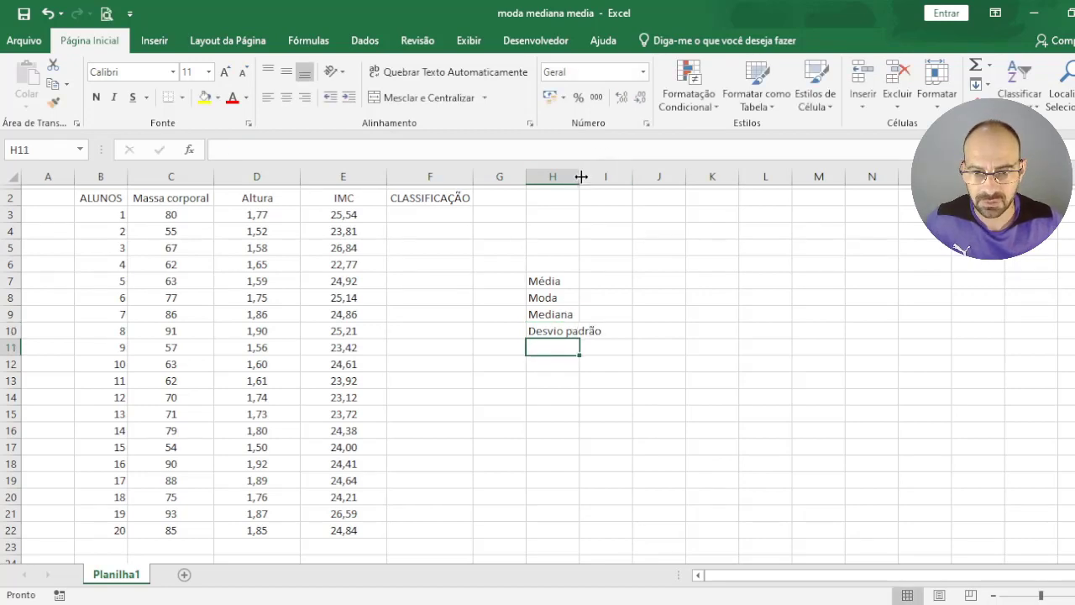
Step: Widen column H to fit 'Desvio padrão' and center its labels
left_click_drag(579, 176, 608, 178)
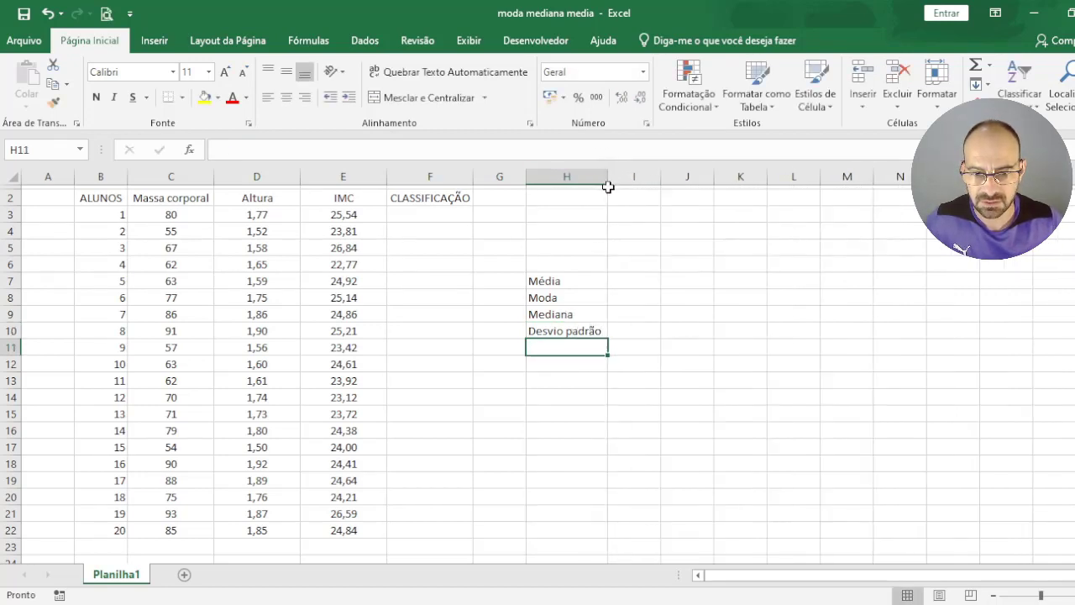
left_click(568, 176)
left_click(286, 97)
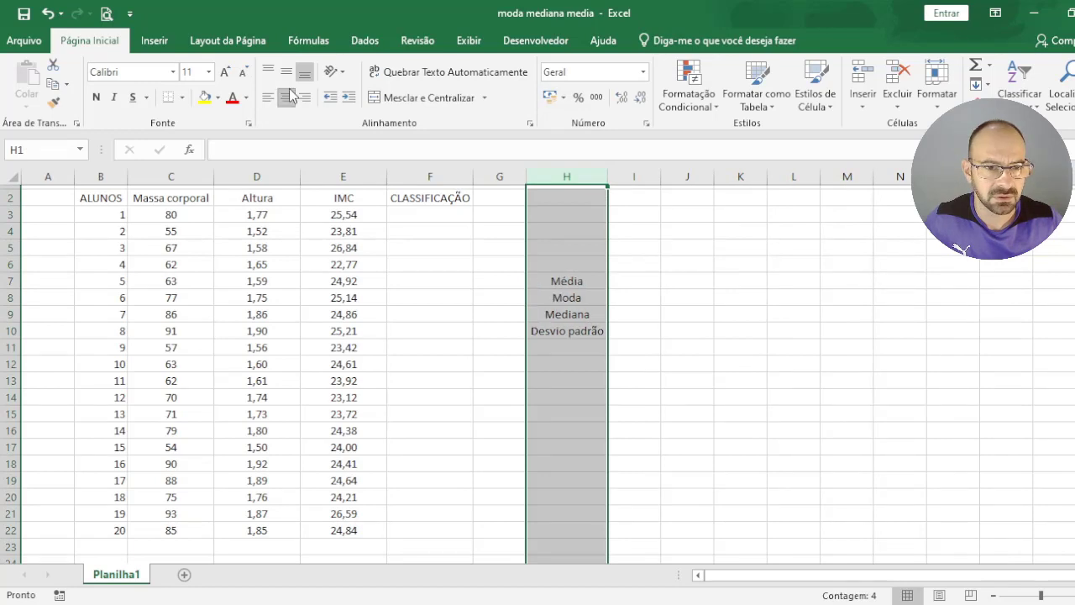
left_click(701, 379)
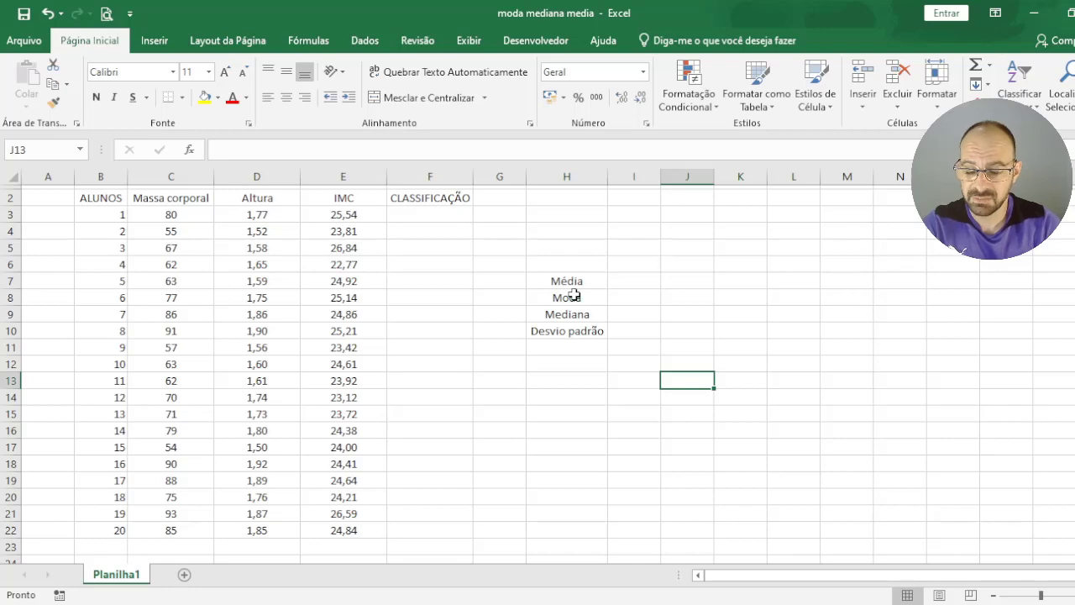
left_click(564, 351)
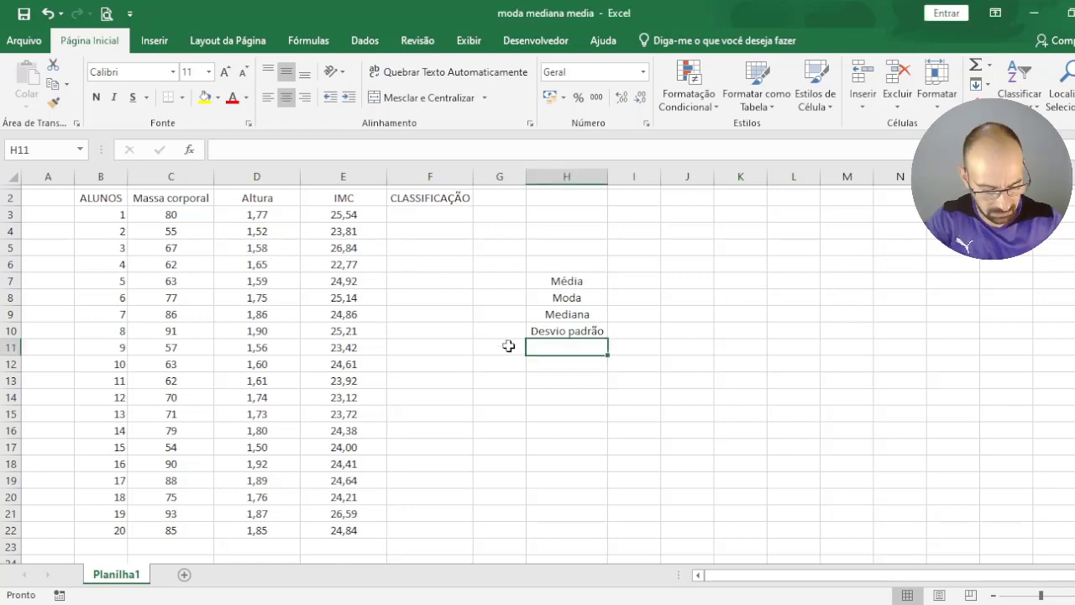
Step: Add the CV label in H11 and the headers MC, Altura and IMC in I6:K6
type("C")
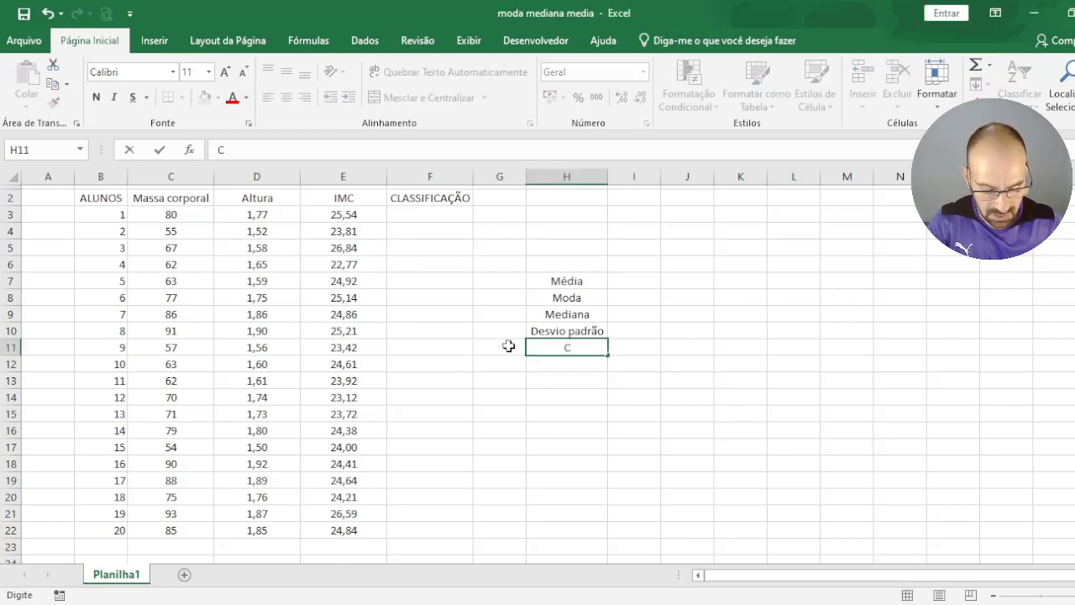
type("V")
key("Tab")
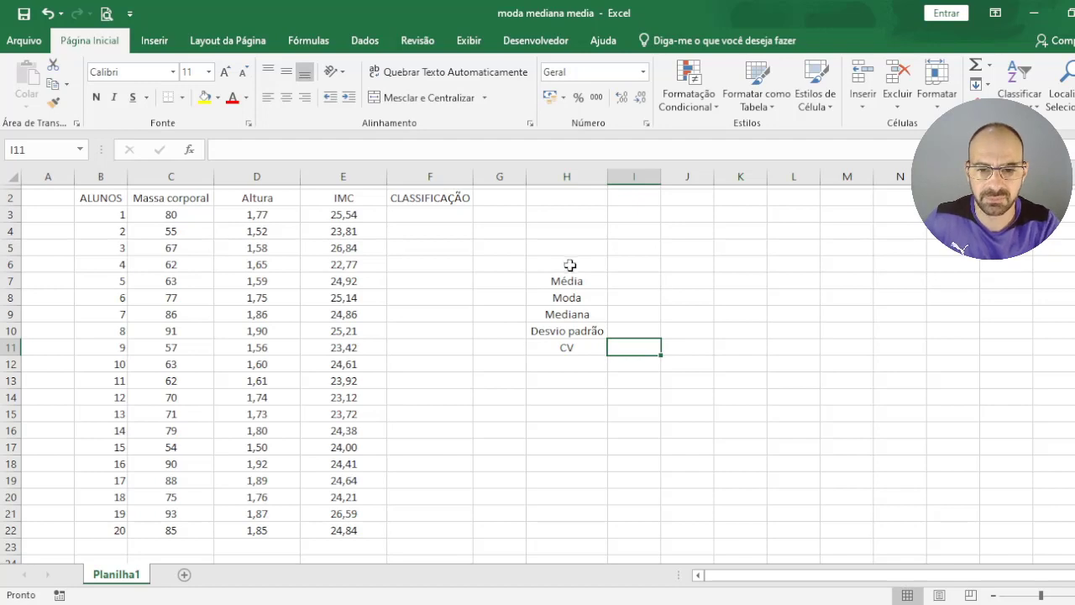
left_click(634, 286)
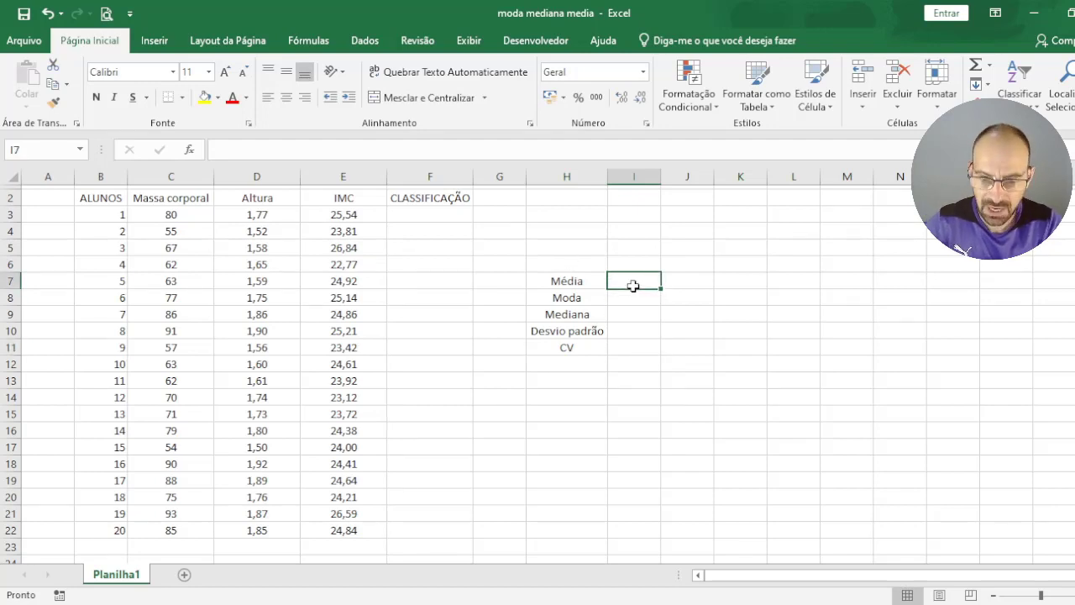
key("Up")
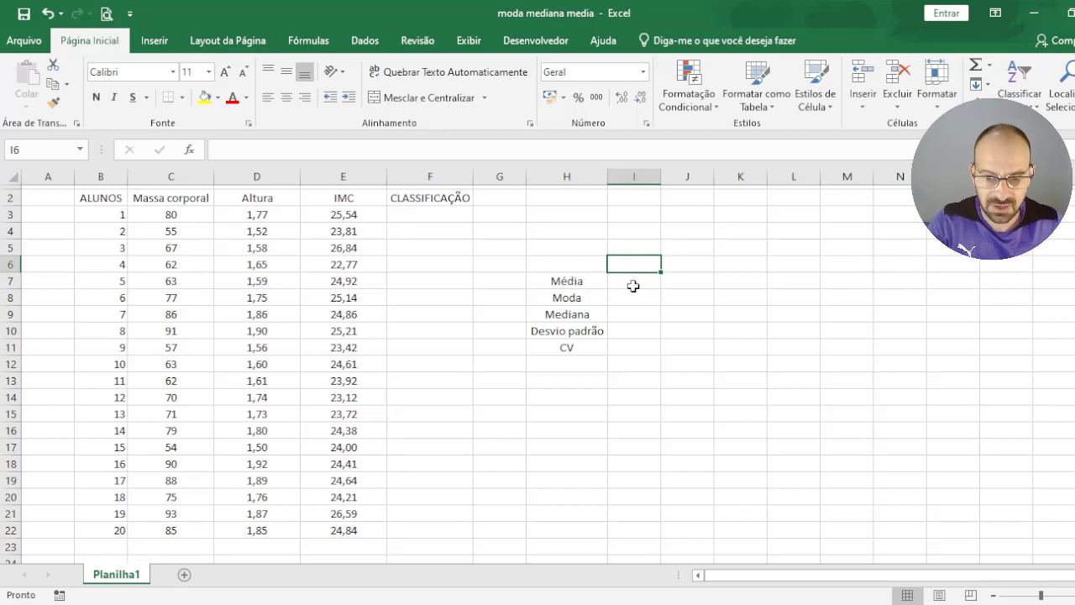
type("Ma")
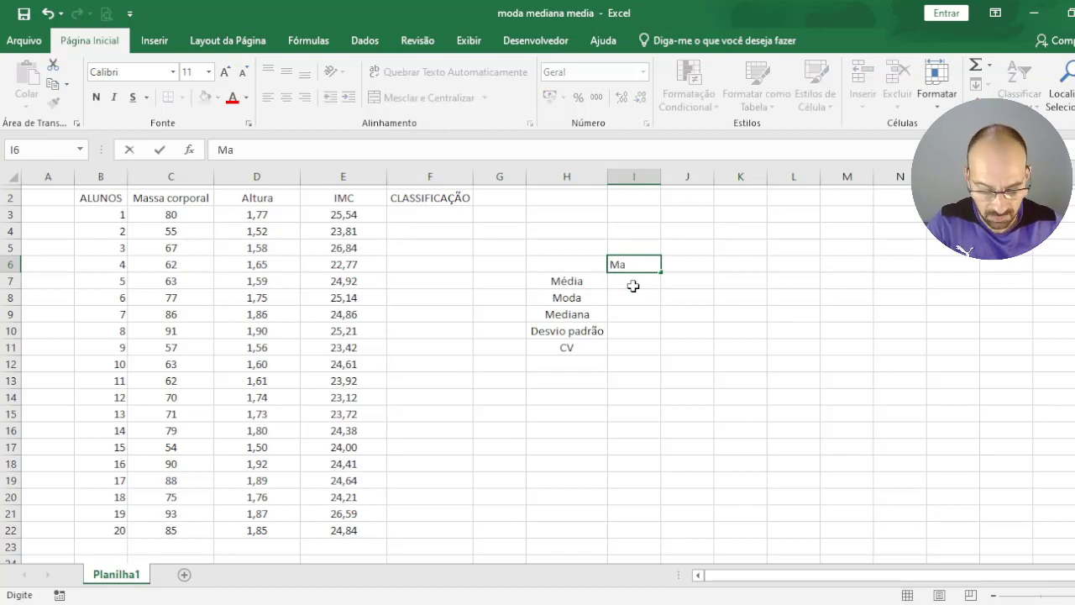
key("BackSpace")
type("C")
key("Tab")
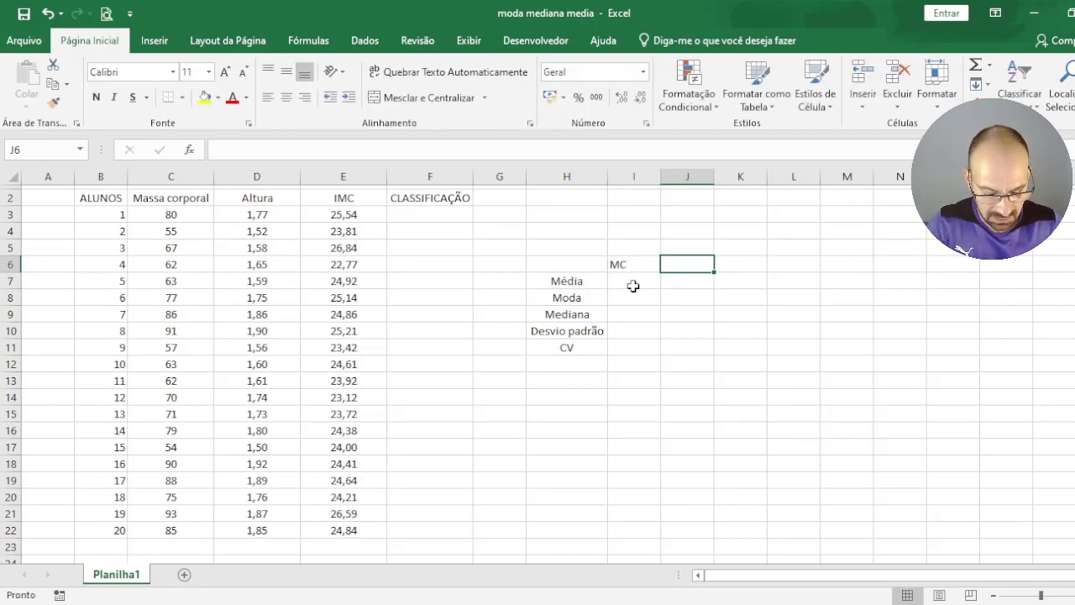
type("Altura")
key("Tab")
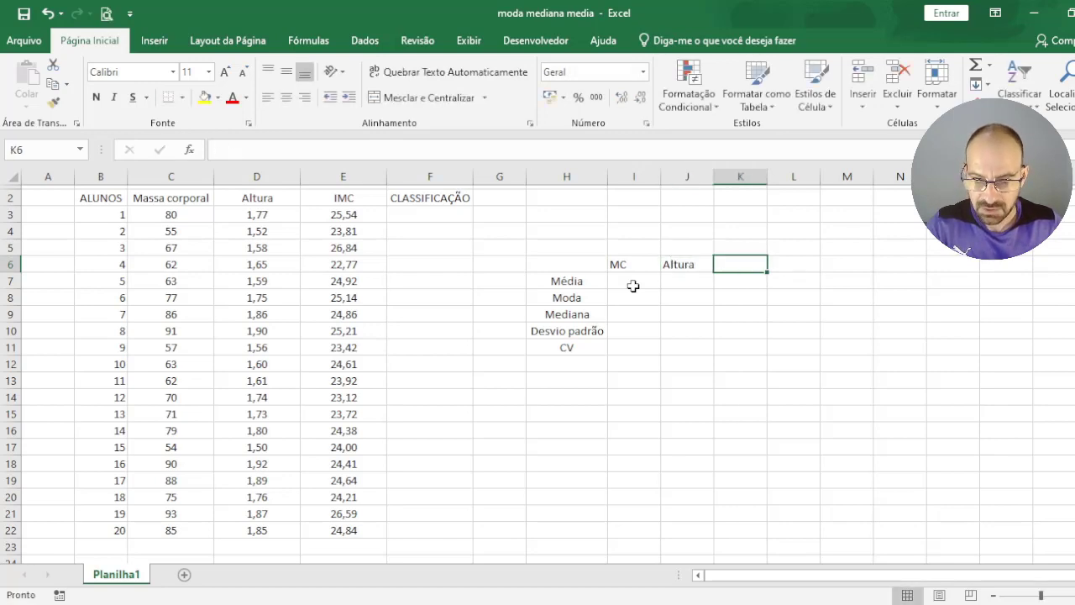
type("IMC")
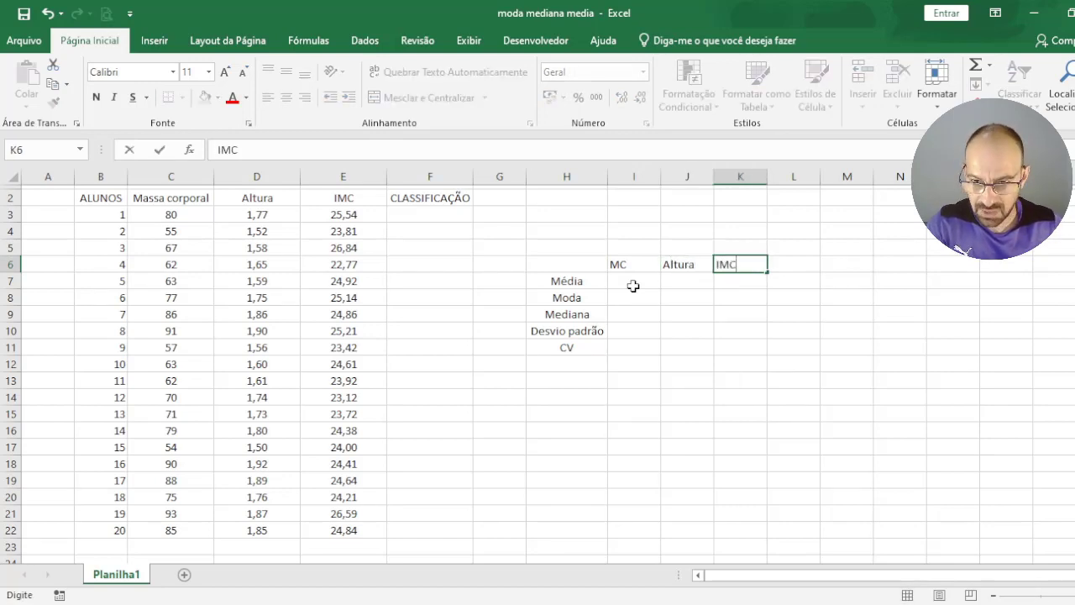
key("Return")
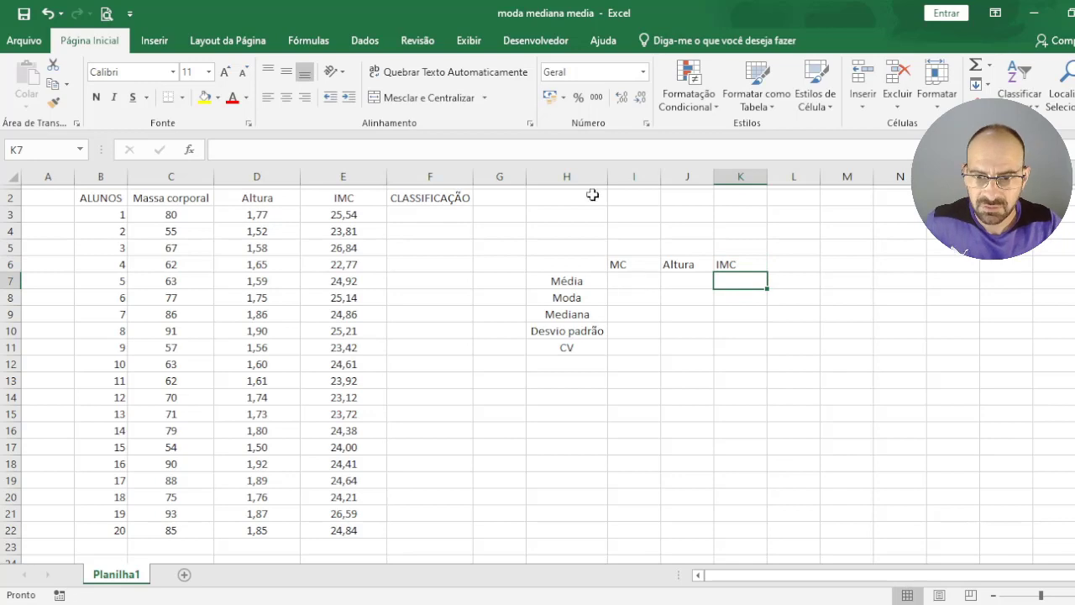
Step: Center the MC, Altura and IMC headers in columns I to K
left_click_drag(635, 176, 750, 175)
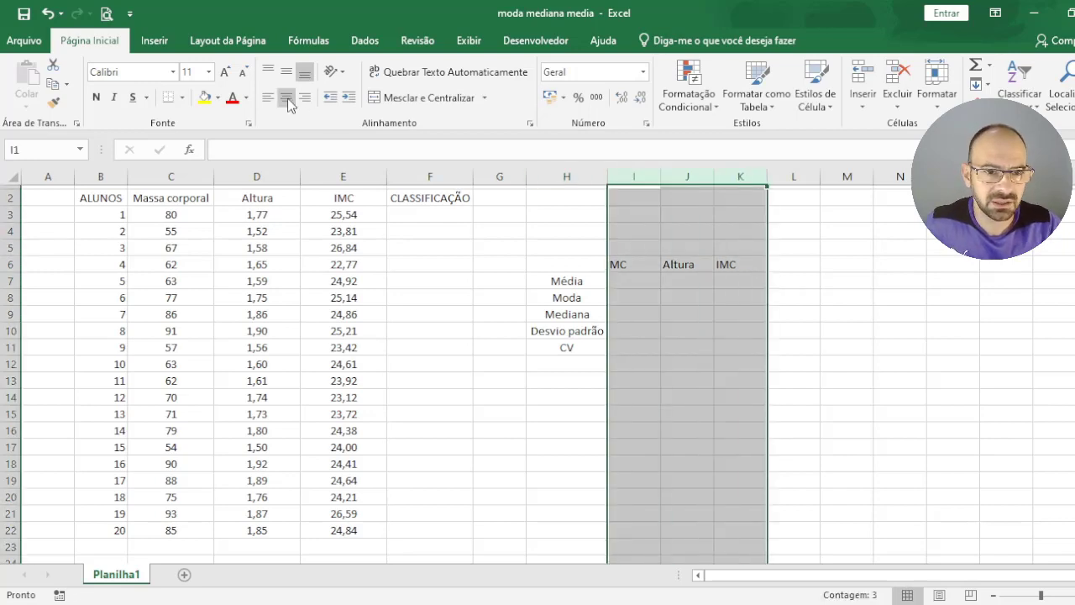
left_click(287, 98)
left_click(268, 71)
Step: Try bold, underline and light blue fill on labels H7:H11, then undo all three
left_click(559, 298)
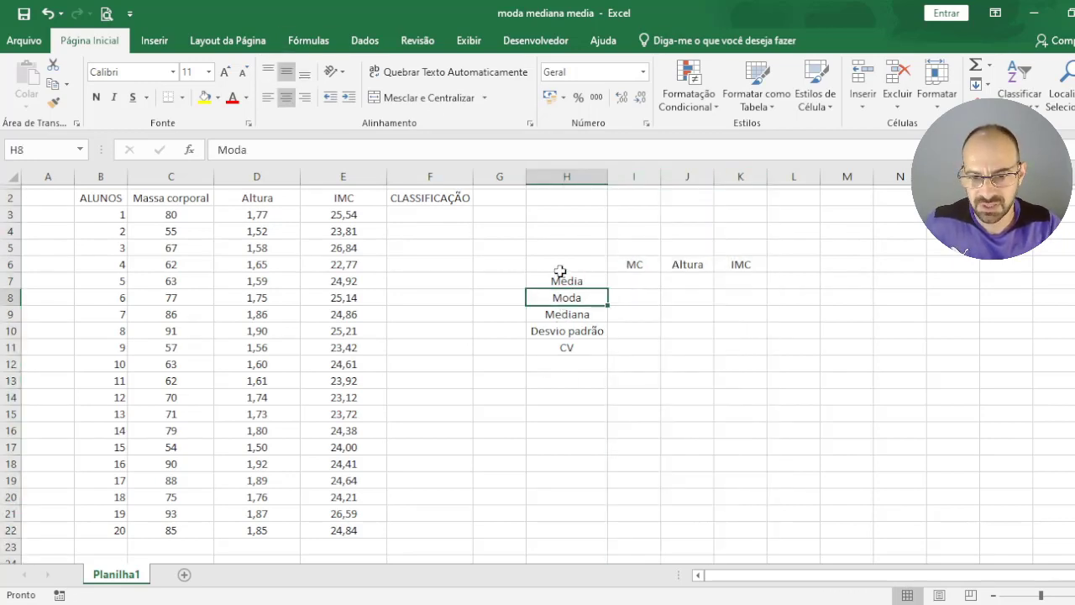
mouse_move(560, 280)
left_mouse_down()
mouse_move(588, 357)
mouse_move(584, 346)
left_mouse_up()
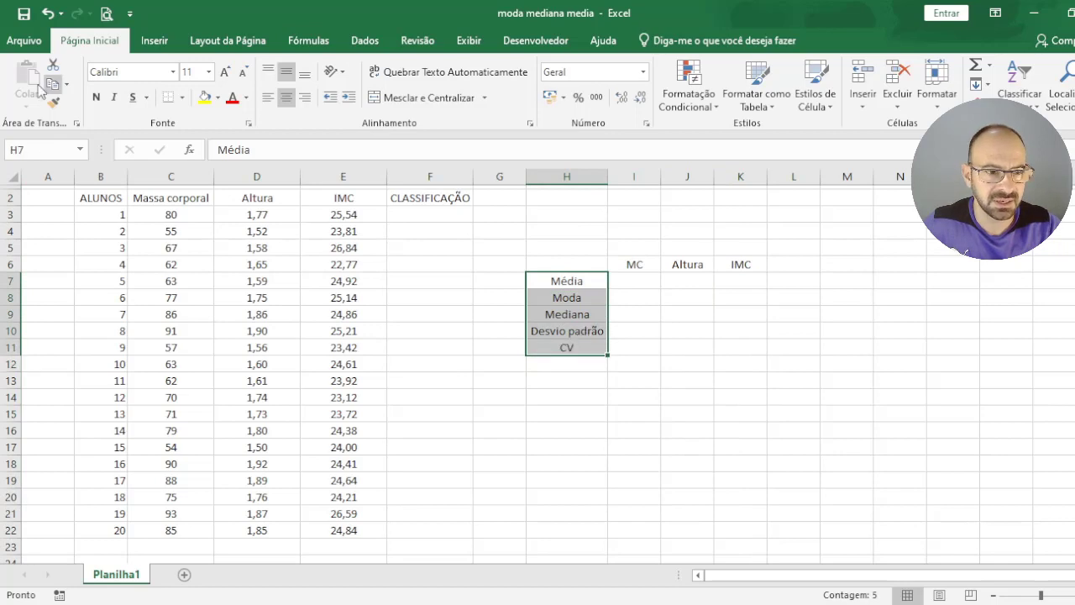
key("ctrl+n")
left_click(132, 98)
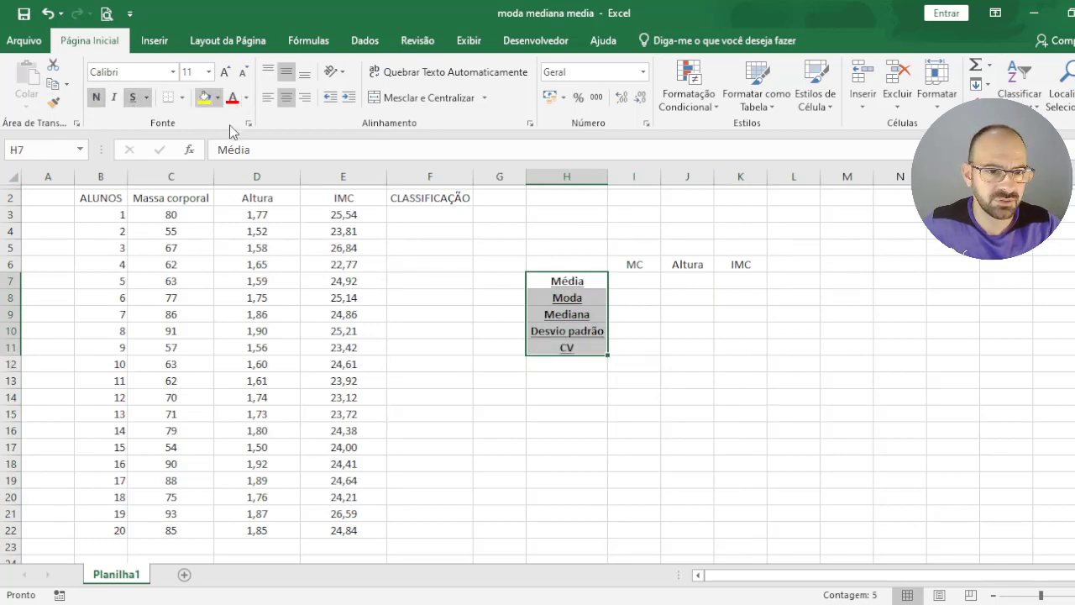
left_click(204, 98)
key("ctrl+z")
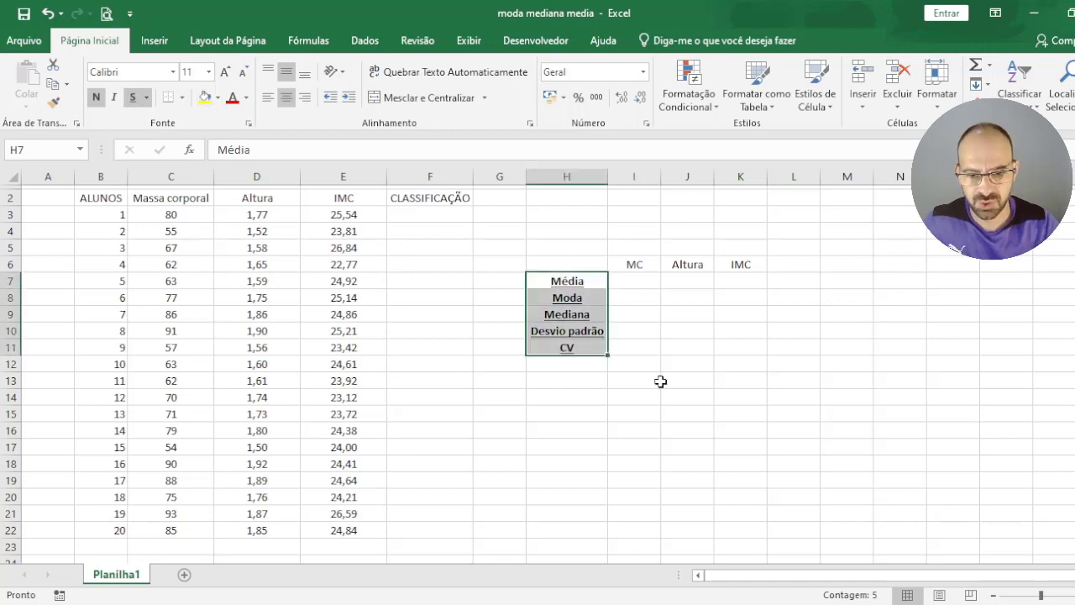
key("ctrl+z")
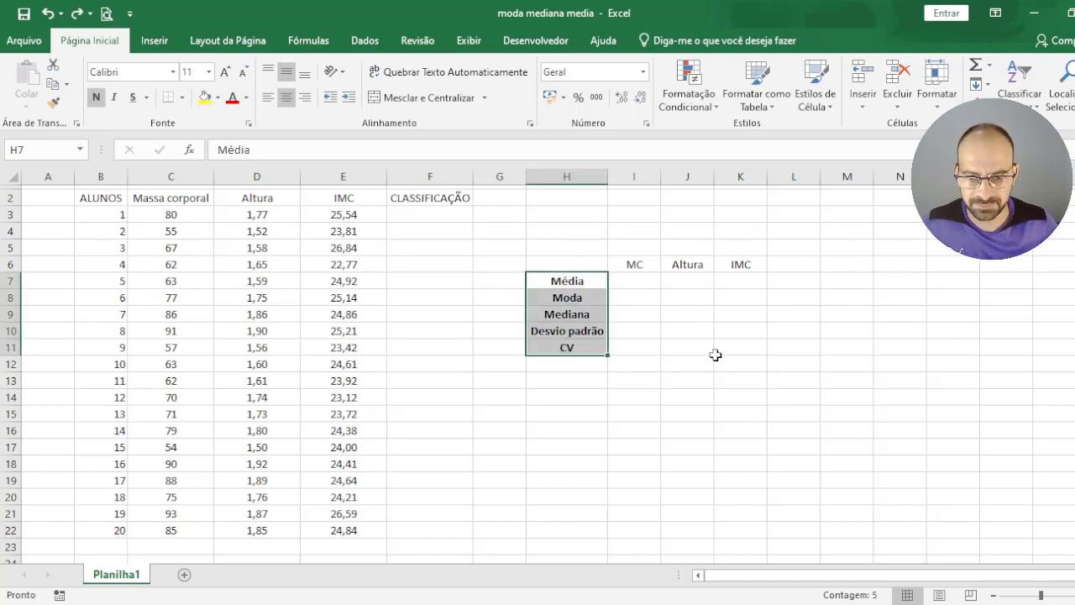
key("ctrl+z")
left_click(715, 354)
left_click(649, 284)
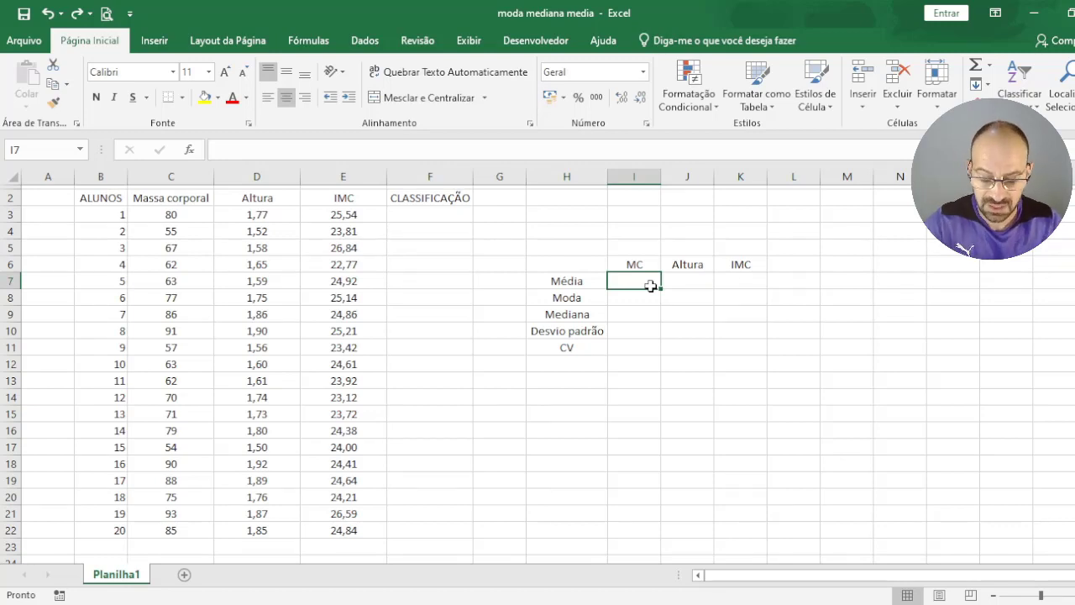
Step: Enter =MEDIA(C3:C22) in I7 to get the mean body mass, 73,4
type("=MEDI")
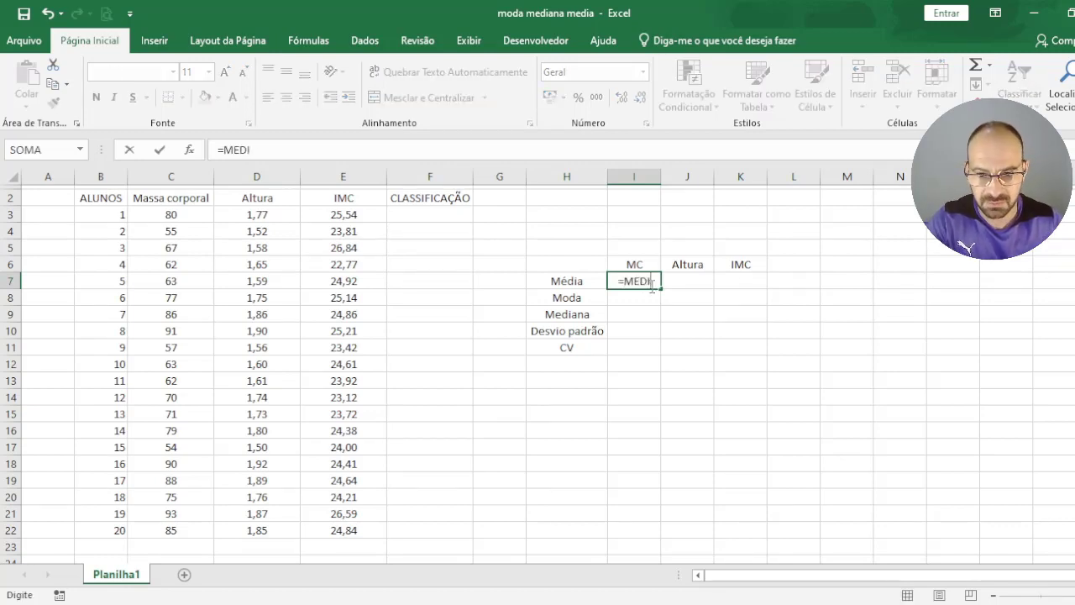
type("A(")
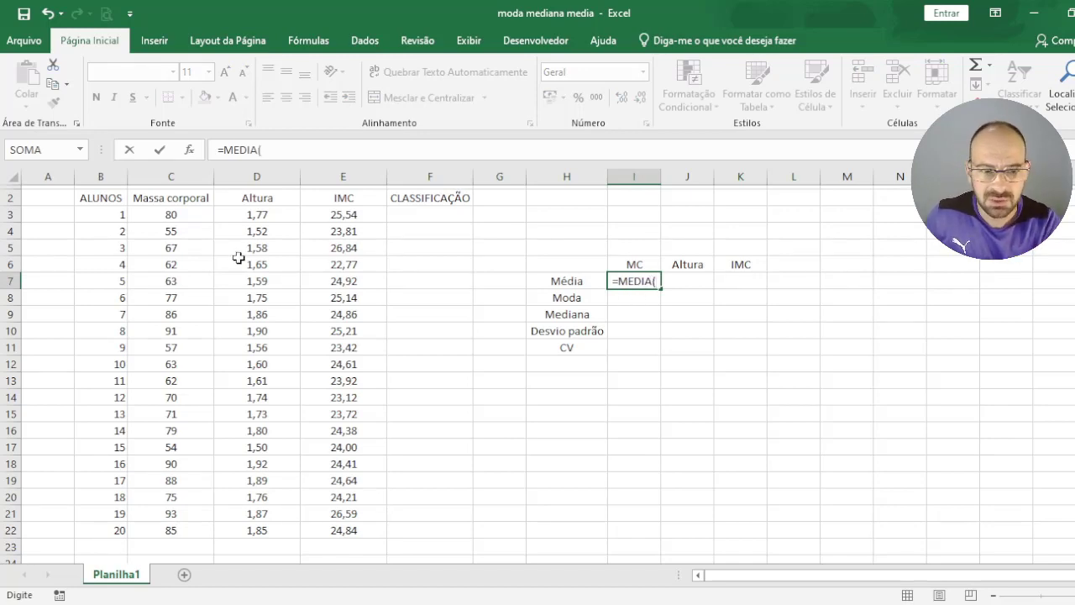
left_click_drag(175, 215, 205, 454)
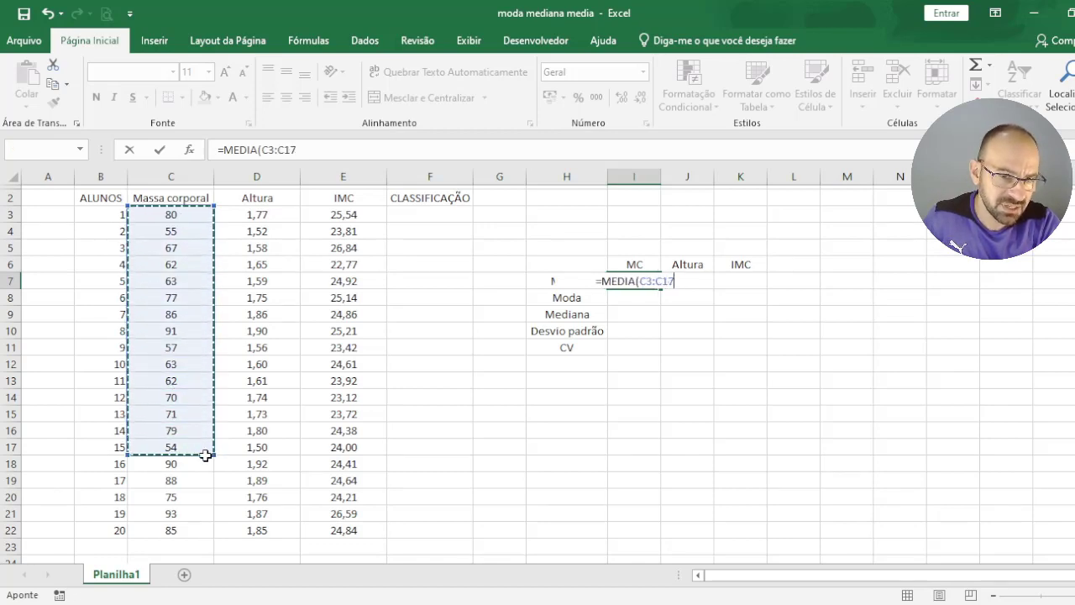
left_click_drag(205, 454, 208, 527)
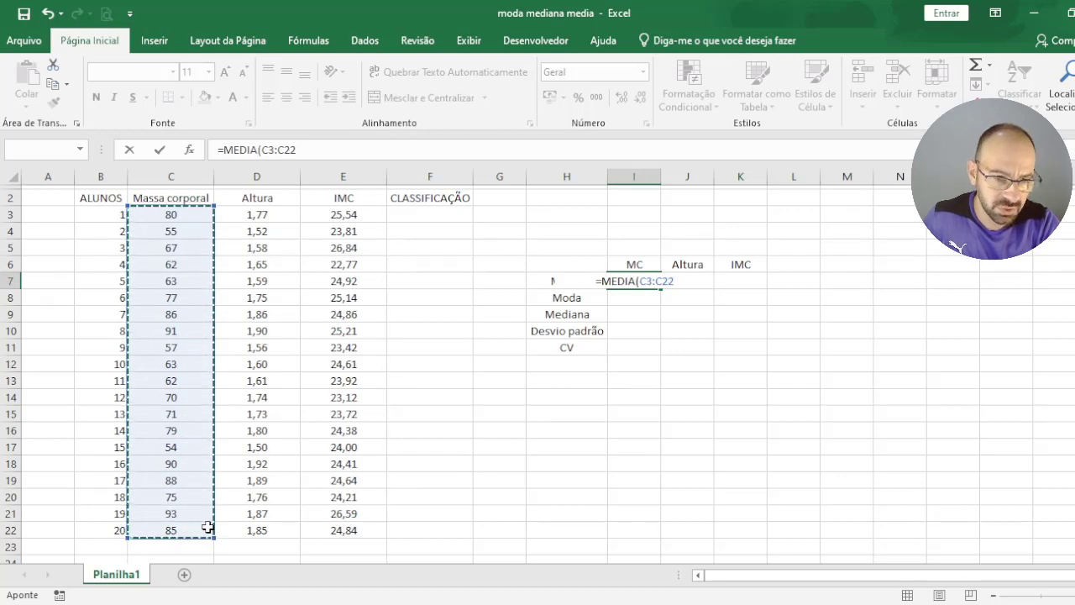
type(")")
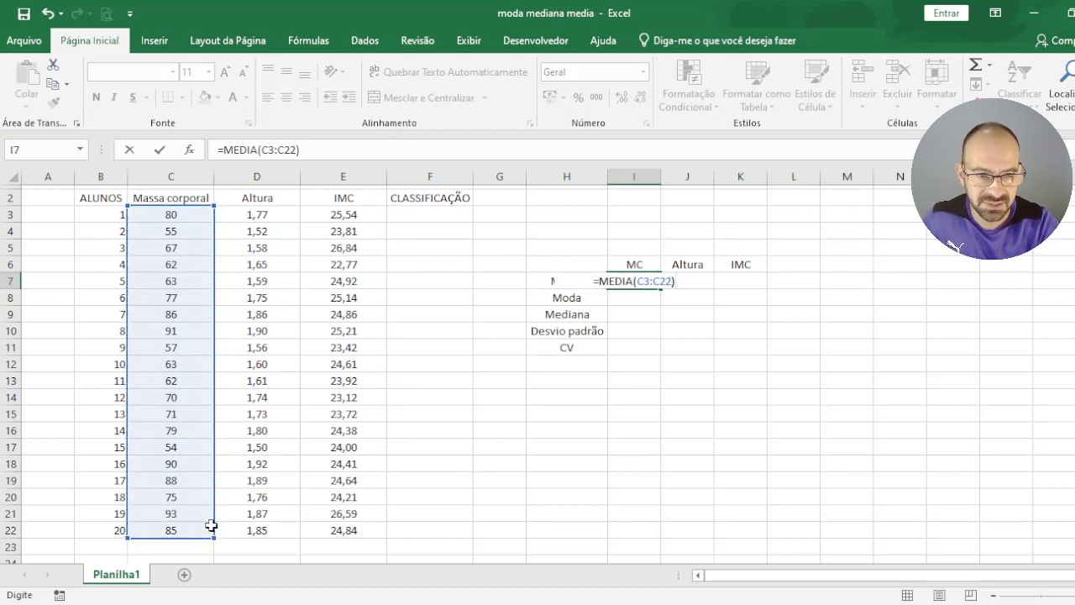
key("Return")
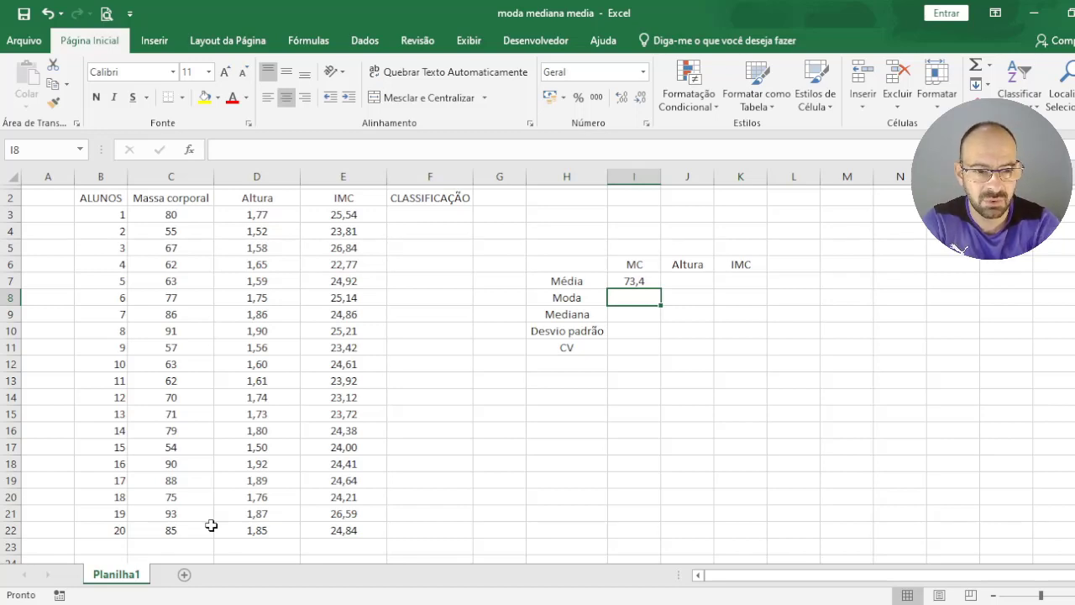
Step: Enter =MODO.ÚNICO(C3:C22) in I8 for the body mass mode, 62
type("=")
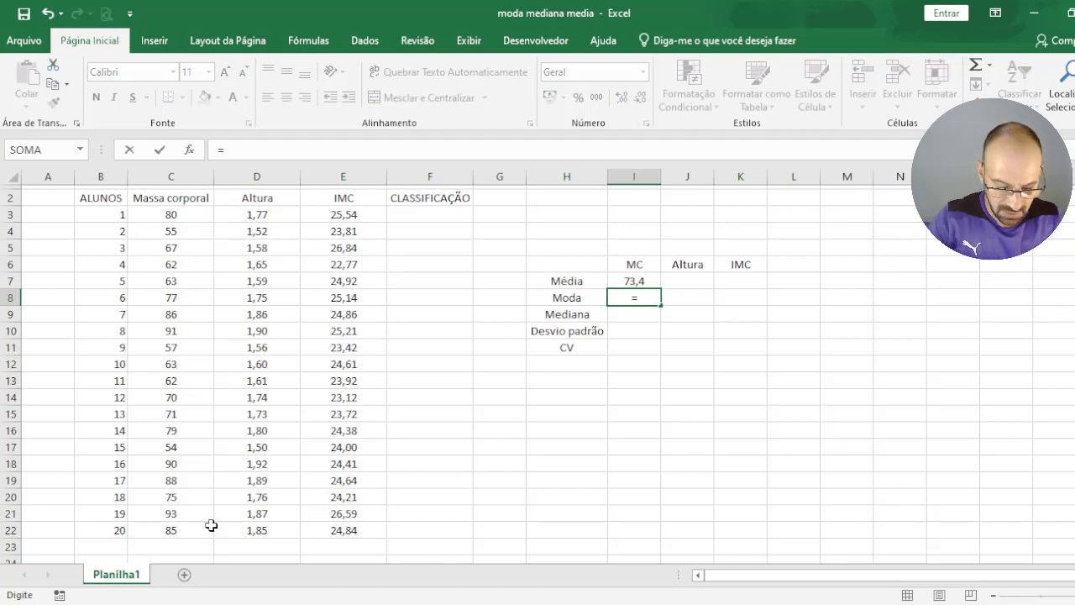
type("MODO")
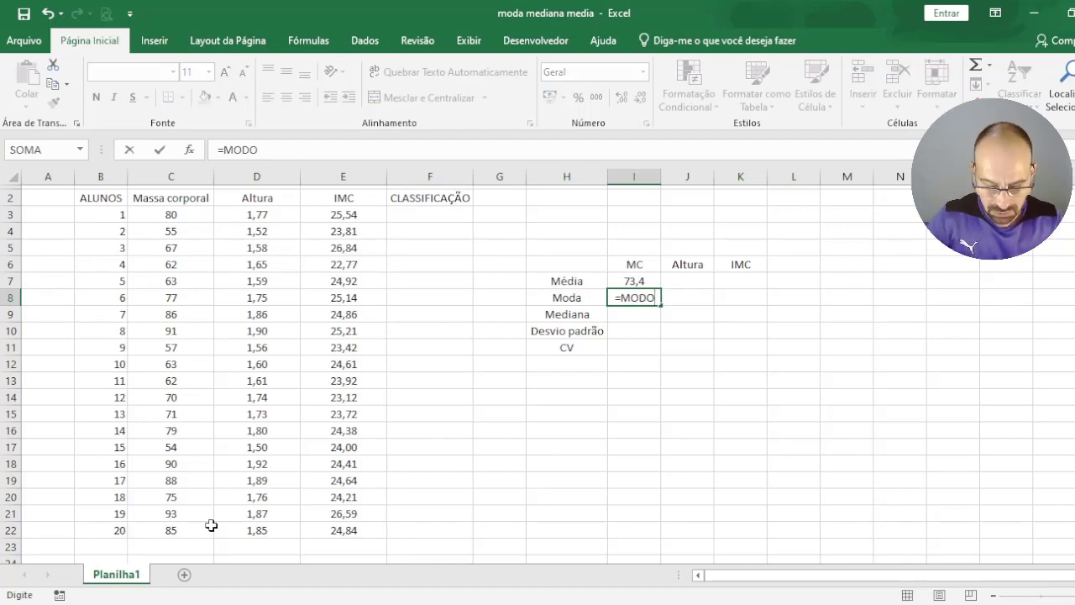
type(".ÚNIC")
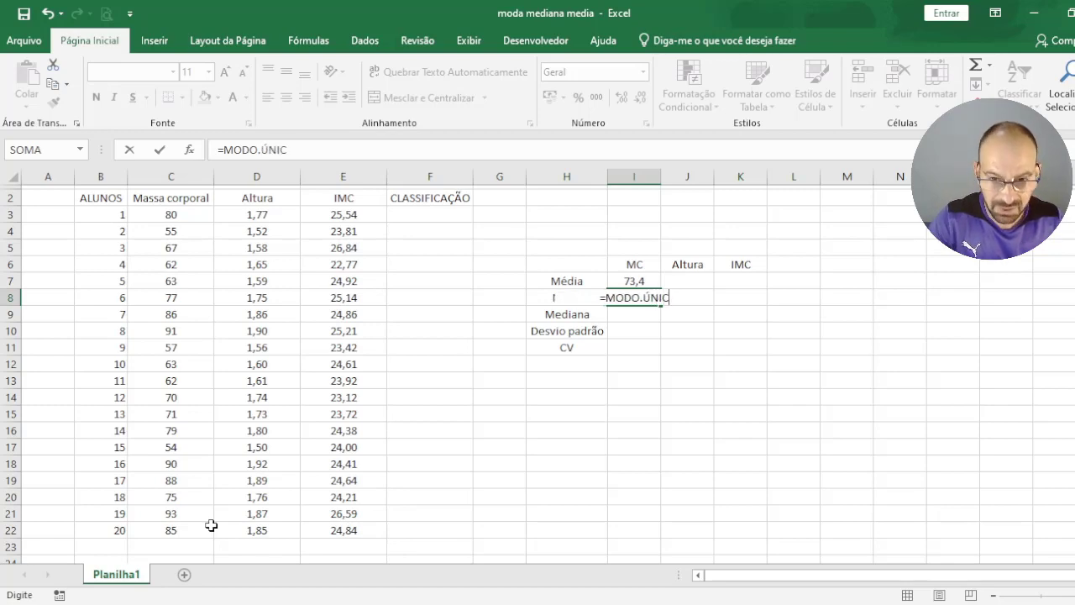
type("O(")
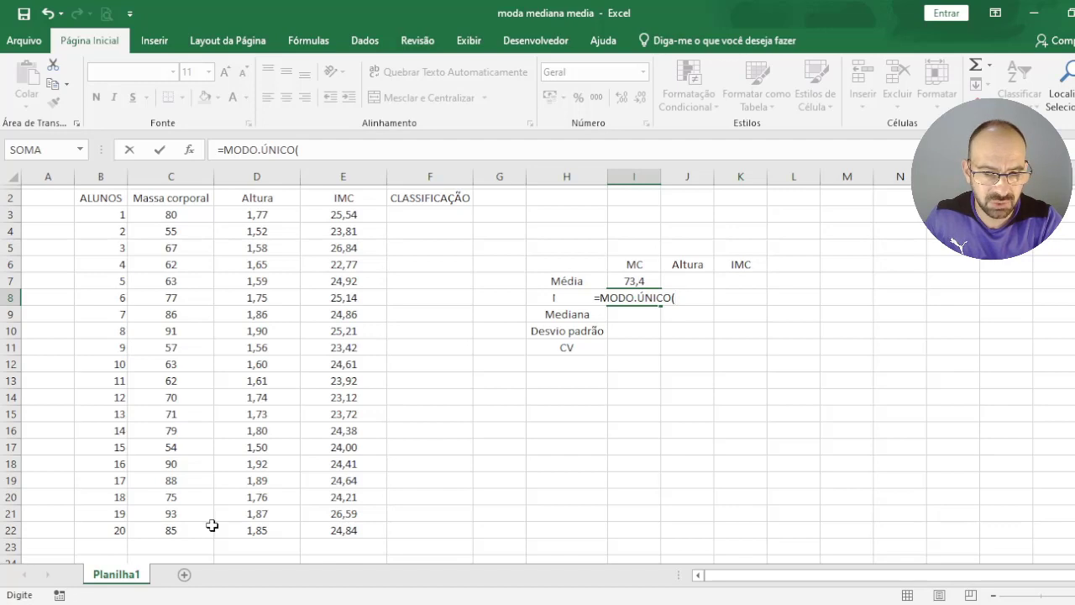
left_click_drag(176, 217, 195, 529)
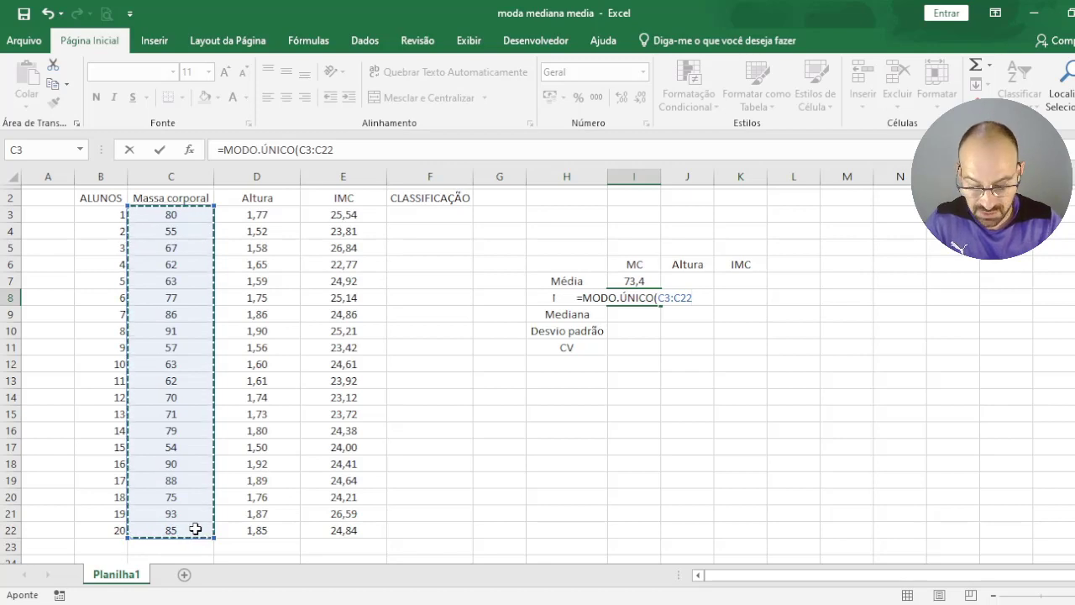
type(")")
key("Return")
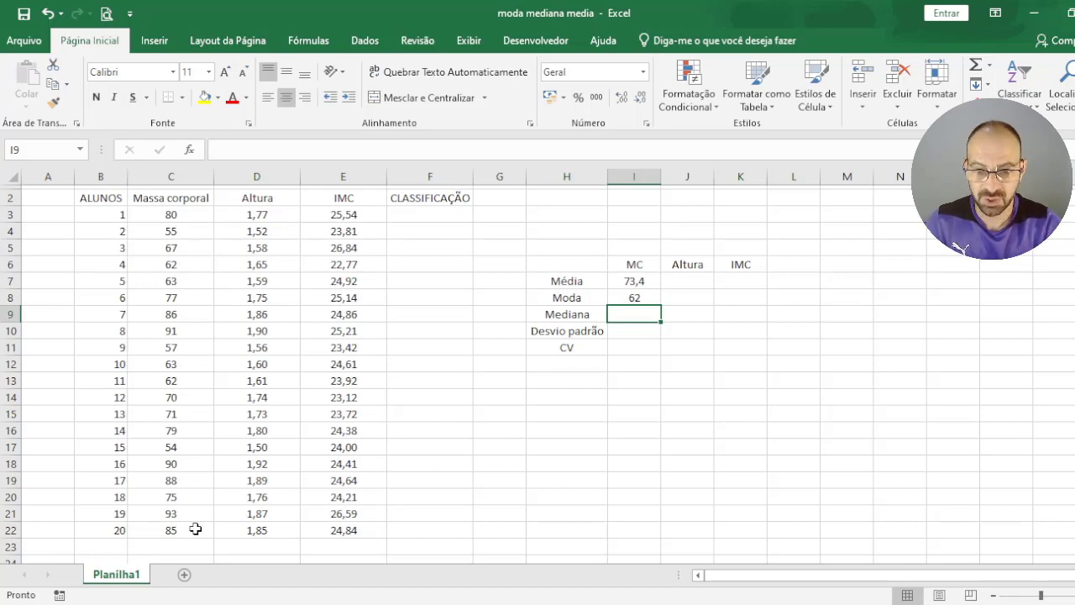
Step: Enter =MED(C3:C22) in I9 for the body mass median, 73
type("=MED")
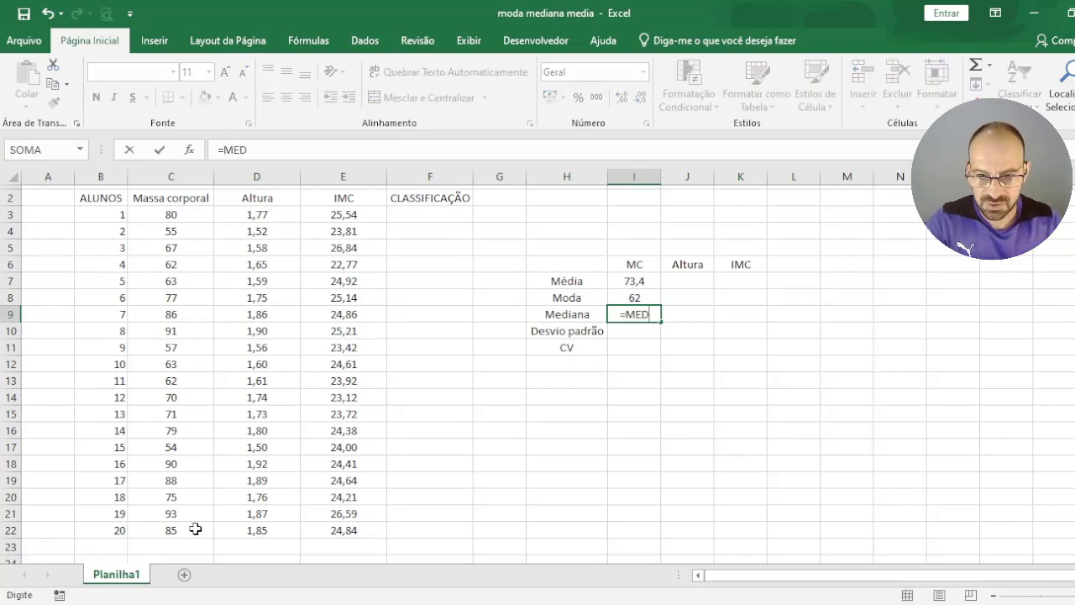
type("(")
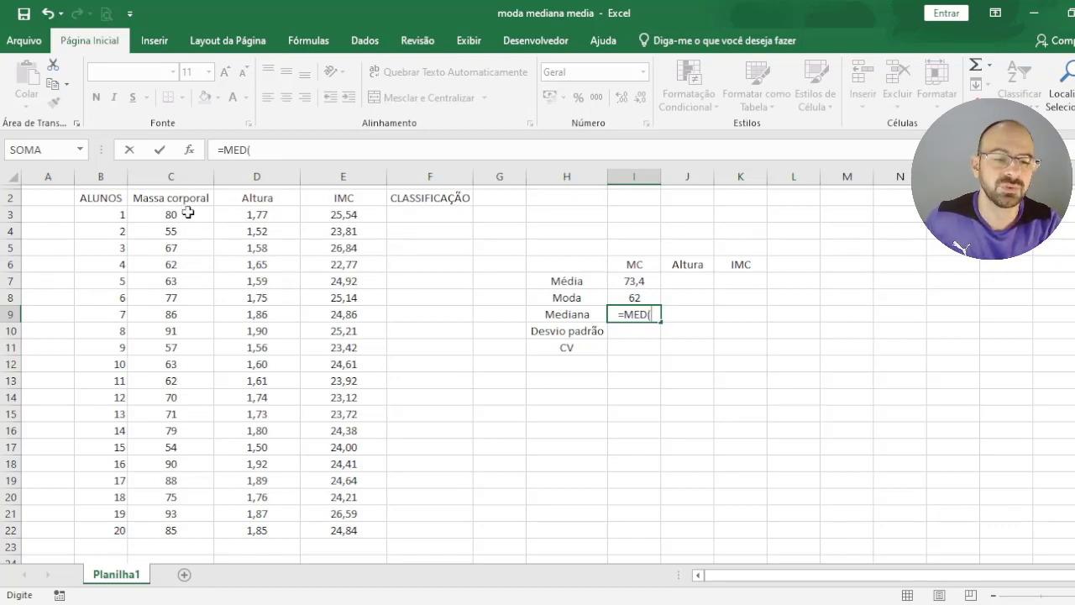
mouse_move(186, 214)
left_mouse_down()
mouse_move(189, 421)
mouse_move(171, 525)
left_mouse_up()
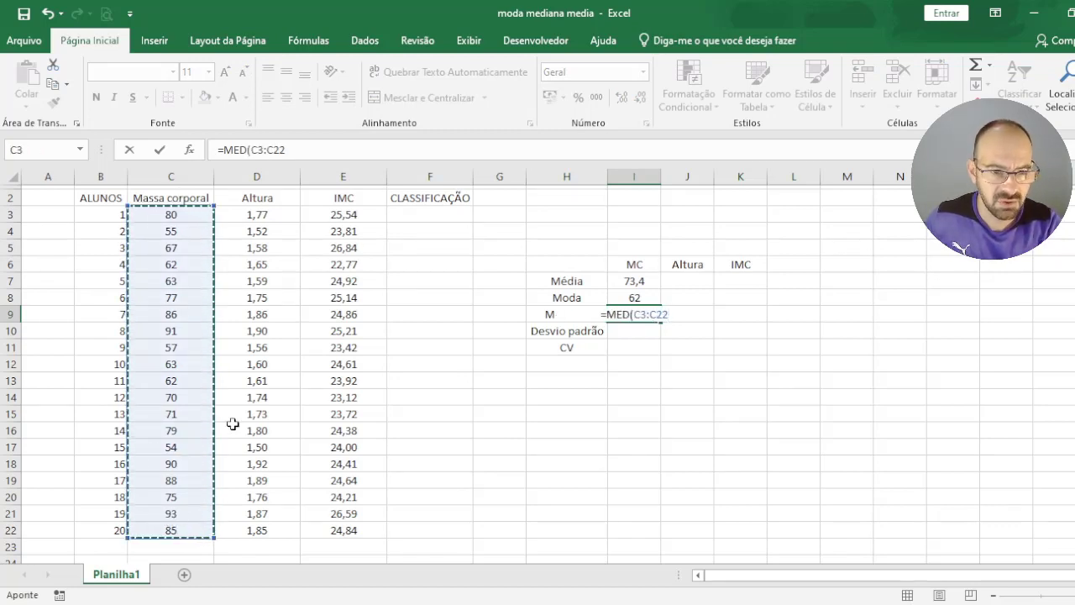
key("Return")
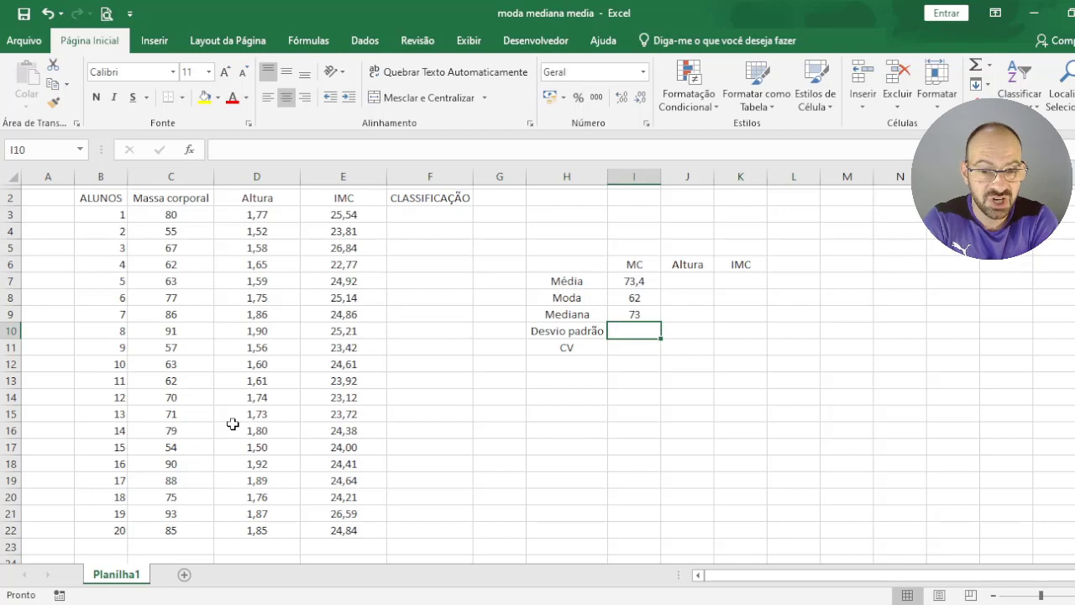
Step: Enter =DESVPADA(C3:C22) in I10 and reduce it to two decimals, showing 12,74
type("=")
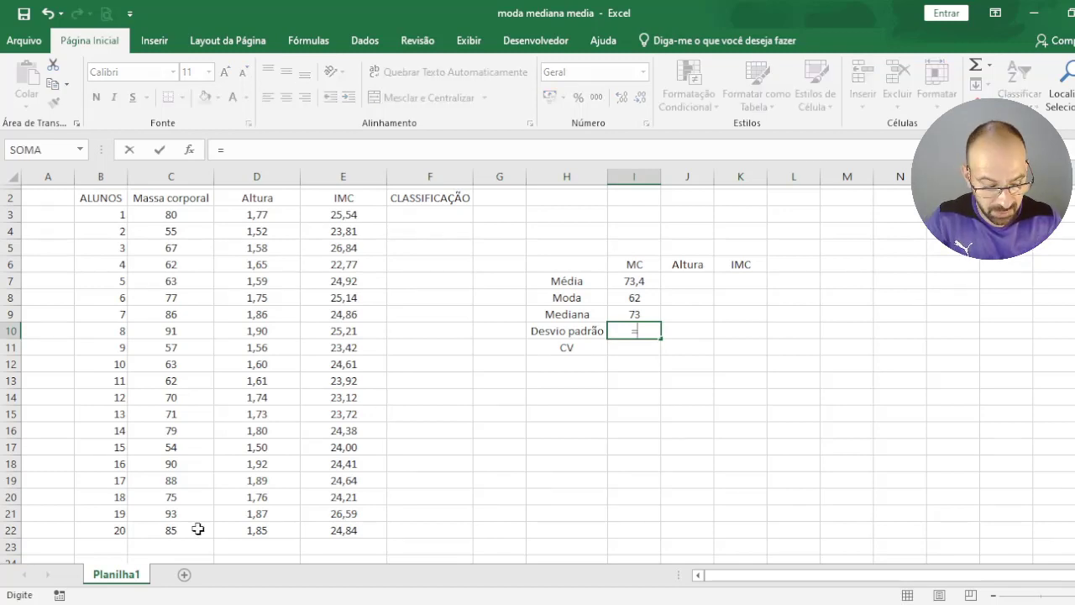
type("DESVPA")
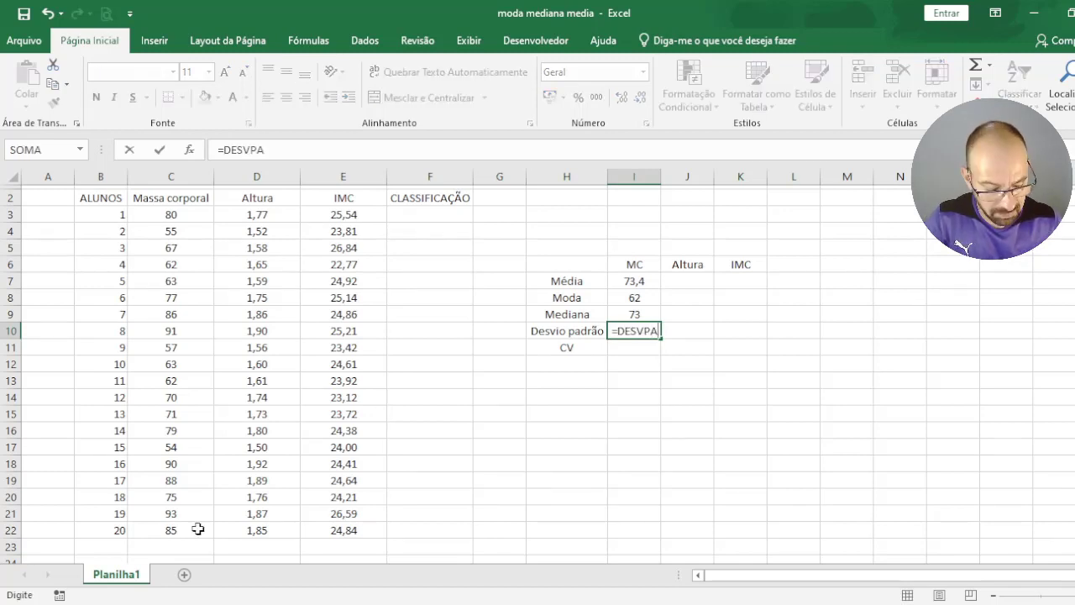
type("DA")
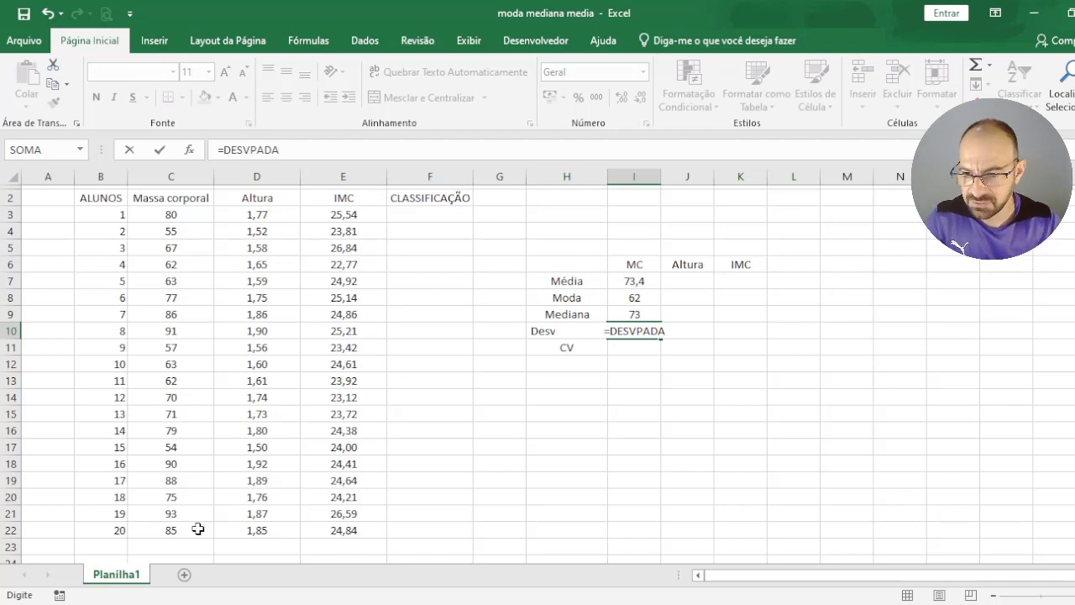
type("(")
mouse_move(175, 215)
left_mouse_down()
mouse_move(188, 342)
mouse_move(179, 532)
left_mouse_up()
type(")")
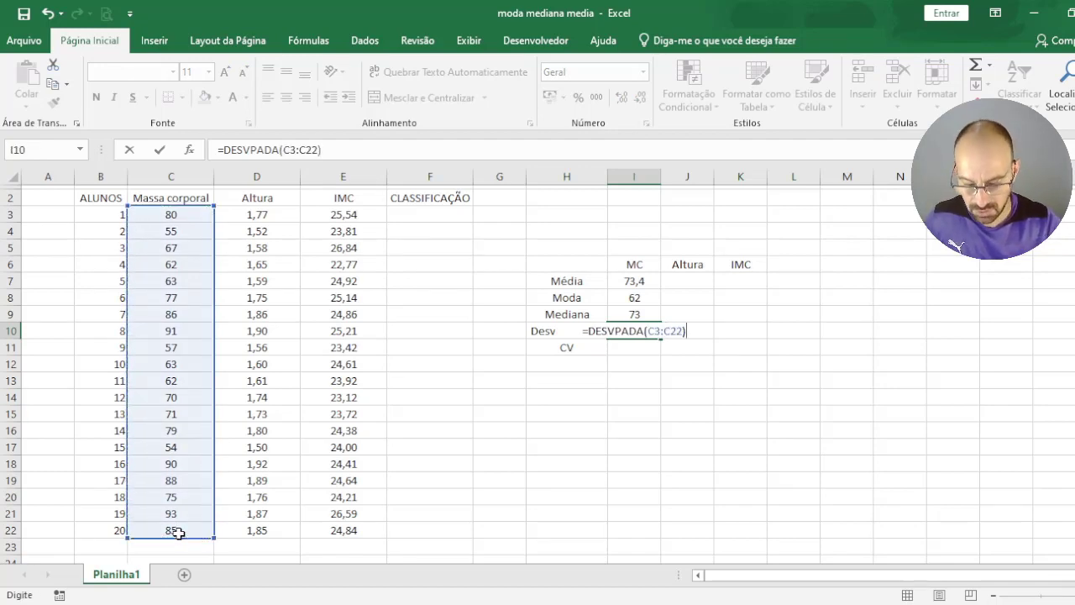
key("Return")
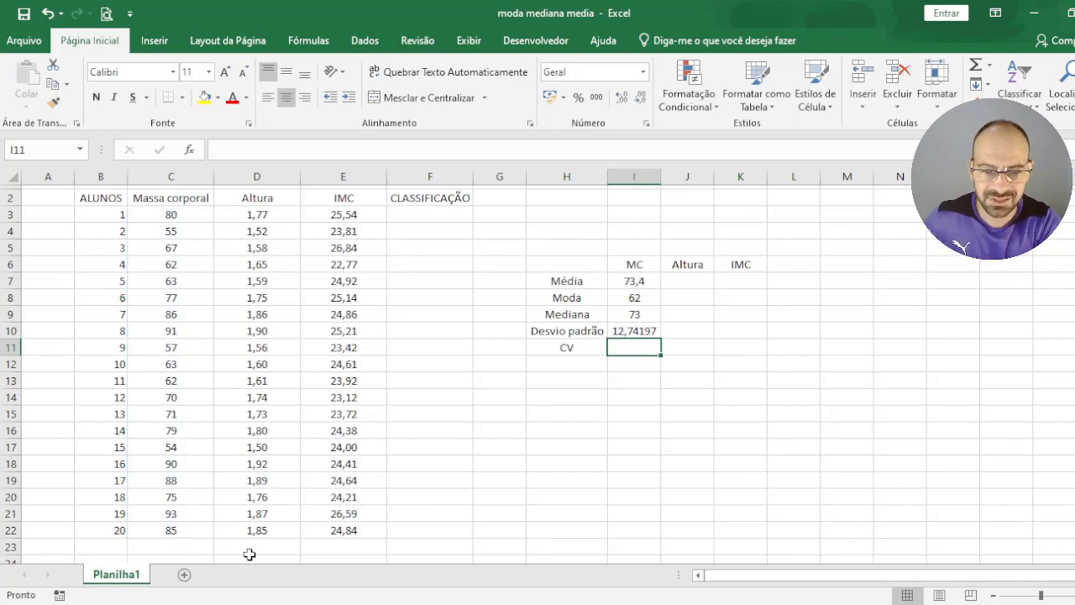
left_click(644, 340)
left_click(639, 97)
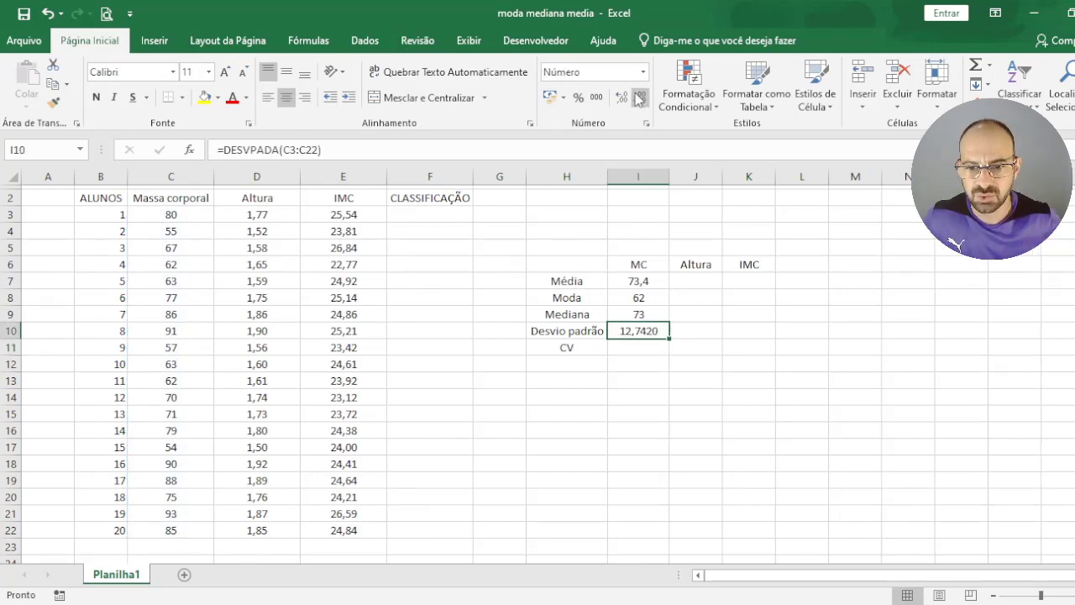
left_click(638, 97)
left_click(638, 97)
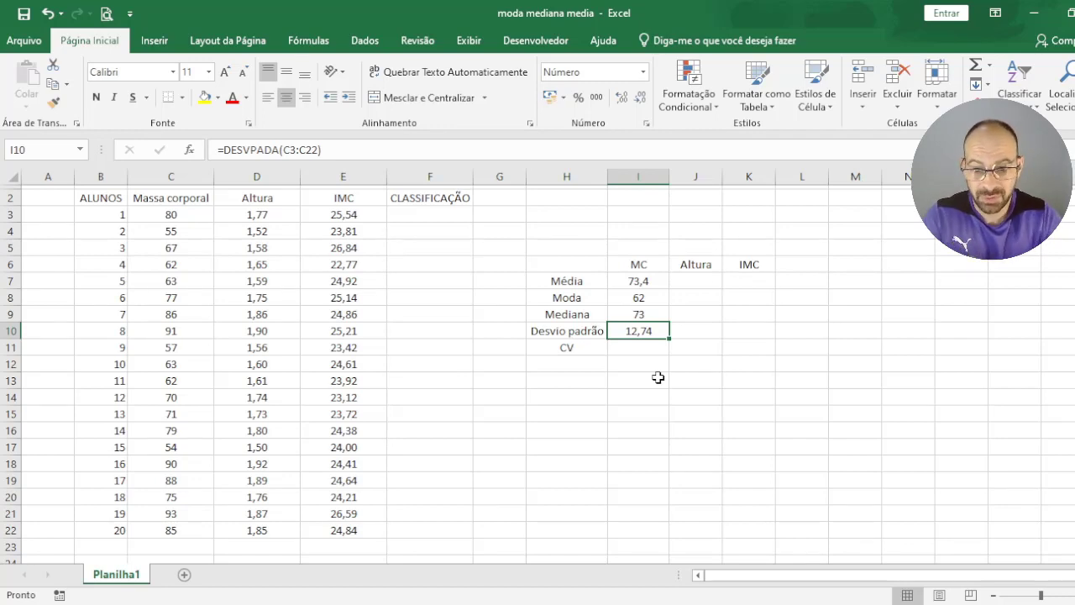
key("Down")
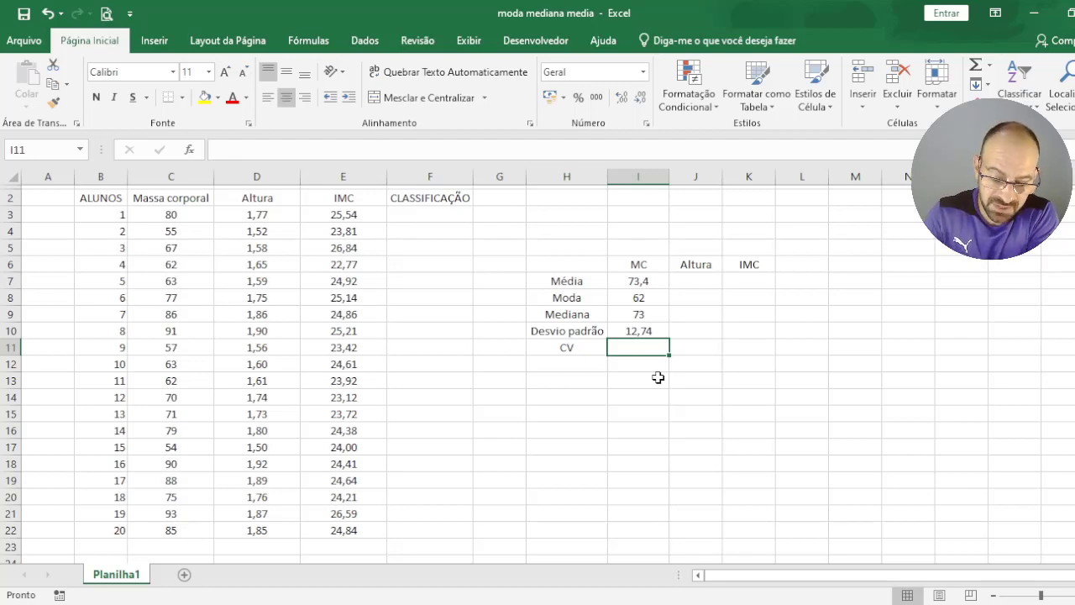
type("=")
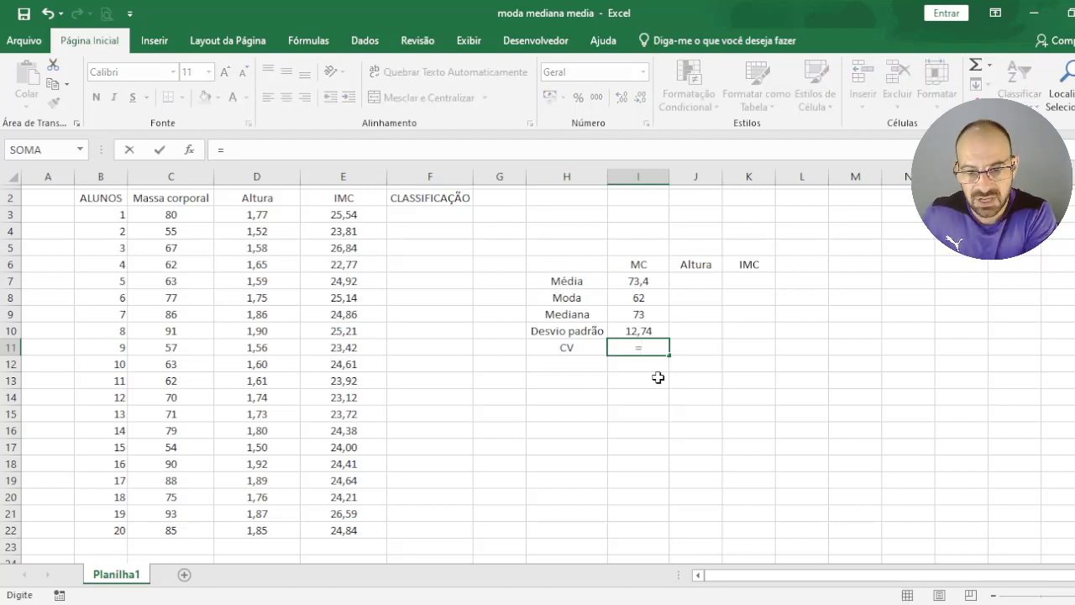
left_click(665, 330)
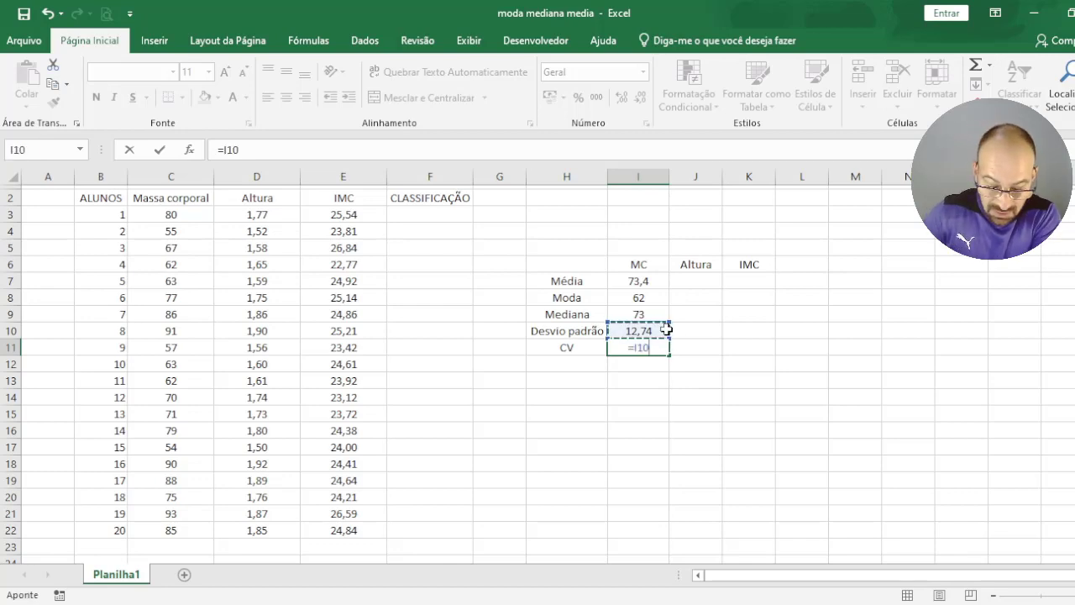
type("/")
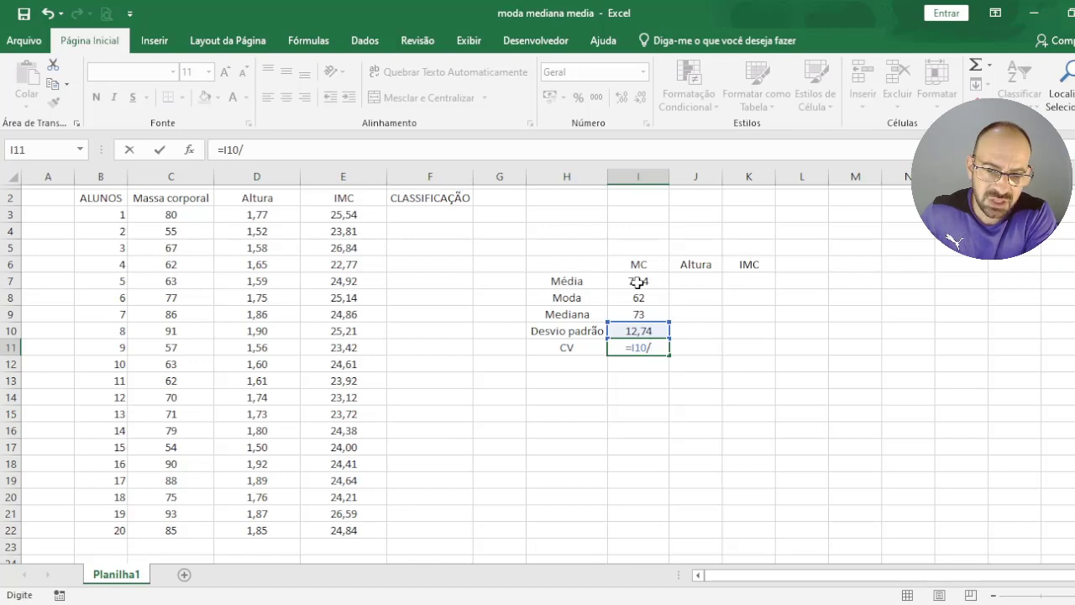
left_click(639, 281)
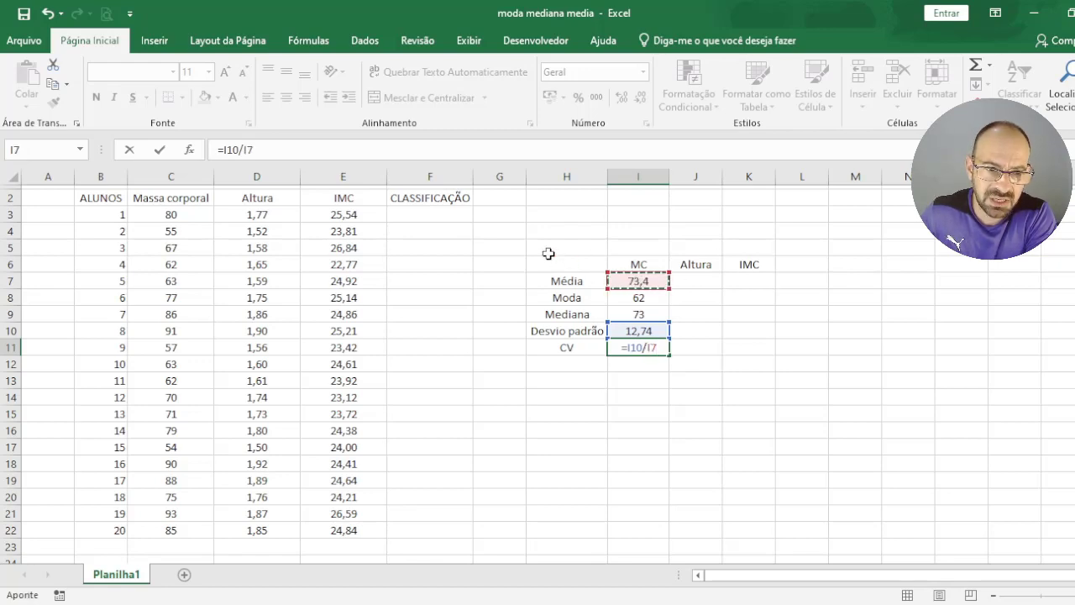
left_click(223, 151)
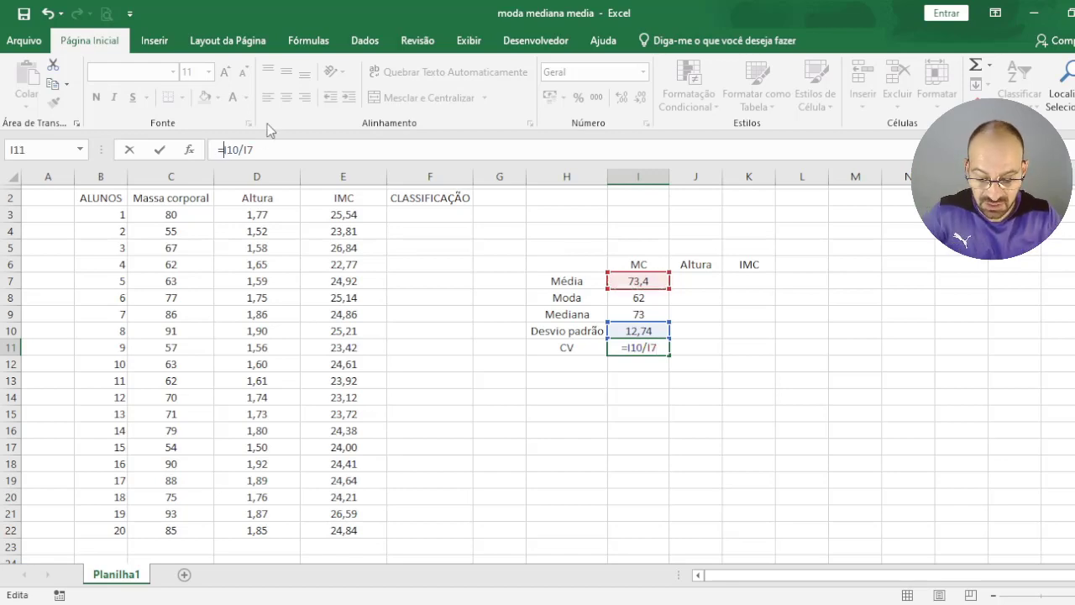
type("(I10/I7)")
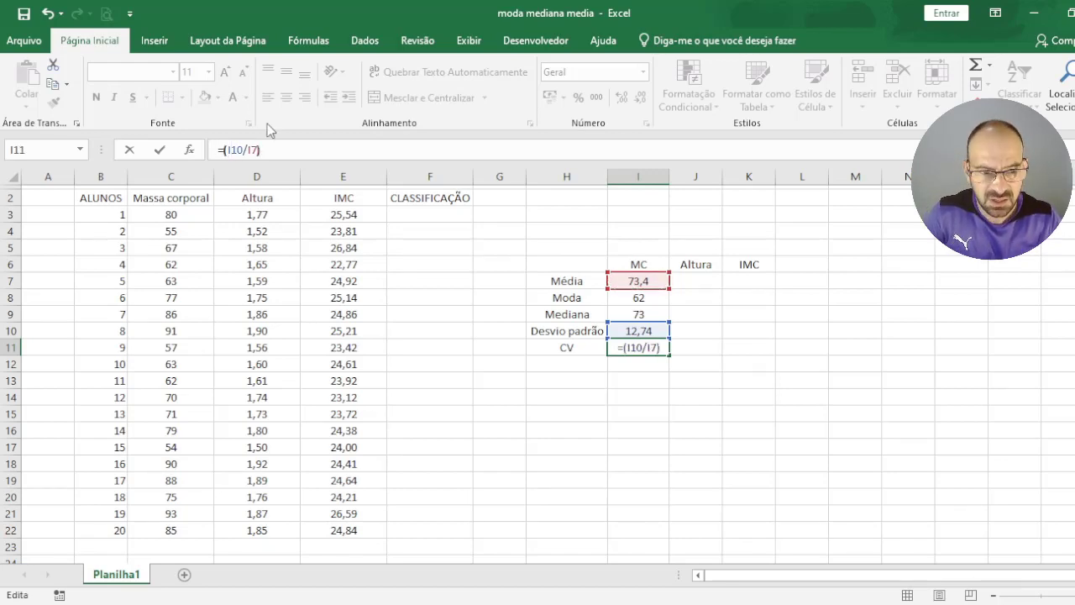
type("*100")
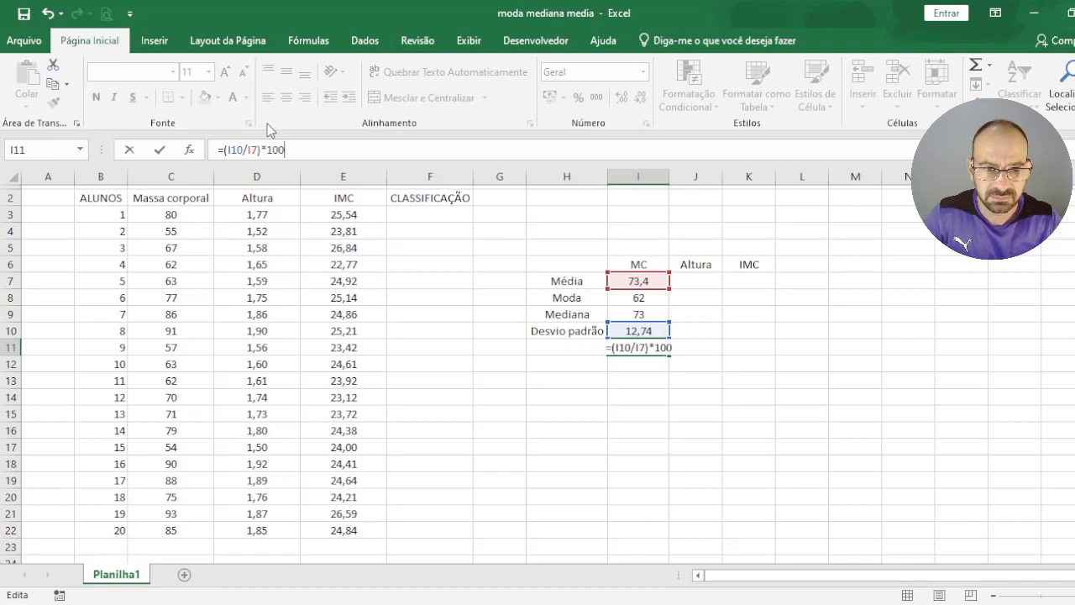
key("Return")
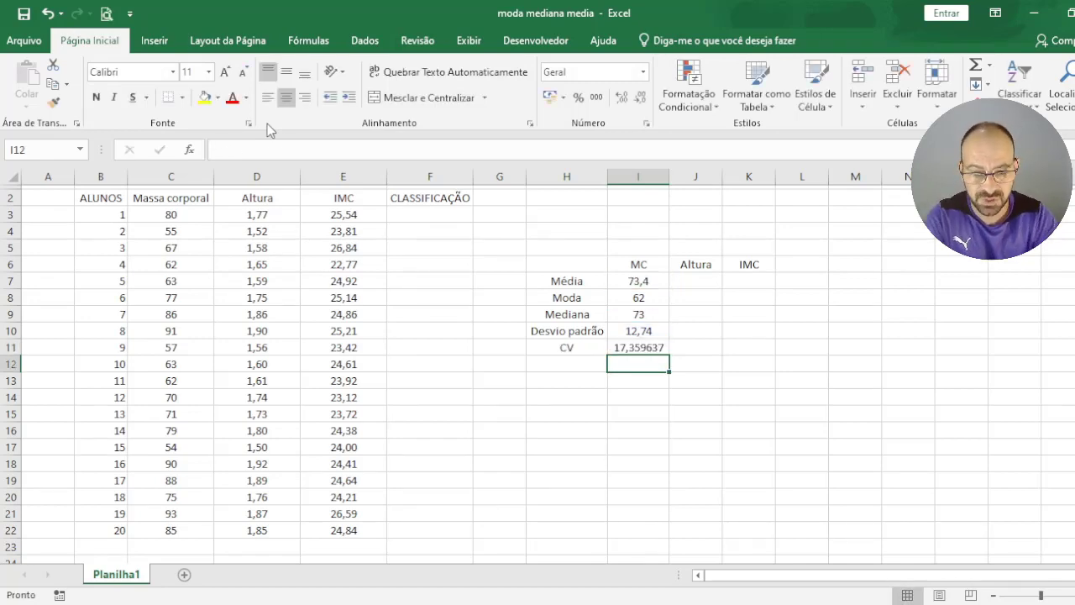
key("ctrl+z")
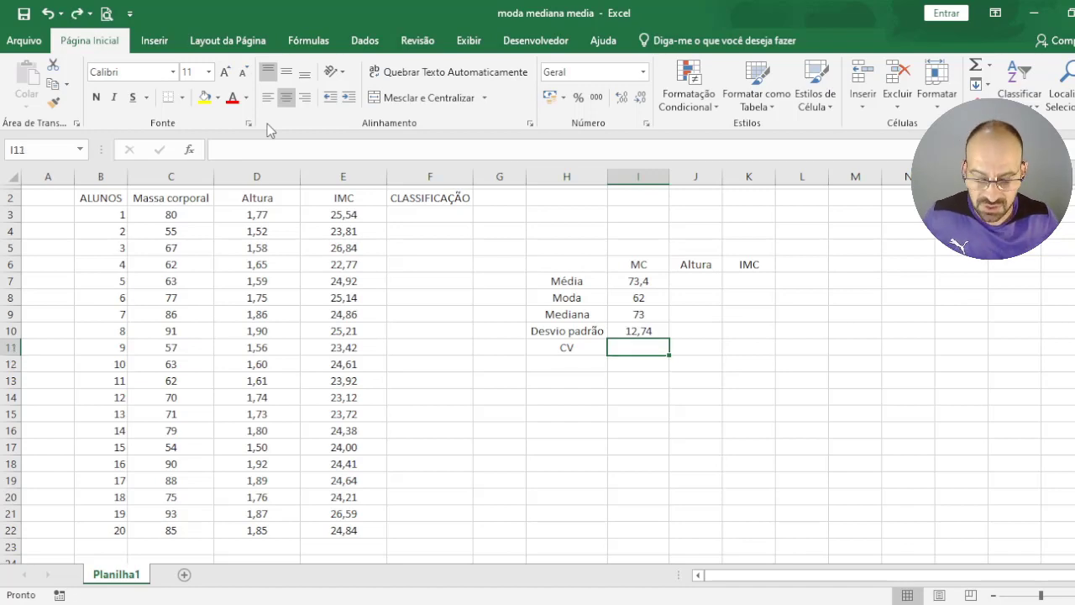
type("=")
left_click(640, 334)
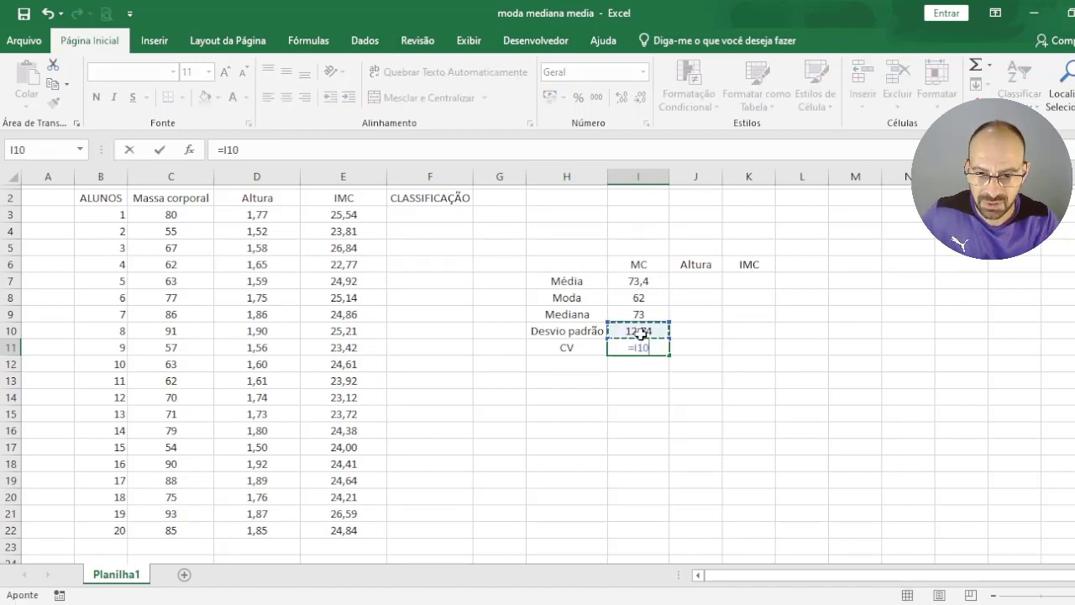
type("/")
left_click(643, 282)
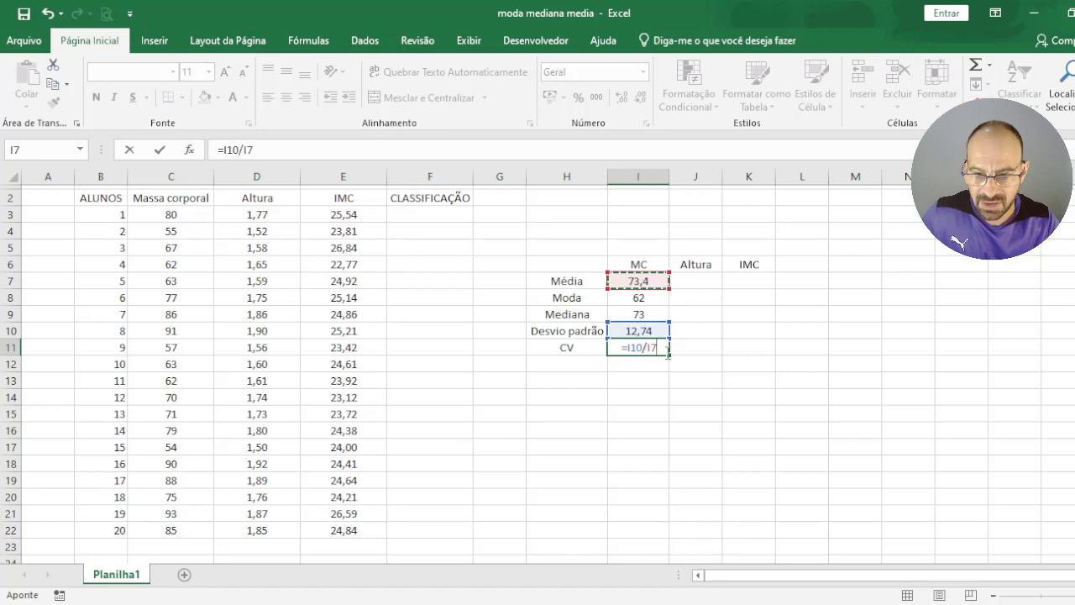
key("Return")
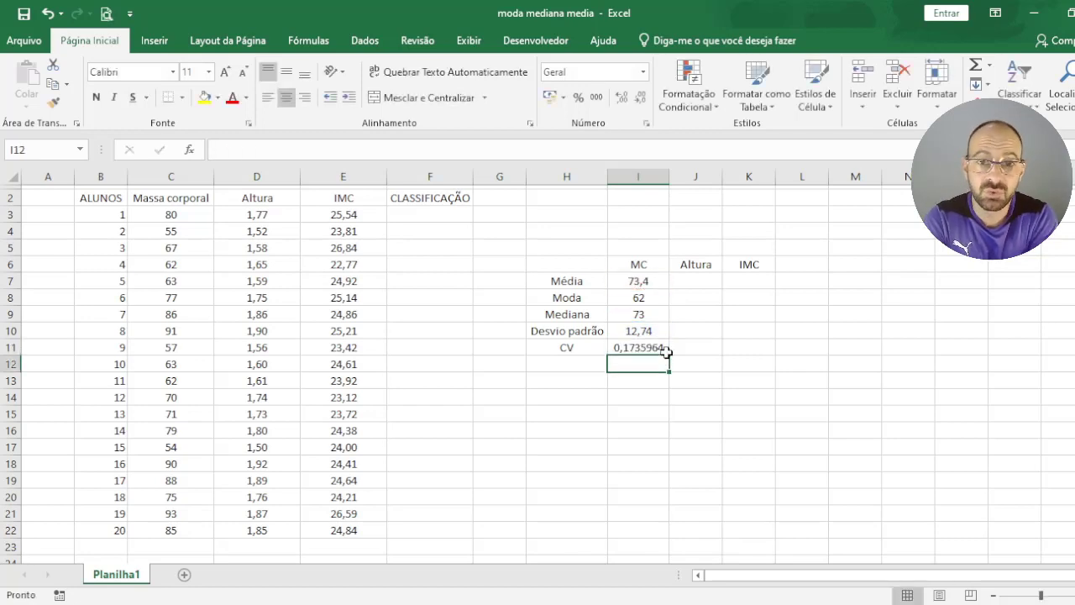
left_click(666, 352)
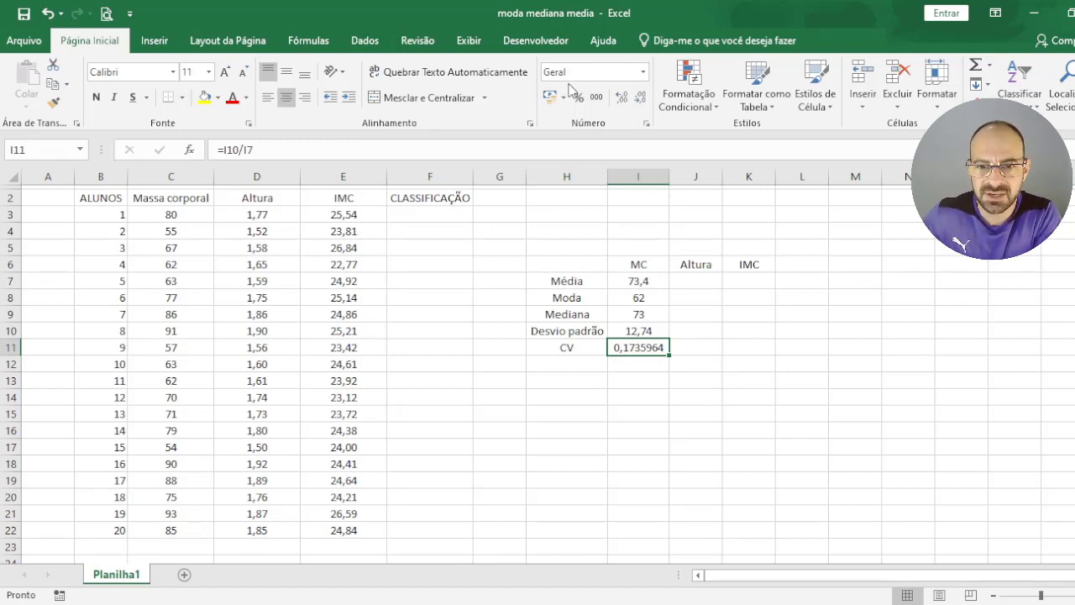
left_click(645, 73)
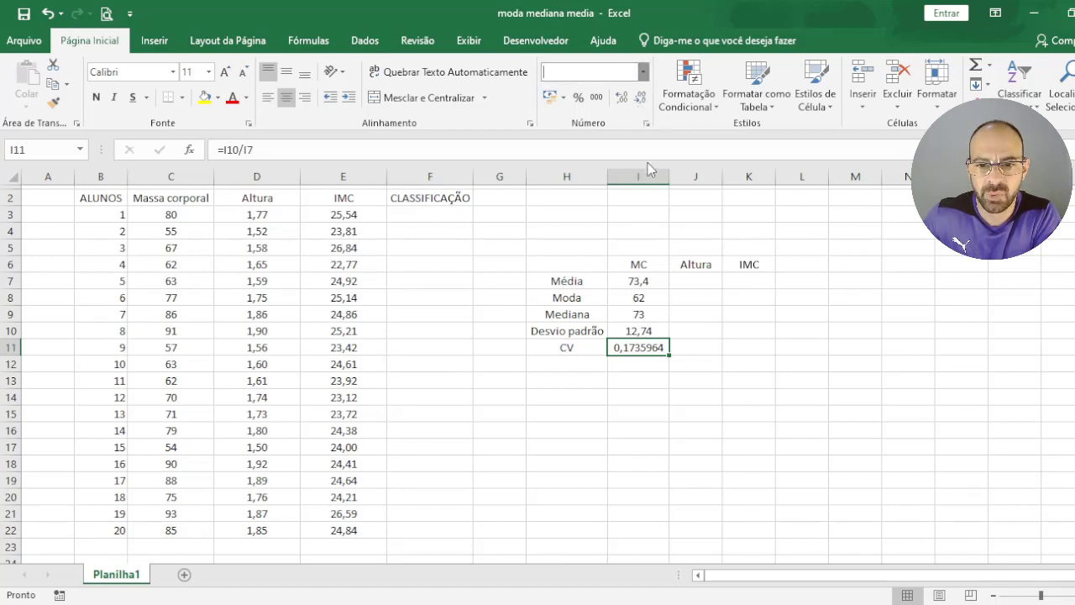
left_click(624, 354)
key("Return")
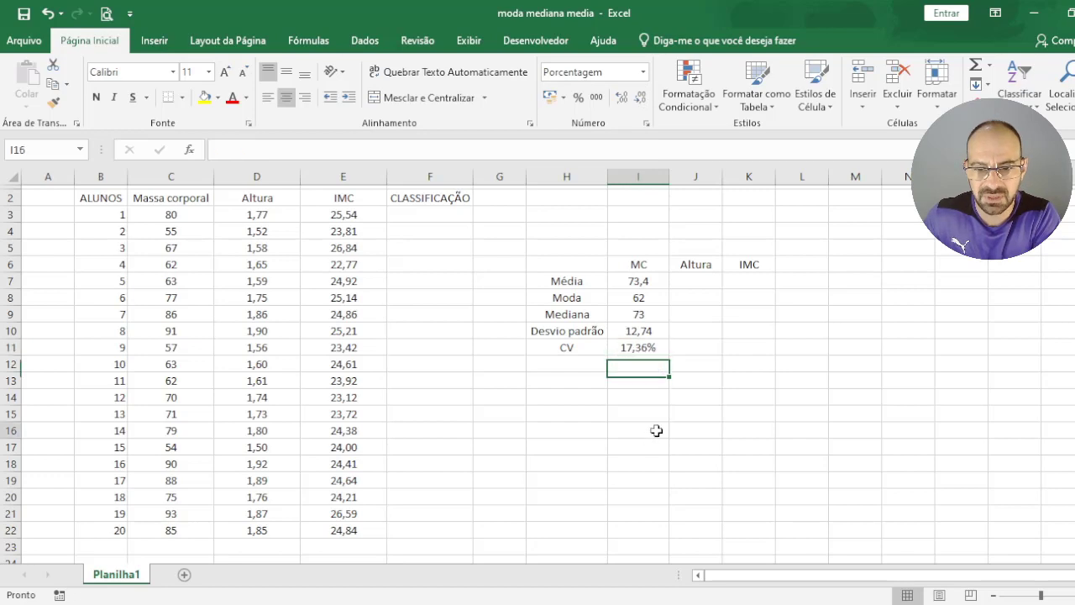
left_click(654, 430)
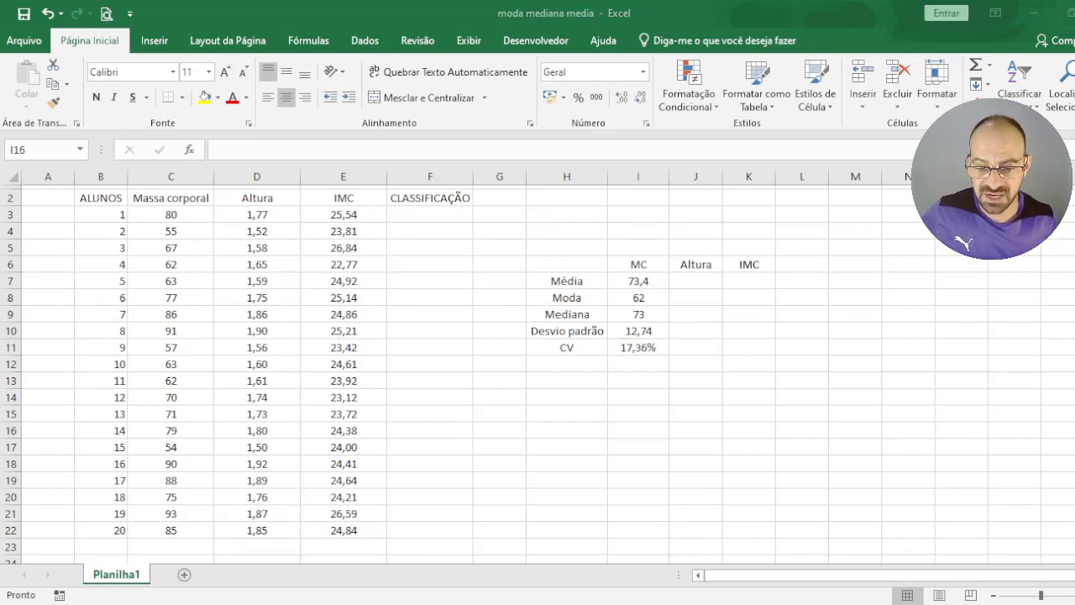
key("alt+Tab")
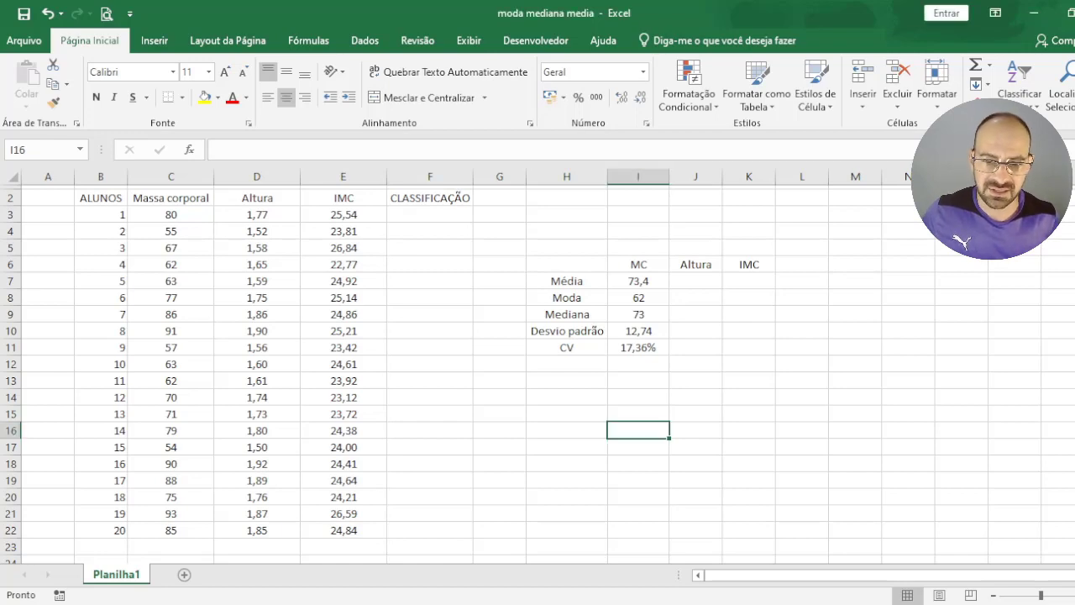
key("alt+Tab")
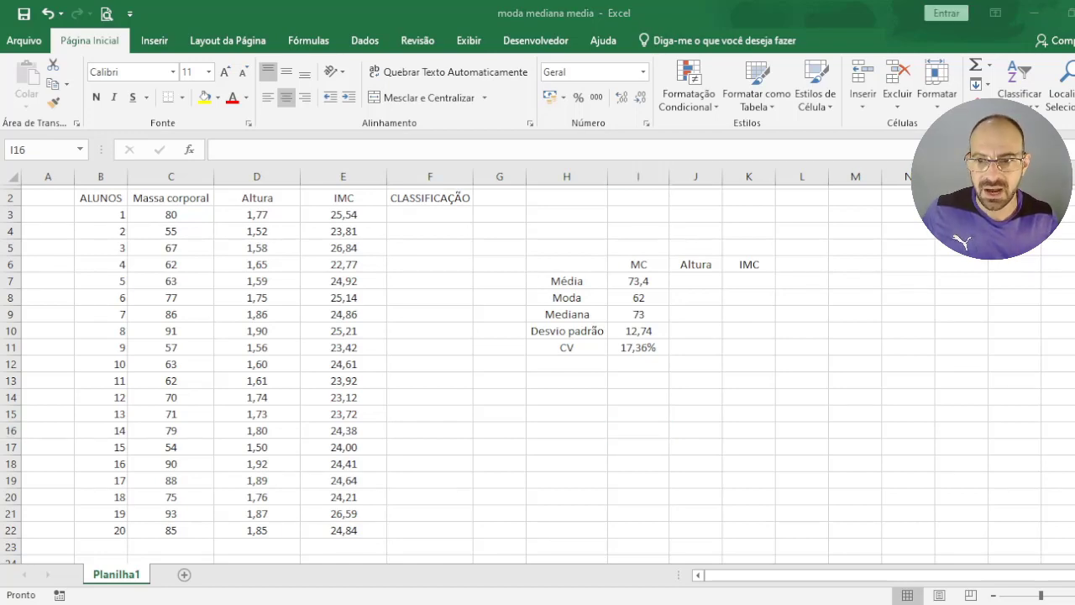
key("alt+Tab")
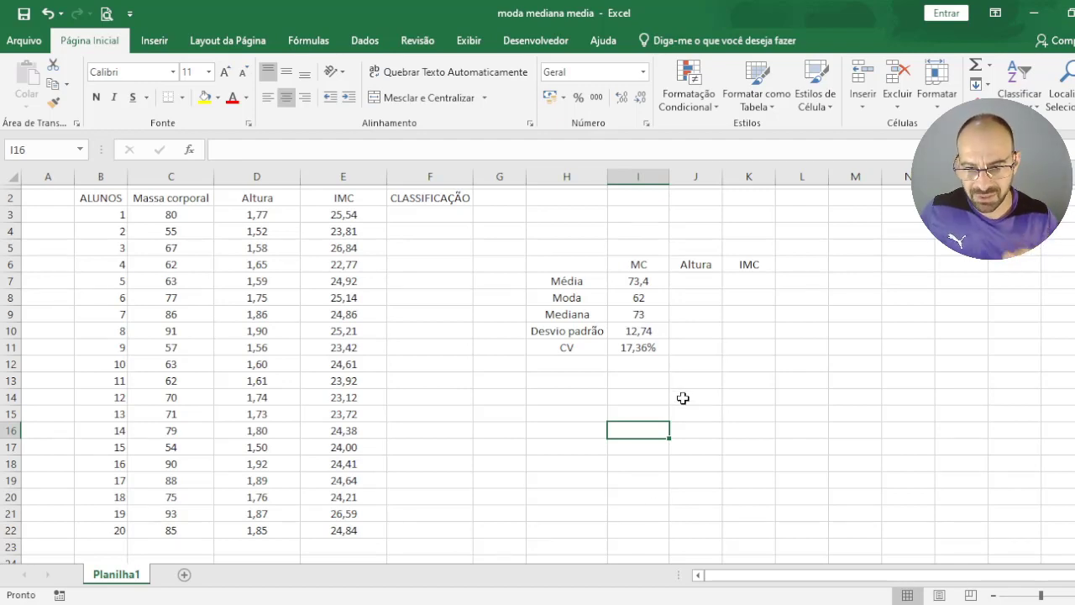
left_click(687, 285)
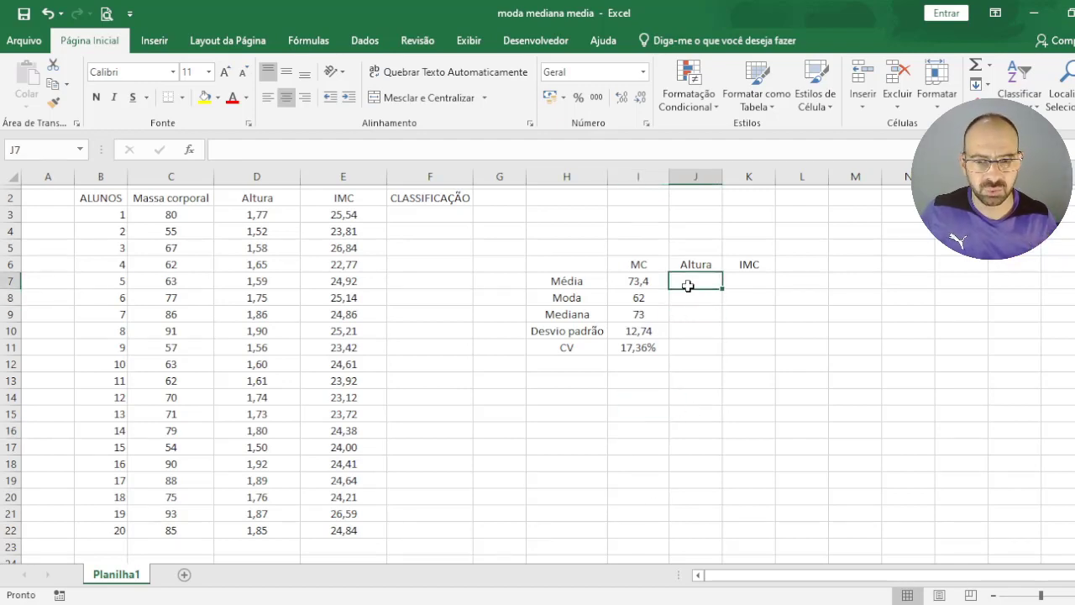
Step: Enter =MEDIA(D3:D22) in J7 and show the Altura mean with fewer decimals as 1,72
key("Left")
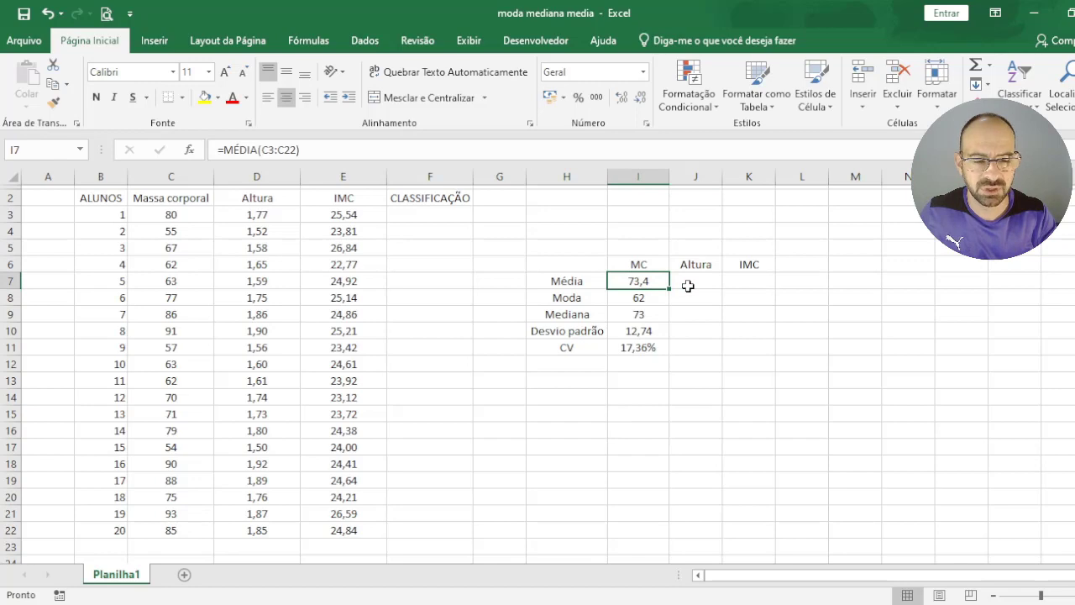
left_click(687, 286)
type("=")
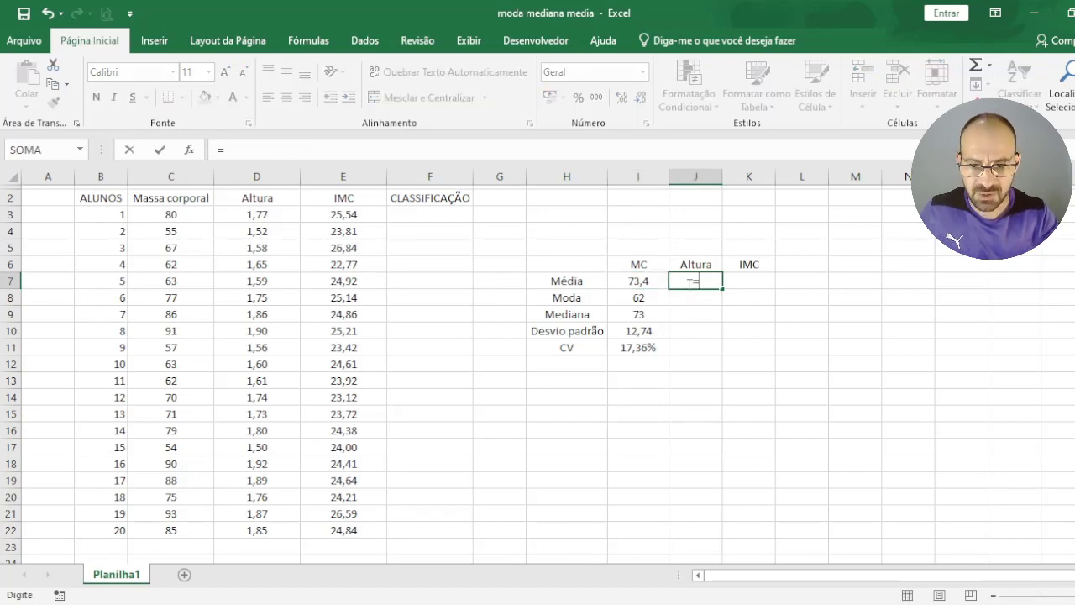
type("MEDIA(")
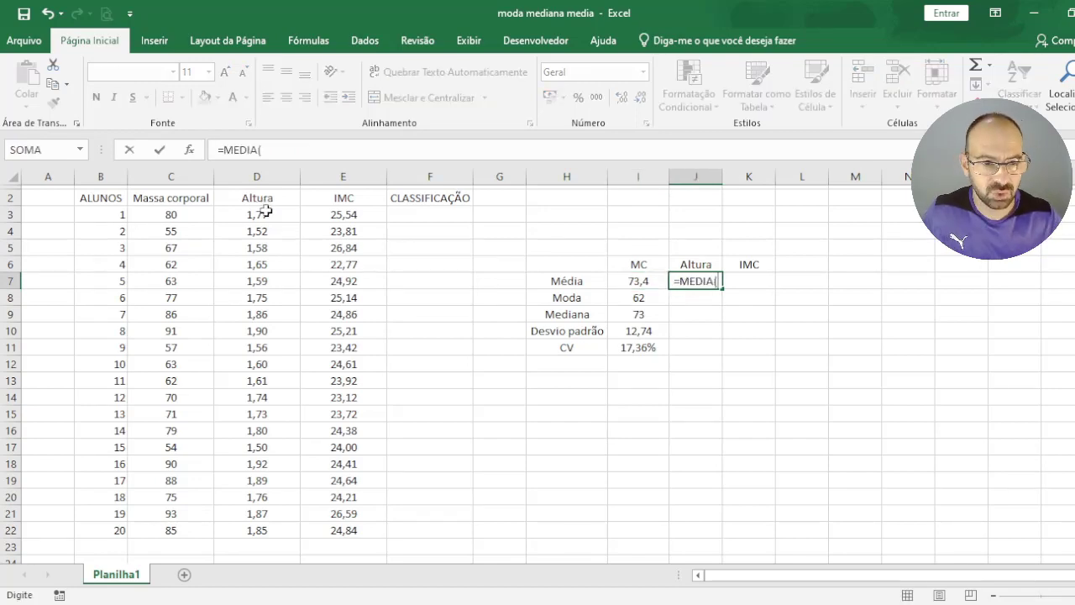
left_click_drag(263, 212, 290, 525)
key("Return")
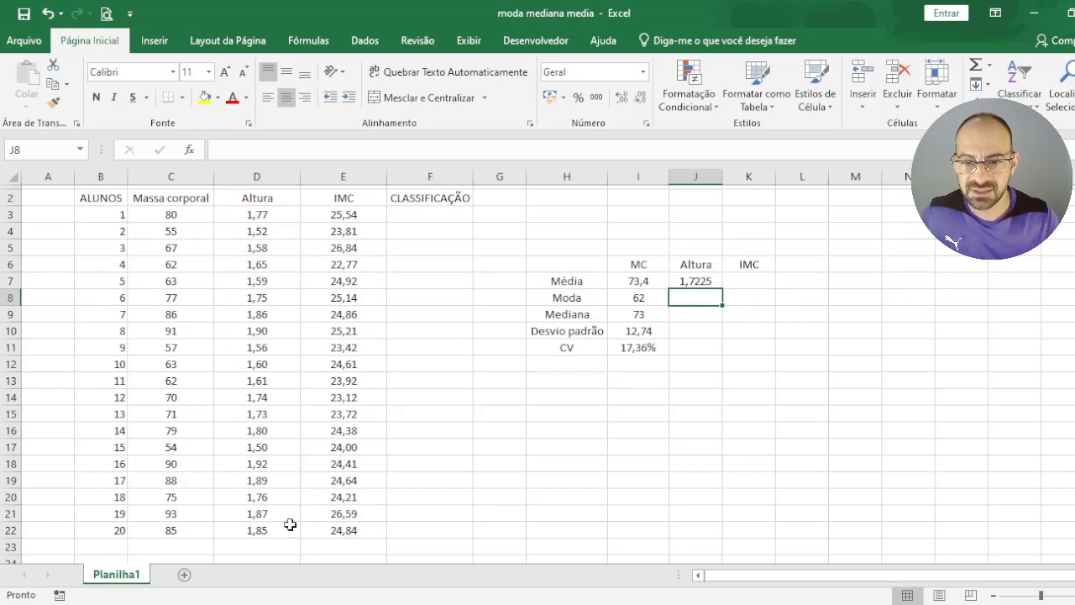
left_click(693, 279)
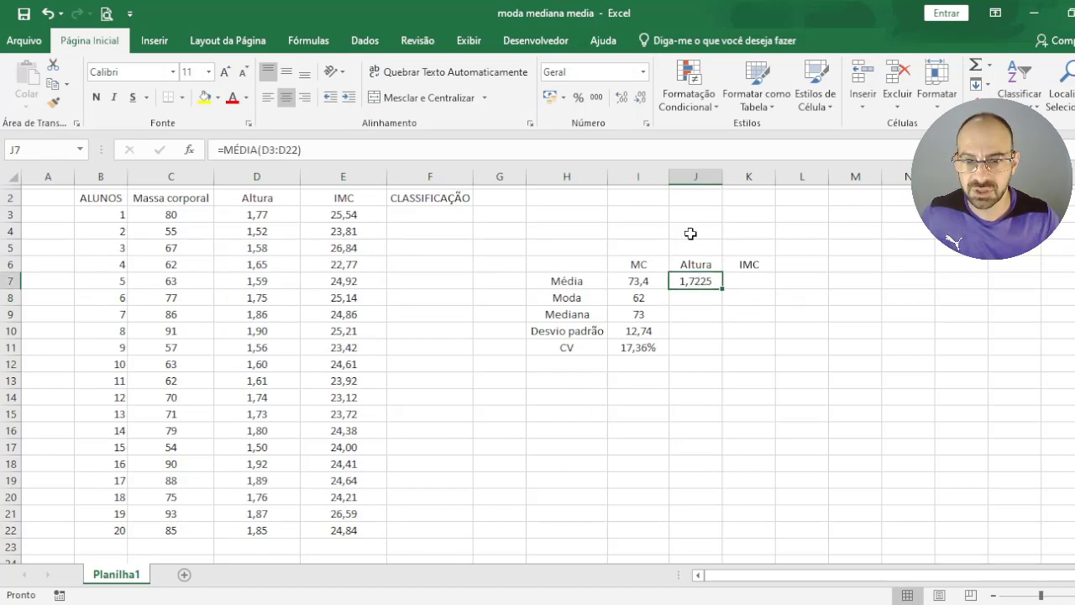
left_click(640, 99)
Step: Enter =MODO.ÚNICO(D3:D22) in J8 for the Altura mode, which returns #N/D
left_click(691, 299)
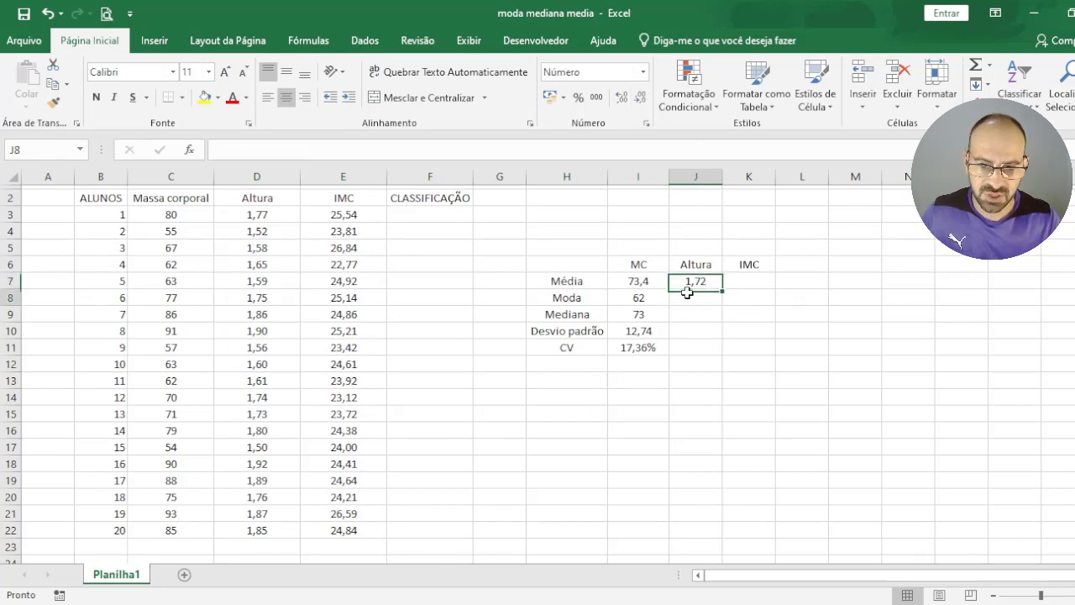
type("=")
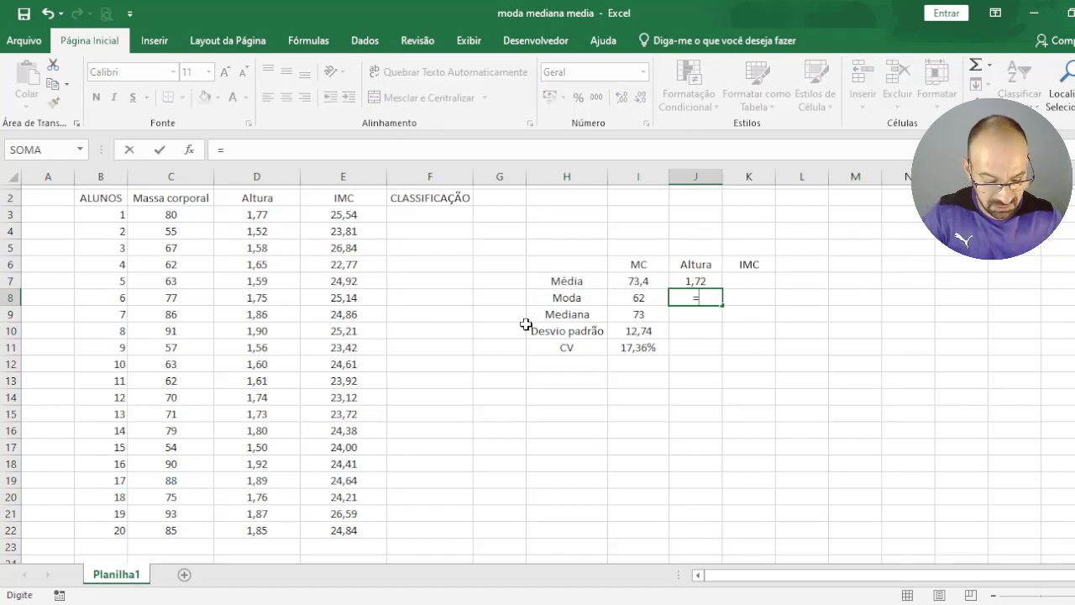
key("BackSpace")
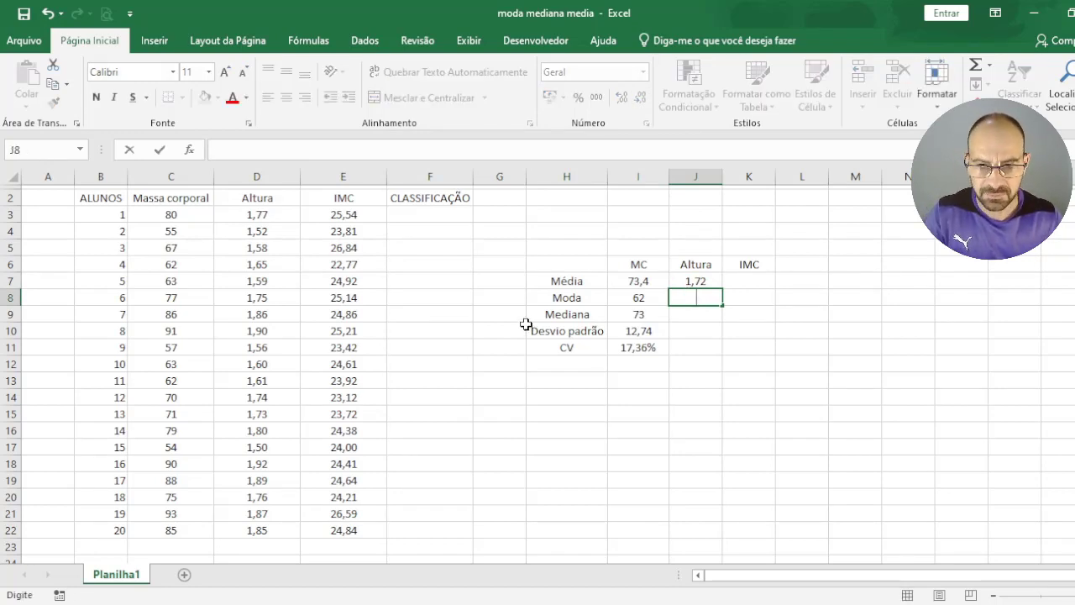
type("=MODO")
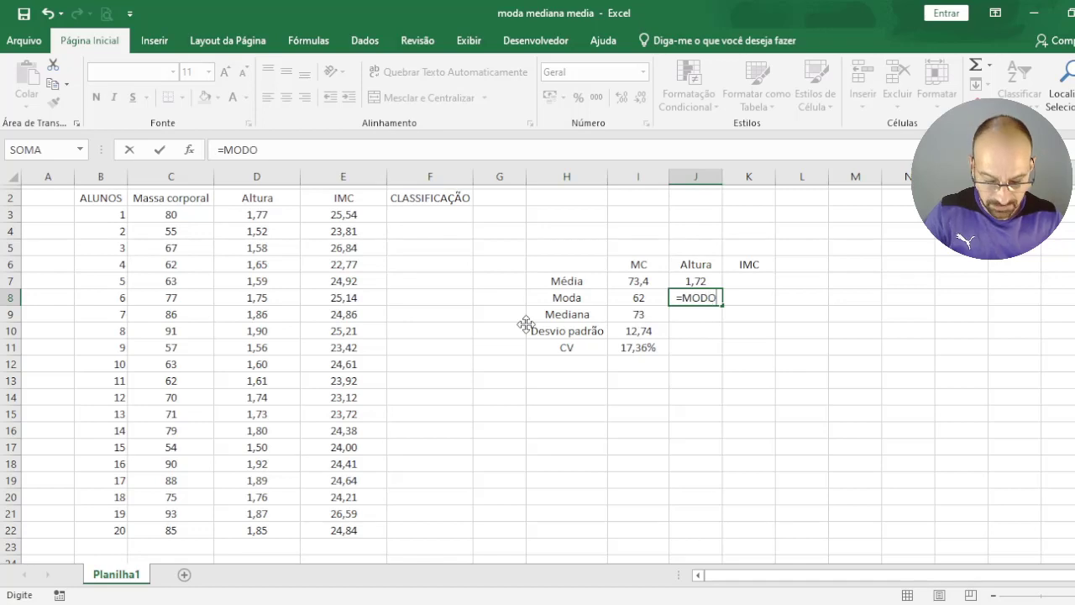
type(".ÚNICO(")
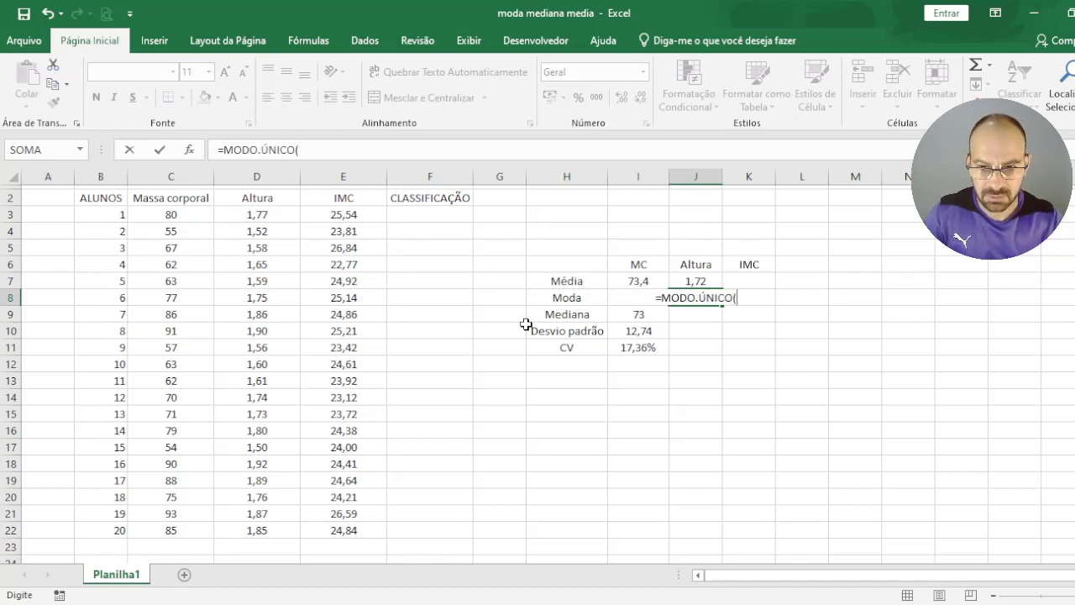
left_click_drag(267, 214, 278, 528)
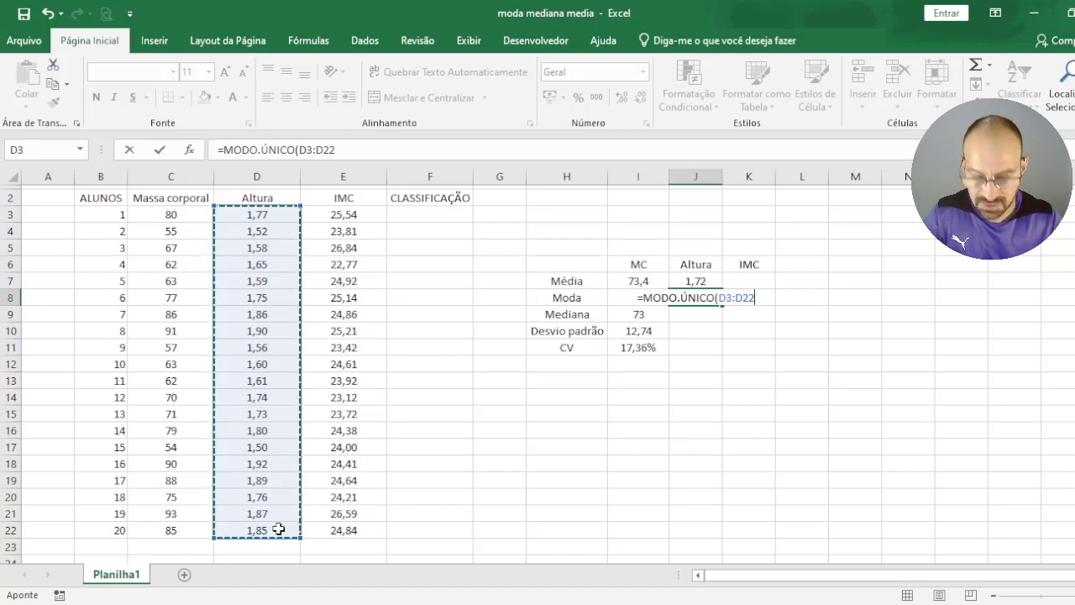
type(")")
key("Return")
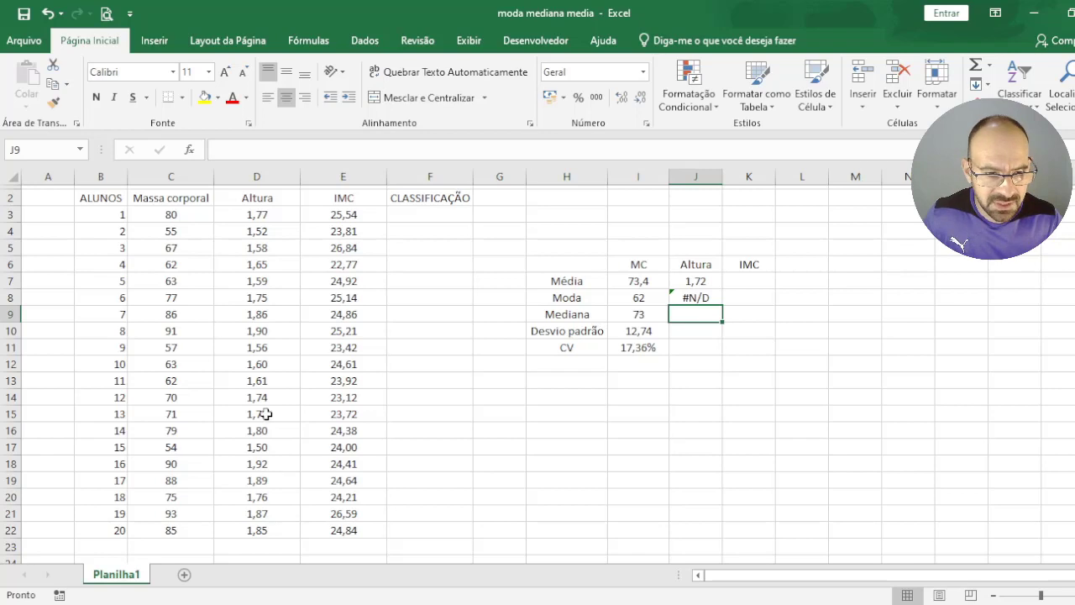
Step: Change the height in D9 to 1,9 so the Altura mode shows 1,90 with two decimals
left_click(280, 320)
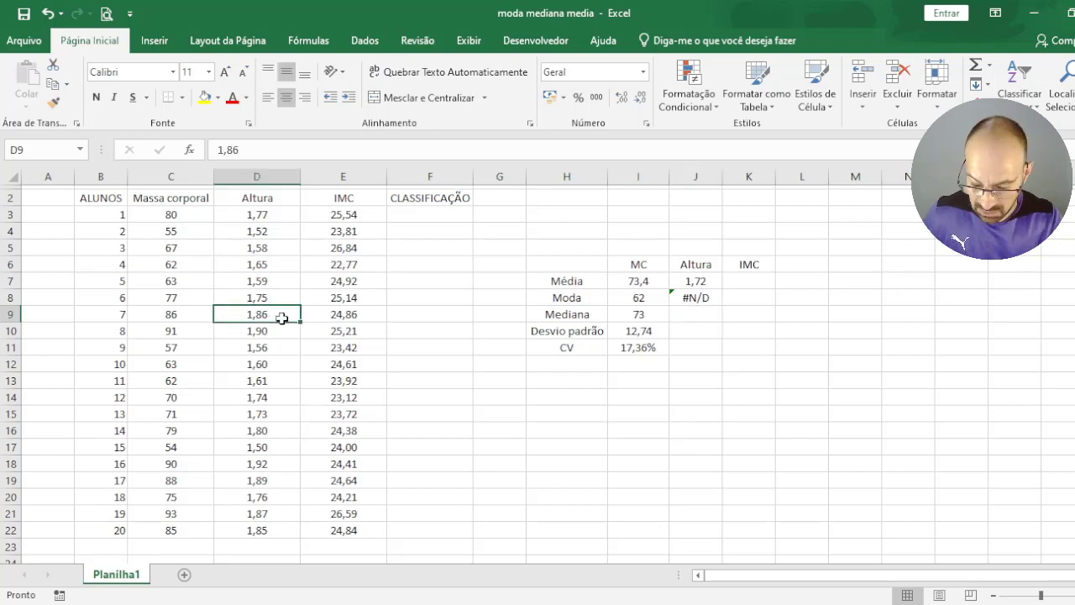
type("1,9")
key("Return")
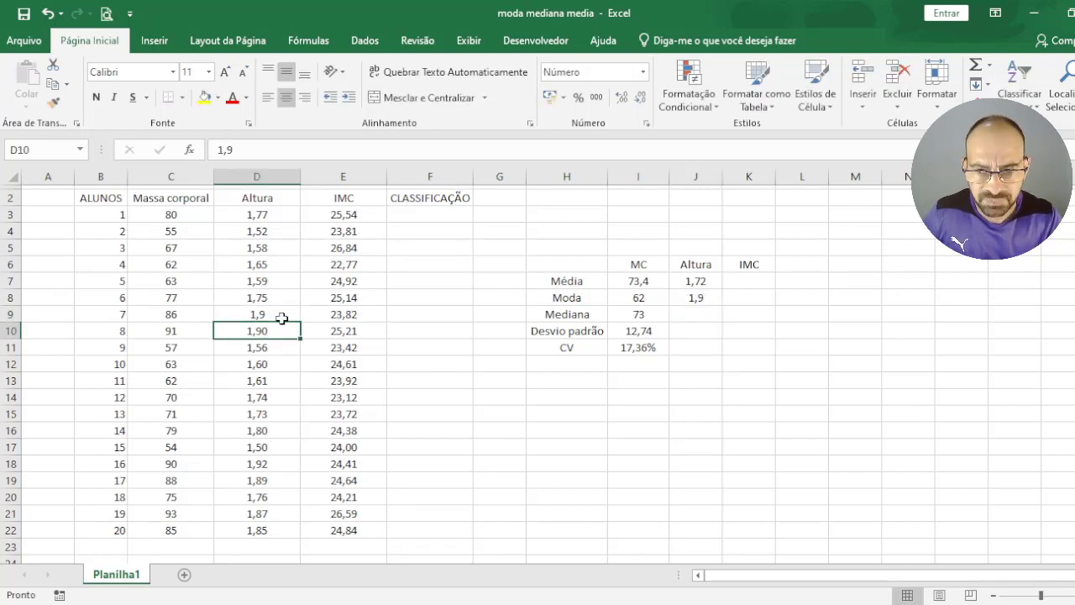
left_click(695, 298)
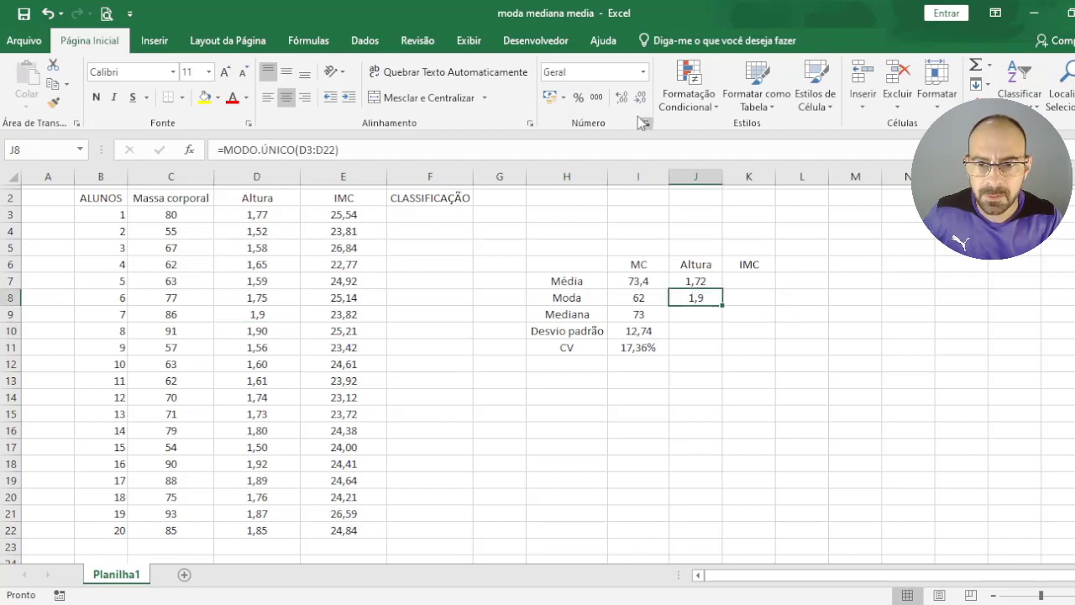
left_click(614, 99)
left_click(687, 318)
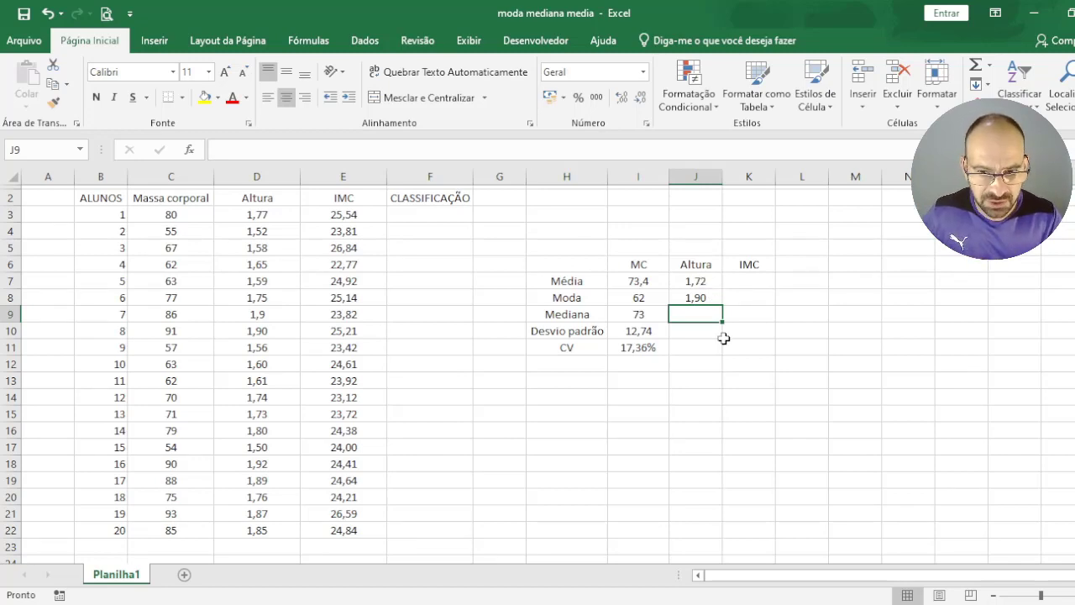
Step: Enter =MED(D3:D22) in J9 and round the Altura median to two decimals, 1,75
type("=MED")
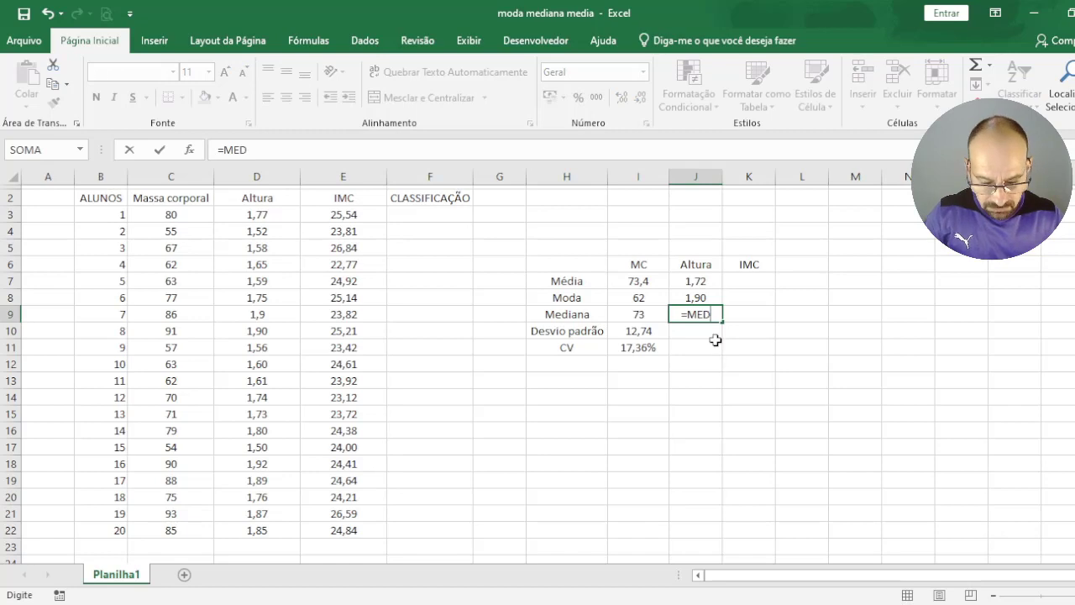
type("(")
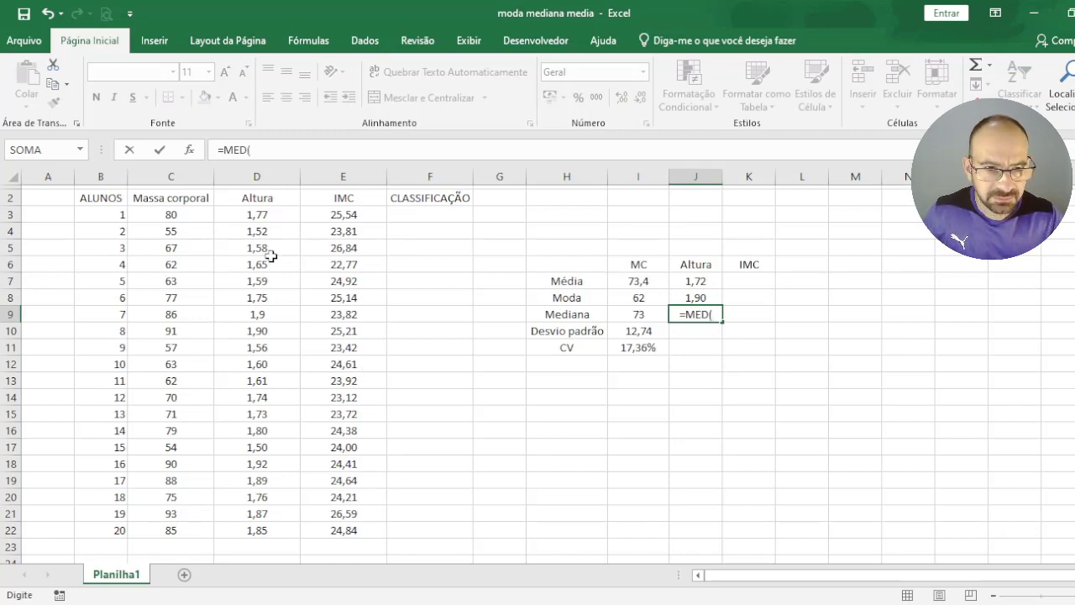
left_click_drag(272, 213, 277, 528)
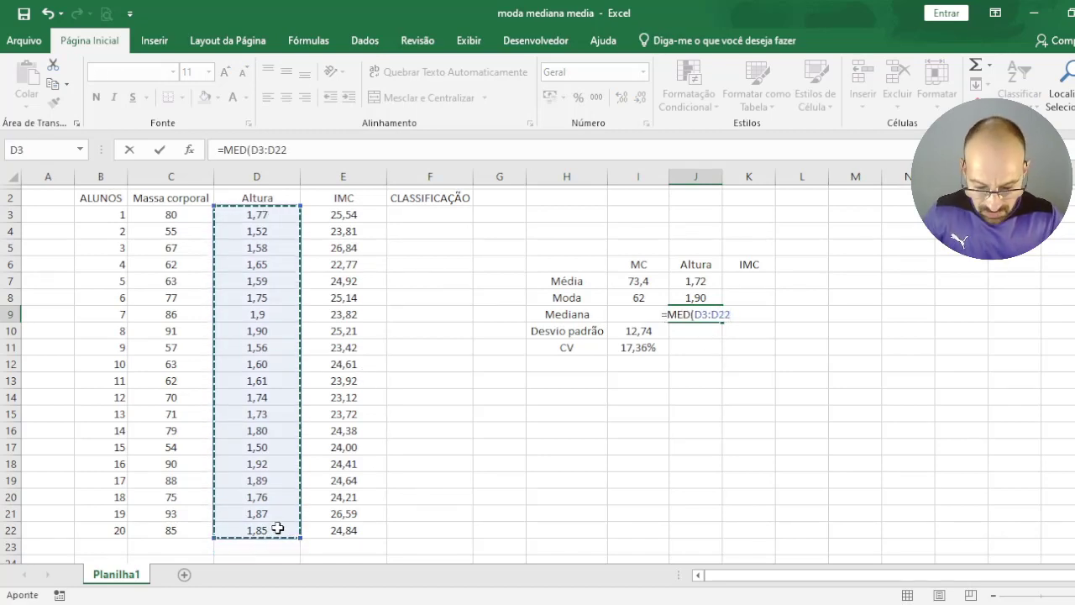
type(")")
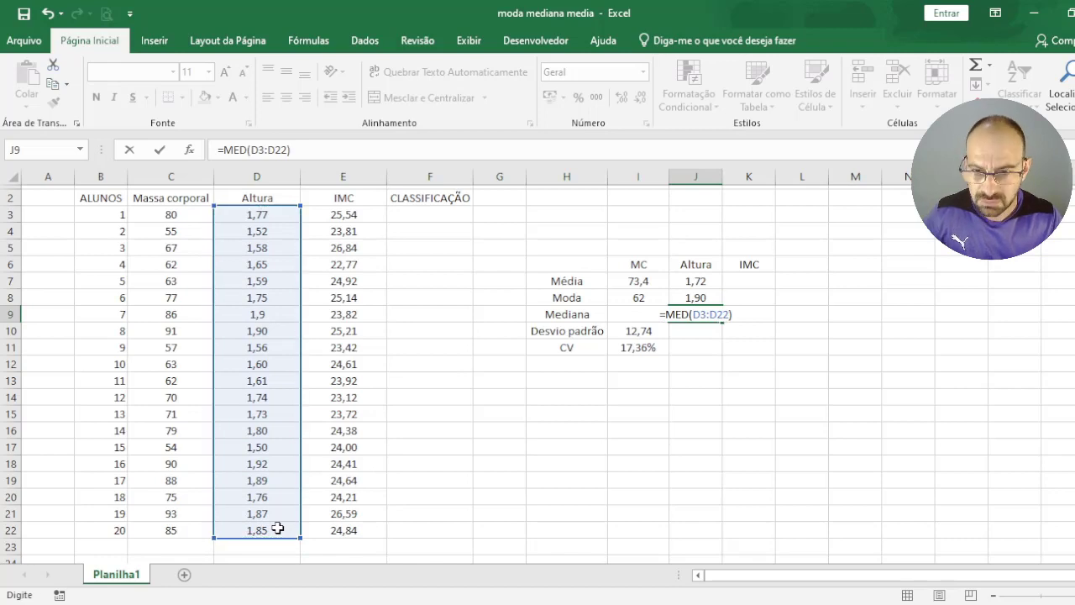
key("Return")
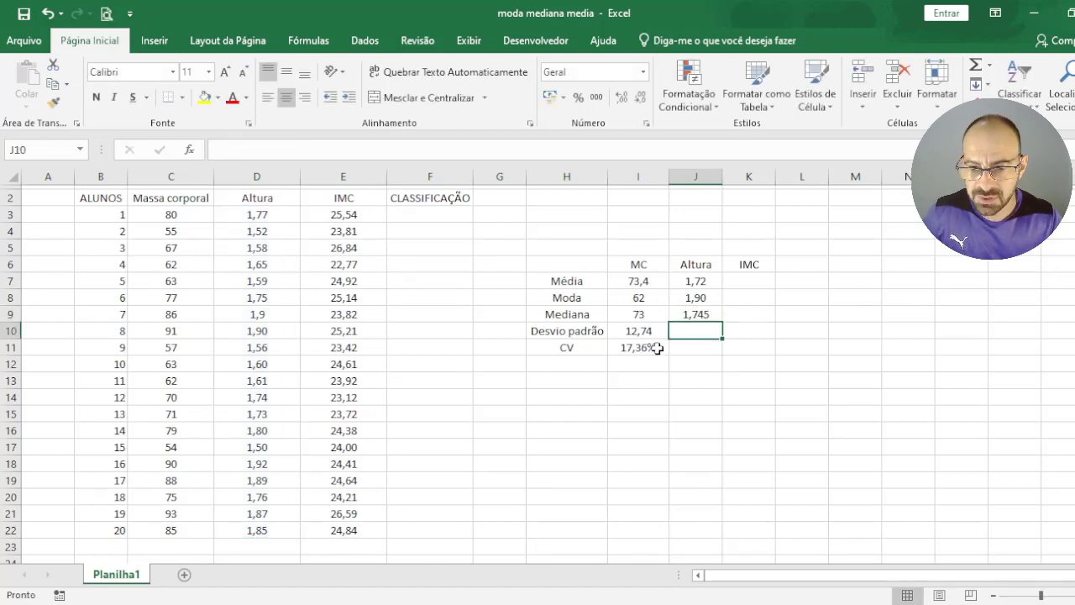
left_click(693, 315)
left_click(622, 99)
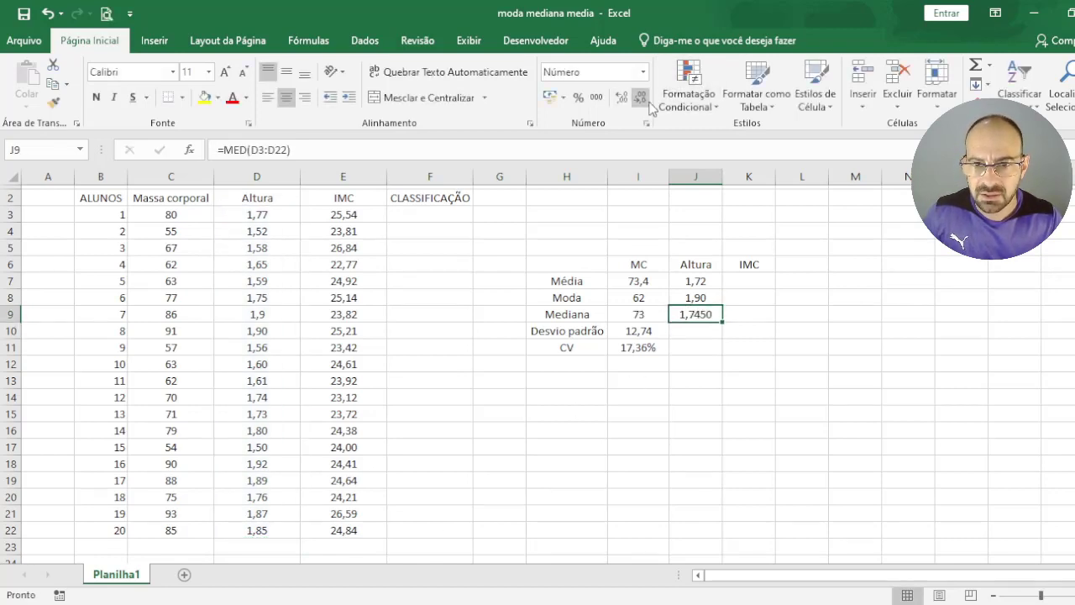
left_click(640, 99)
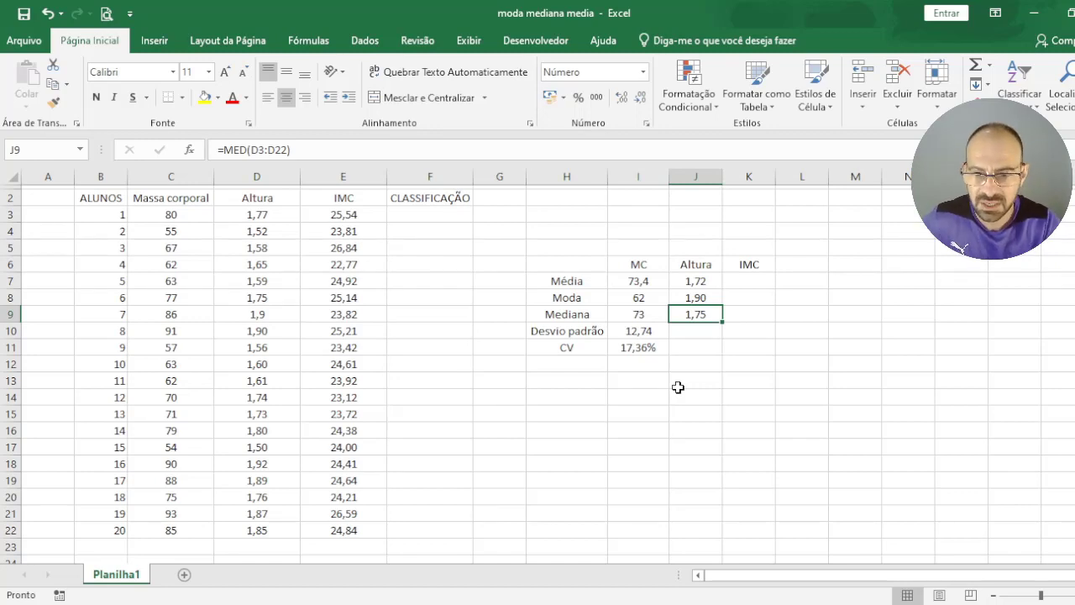
Step: Enter =DESVPADA(D3:D22) in J10 and apply Número format to show 0,14
left_click(684, 328)
type("=DE")
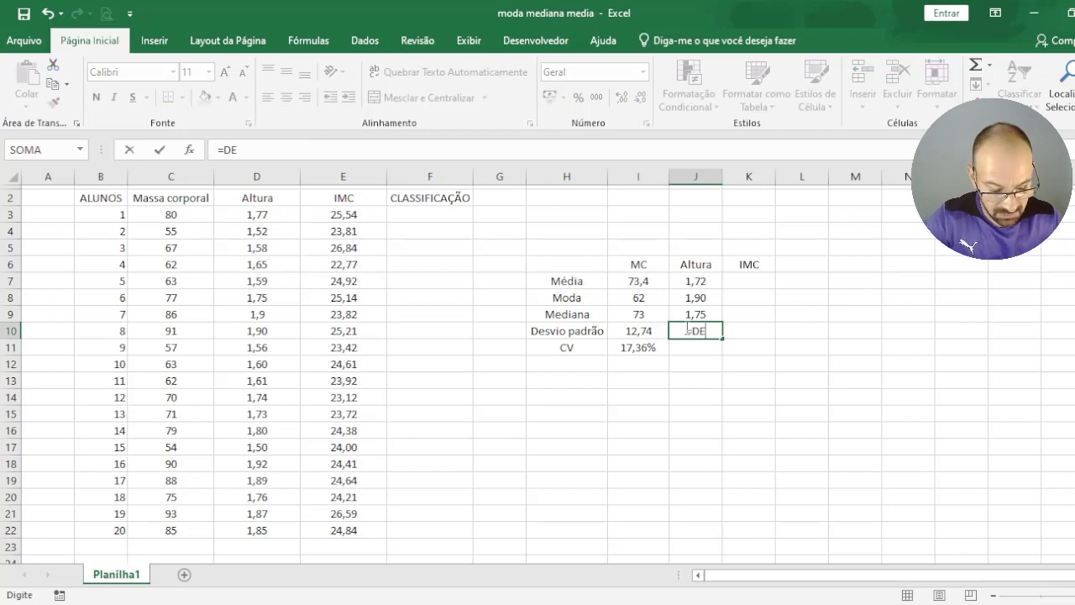
type("SVPADA(")
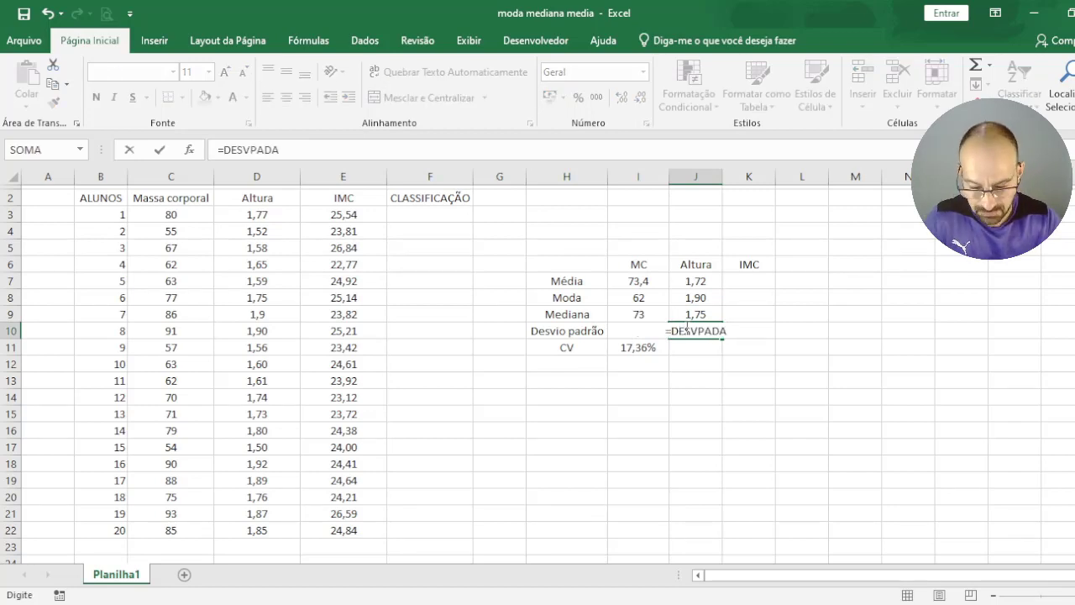
left_click(258, 215)
left_click_drag(258, 215, 268, 527)
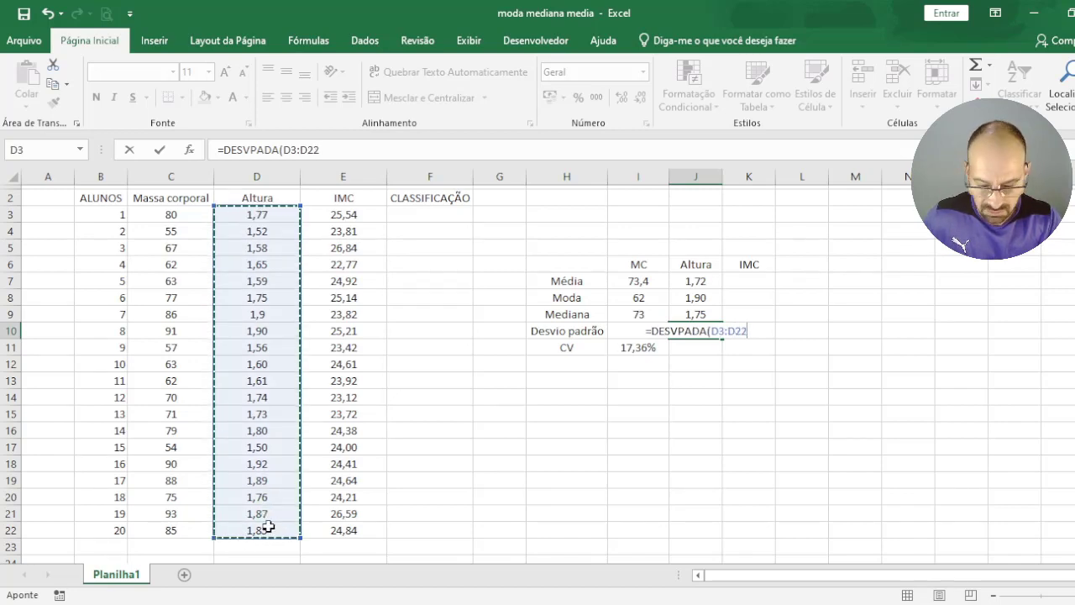
key("Return")
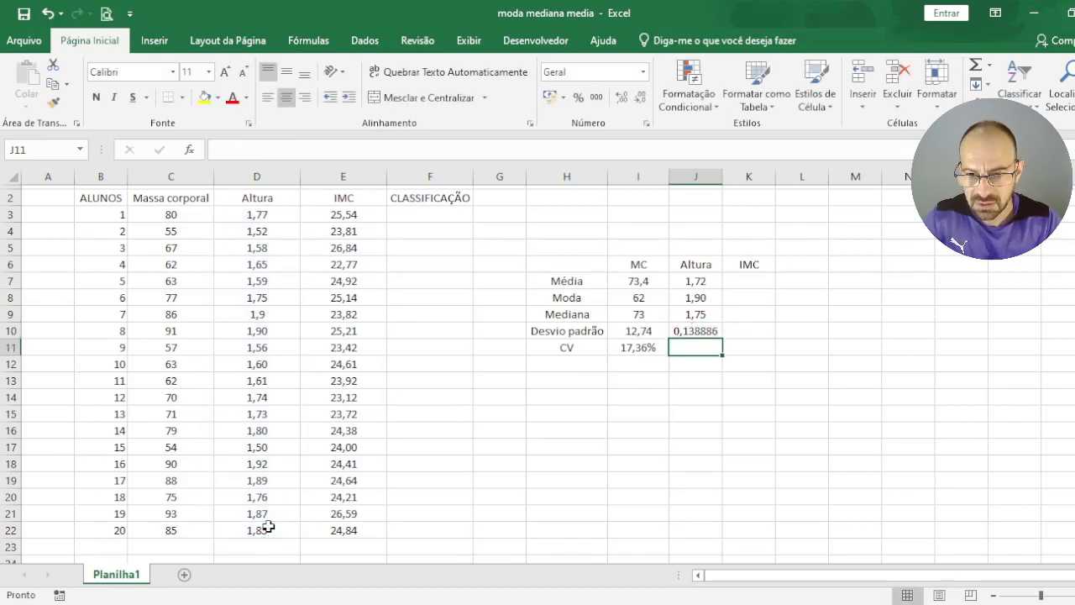
left_click(711, 333)
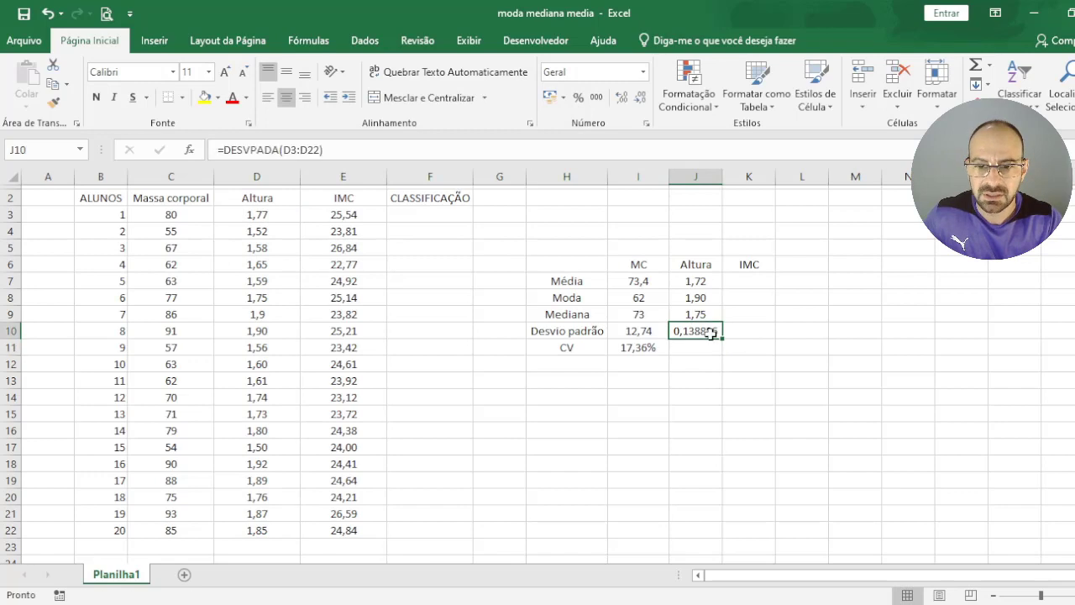
key("ctrl+shift+1")
left_click(704, 350)
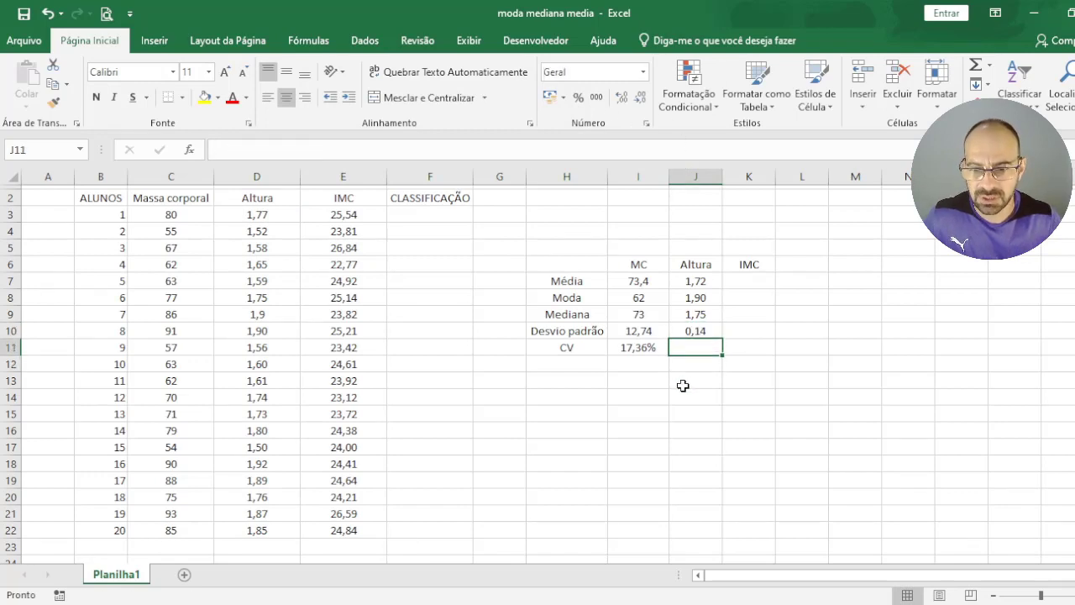
Step: Enter =J10/J7 in J11 and format the Altura CV as a one-decimal percentage, 8,1%
type("=")
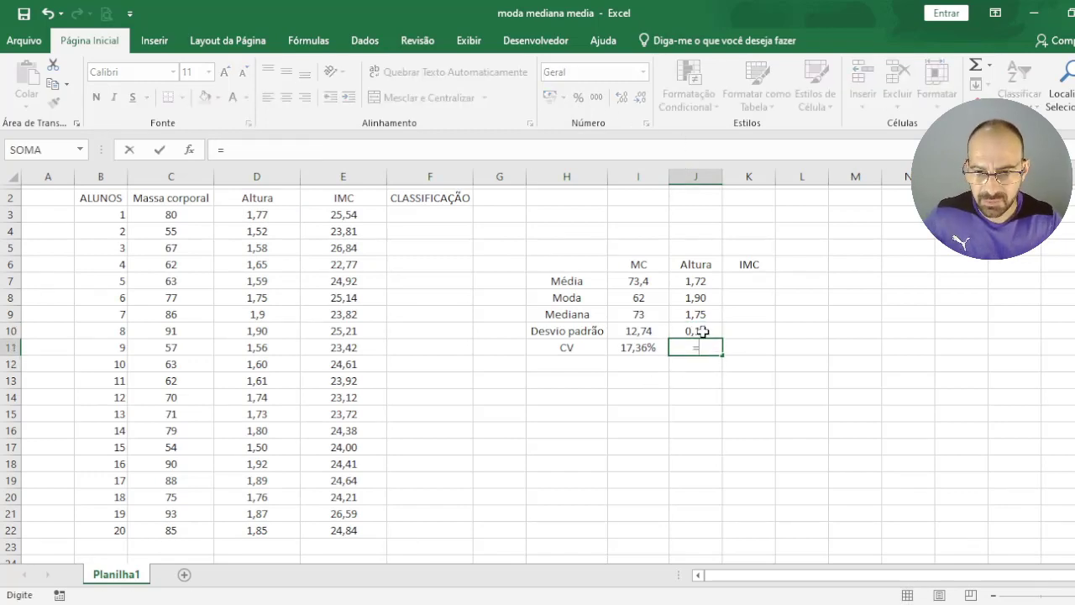
left_click(702, 333)
type("/")
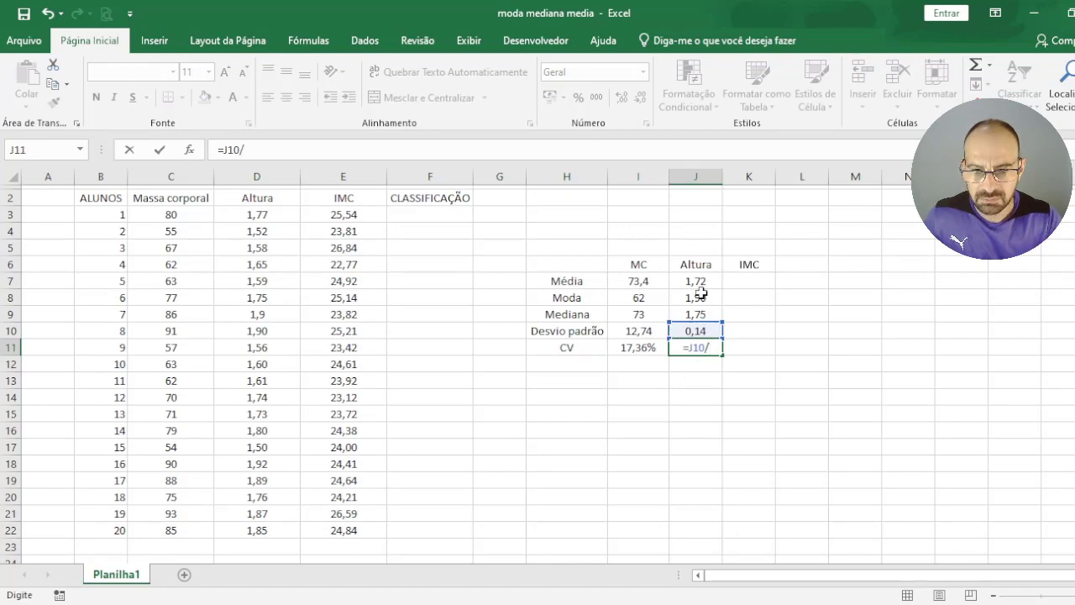
left_click(697, 281)
key("Return")
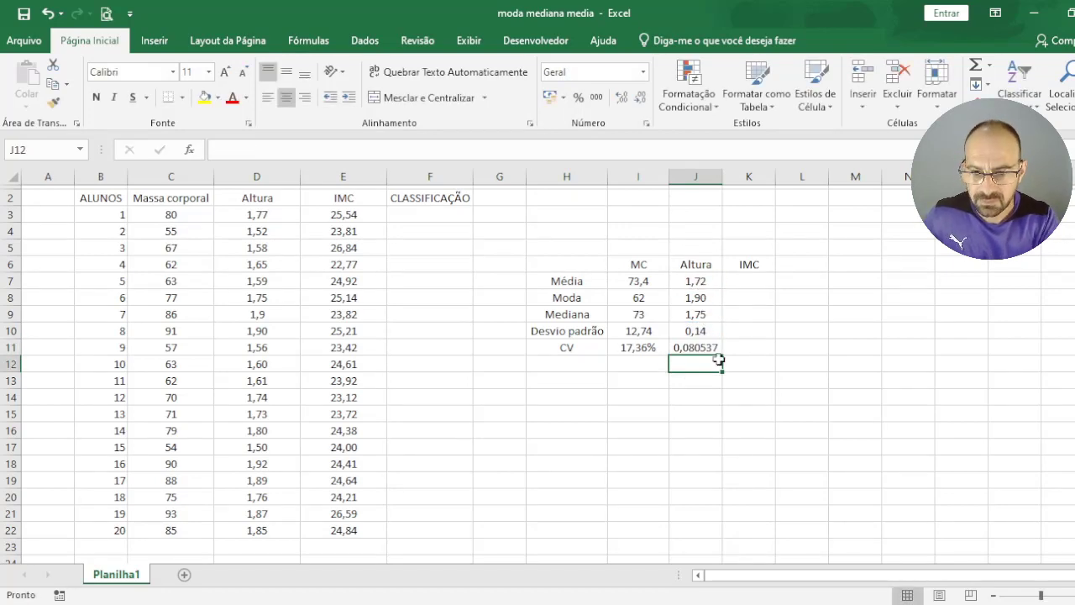
left_click(710, 331)
left_click(710, 347)
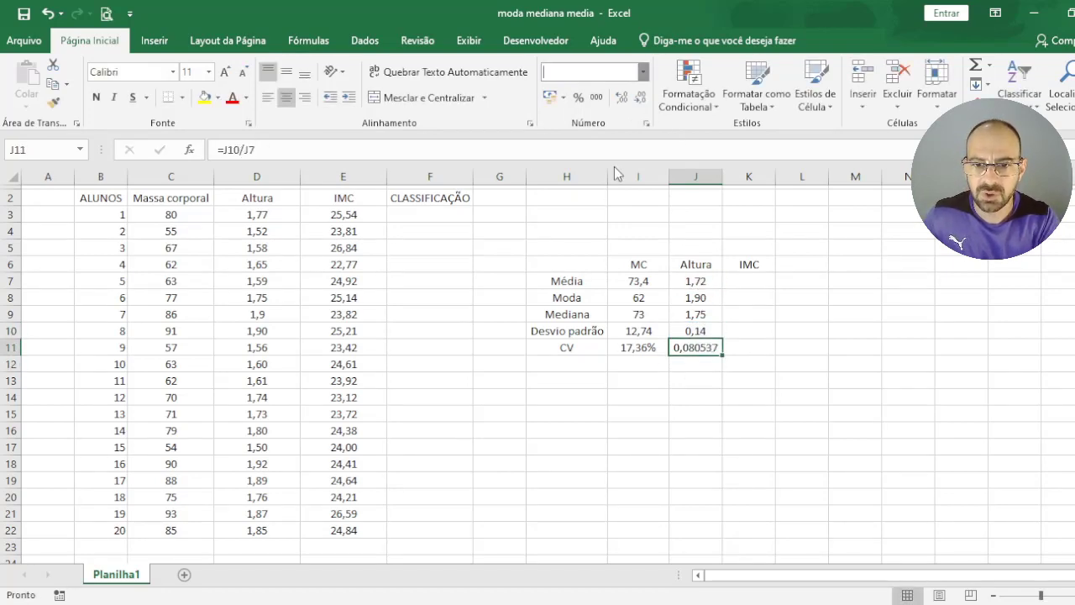
key("ctrl+shift+5")
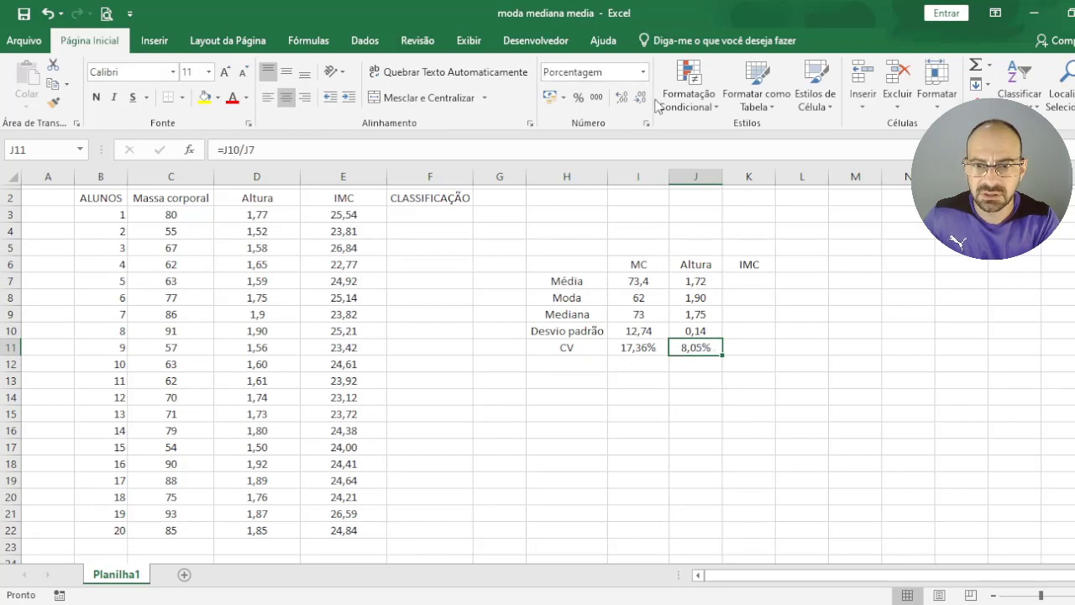
left_click(643, 99)
left_click(694, 463)
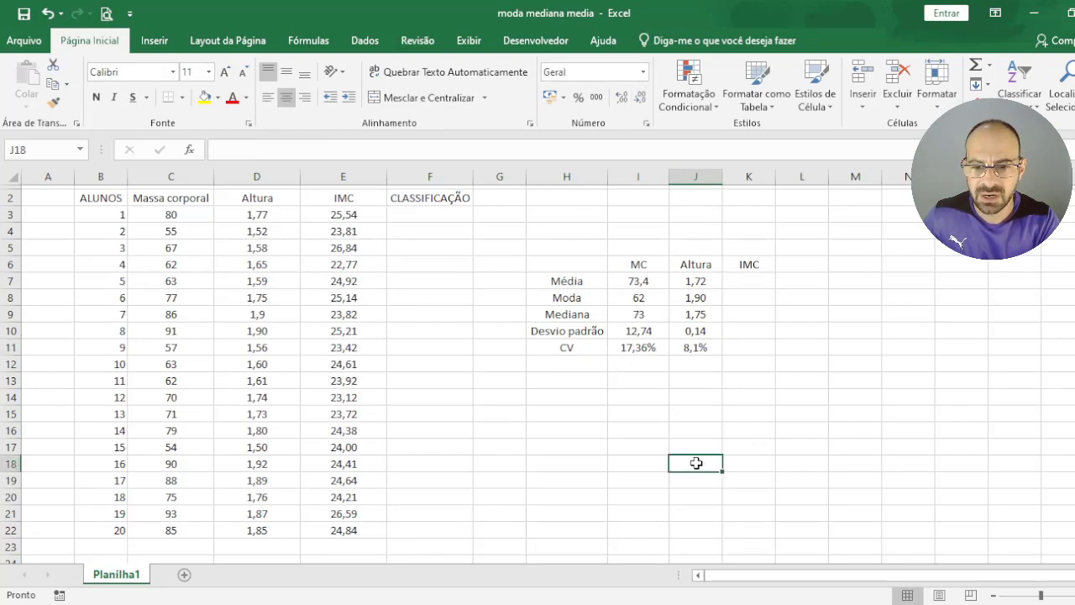
Step: Round the MC coefficient of variation in I11 to one decimal, 17,4%
left_click(647, 347)
left_click(645, 101)
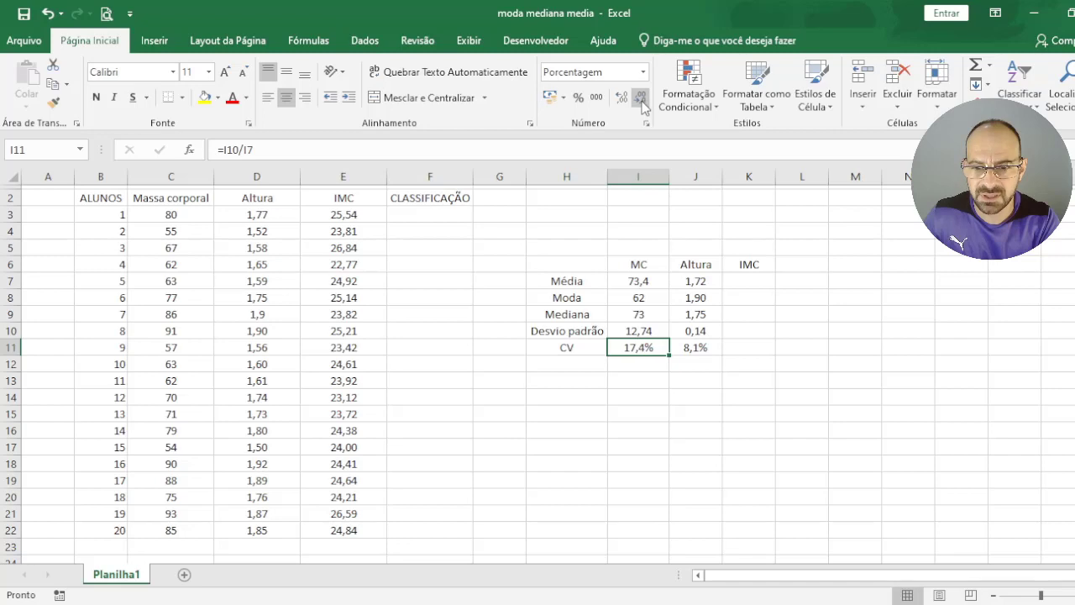
left_click(716, 414)
left_click(698, 336)
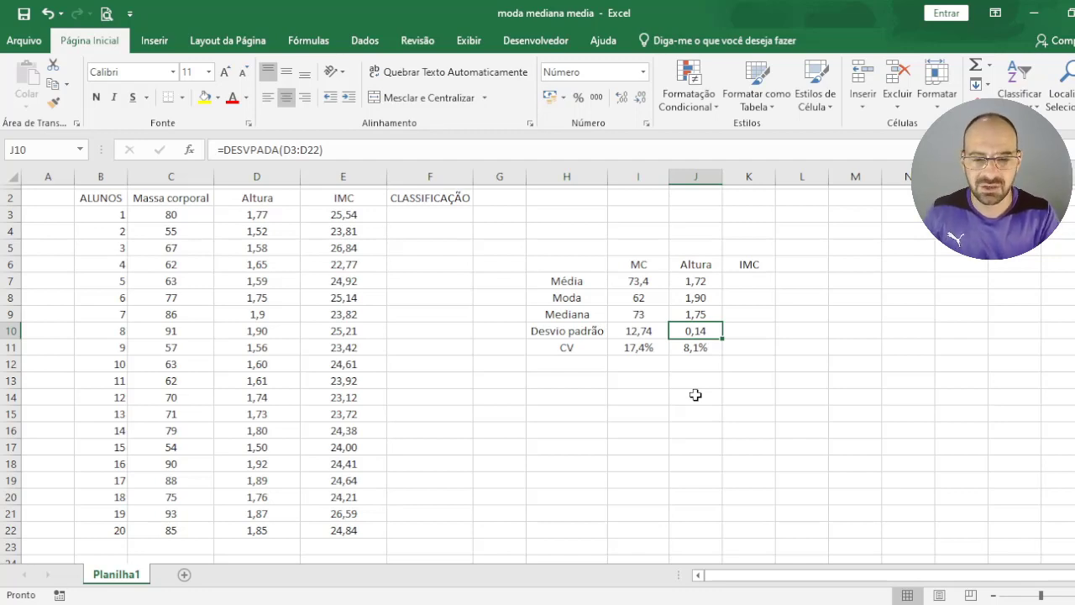
Step: Enter =MÉDIA(E3:E22) in K7 and display the IMC mean with one decimal, 24,5
left_click(743, 266)
left_click(750, 281)
type("=")
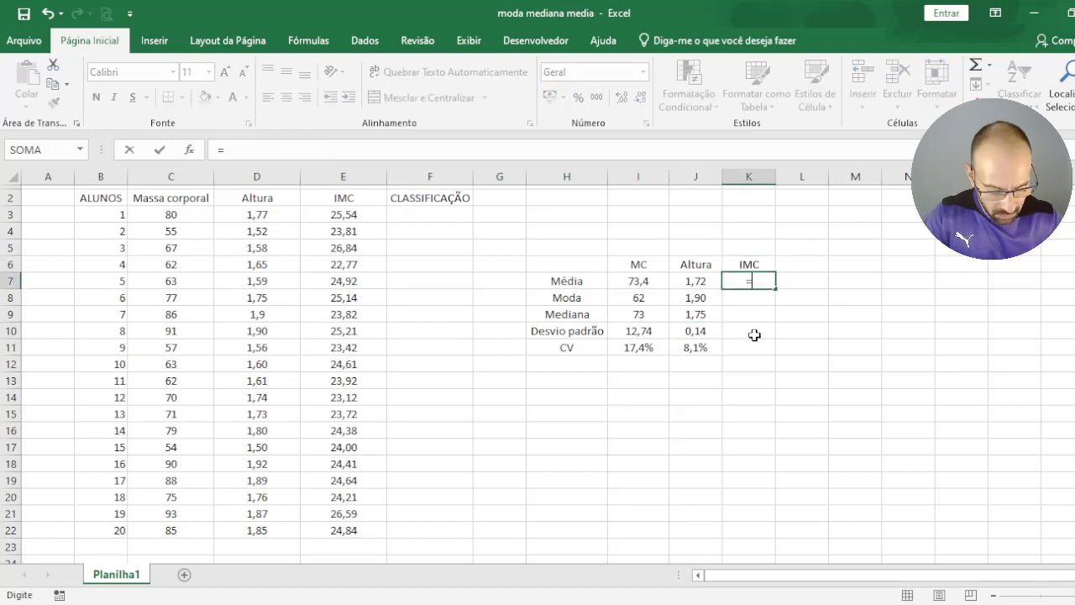
type("MEDIA(")
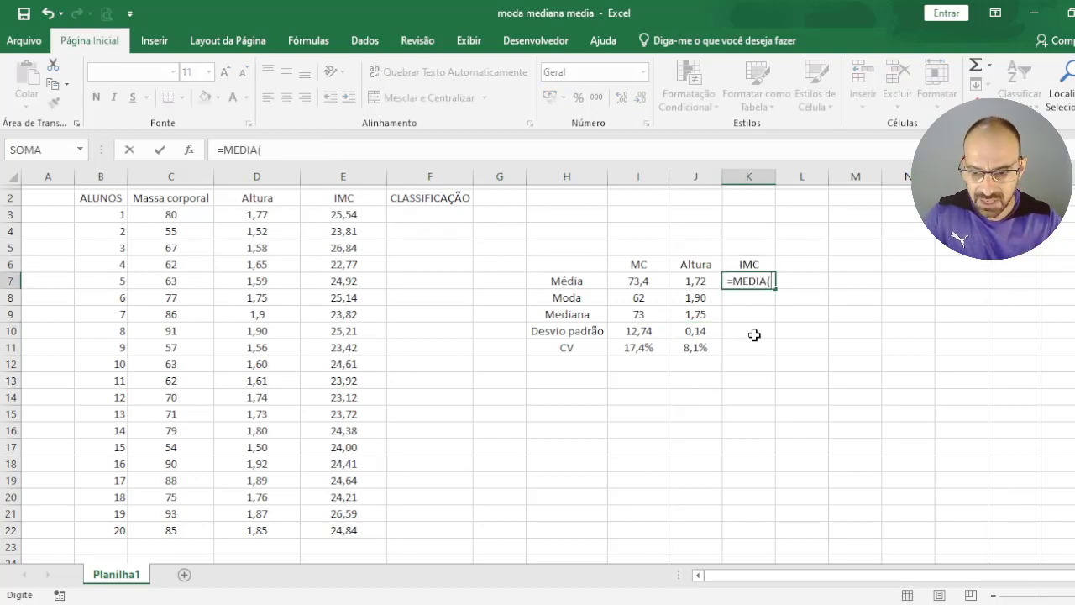
left_click_drag(338, 216, 340, 535)
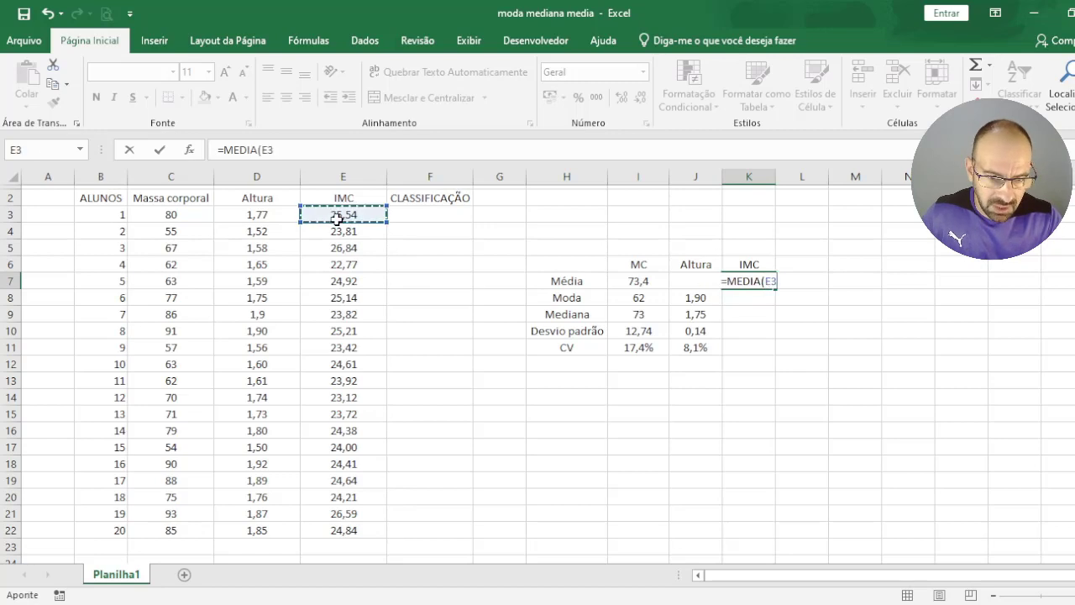
type(")")
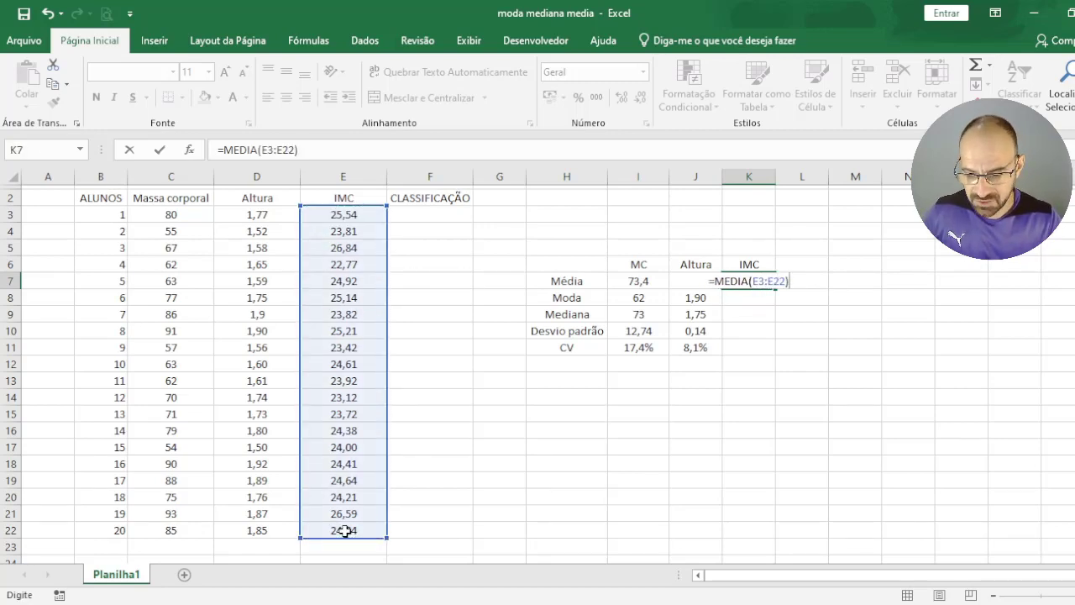
key("Return")
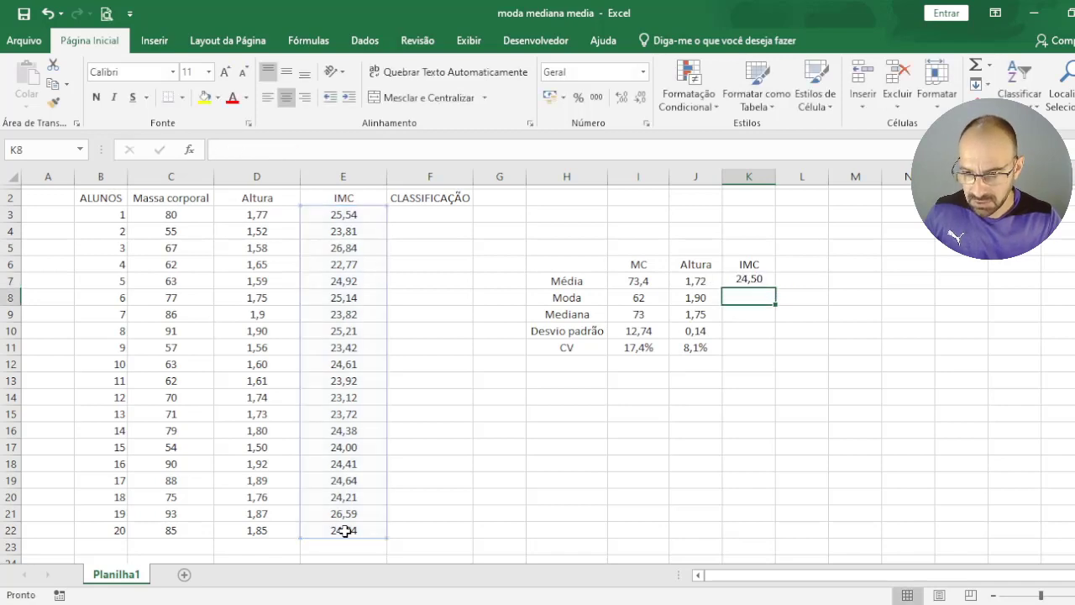
left_click(757, 282)
left_click(621, 97)
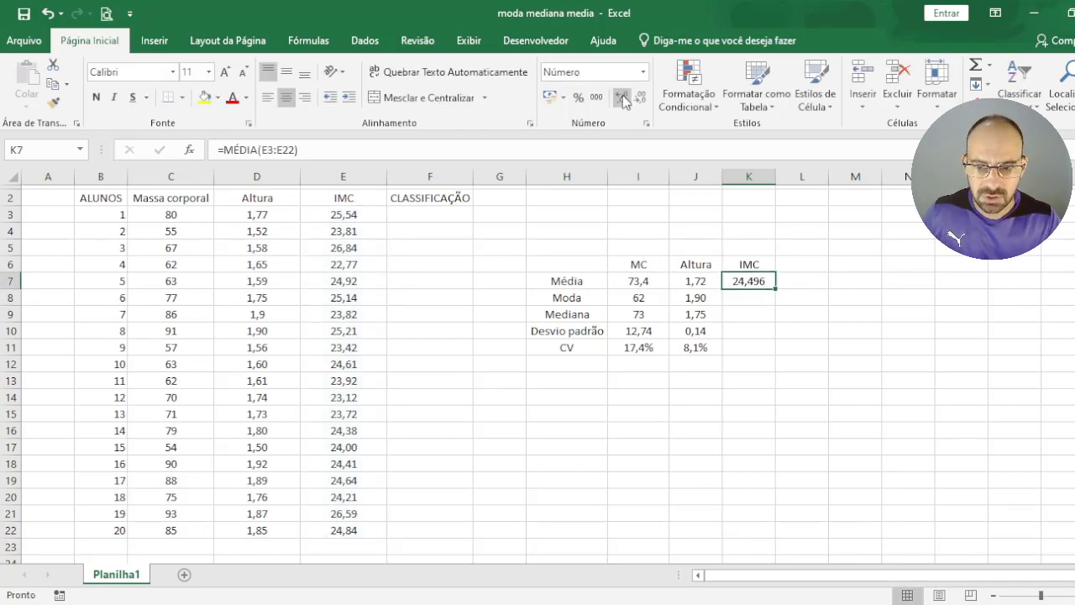
left_click(640, 98)
left_click(640, 97)
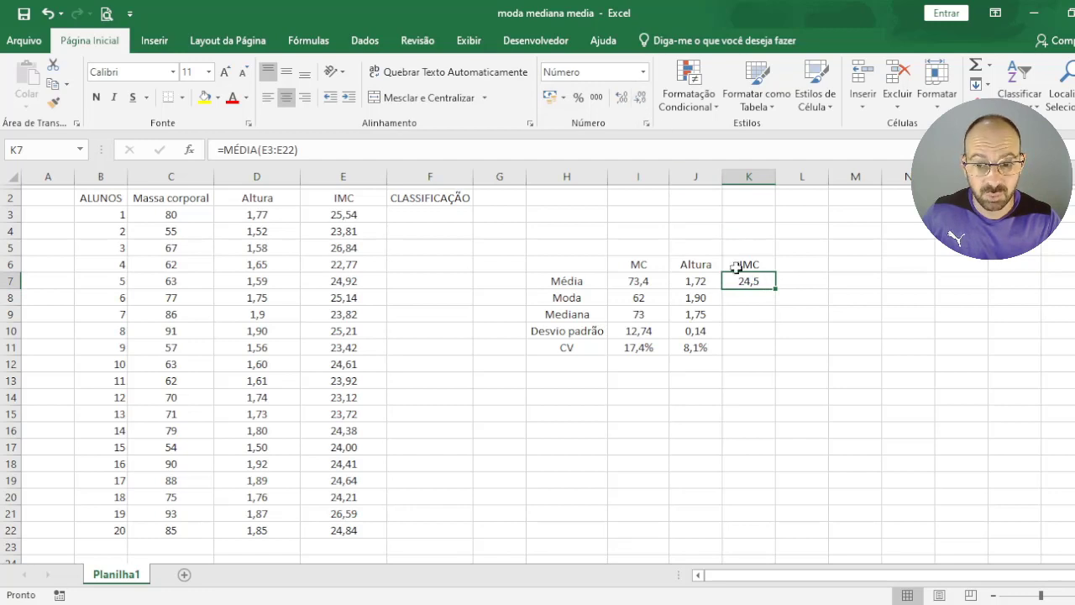
left_click(749, 303)
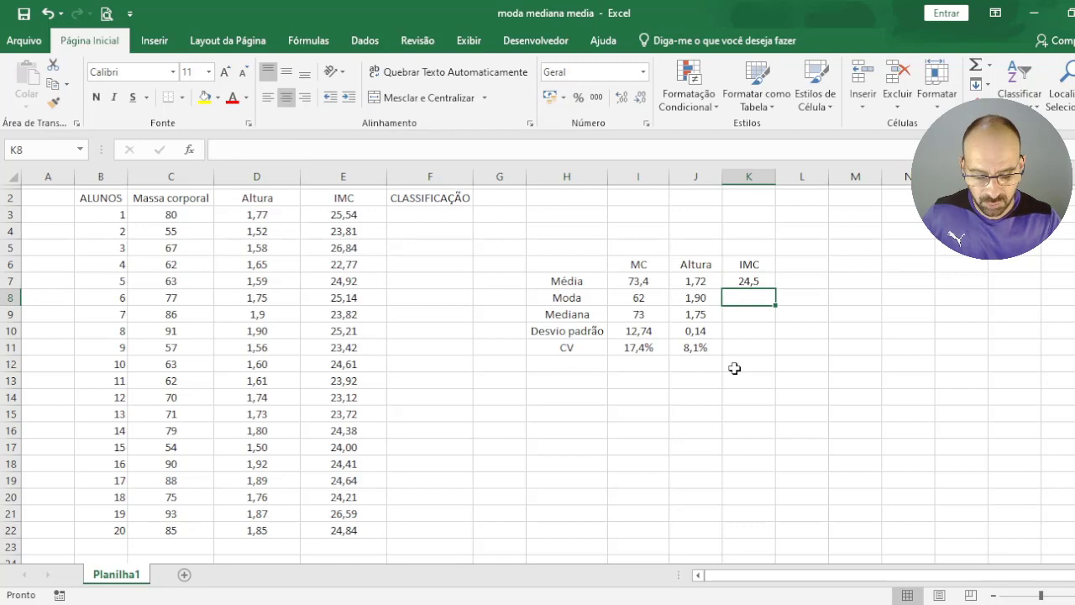
Step: Enter =MODO.UNICO(E3:E22) in K8 as the IMC mode, which returns #N/D
type("=")
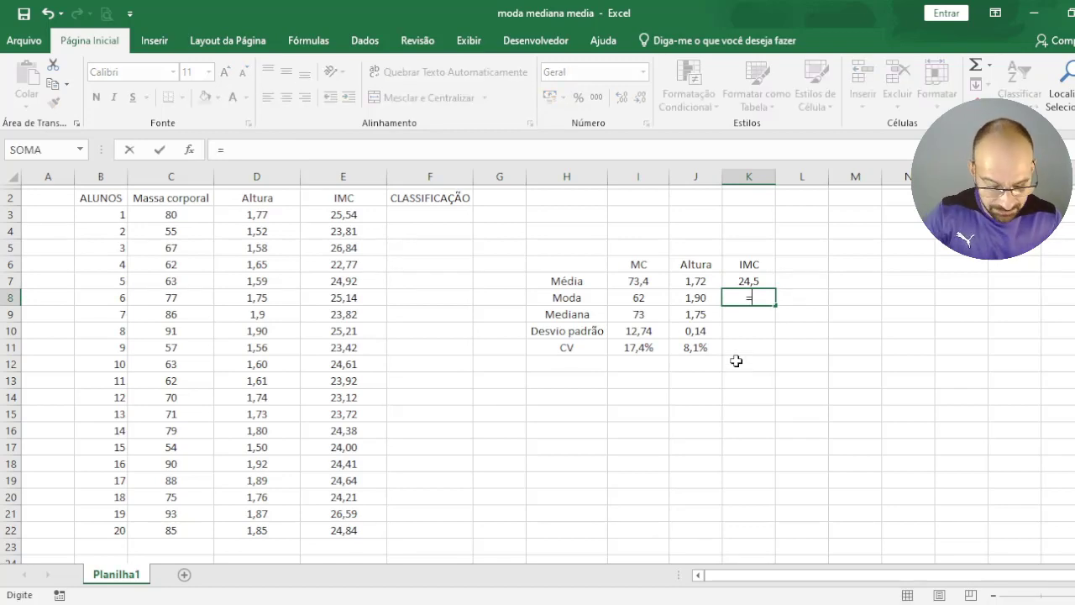
type("MODO.")
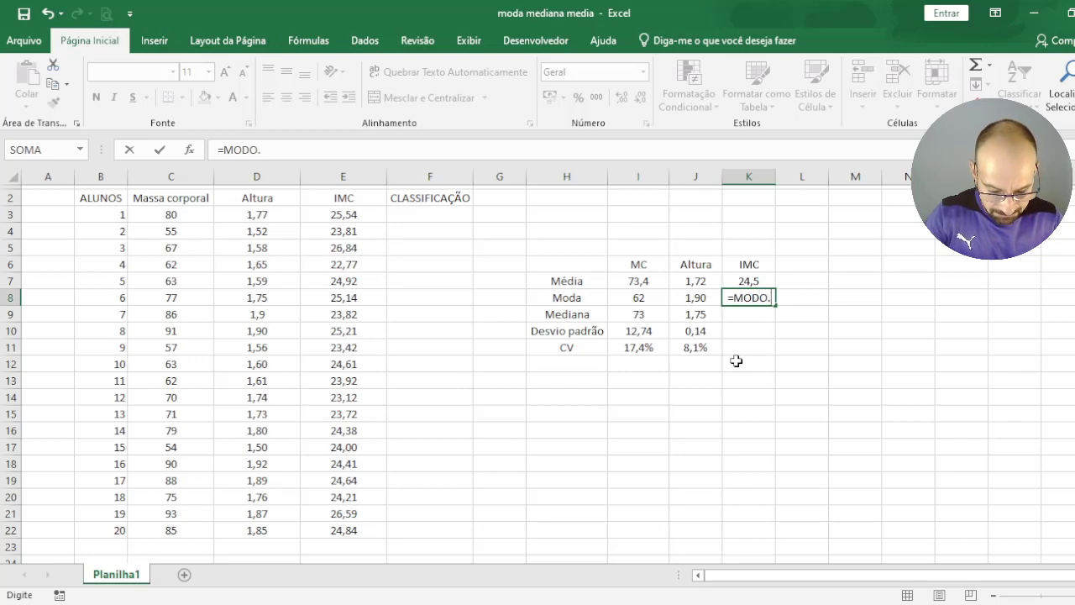
type("UNICO(")
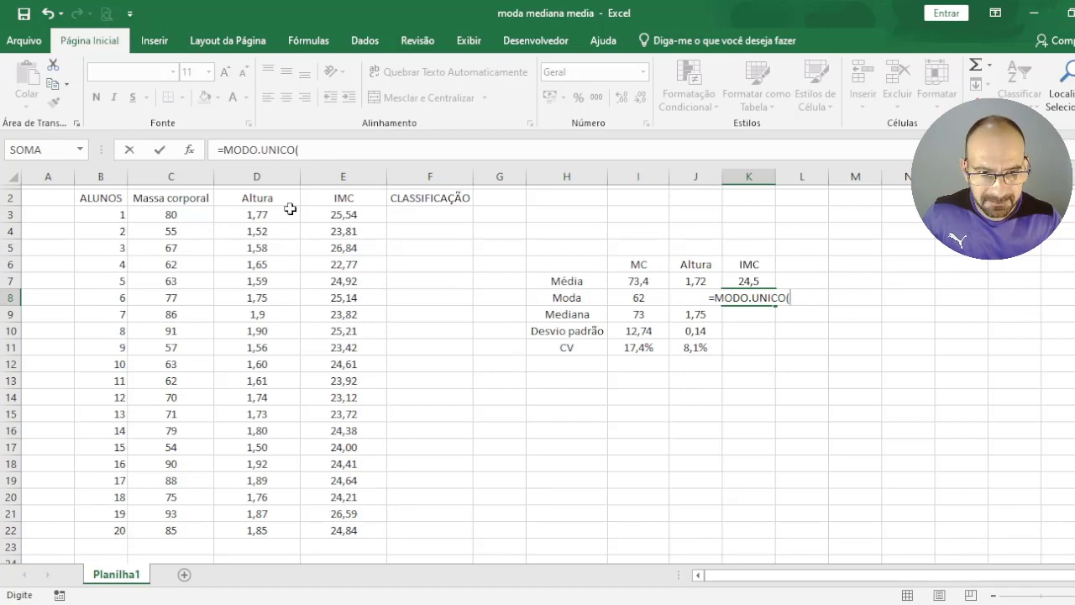
left_click_drag(324, 212, 355, 526)
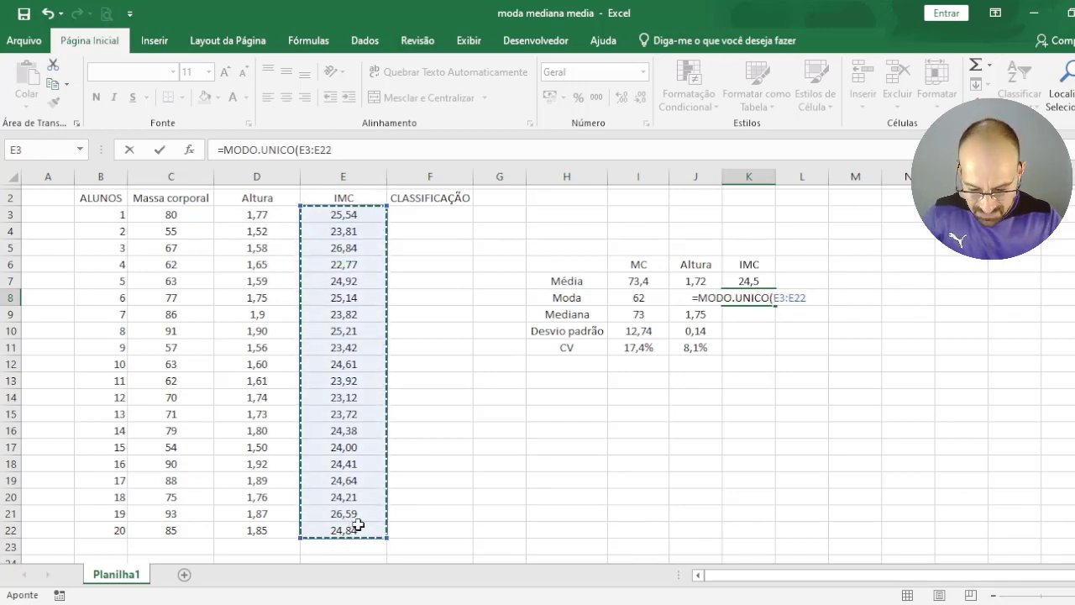
type(")")
key("Return")
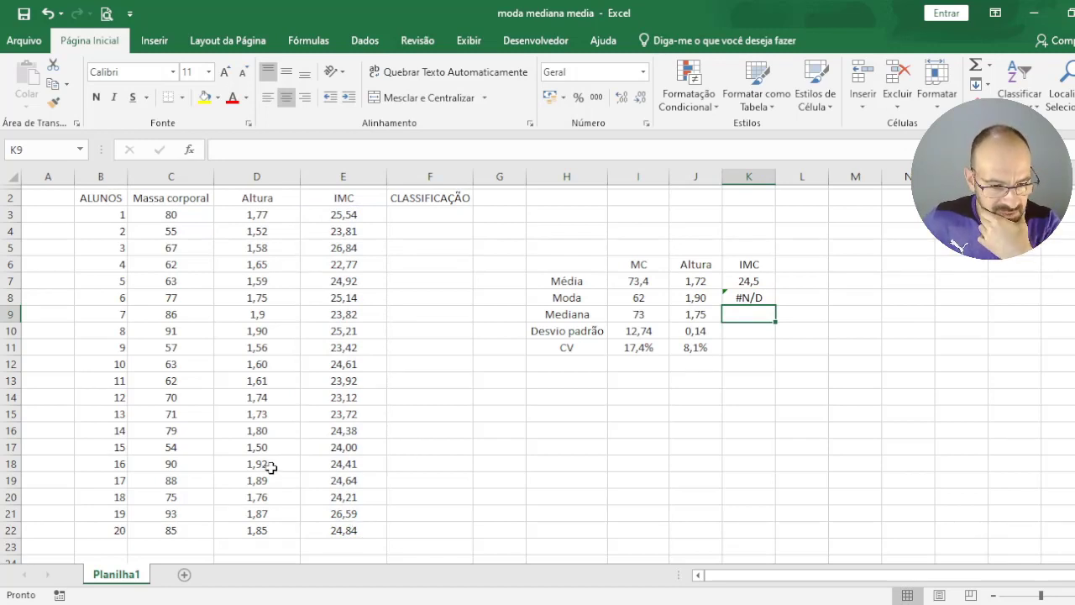
Step: Change student 16's mass in C18 to 54 and height in D18 to 1,50
left_click(179, 451)
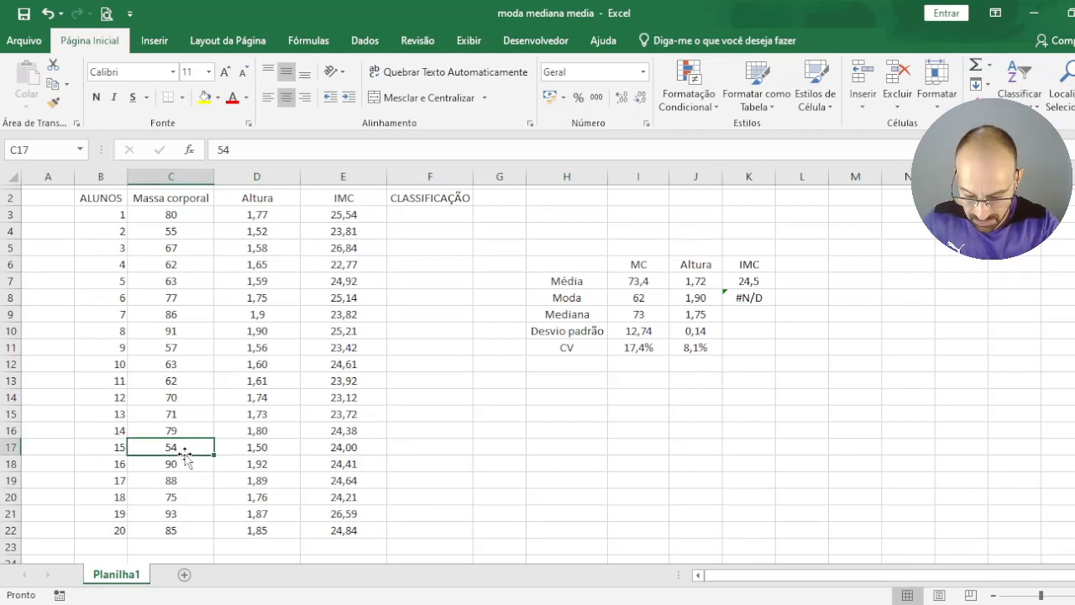
key("Down")
type("54")
key("Tab")
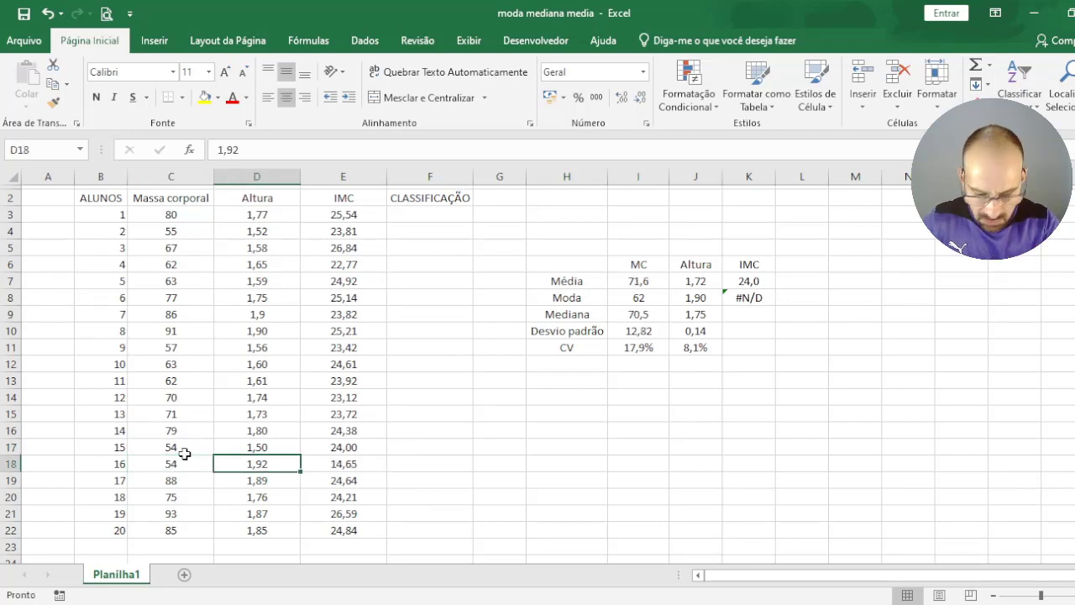
type("1,50")
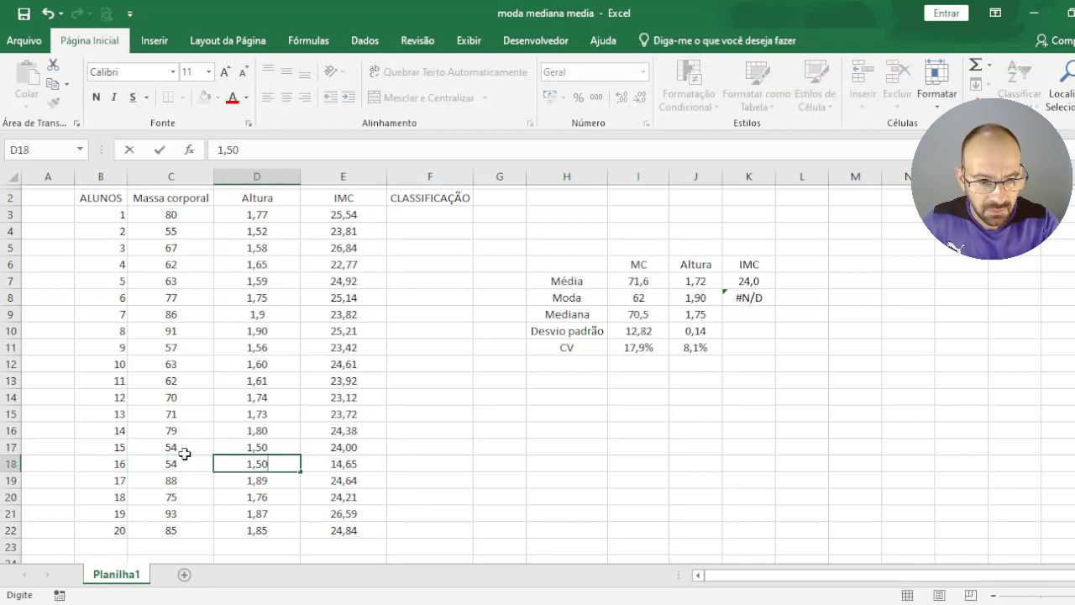
key("Return")
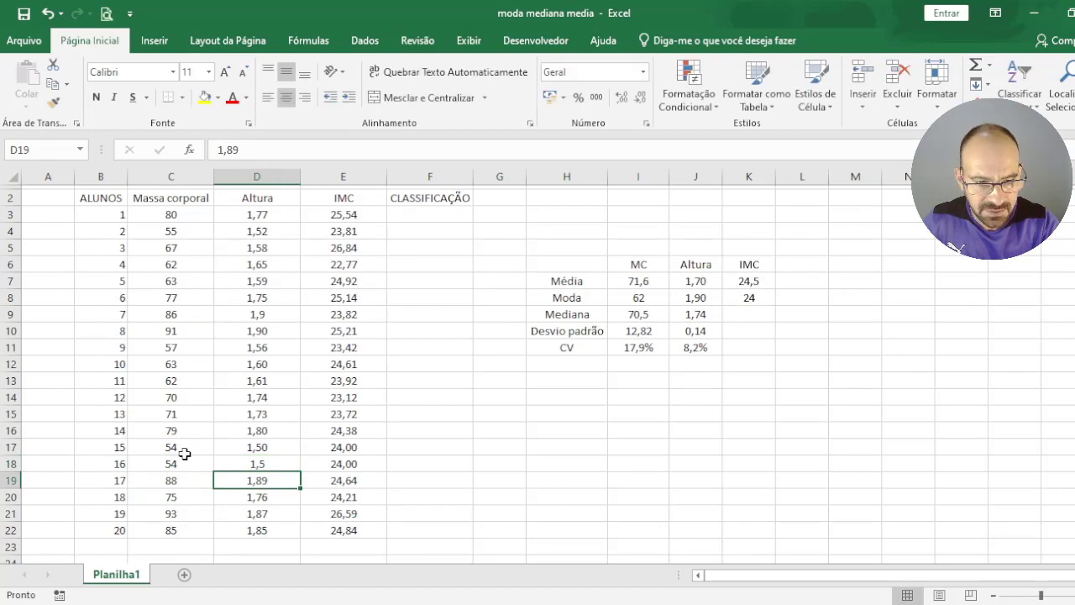
Step: Adjust the height cells' decimal display and confirm the IMC mode in K8 now reads 24
key("Up")
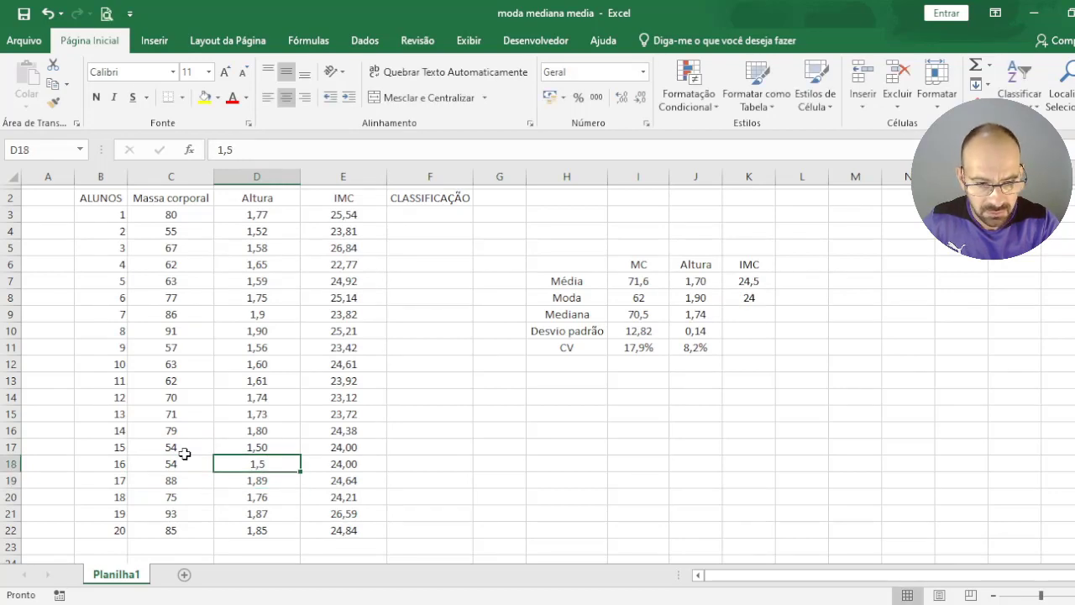
left_click(640, 105)
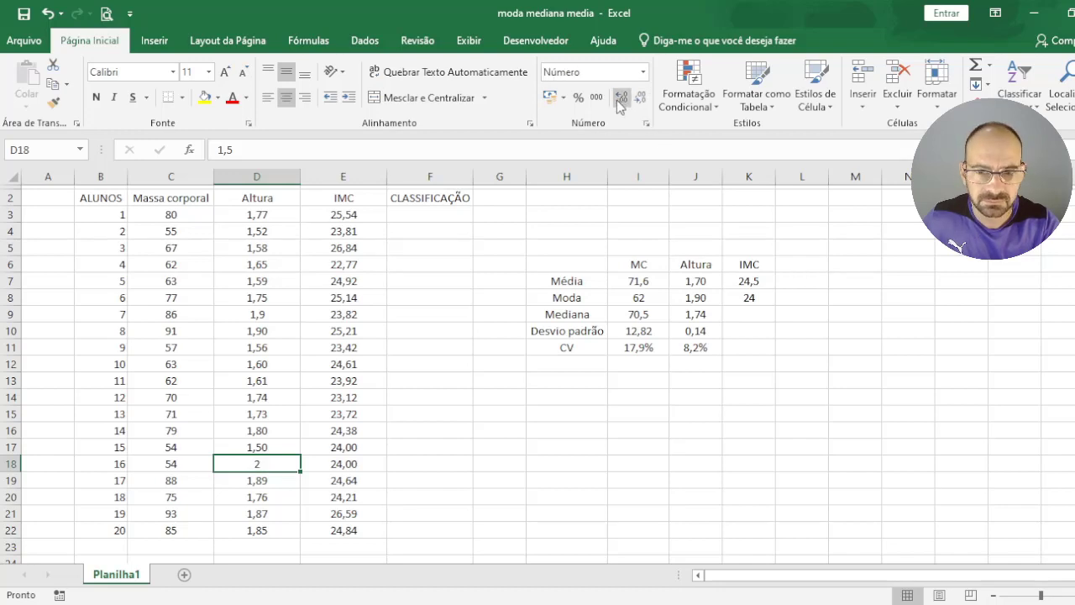
left_click(759, 300)
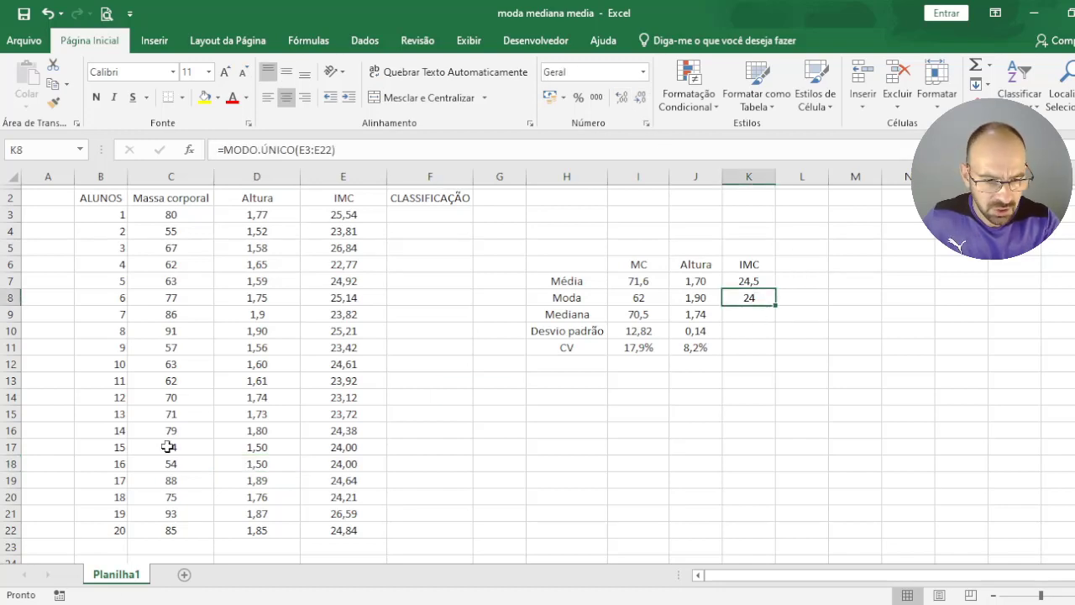
left_click(263, 315)
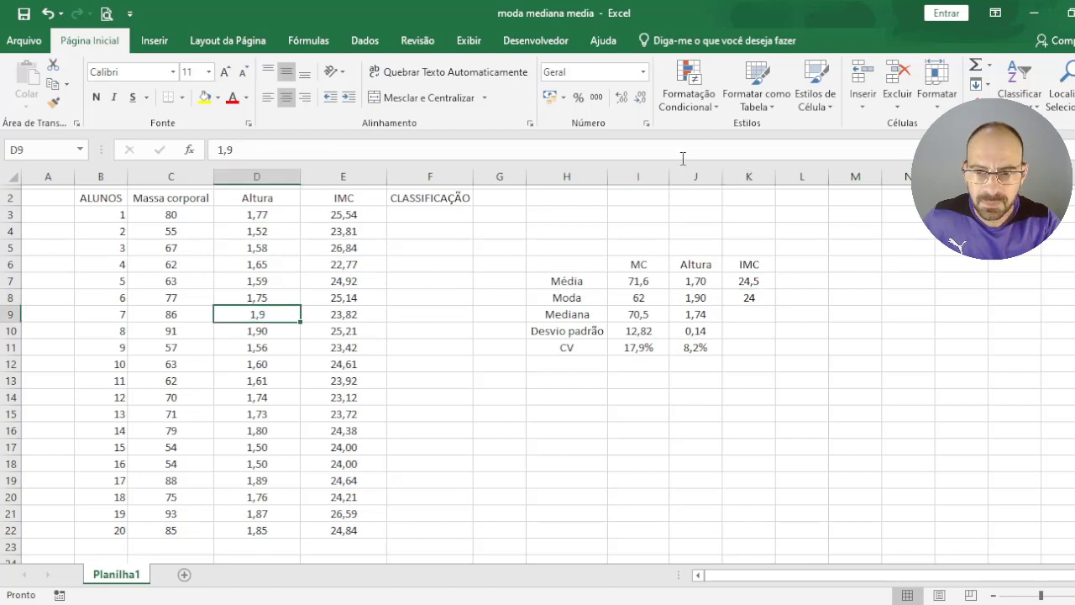
left_click(640, 99)
left_click(622, 98)
Step: Set student 7's height in D9 to 1,83, correcting an initial entry of 1,89
left_click(622, 98)
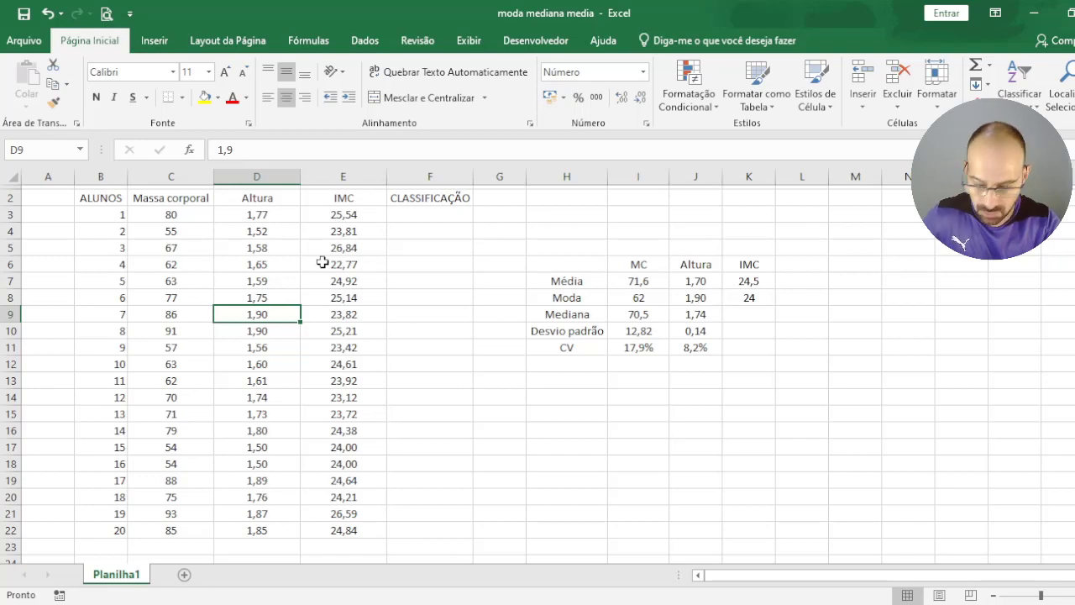
type("1,89")
key("Return")
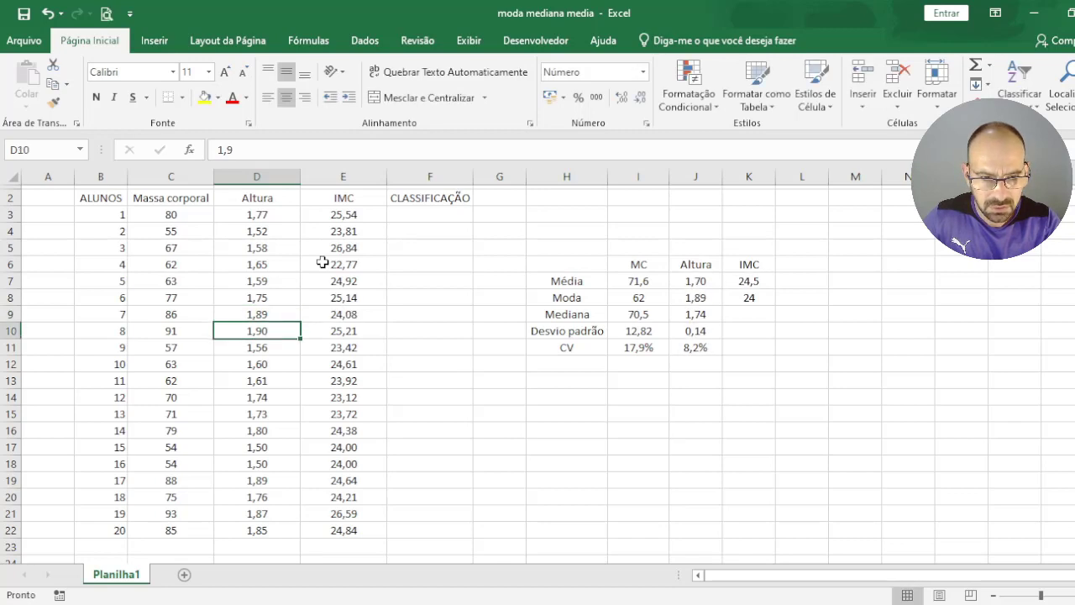
key("Up")
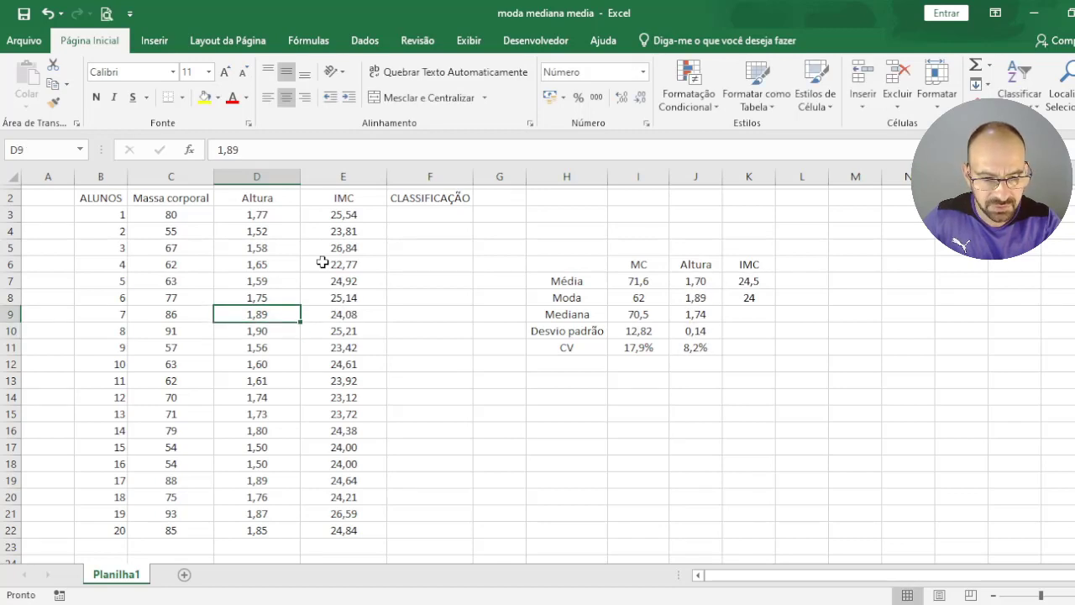
type("1,")
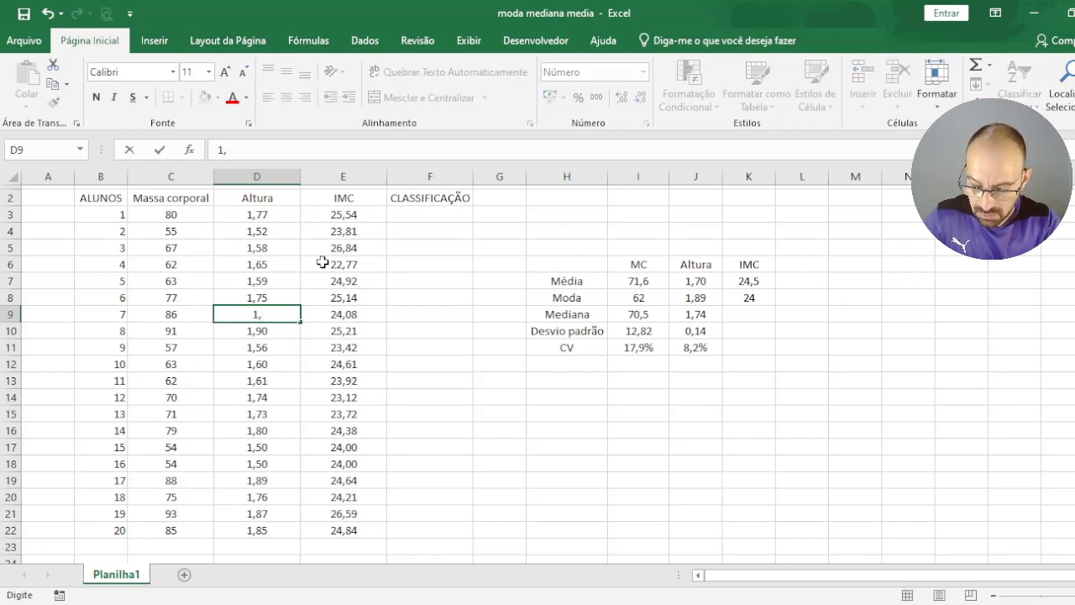
type("83")
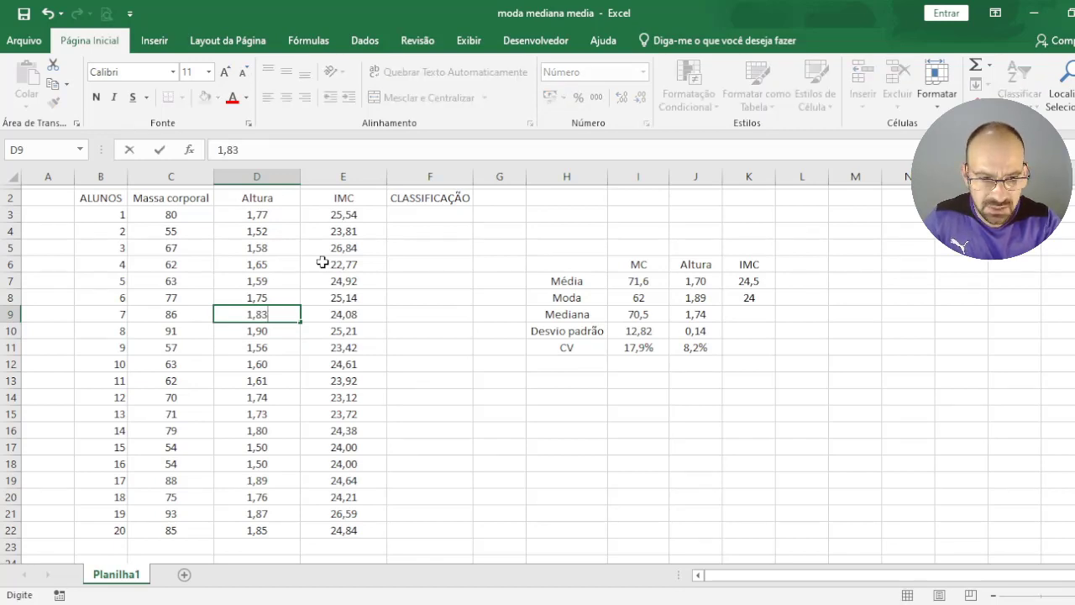
key("Return")
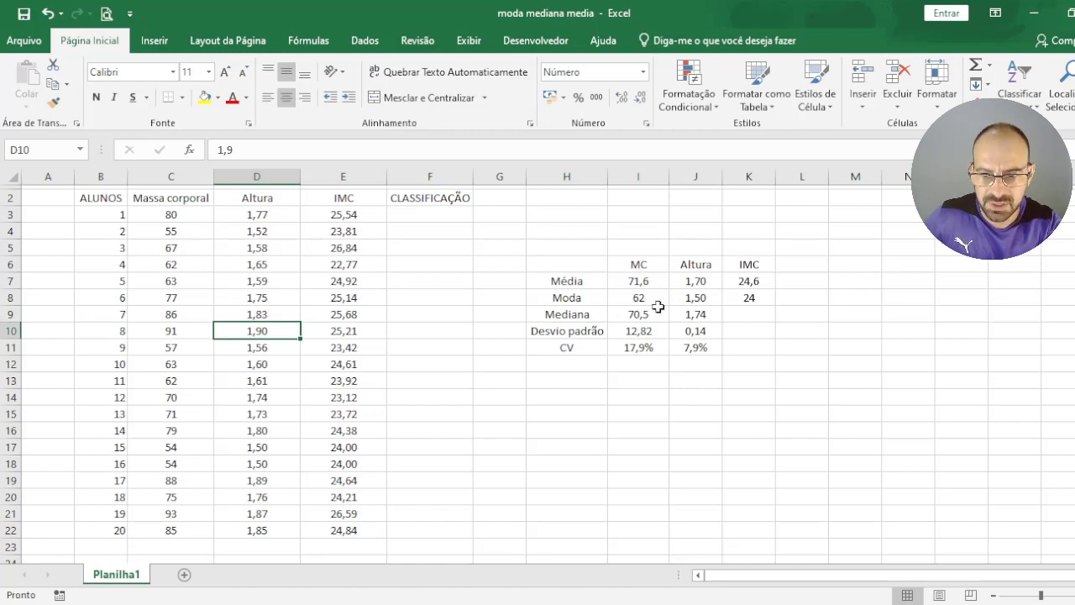
Step: Check the Altura mode and CV formulas, the IMC mode, and the matching IMC values in rows 17–18
left_click(691, 299)
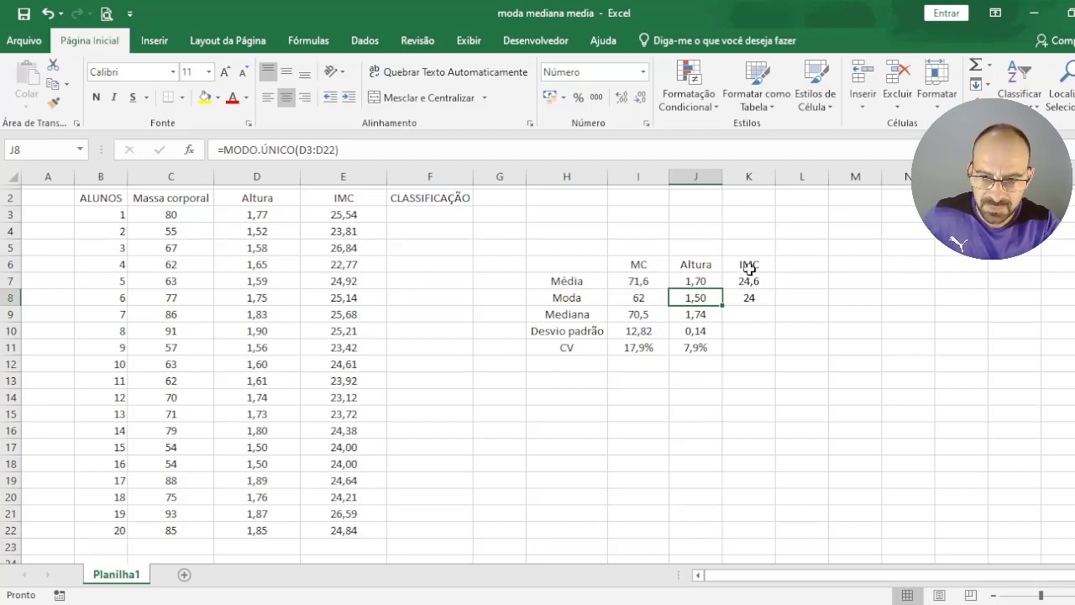
left_click(710, 348)
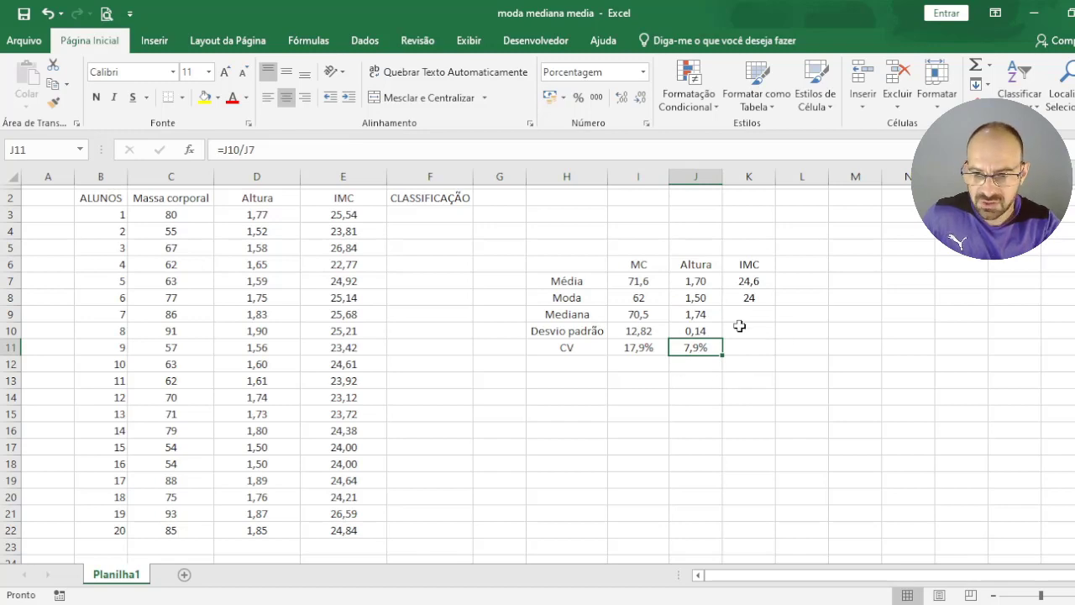
left_click(754, 296)
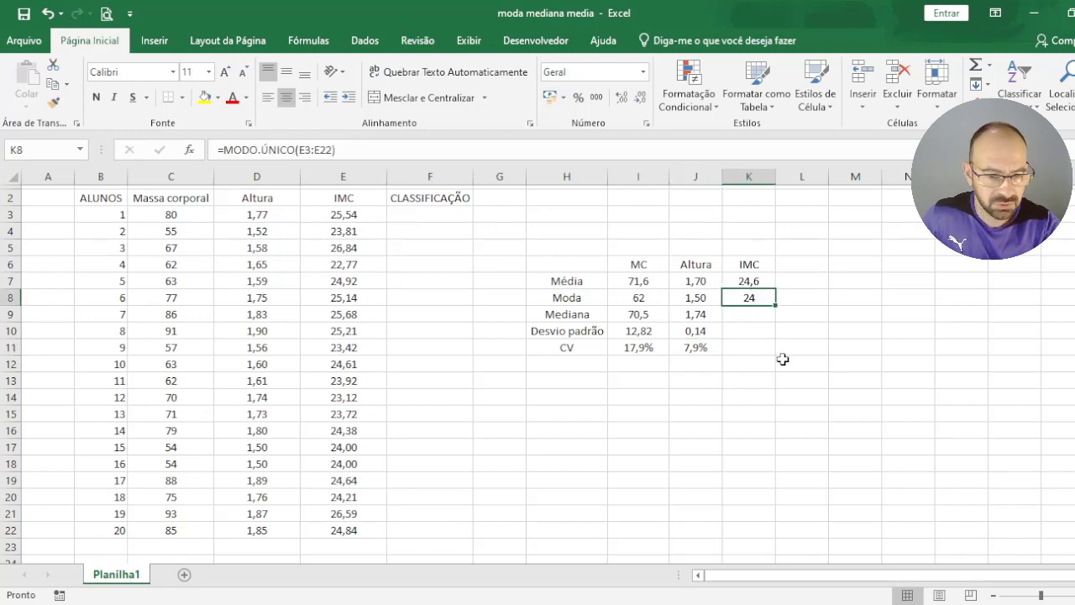
left_click_drag(360, 451, 340, 458)
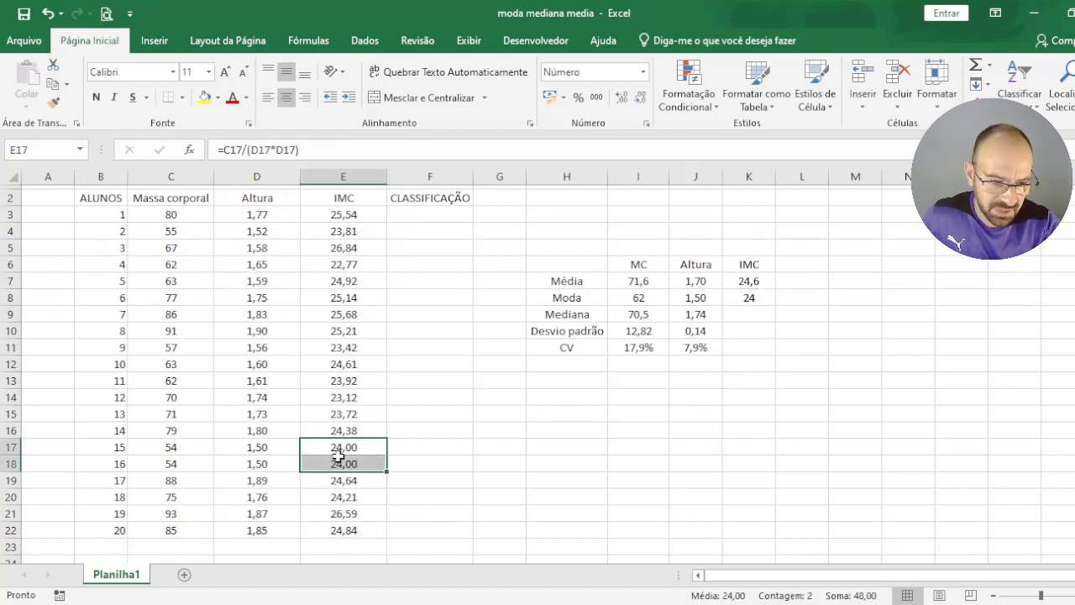
left_click_drag(177, 449, 260, 464)
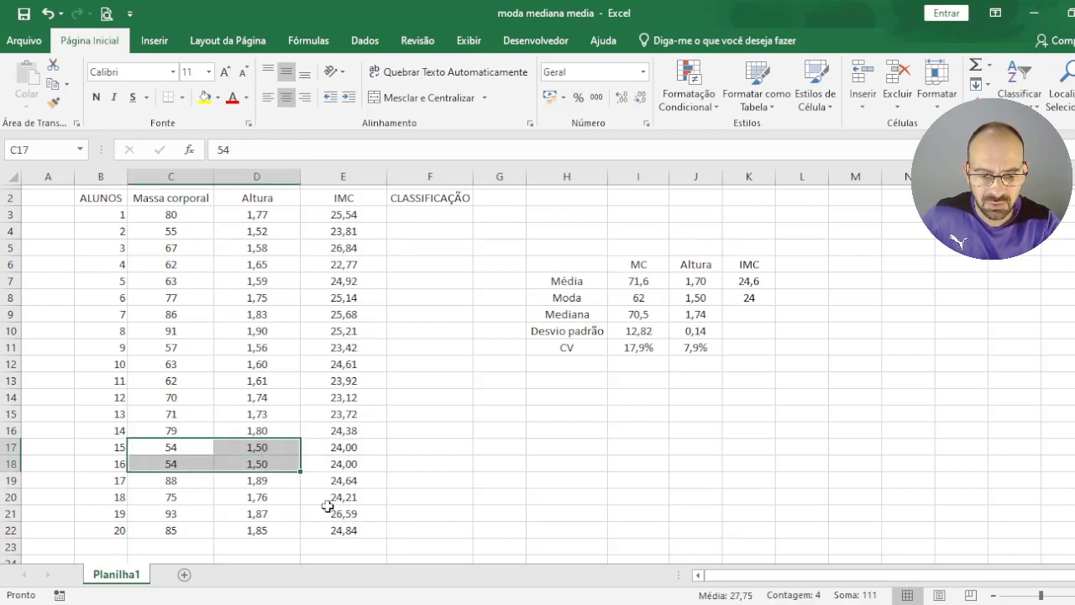
Step: Enter =MED(E3:E22) in K9 as the IMC median
left_click(735, 315)
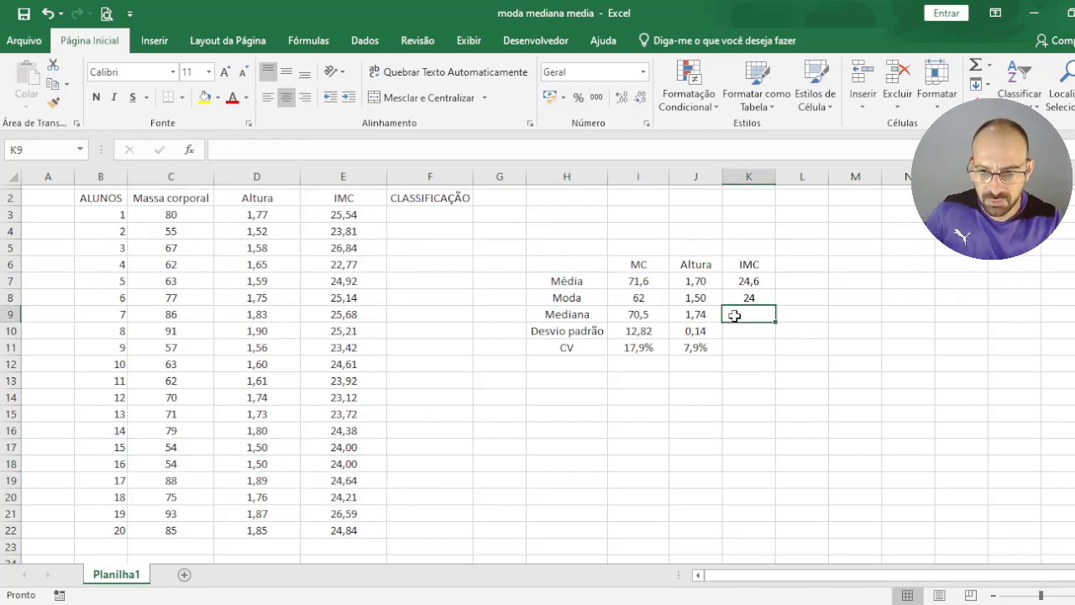
type("=MED(")
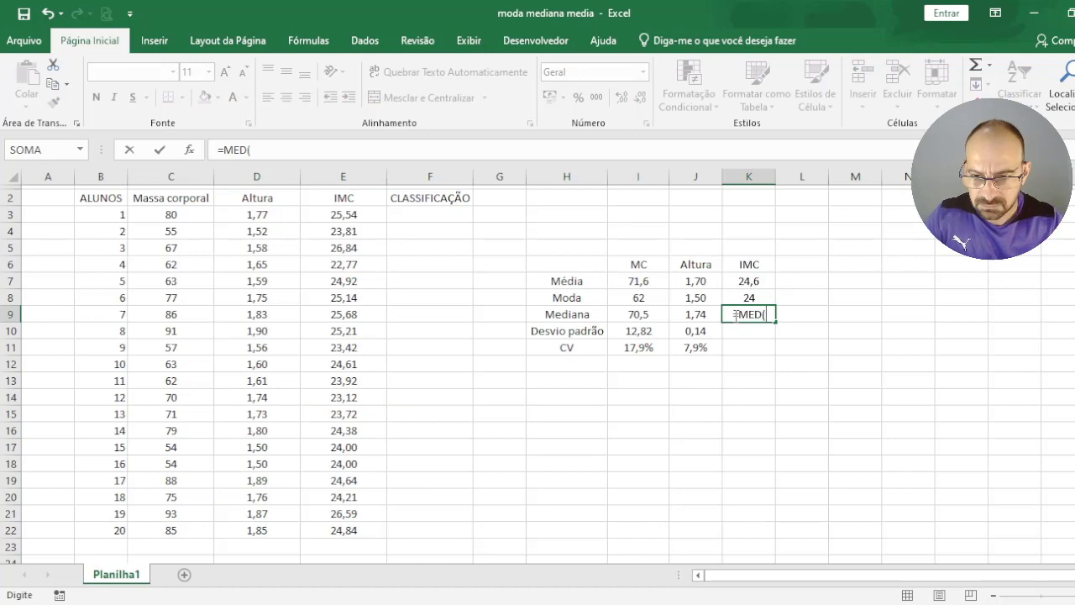
left_click(368, 220)
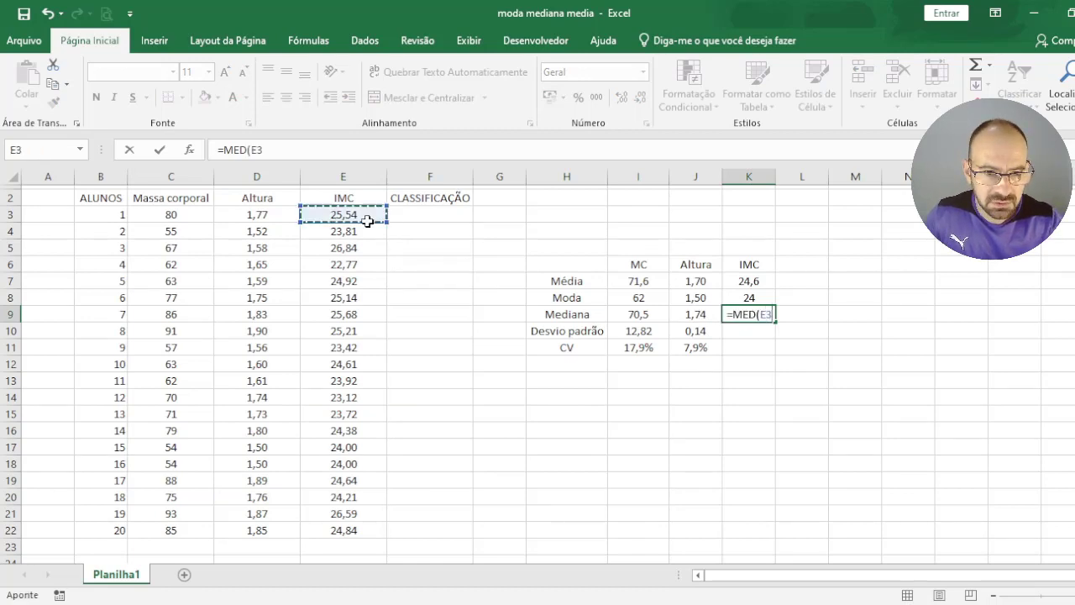
left_click_drag(368, 220, 370, 531)
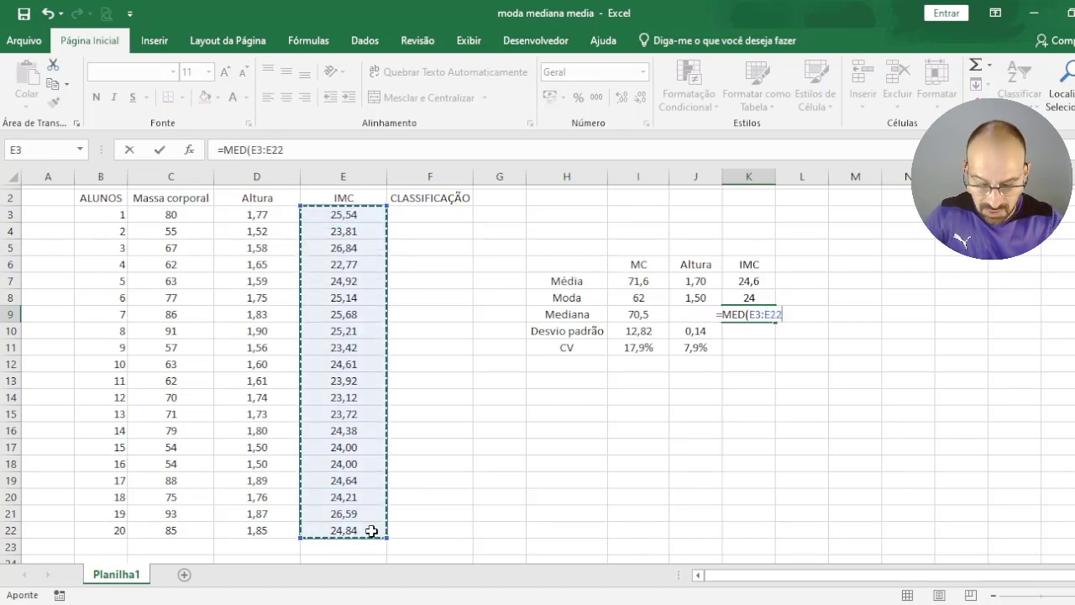
key("Return")
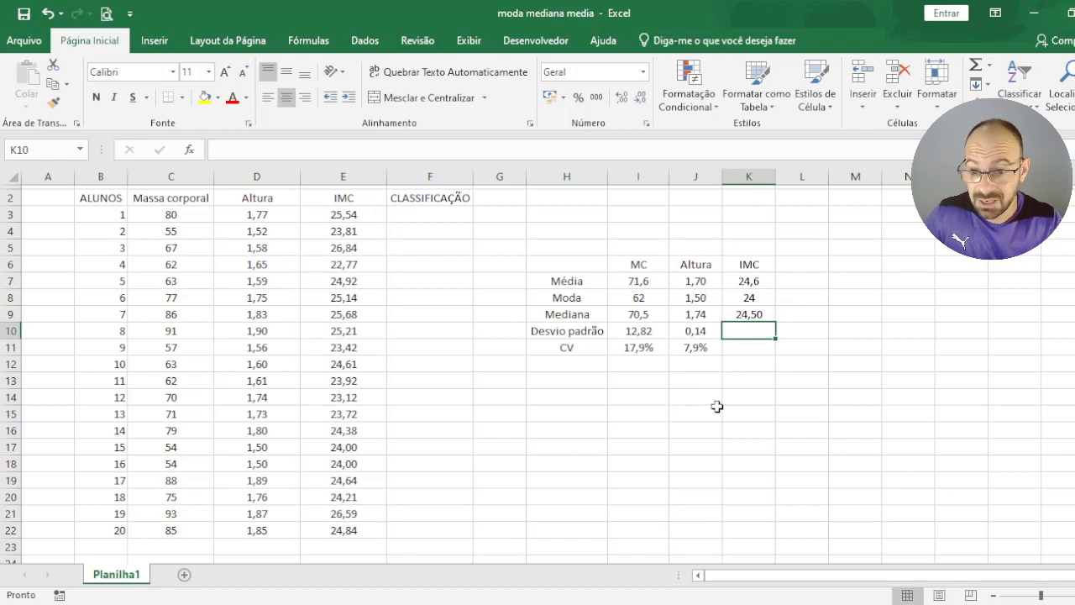
Step: Show the IMC median with one decimal as 24,5, then begin =DESVPADA( in K10
left_click(774, 314)
left_click(621, 96)
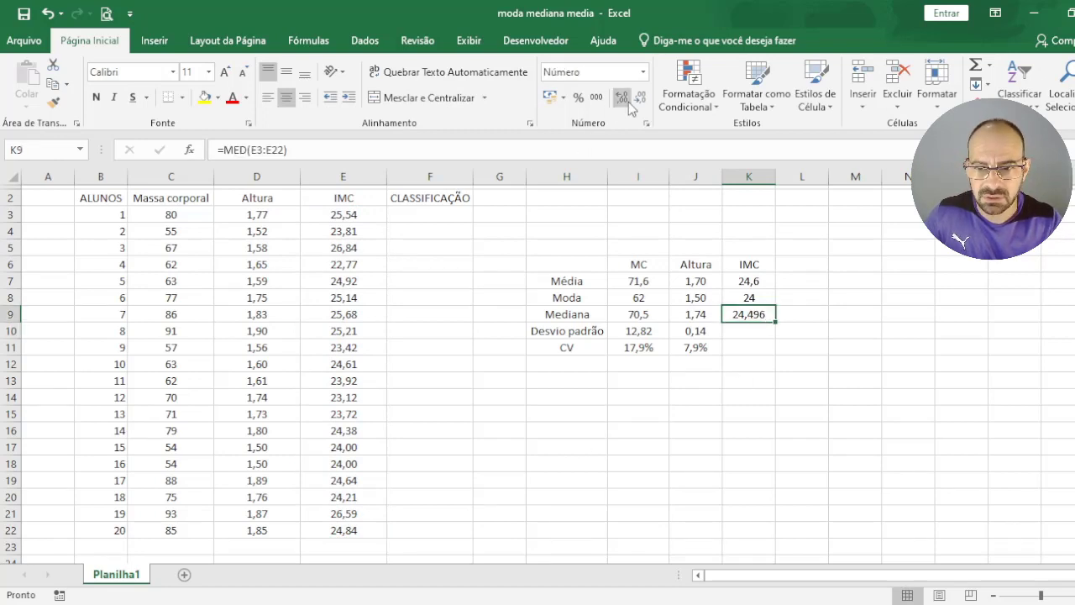
left_click(622, 97)
double_click(639, 97)
left_click(639, 97)
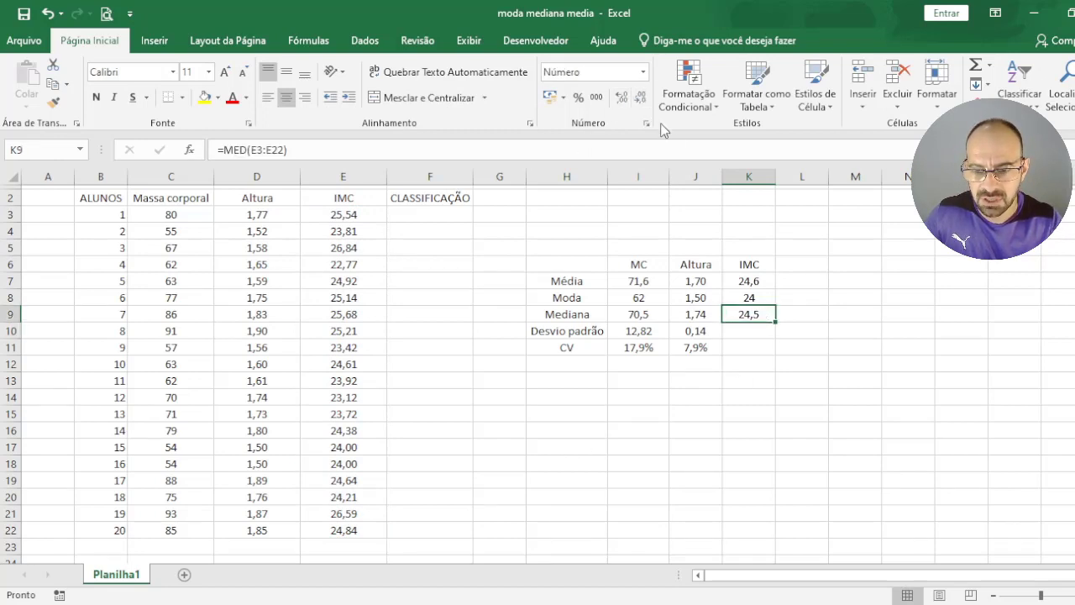
left_click(741, 331)
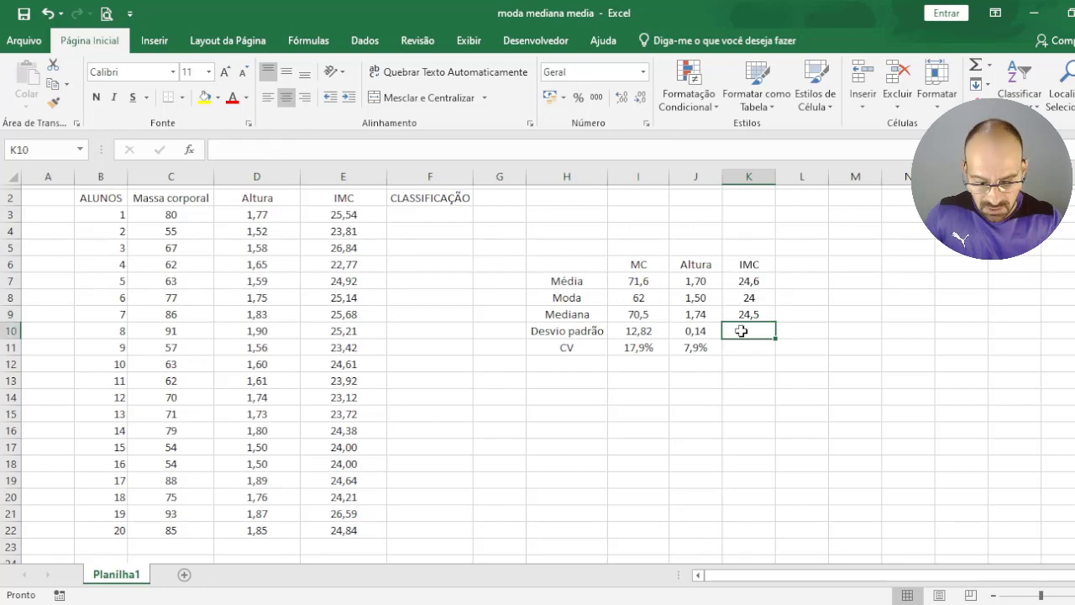
type("=")
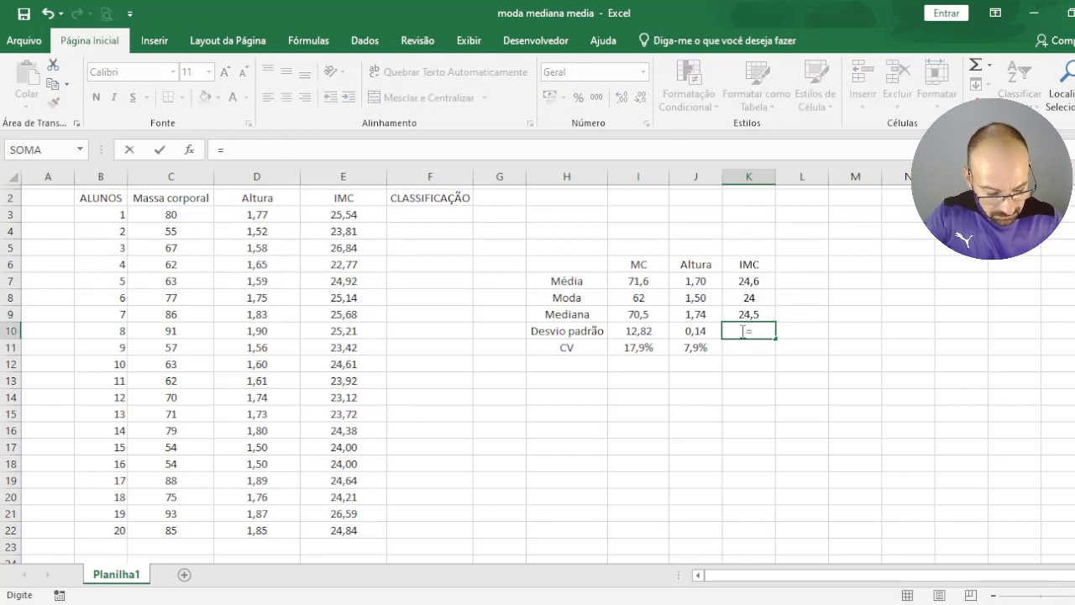
type("DESVPADA")
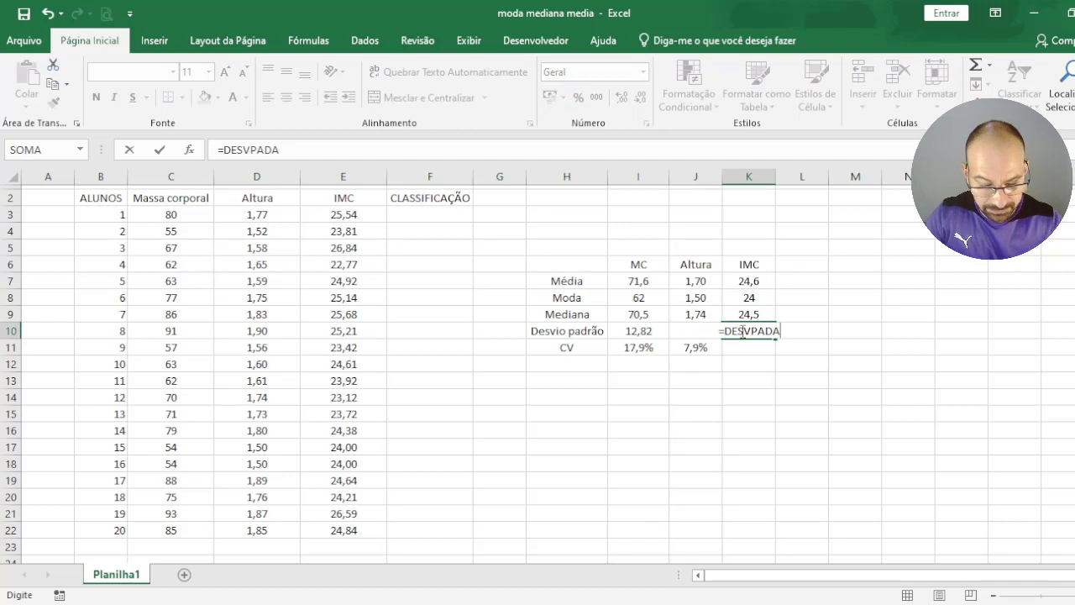
type("(")
Step: Complete the IMC standard deviation over E3:E22 in K10, displayed as 1,06
left_click_drag(361, 214, 347, 497)
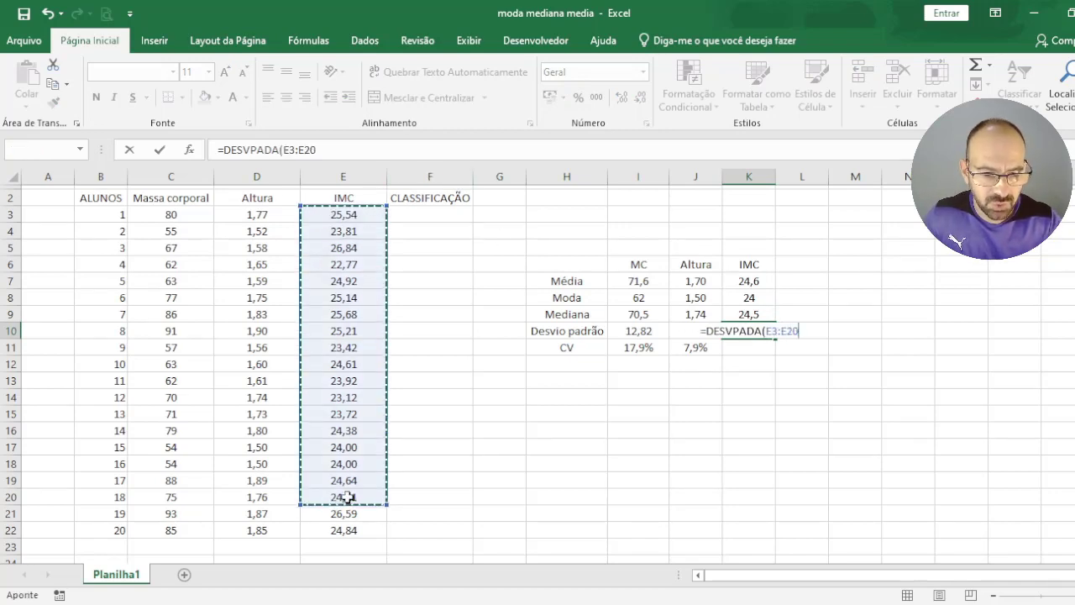
key("Return")
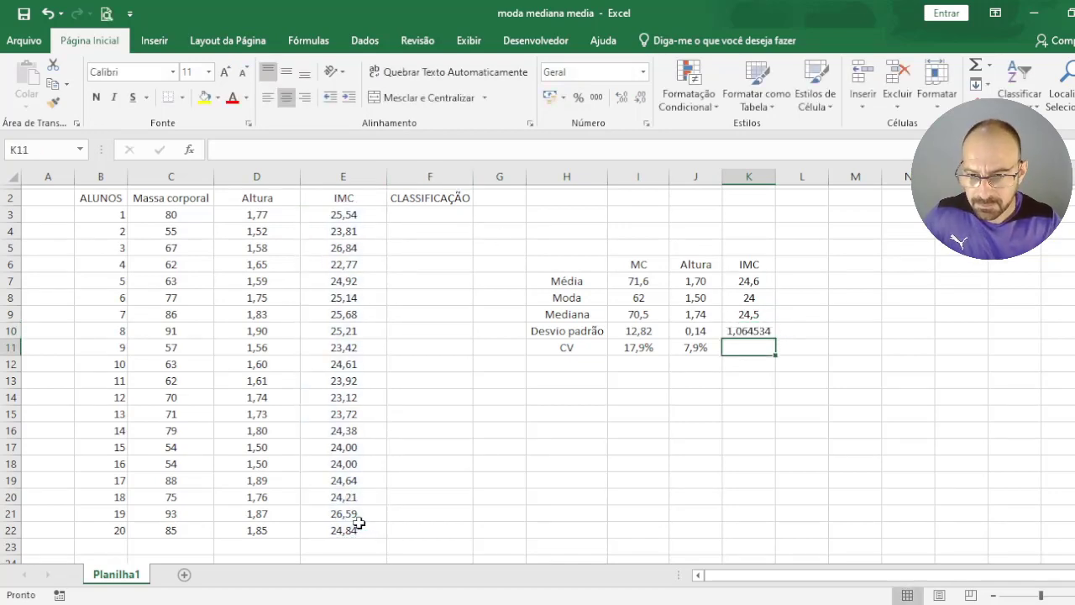
left_click(735, 329)
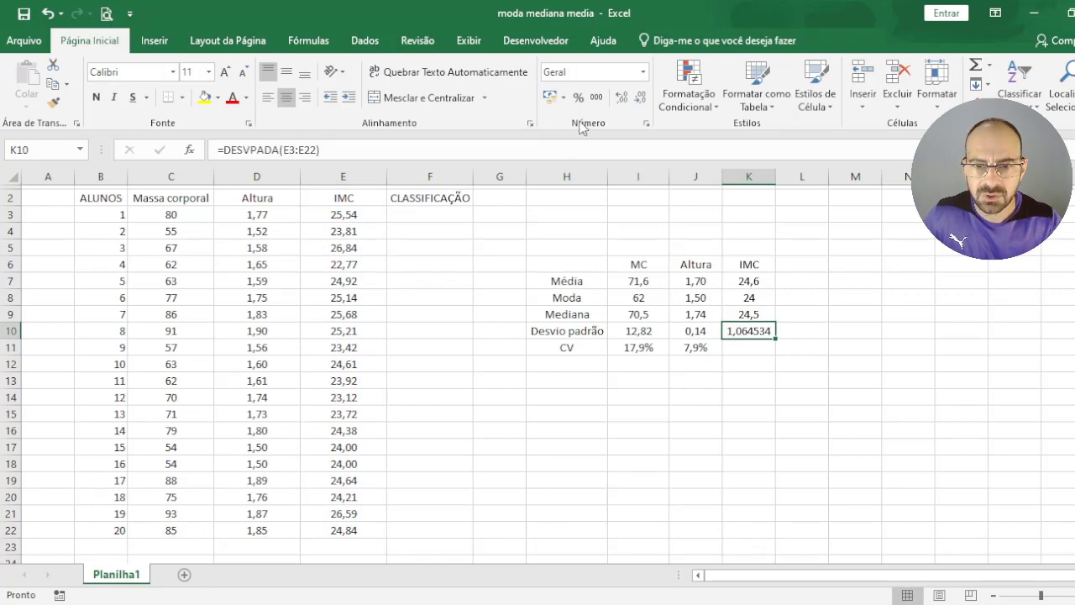
left_click(622, 99)
left_click(622, 99)
left_click(621, 99)
left_click(622, 99)
left_click(622, 99)
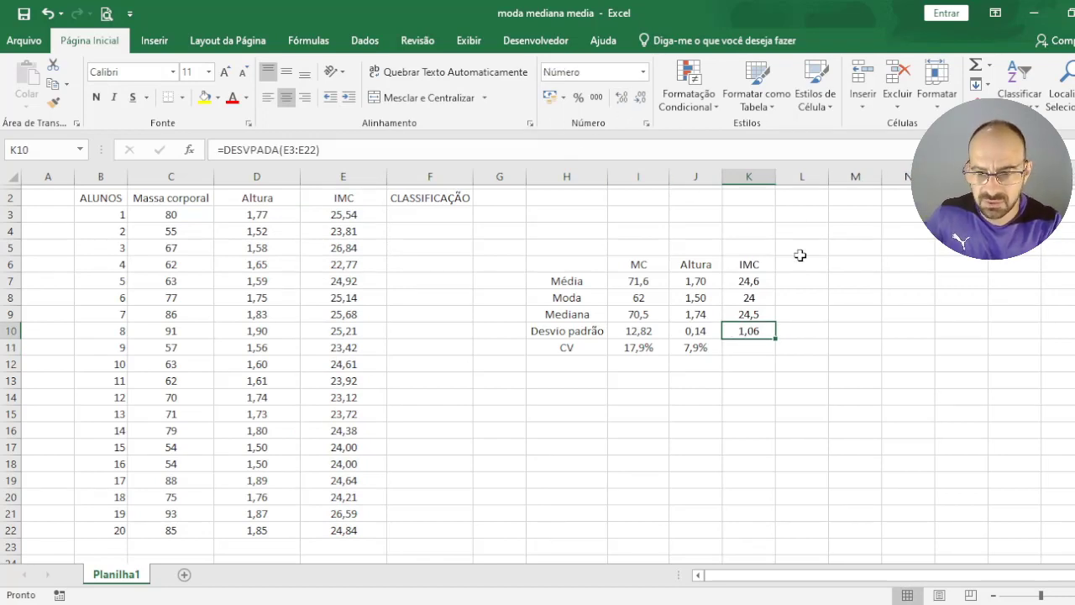
Step: Enter =K10/K7 in K11 and format the IMC CV as a one-decimal percentage, 4,3%
left_click(735, 350)
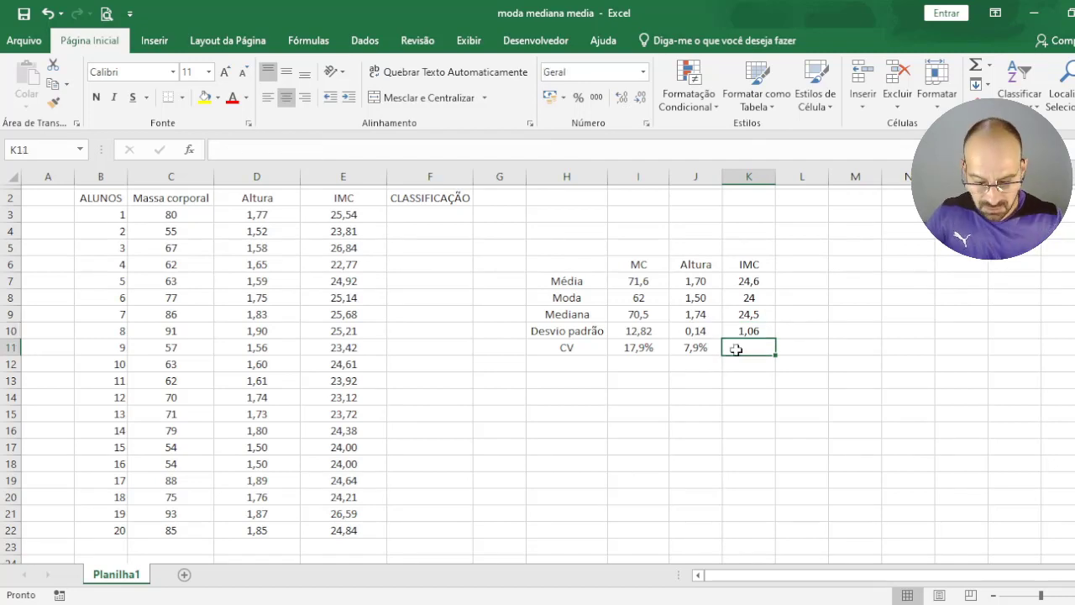
type("=")
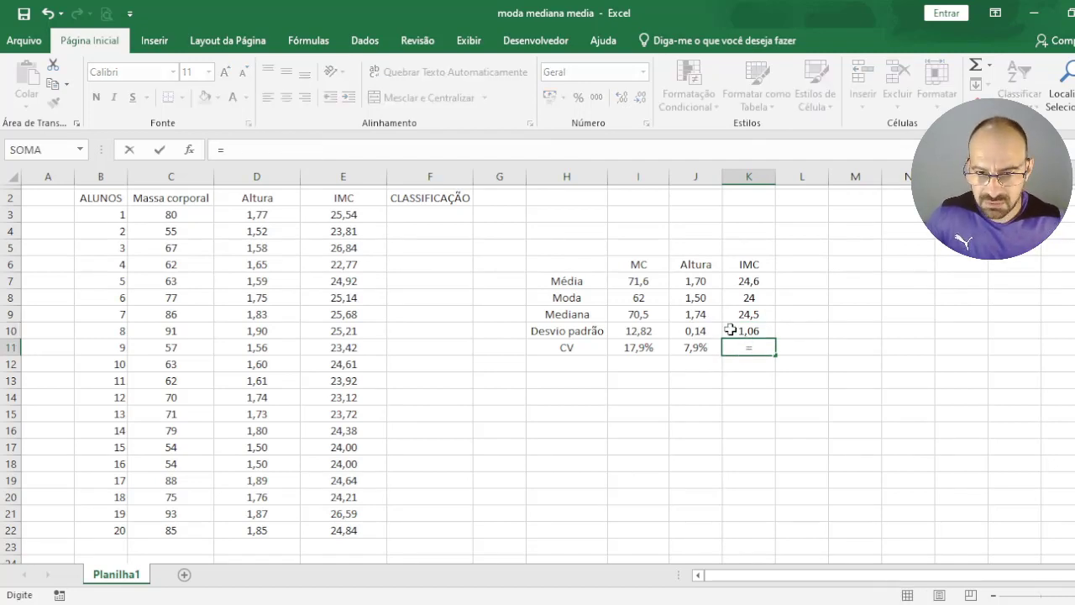
left_click(731, 330)
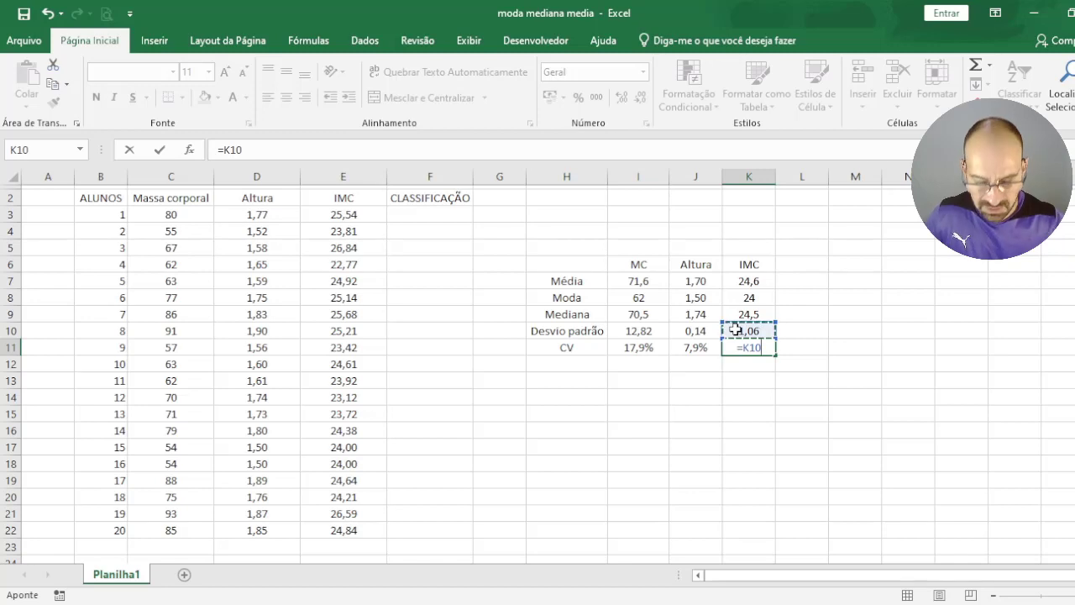
type("/")
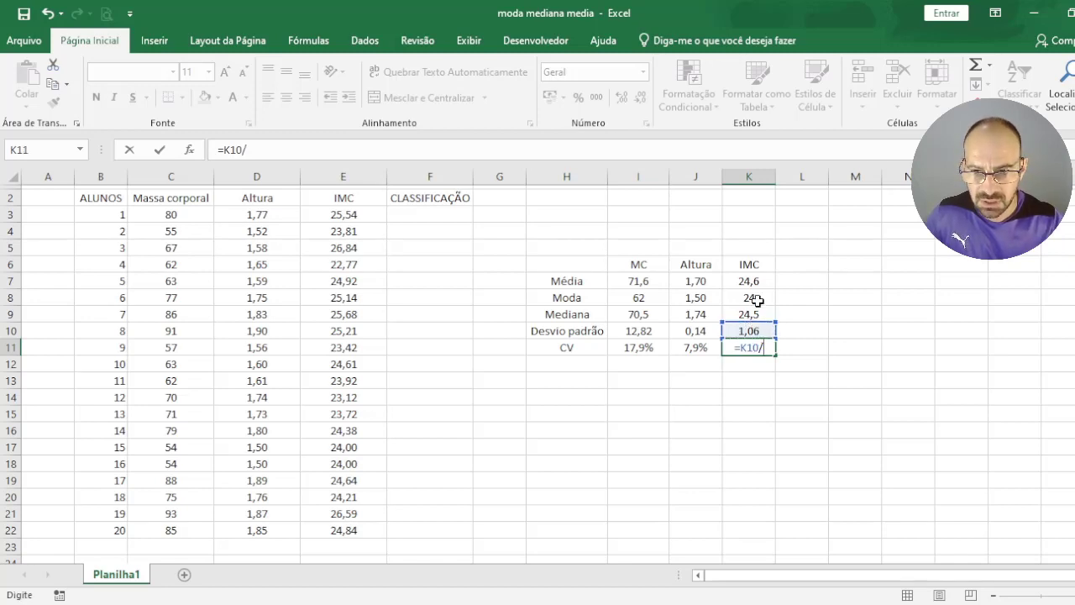
left_click(759, 284)
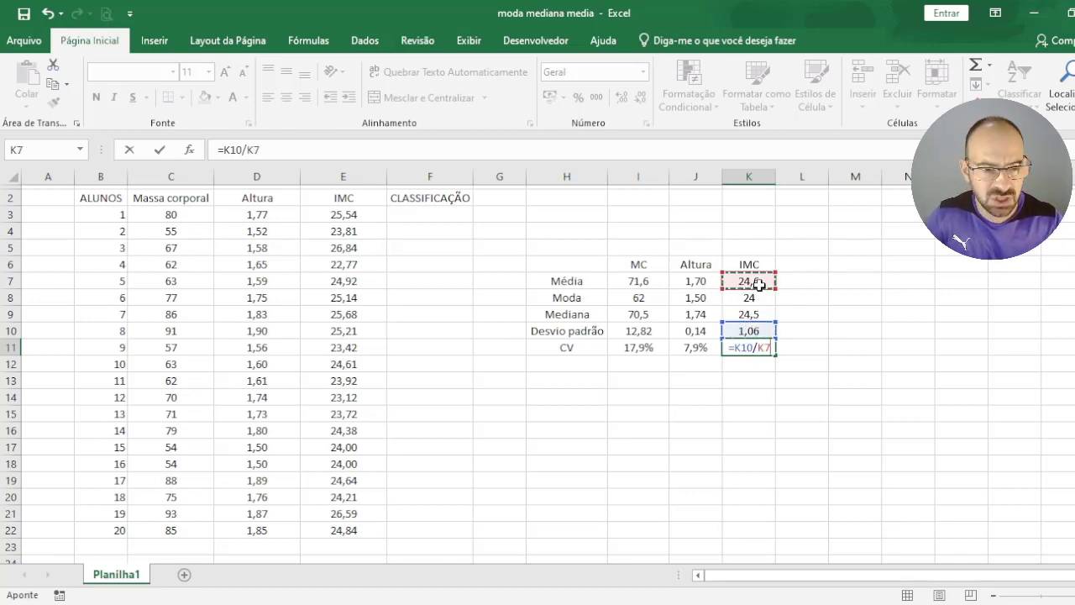
key("Return")
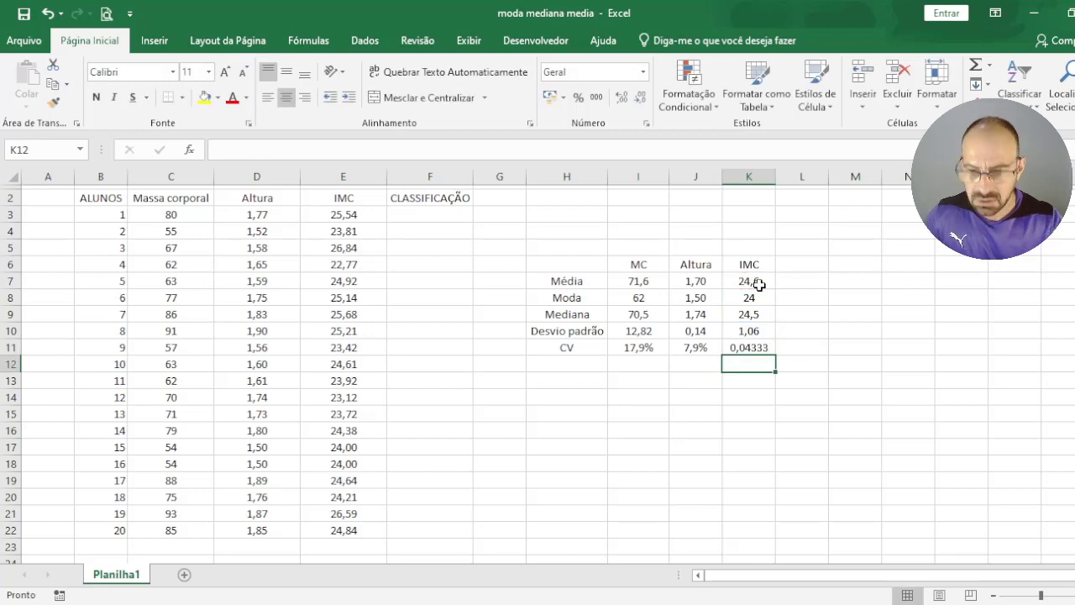
key("Up")
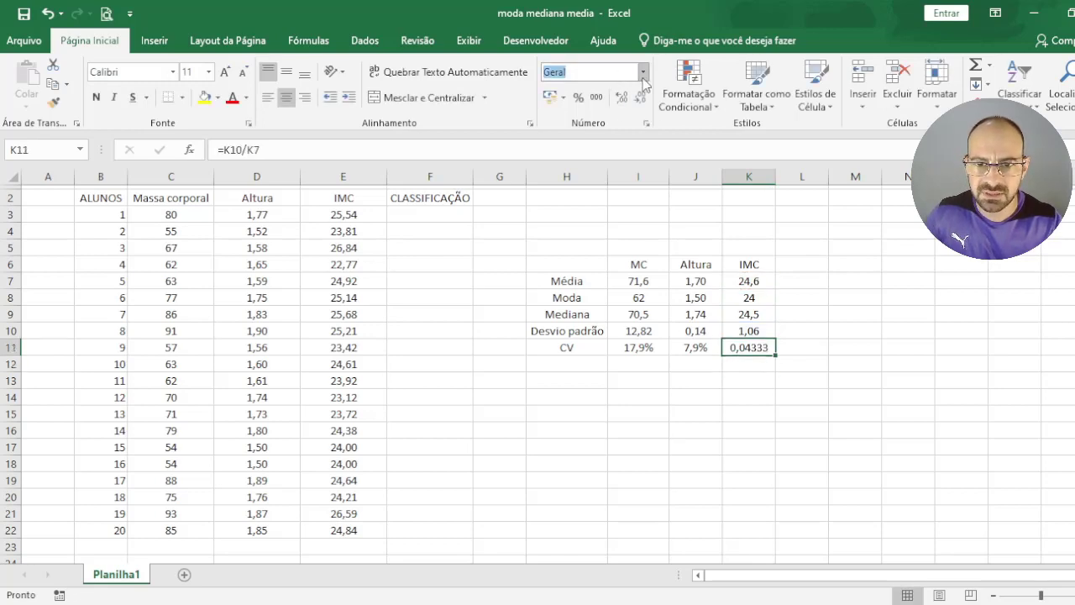
key("ctrl+shift+5")
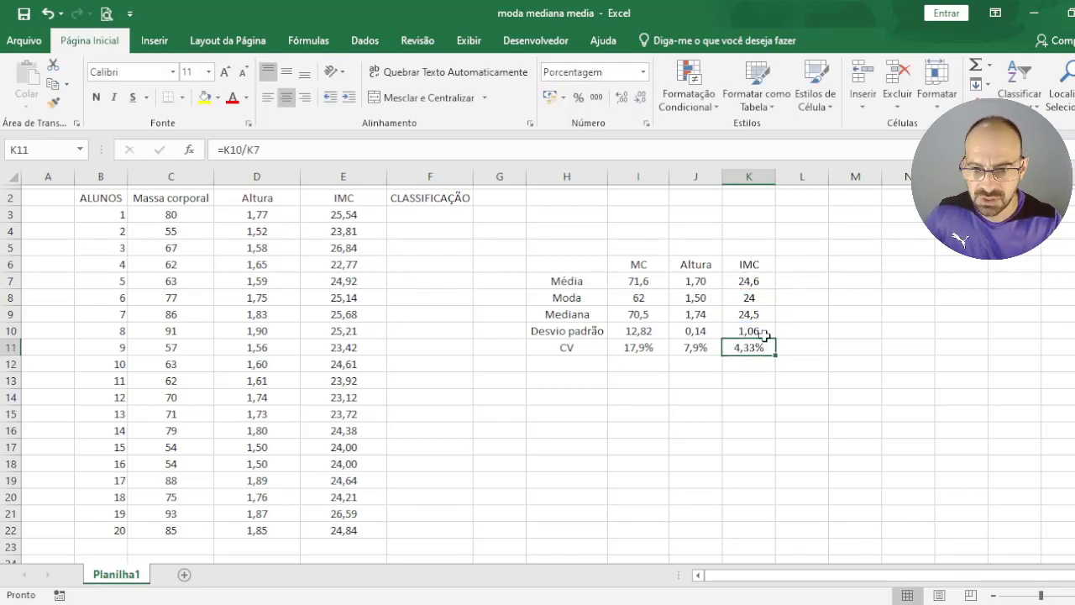
left_click(640, 98)
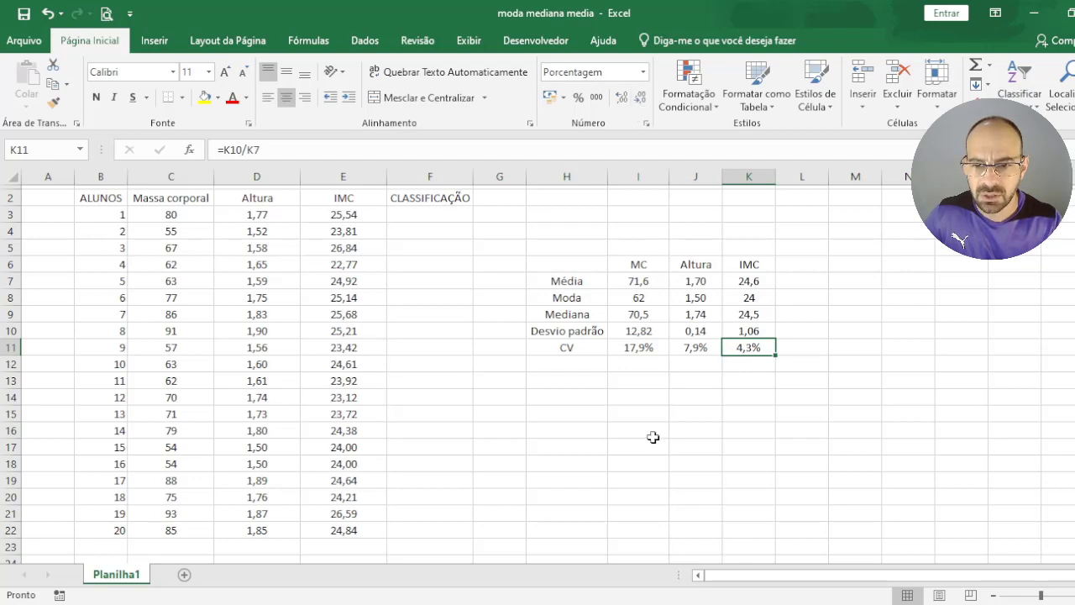
left_click(682, 396)
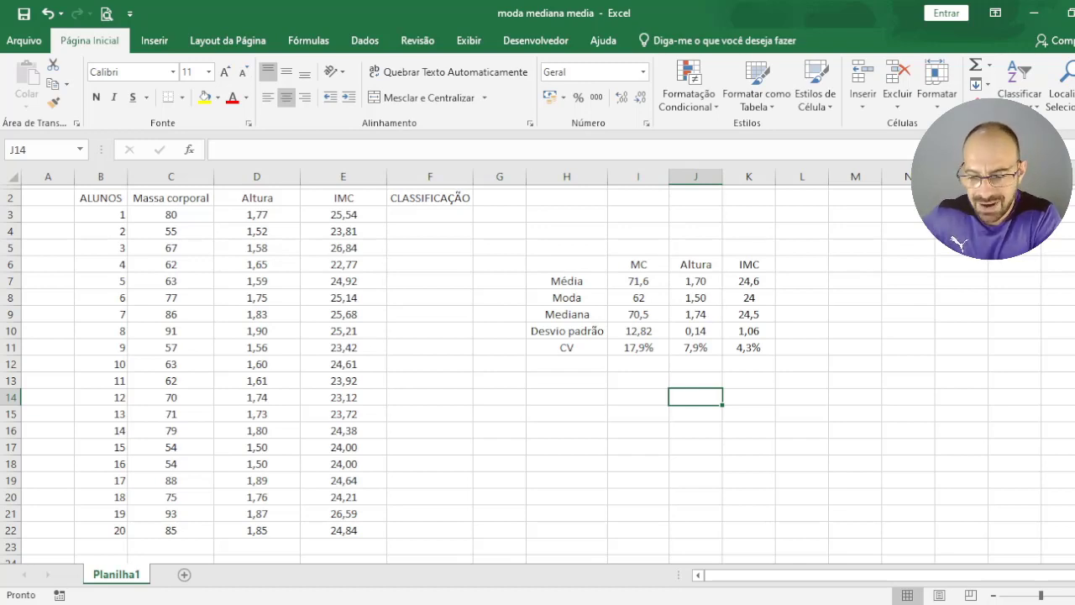
key("alt+Tab")
key("alt+Tab")
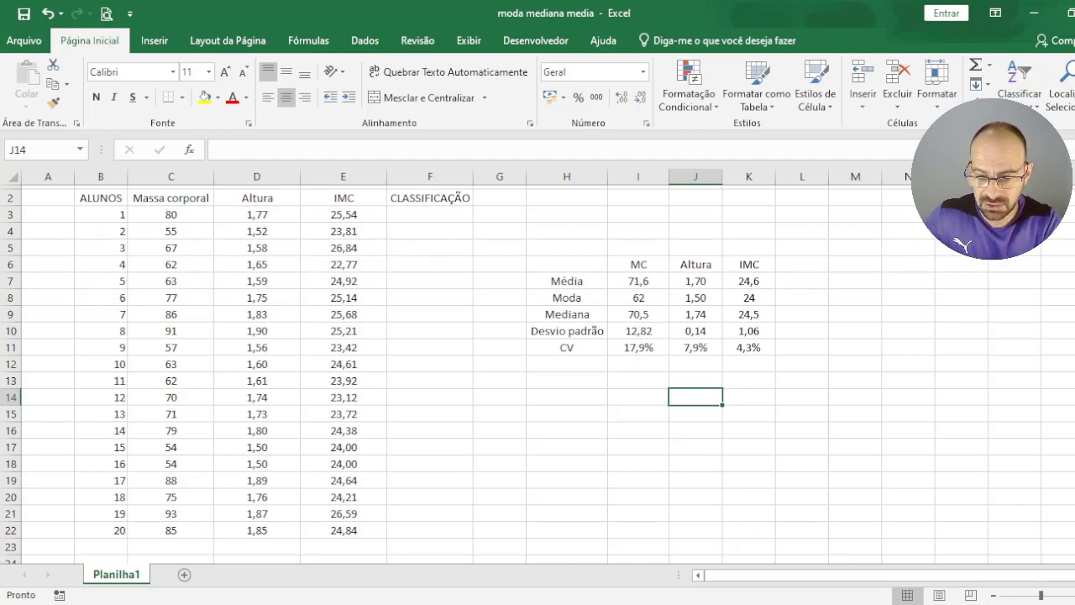
key("alt+Tab")
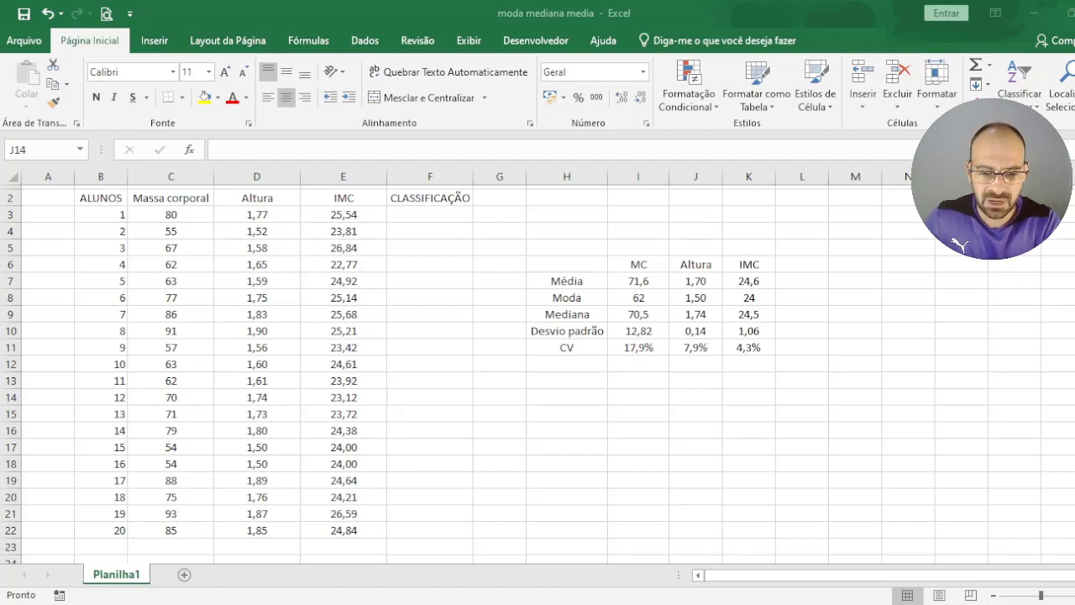
key("alt+Tab")
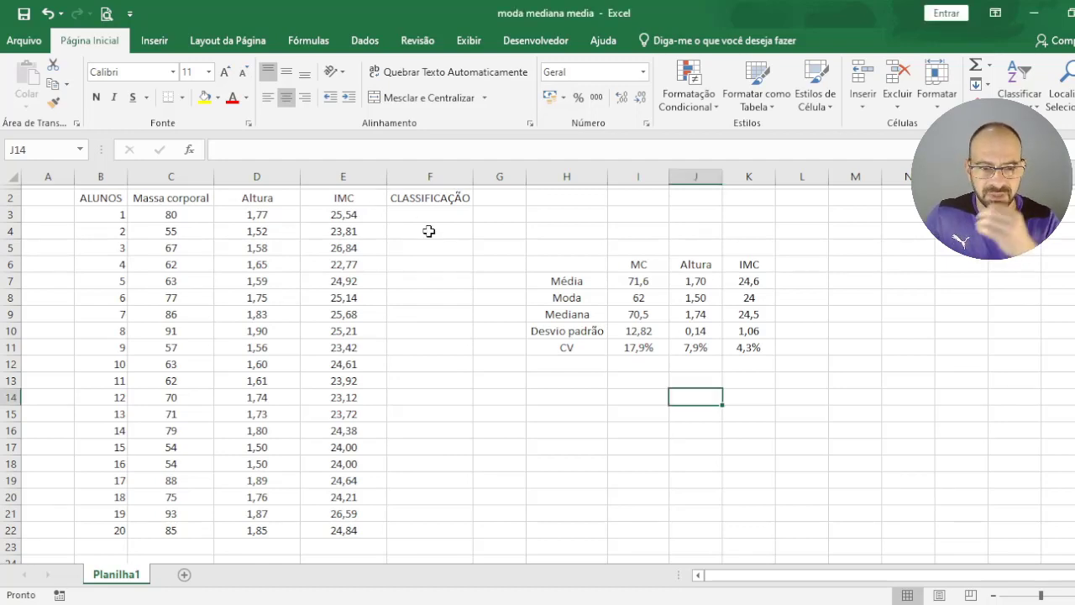
left_click(429, 215)
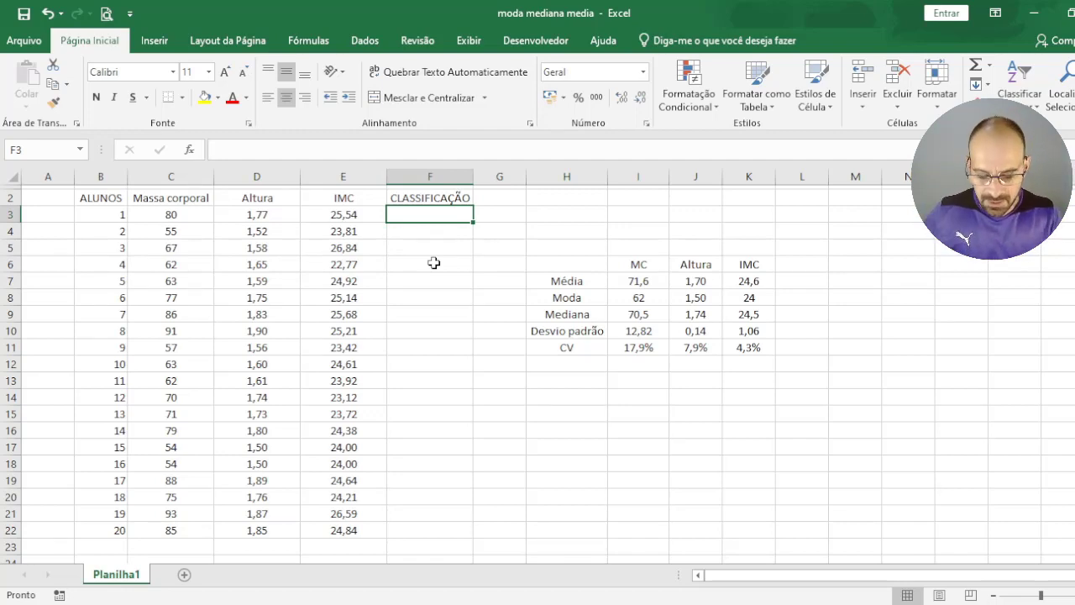
left_click(366, 220)
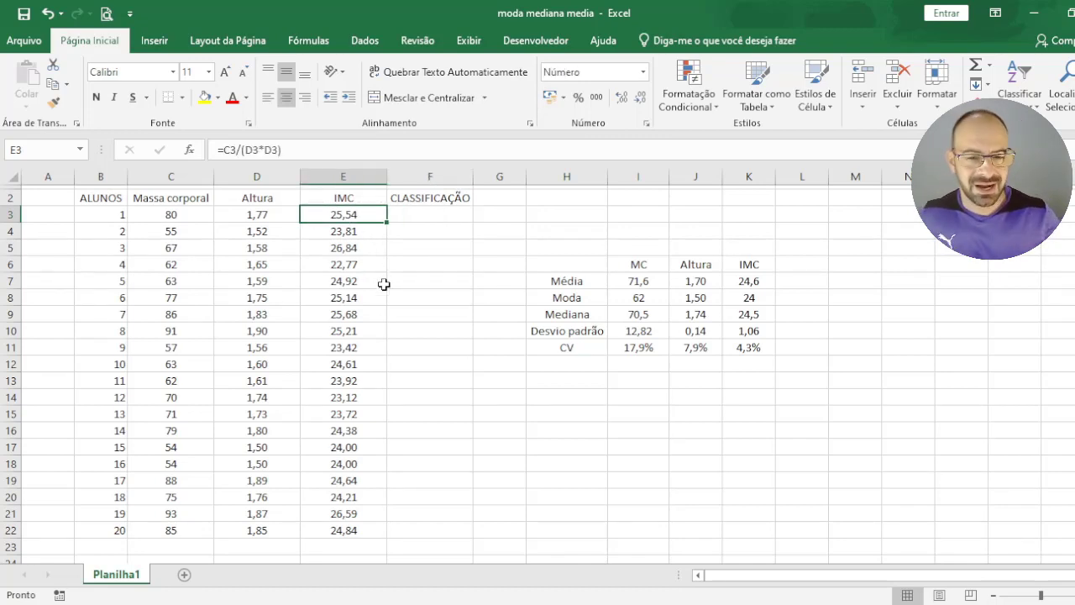
key("Right")
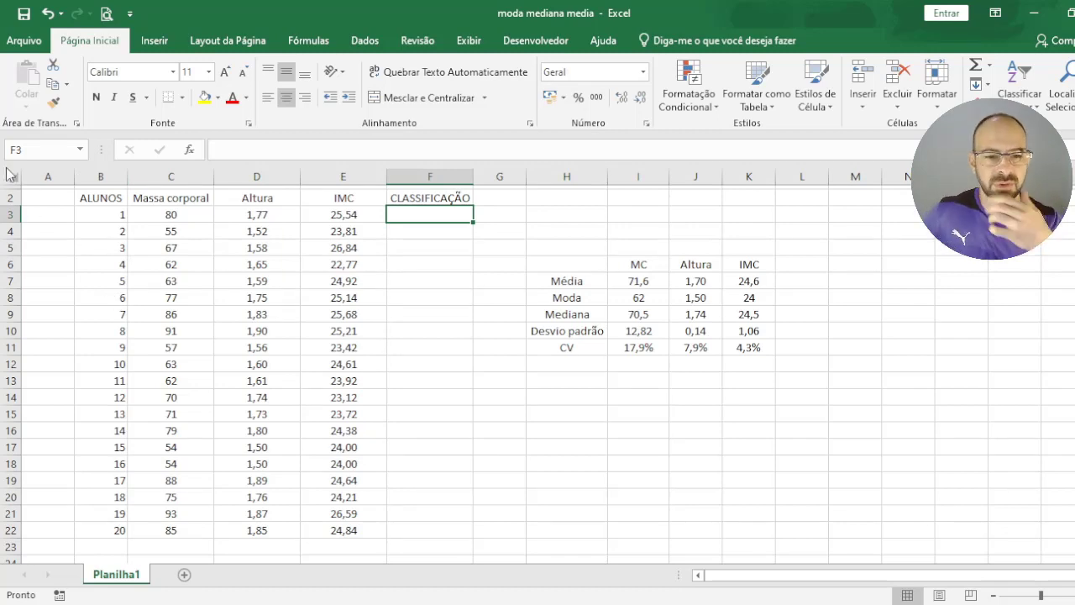
type("sO")
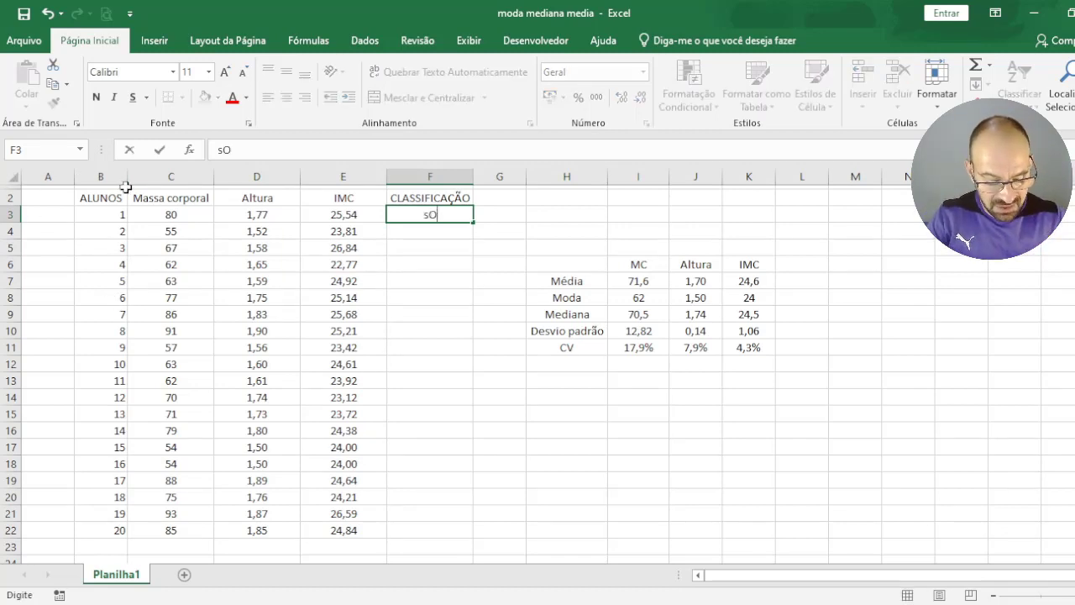
type("BREPESO")
key("Return")
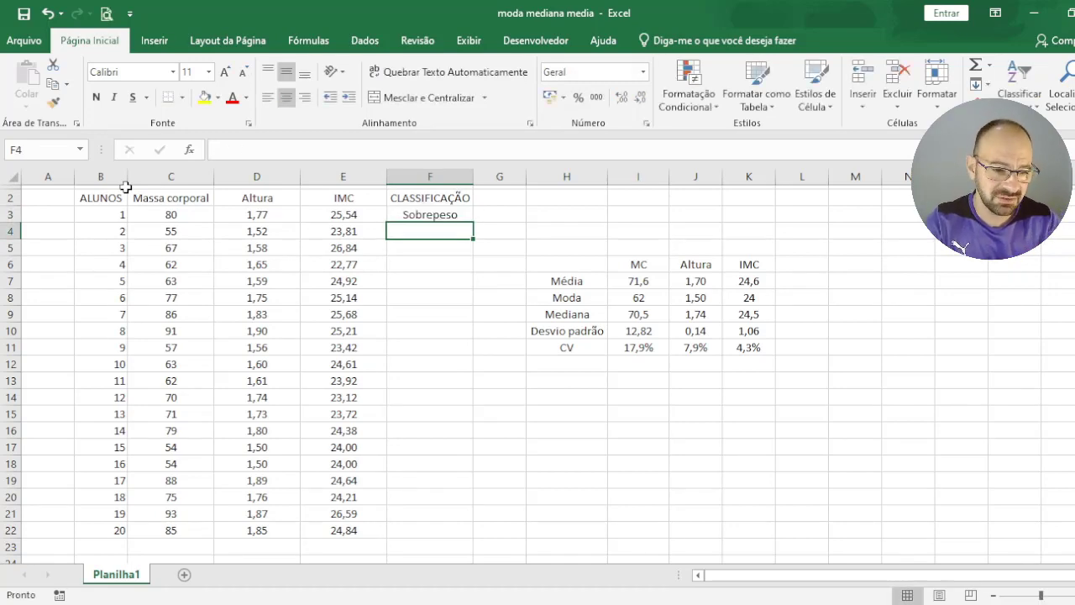
key("Up")
key("Up")
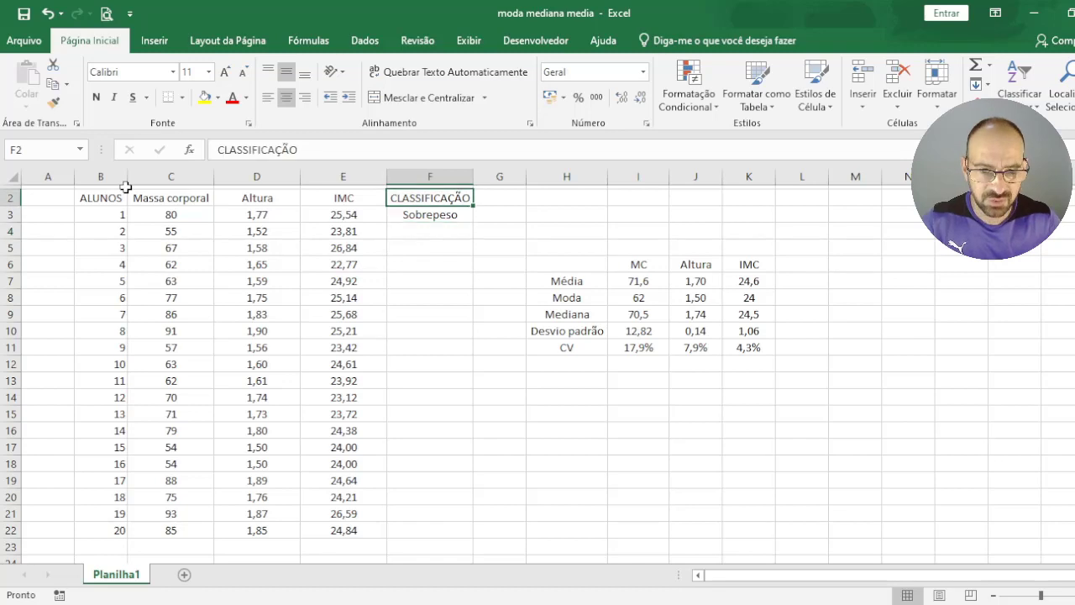
key("Down")
key("Delete")
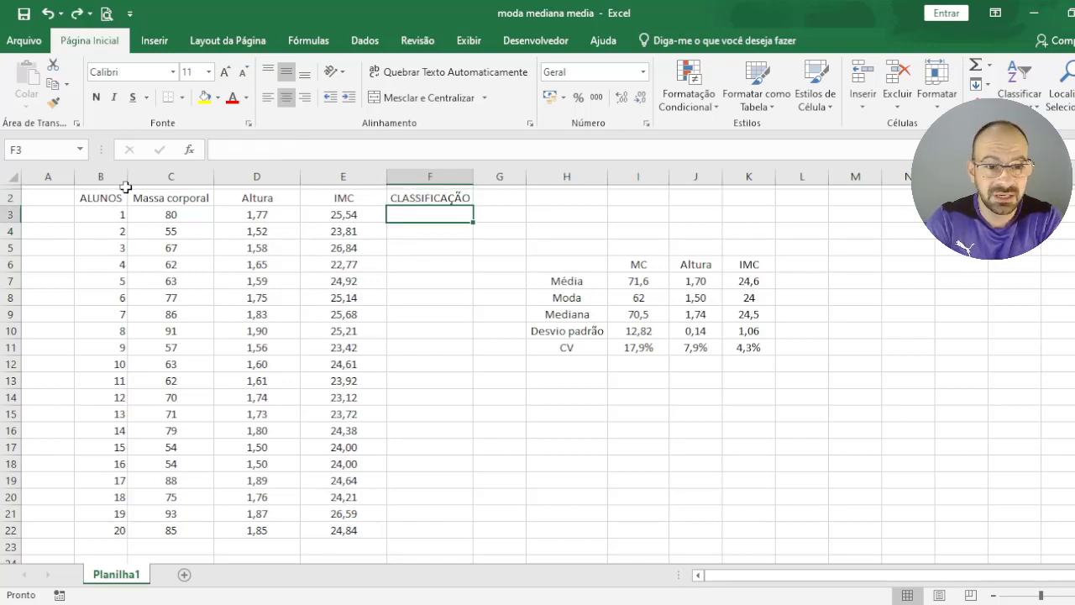
key("Left")
key("Left")
key("Left")
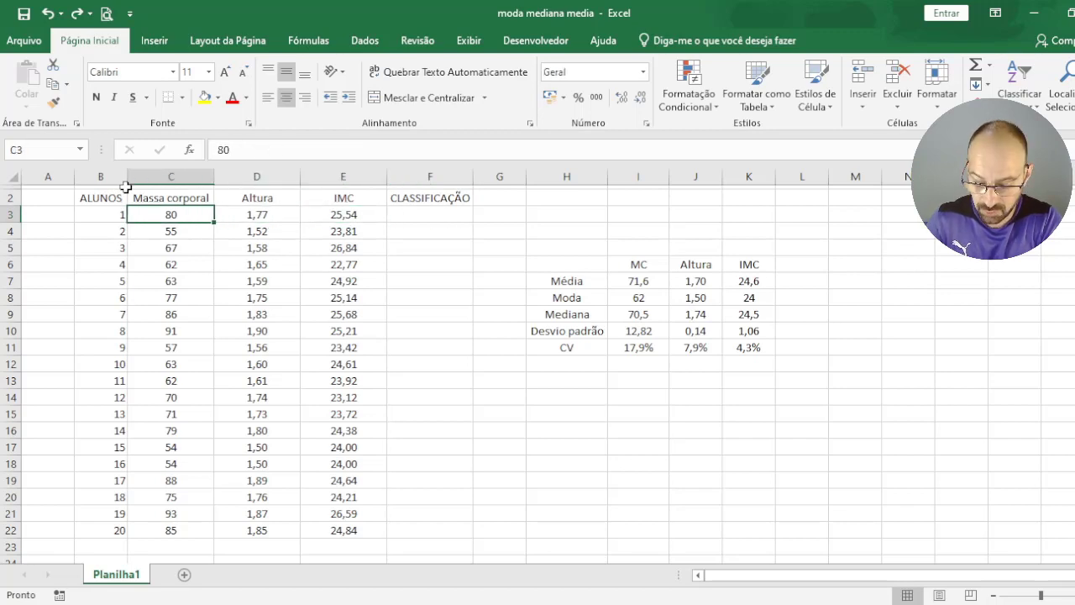
type("75")
key("Return")
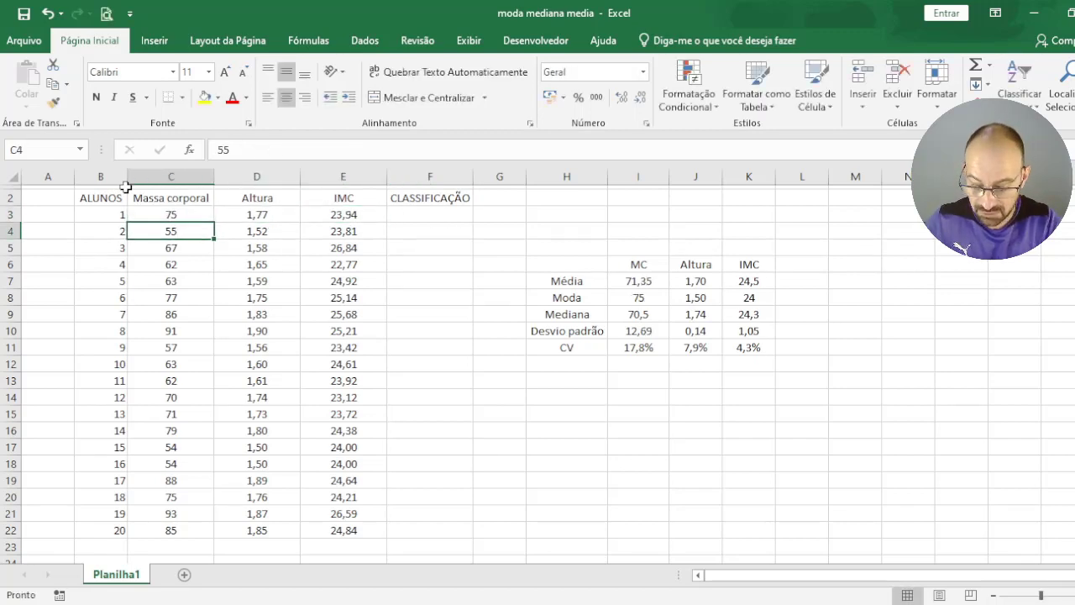
key("Up")
type("77")
key("Return")
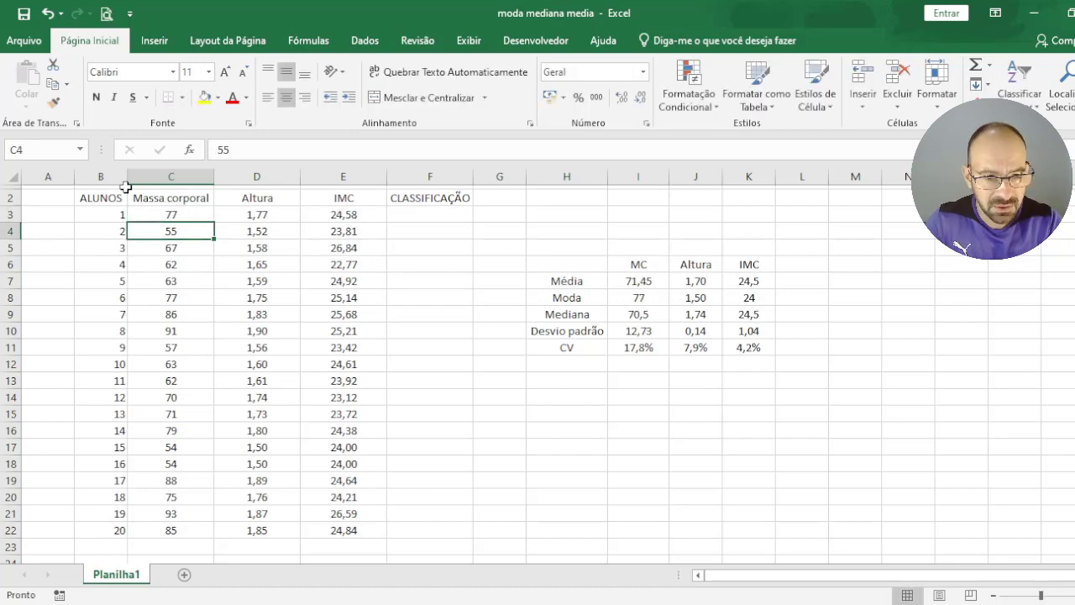
key("Up")
type("78")
key("Return")
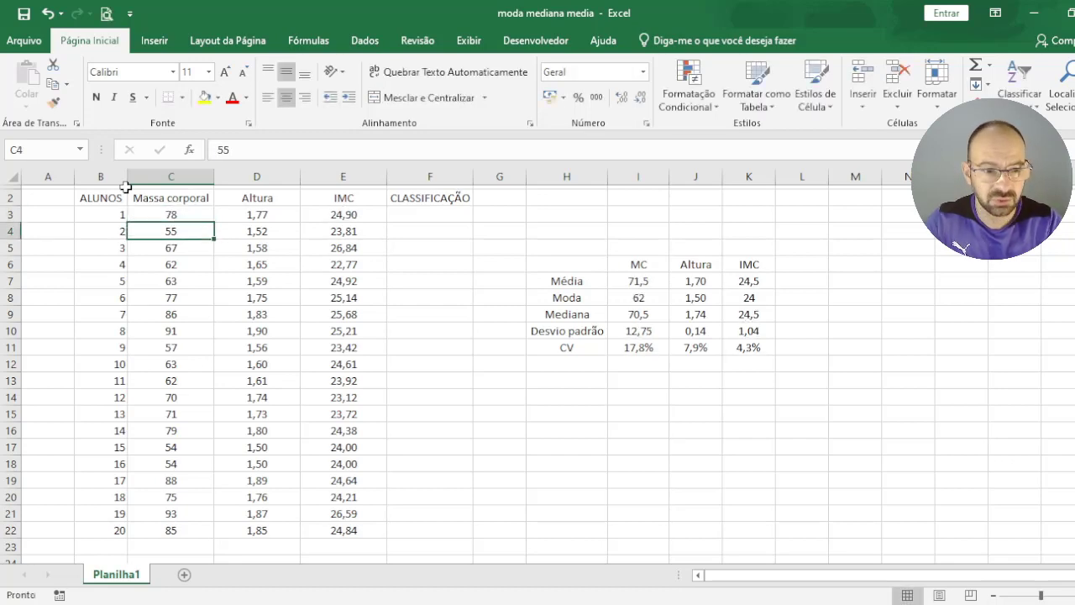
key("Up")
key("Right")
key("Right")
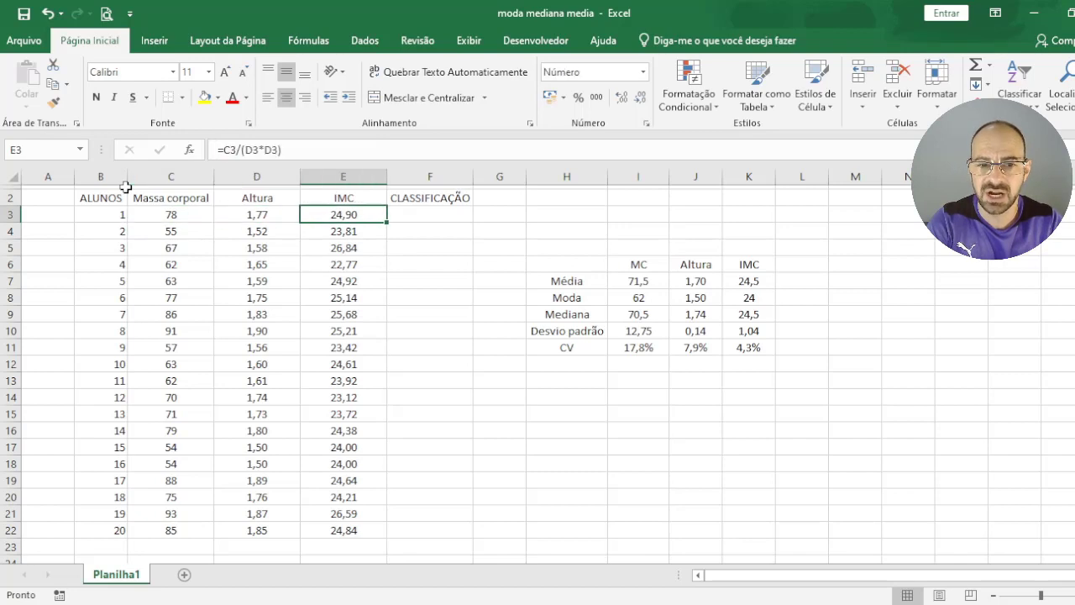
key("Right")
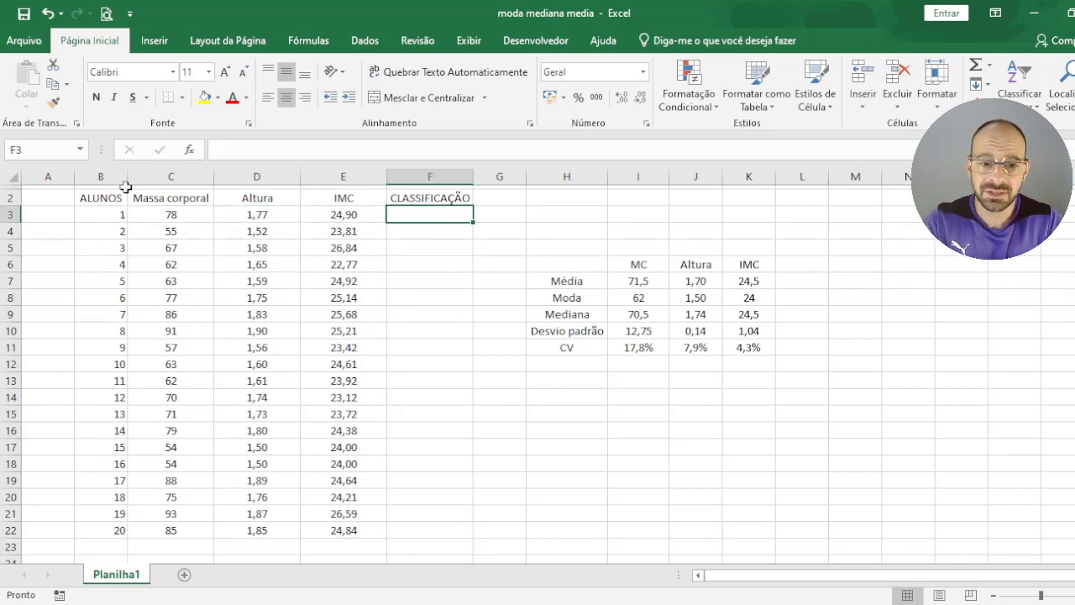
type("PESO A")
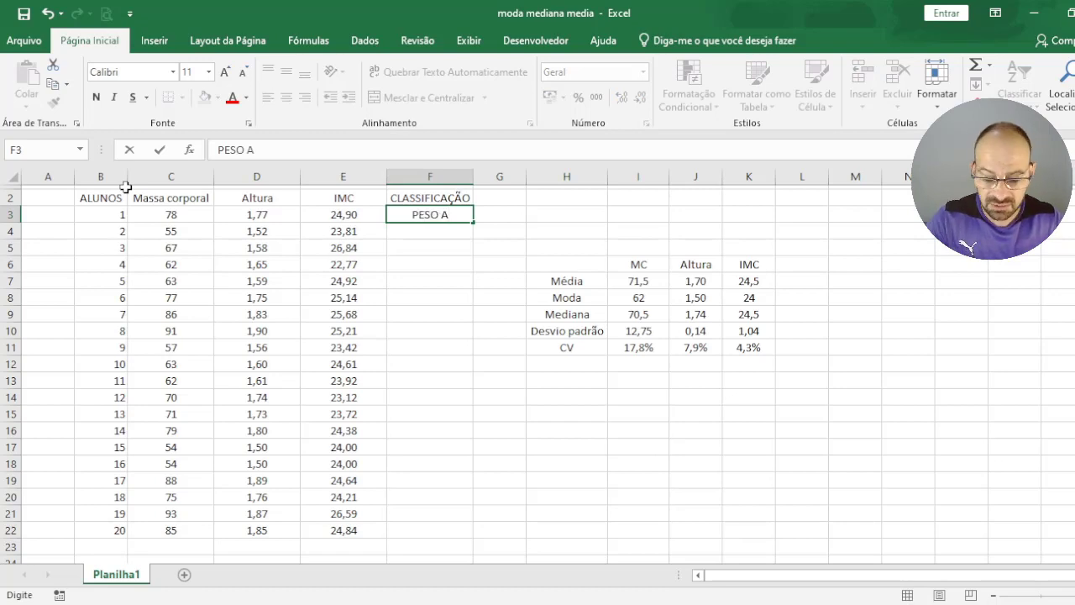
key("BackSpace")
key("BackSpace")
key("BackSpace")
key("BackSpace")
key("BackSpace")
key("BackSpace")
key("Return")
key("ctrl+z")
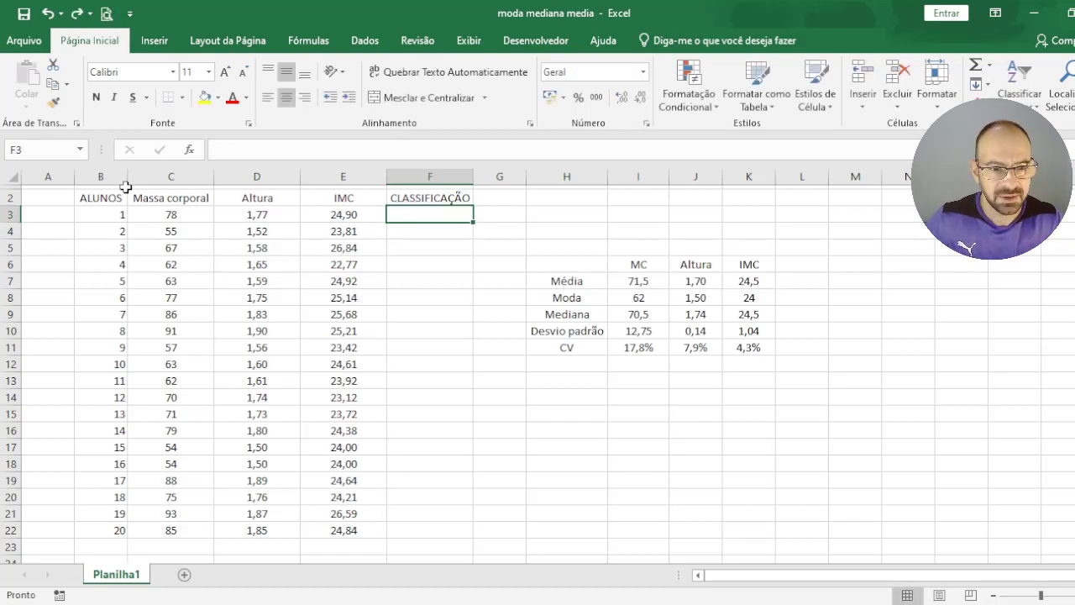
key("ctrl+z")
key("ctrl+z")
key("ctrl+z")
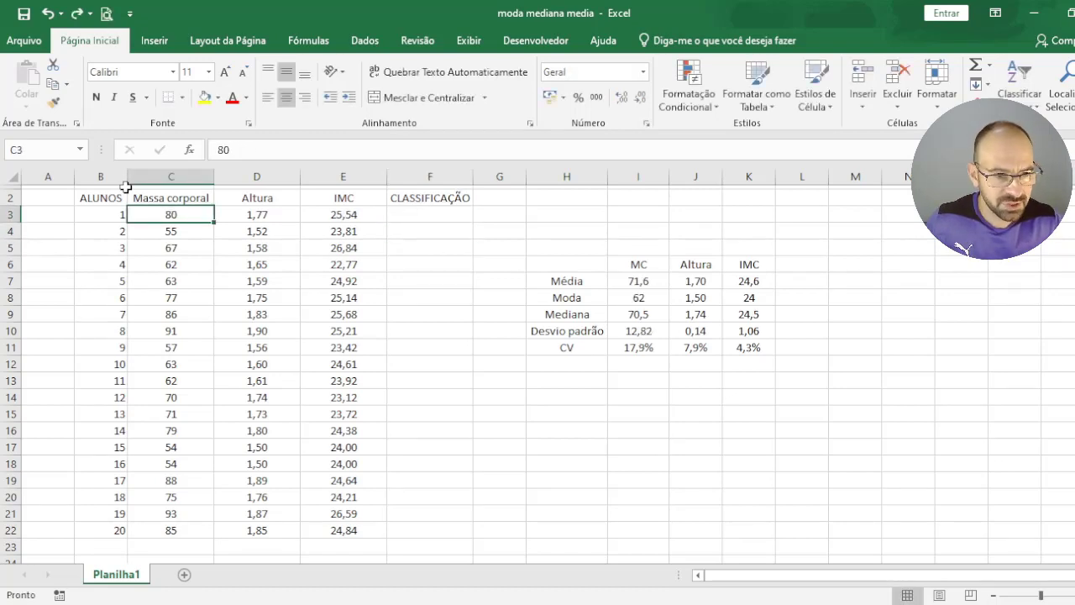
left_click(432, 215)
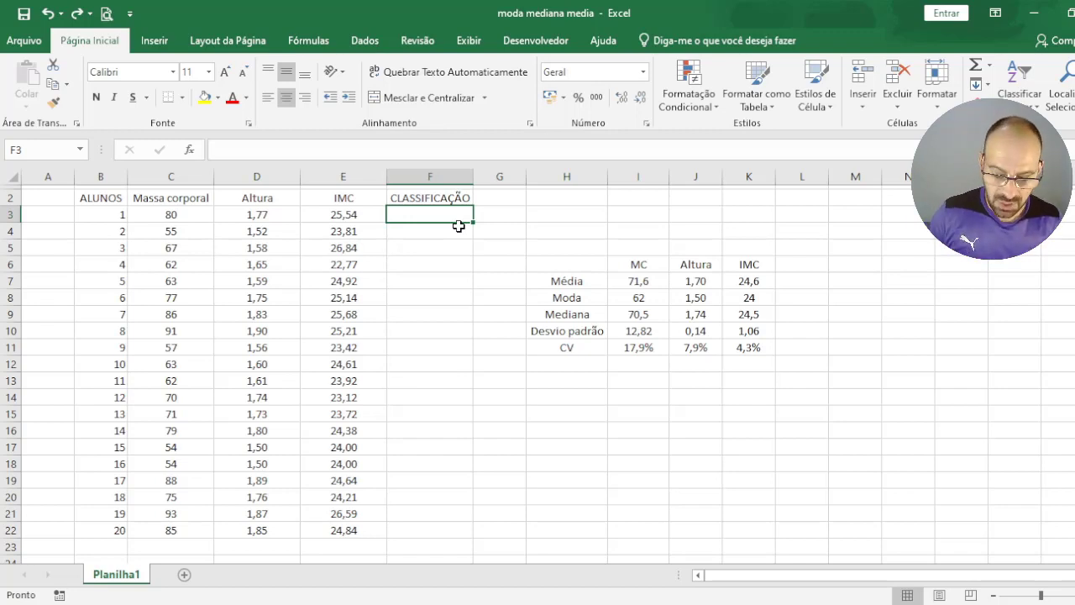
Step: Type an equals sign in F3 to start student 1's IMC classification formula
type("=SE(")
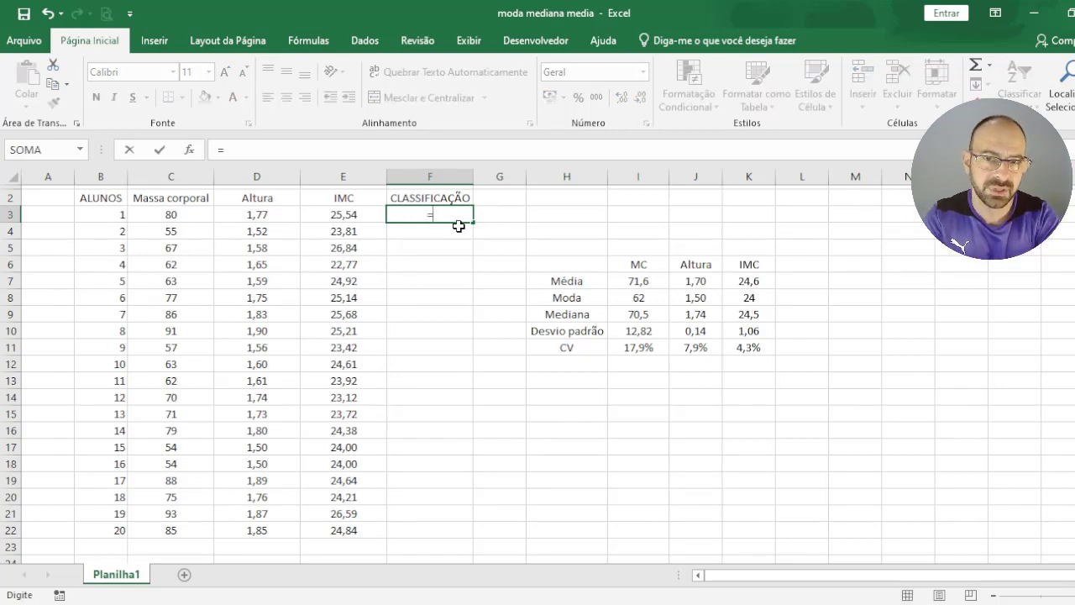
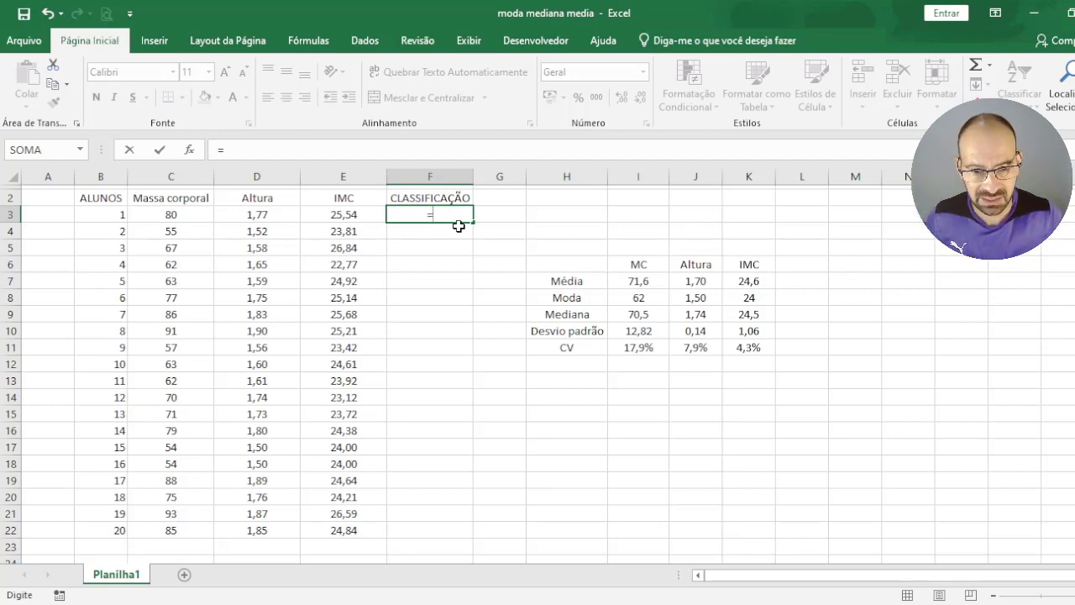
Step: Begin F3's formula as =SE(E3>39,99;"OBESO GRAU III" for the first student
type("SE")
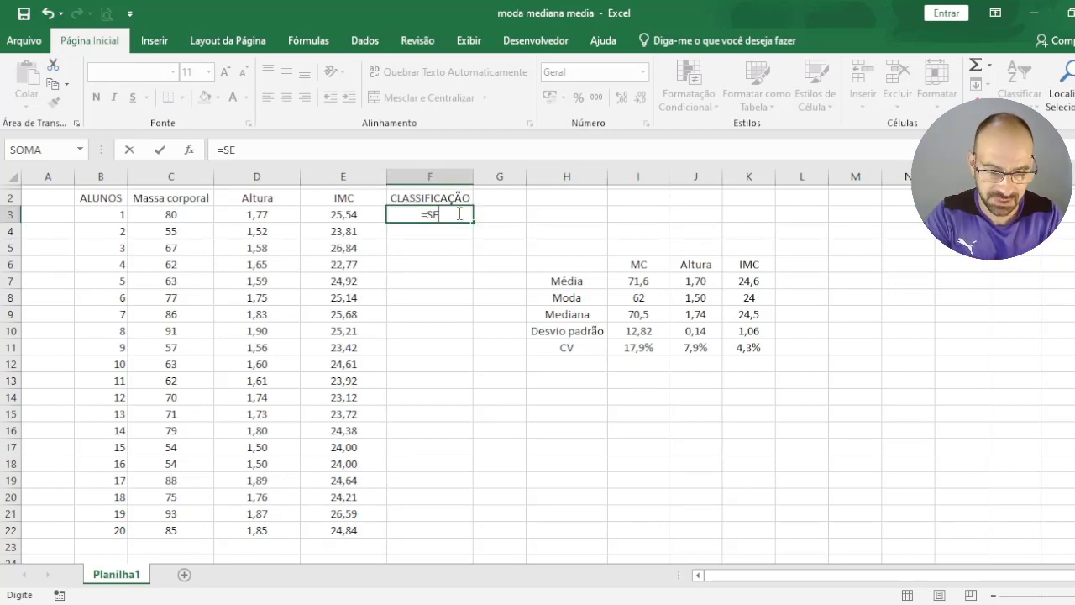
type("(")
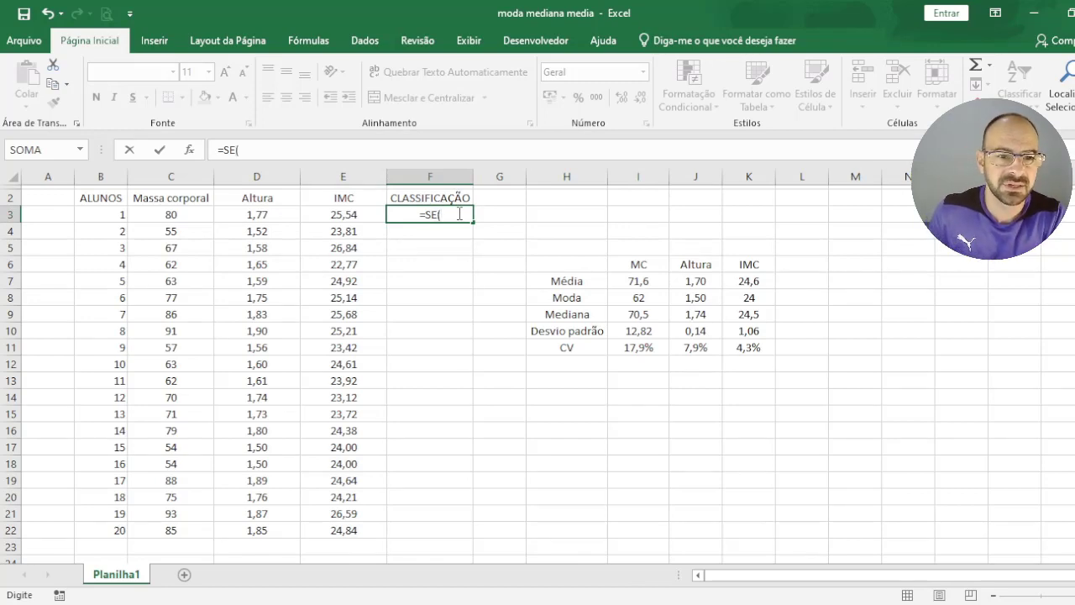
left_click(310, 214)
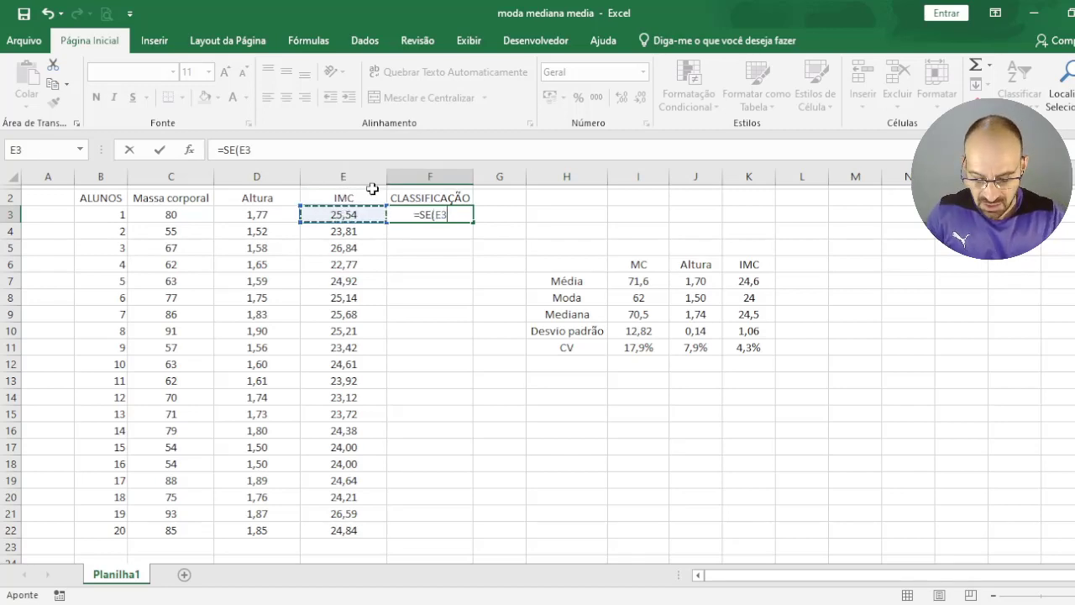
type(">")
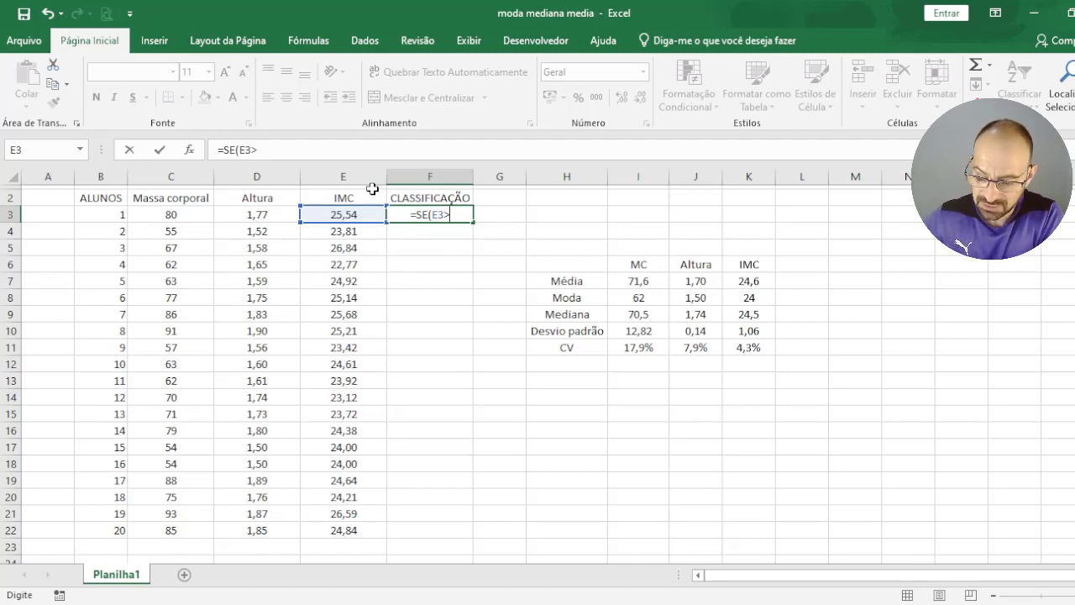
type("39,99")
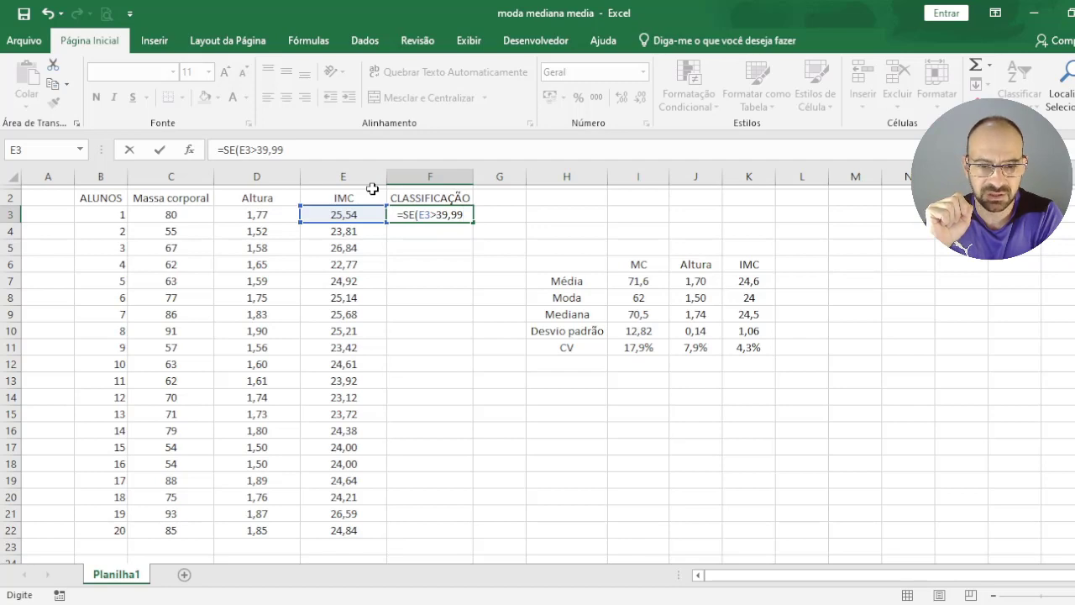
type(";")
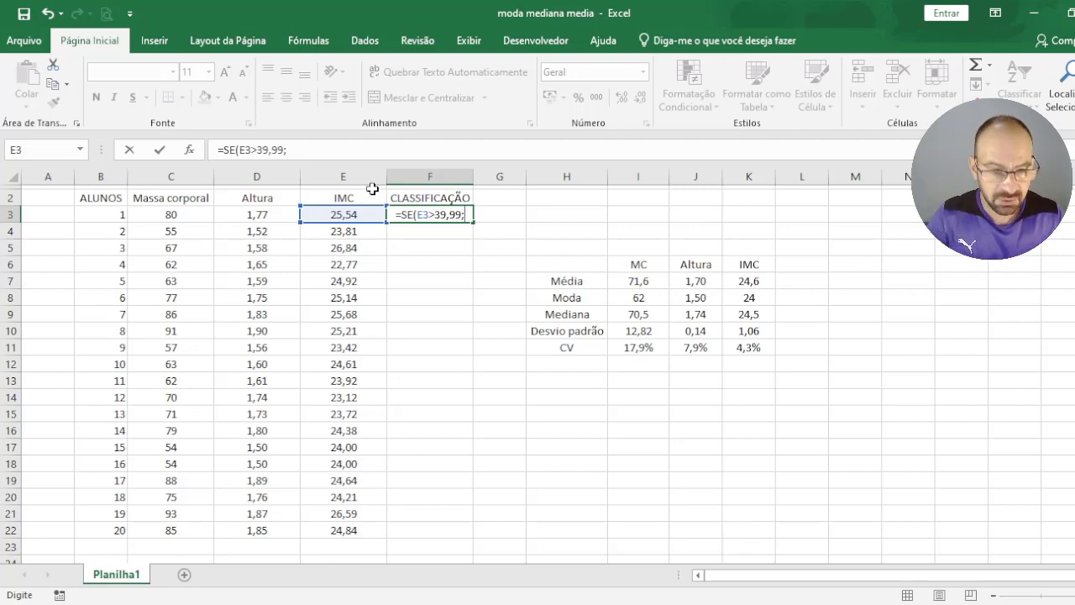
type("\"OBE")
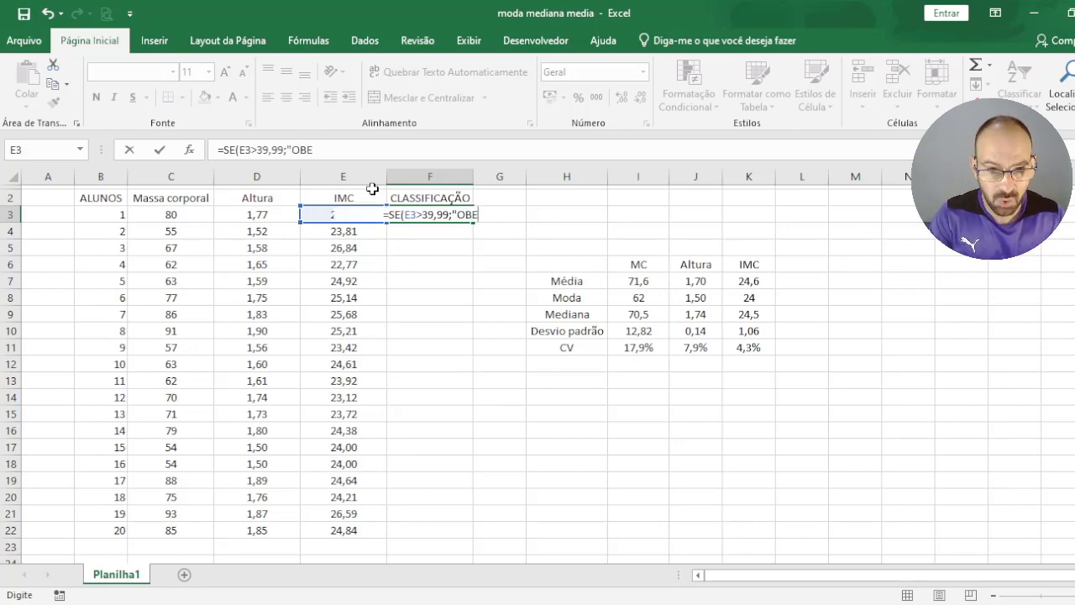
type("SO GRAU")
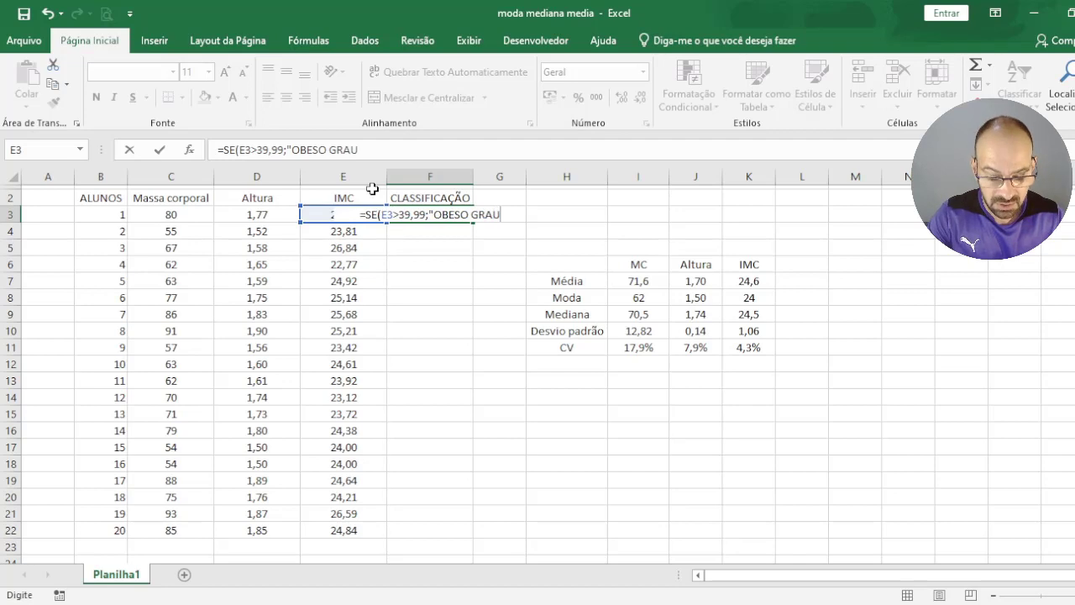
type(" III")
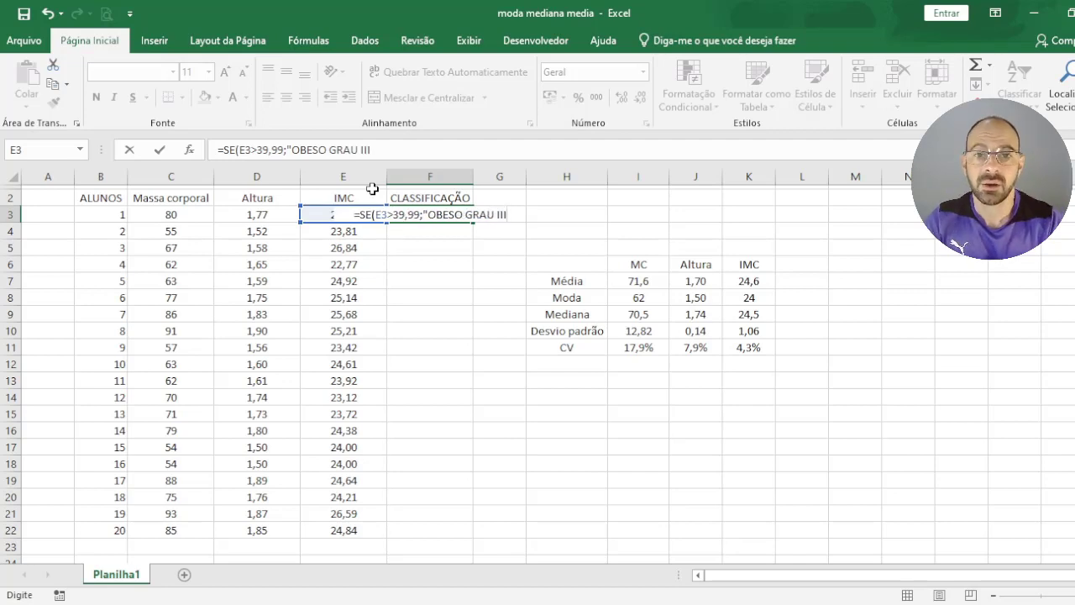
type("\"")
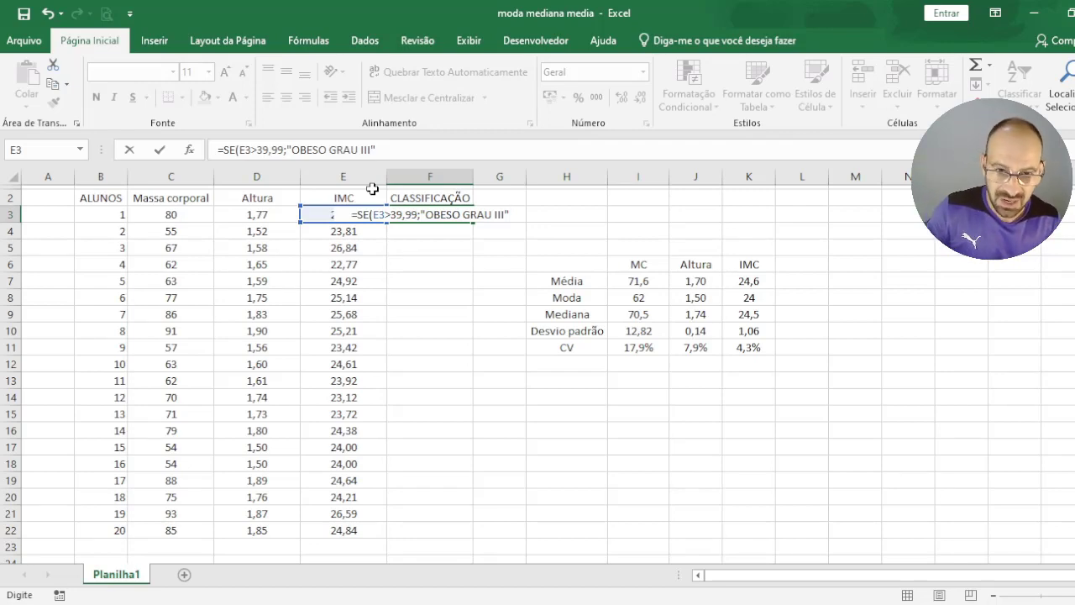
Step: Add a nested SE(E3>34,99 test labelled "OBESO GRAU II" to F3's formula
type(";")
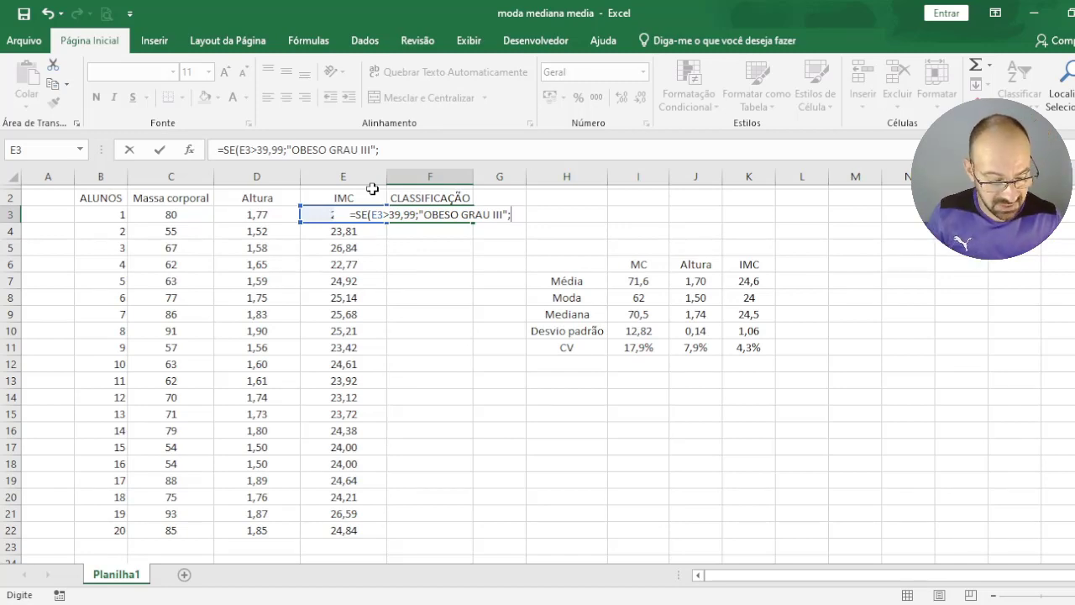
type("SE(")
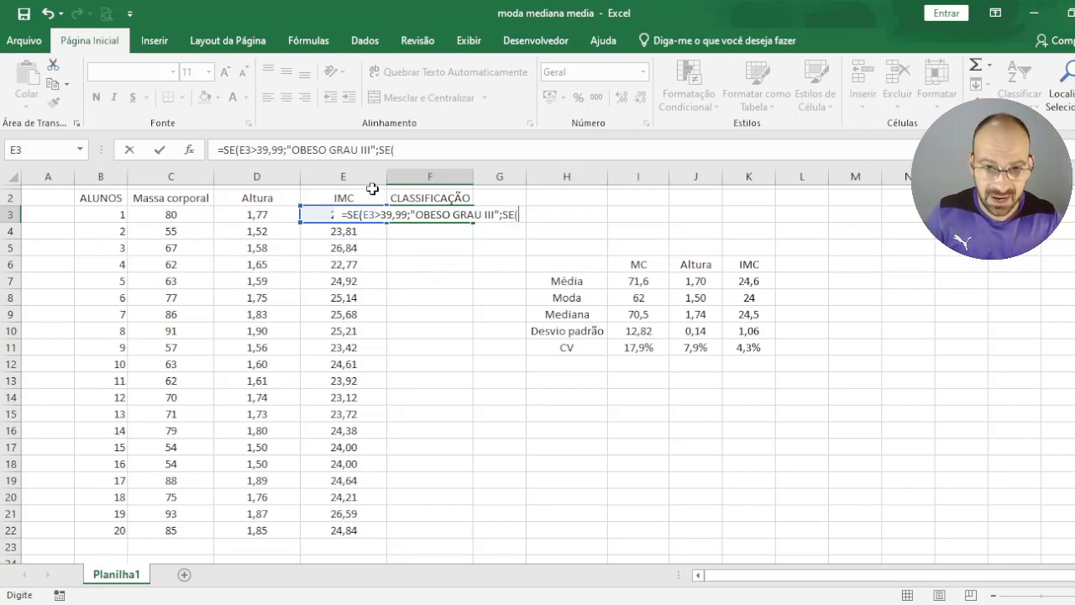
type("E3")
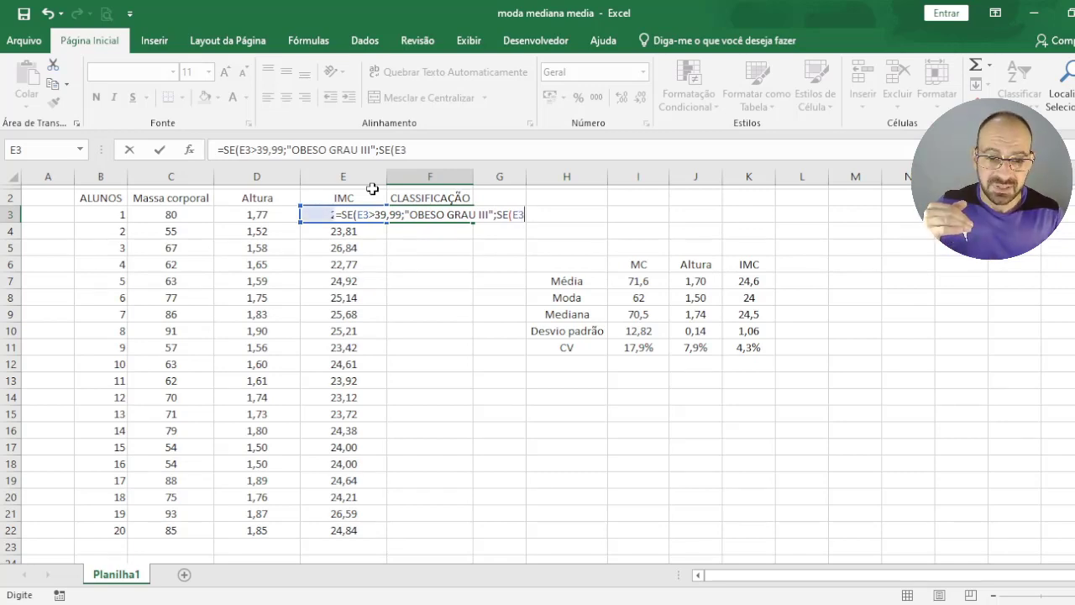
type(">")
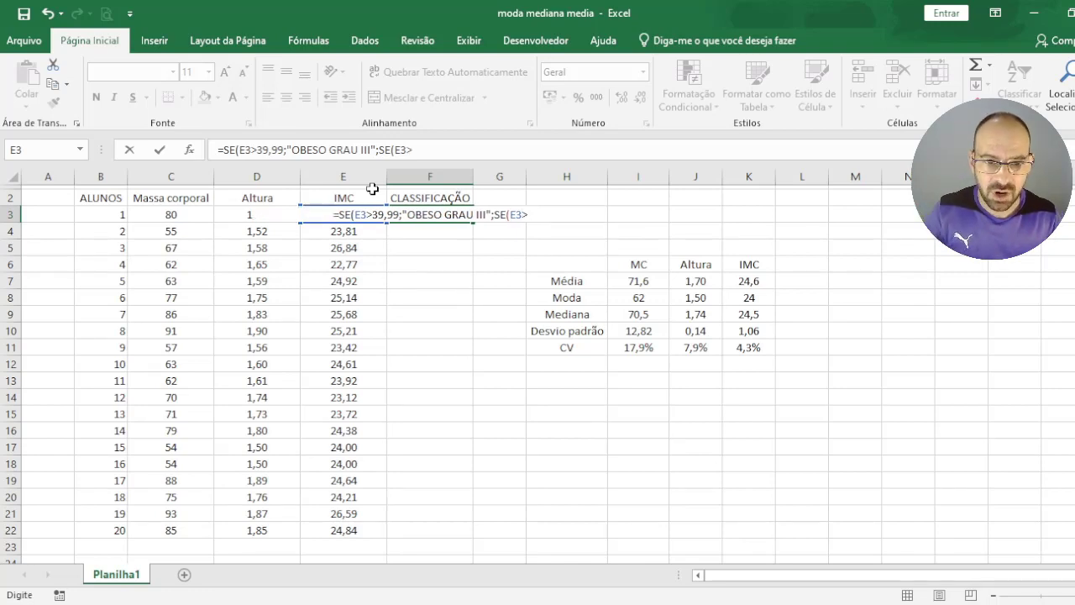
type("34")
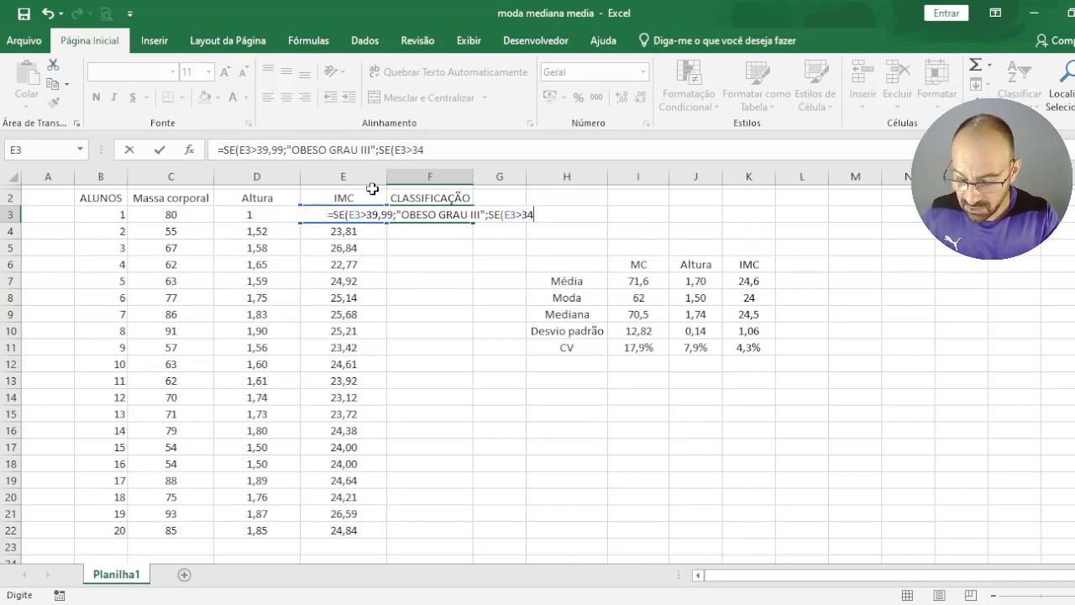
type(",99")
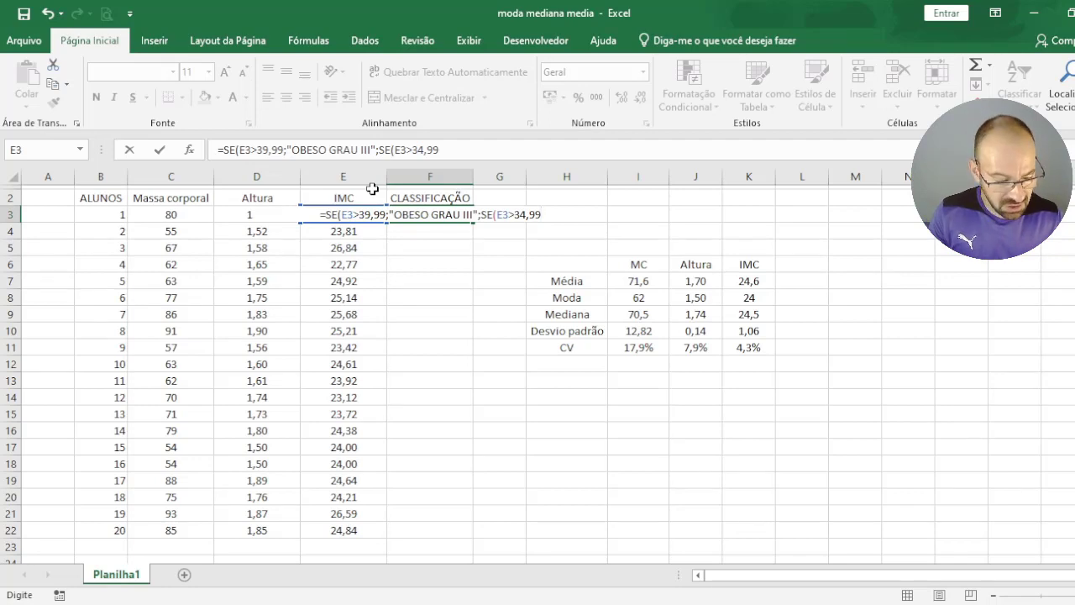
type("\"OBE")
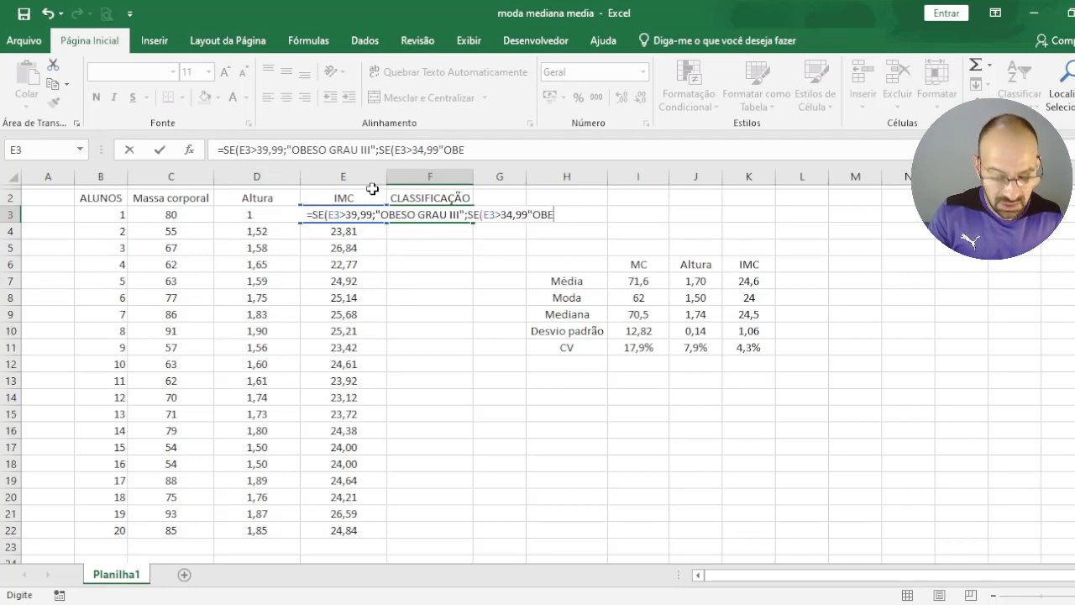
type("SO GR")
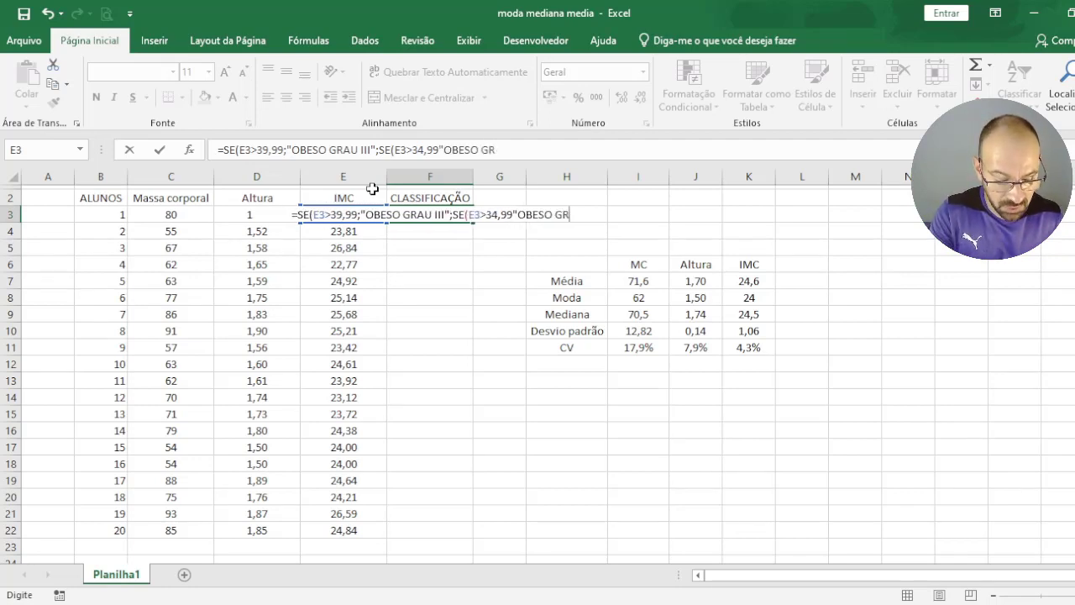
type("AU III")
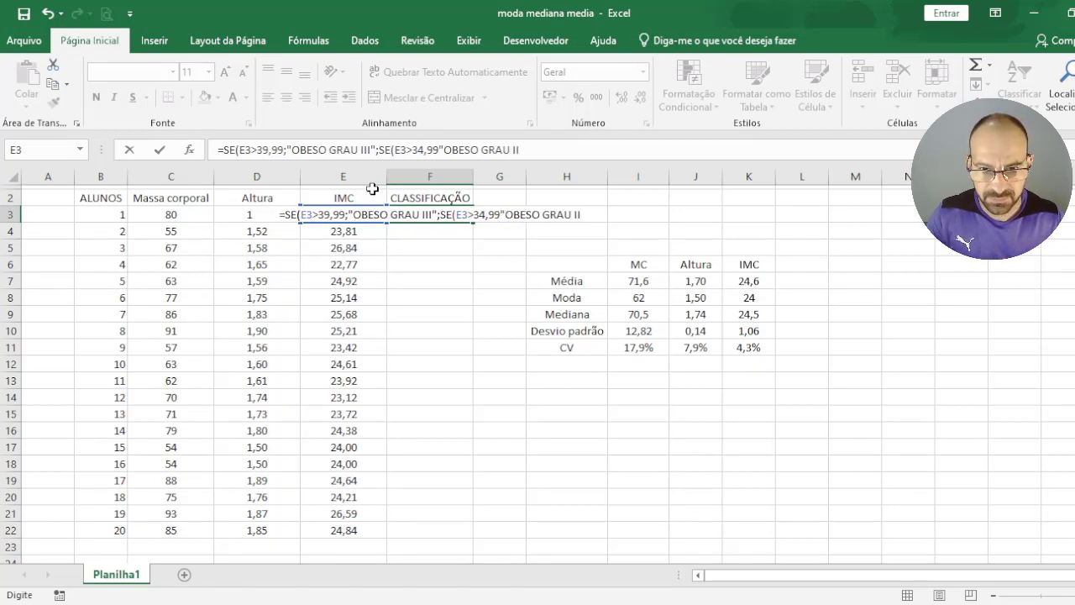
type("\"")
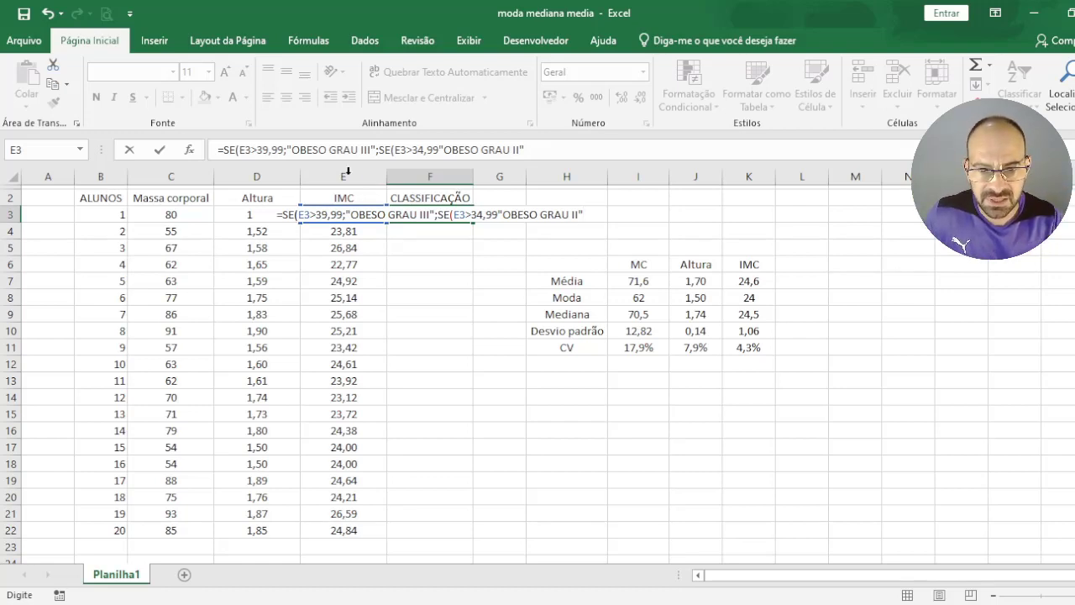
Step: Fix the separator before "OBESO GRAU II", then add "OBESO GRAU I" above 29,99 and begin an SE(E3>24,99 test
left_click(498, 215)
type(";\"OBESO GRAU II\"")
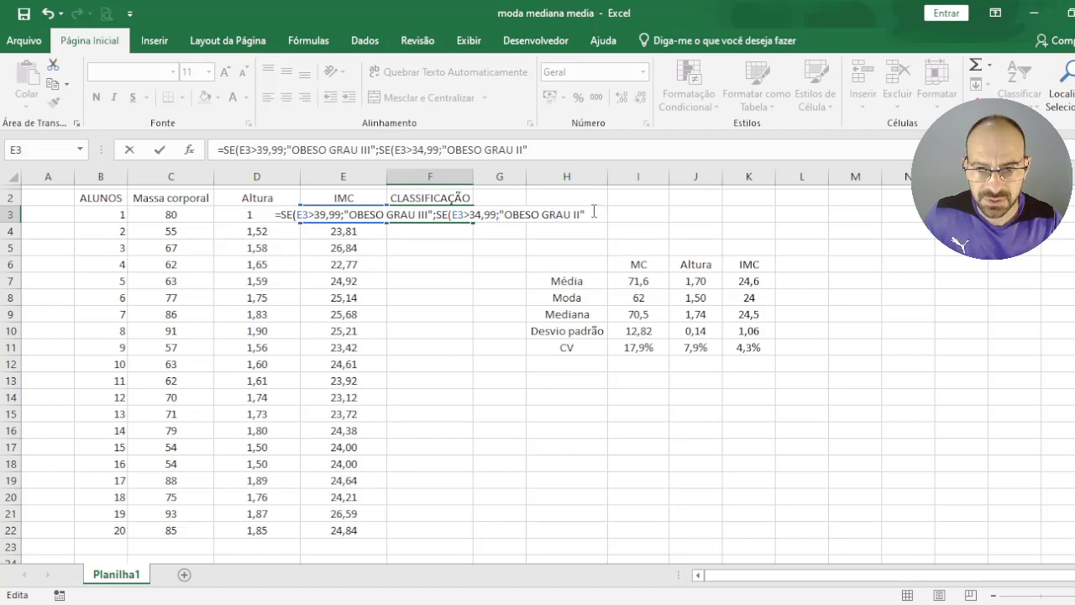
type(";")
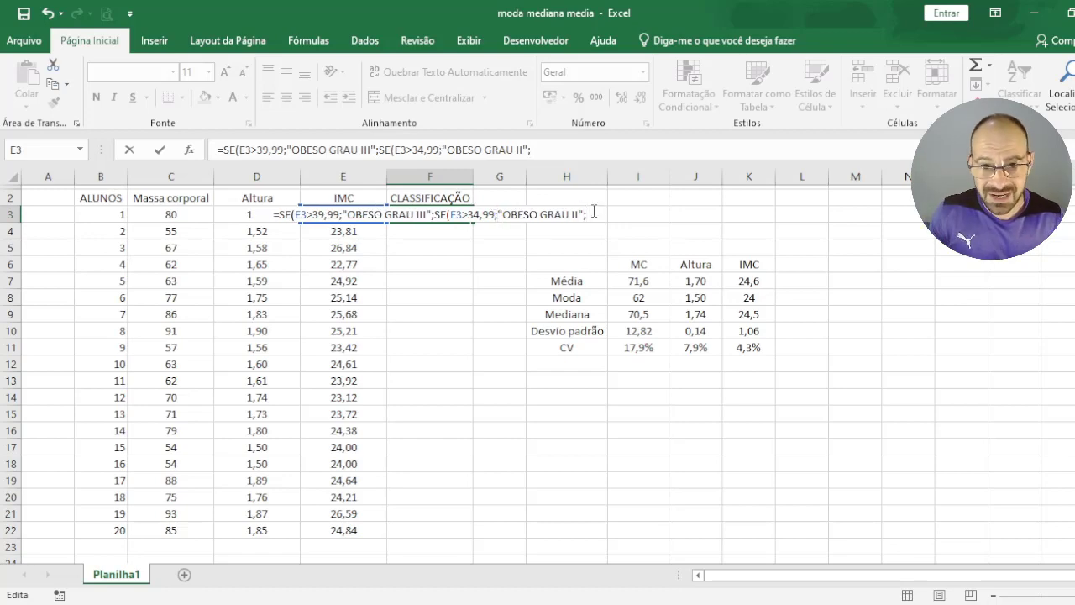
type("S")
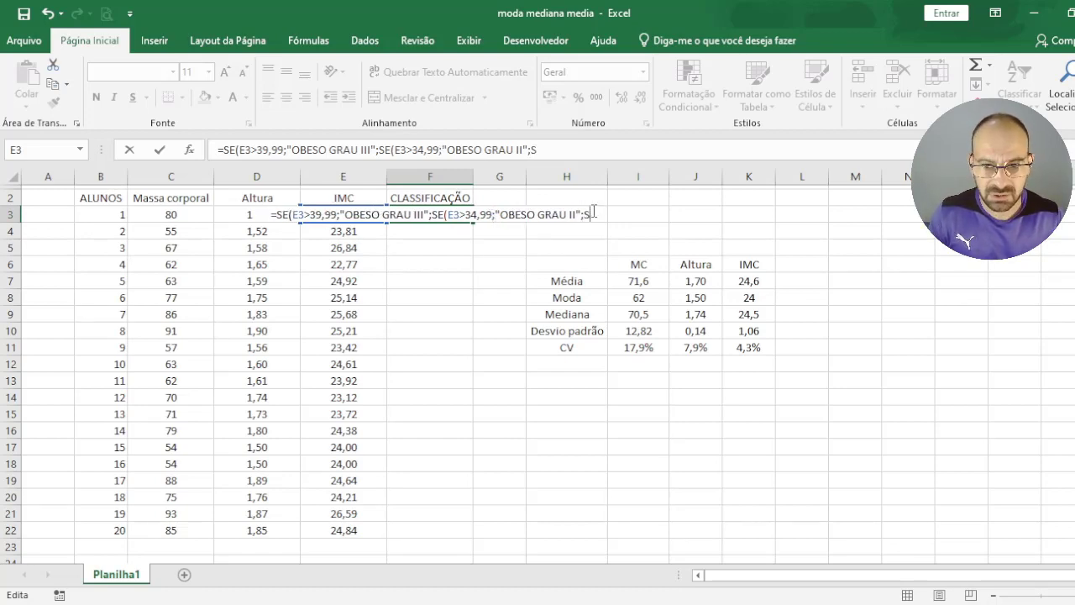
type("E(")
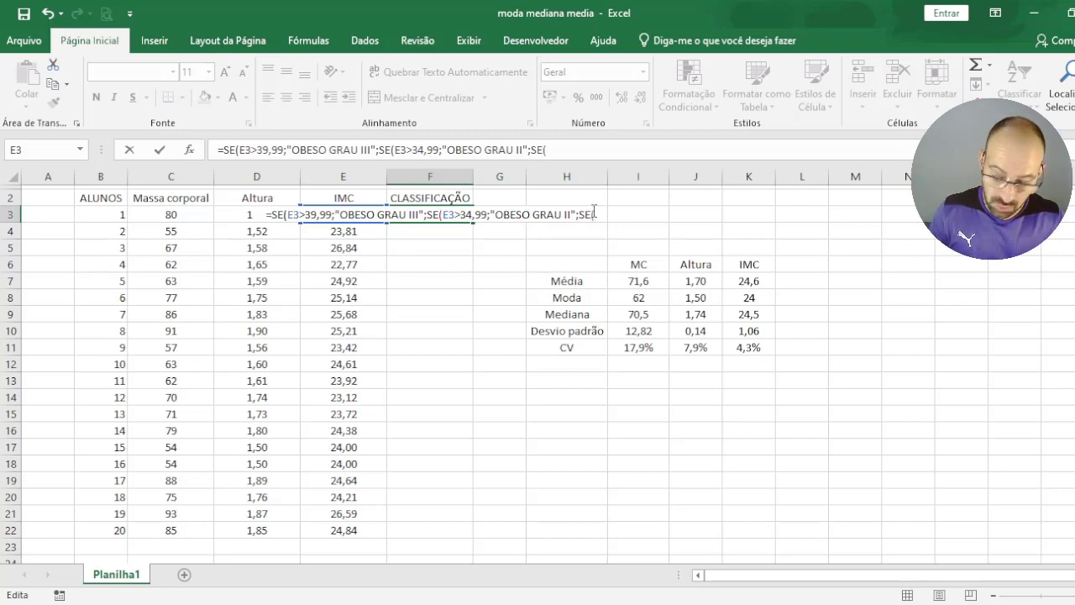
type("E3>")
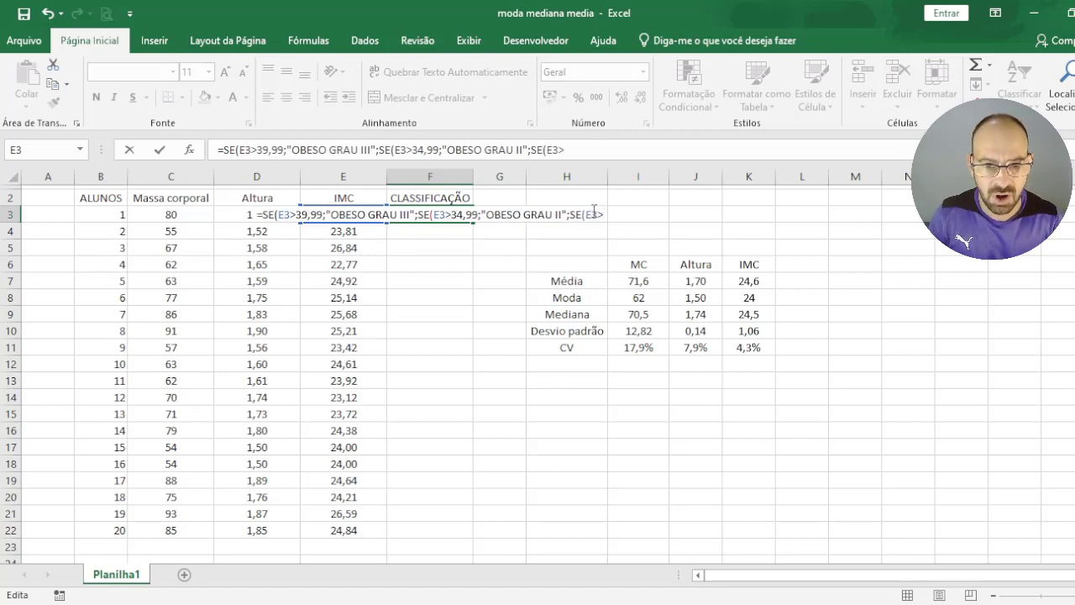
type("29,")
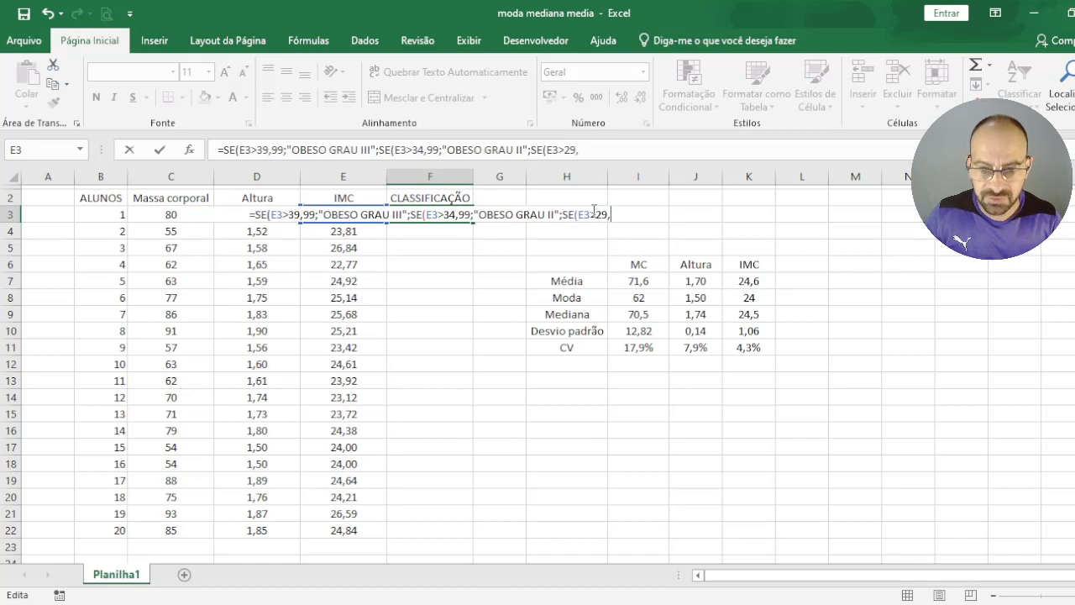
type("99")
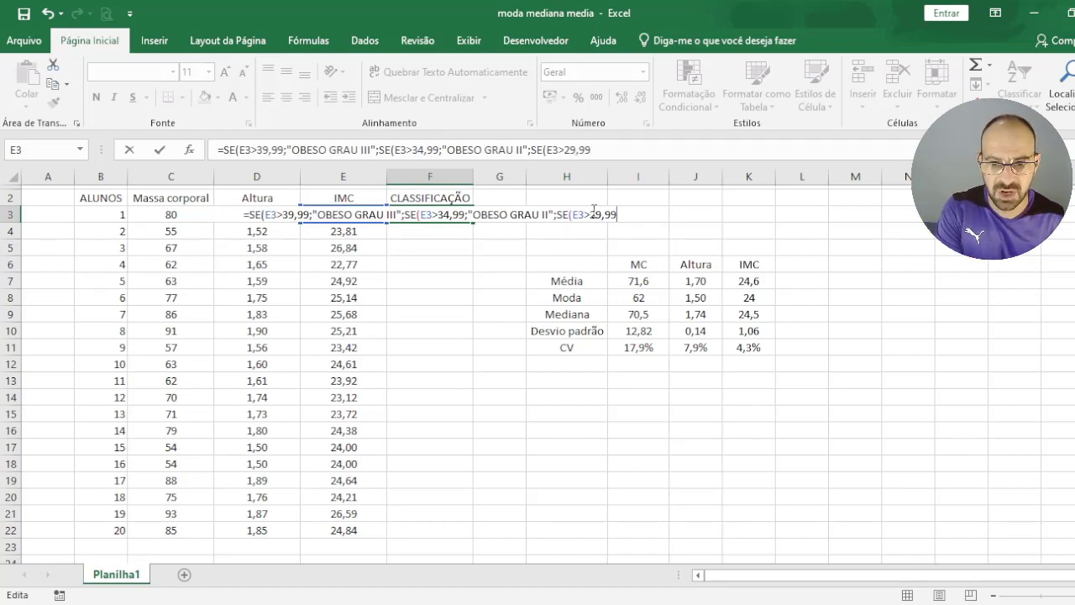
type(";\"")
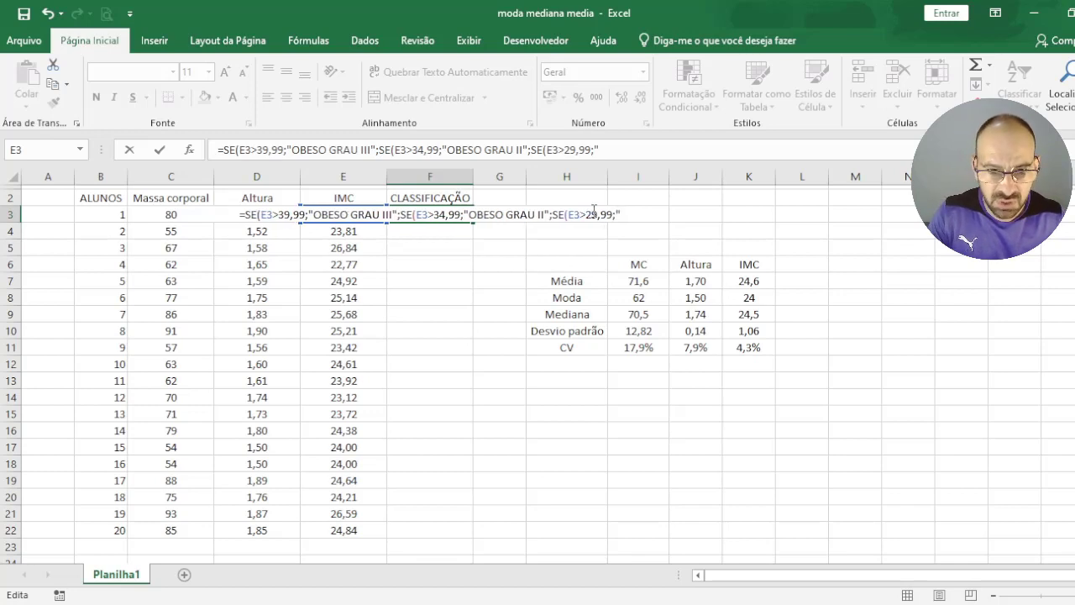
type("OB")
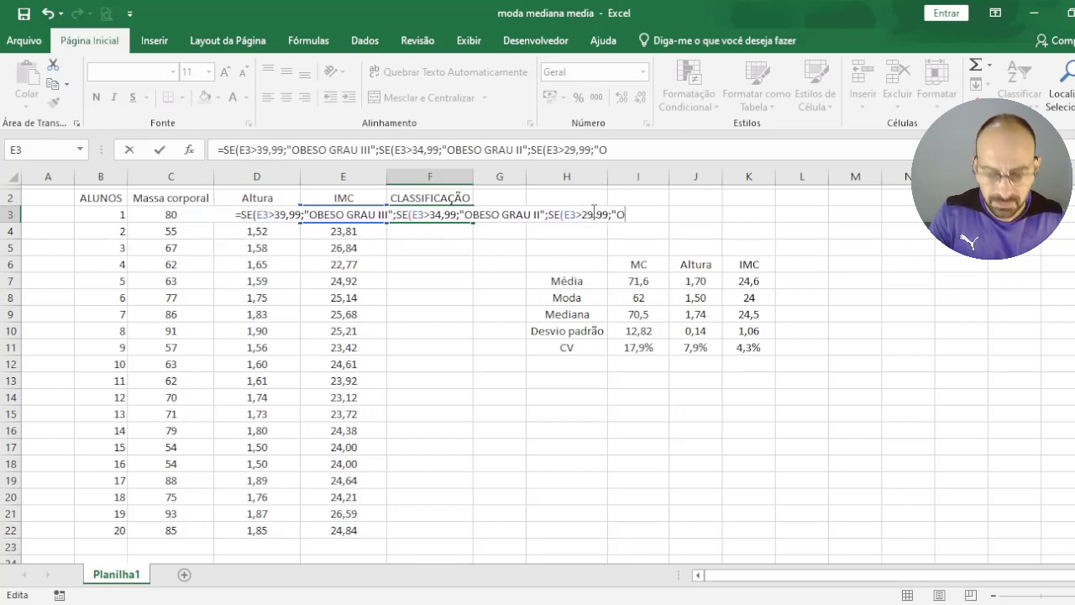
type("ESO GRAU I")
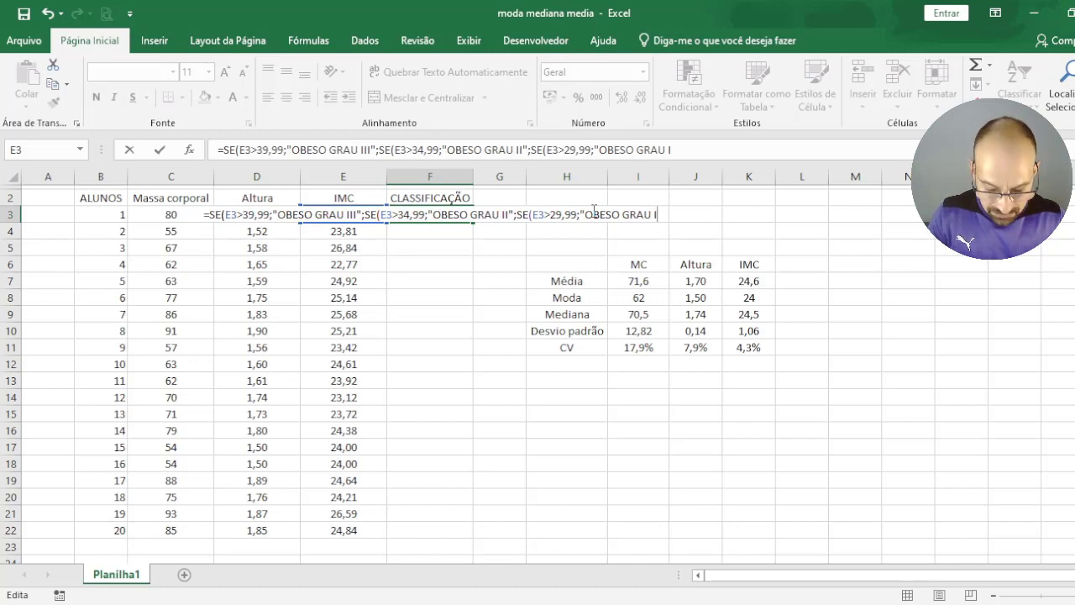
type("\"")
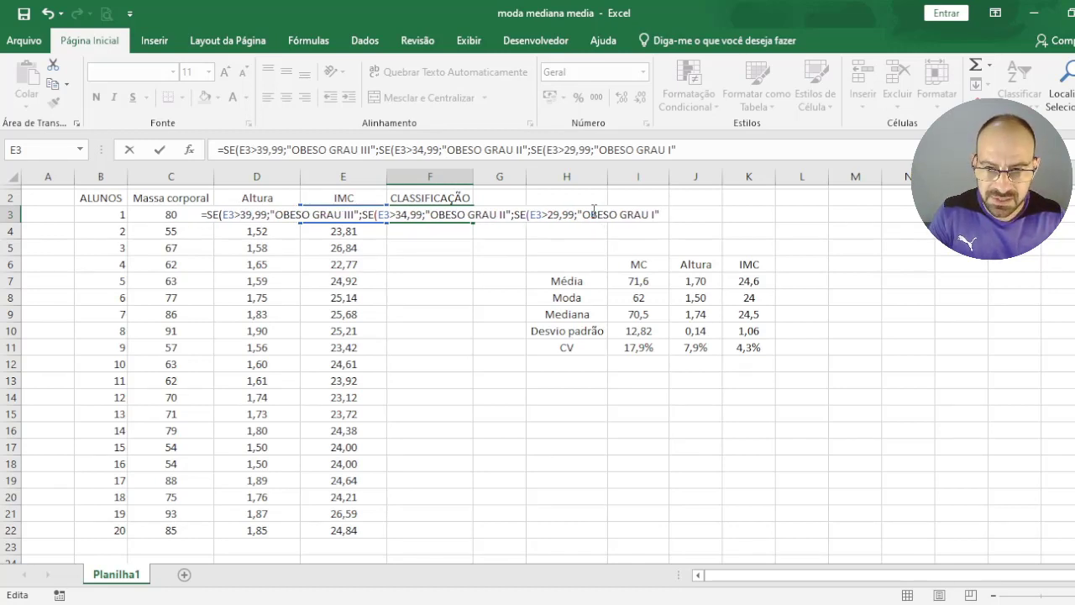
type(";")
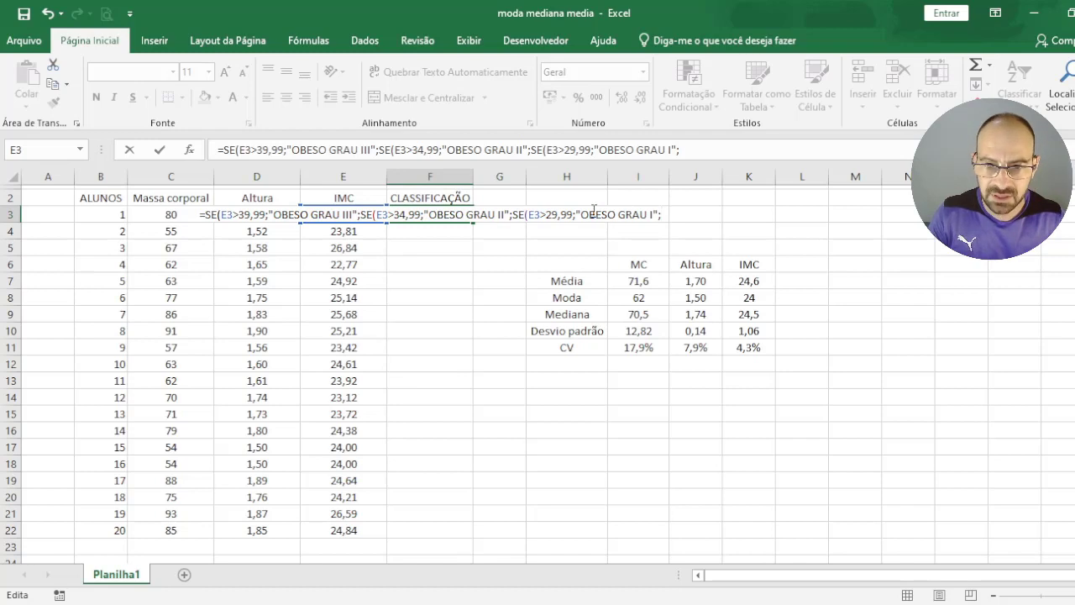
type("SE(")
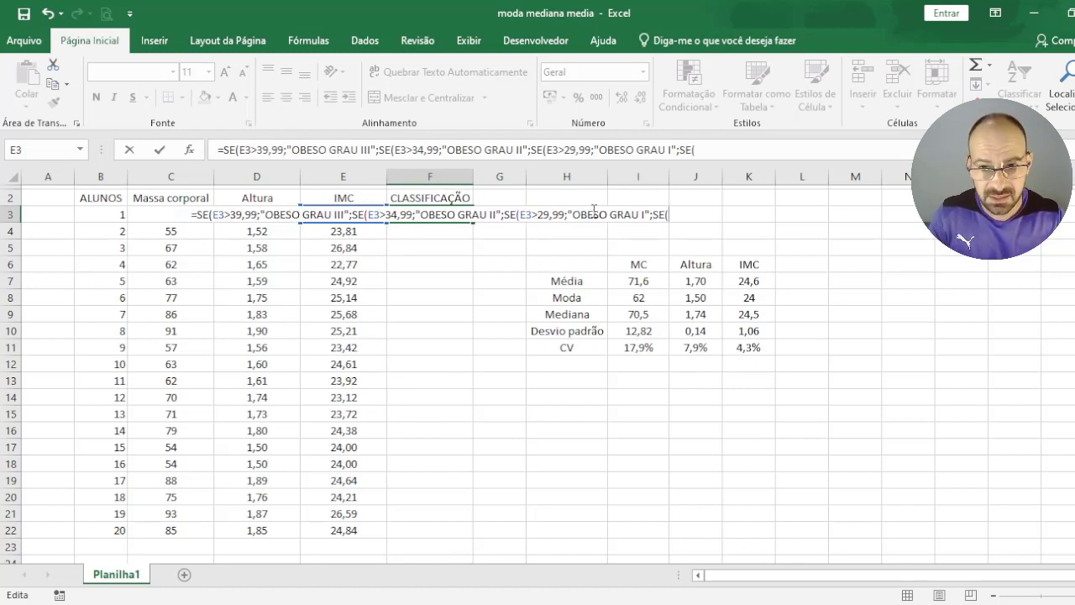
type("E3>")
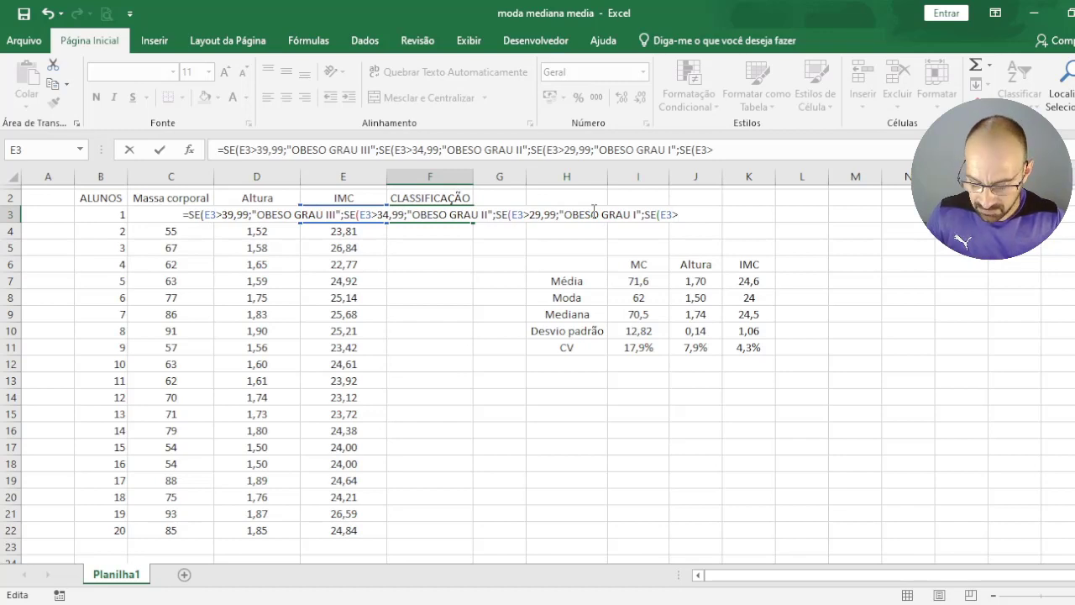
type("24,99")
Step: Finish F3 with SOBREPESO, PESO ADEQUADO above 18,49 and BAIXO PESO fallback, closing all parentheses
type(";")
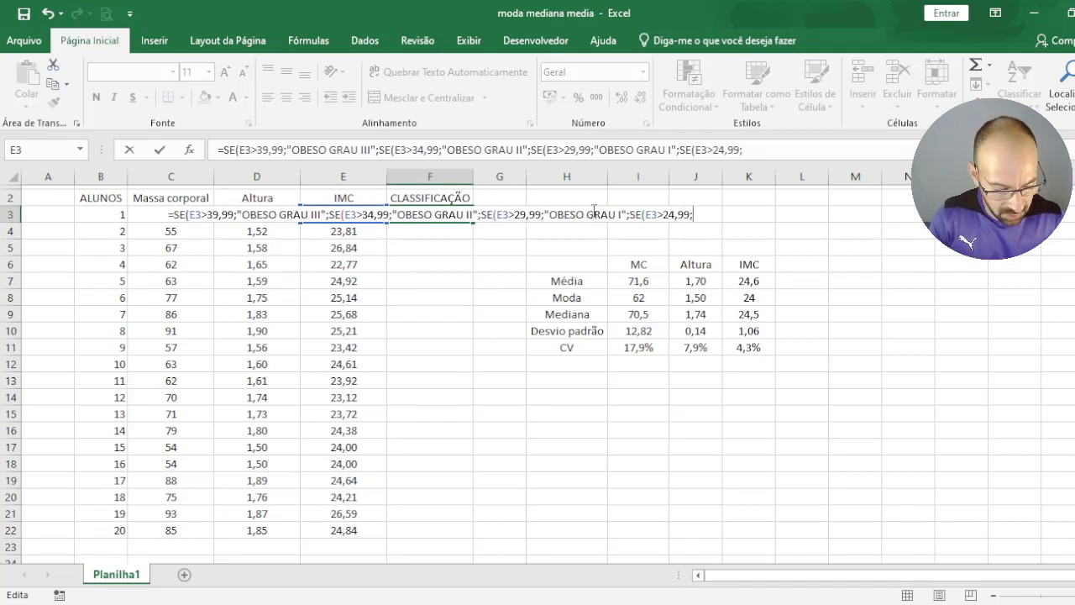
type("\"SOBREPES")
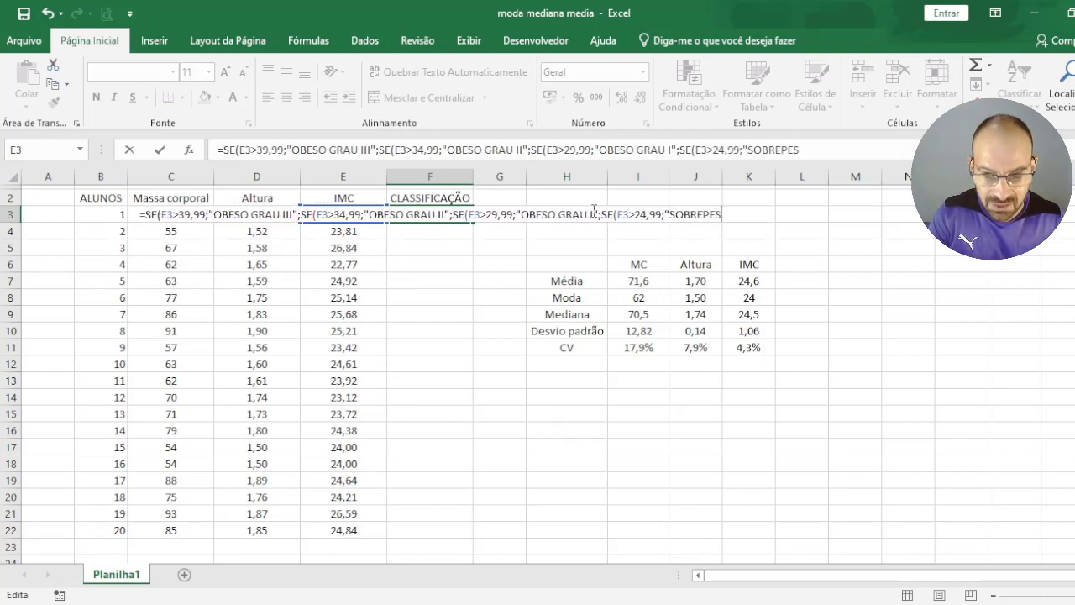
type("O\"")
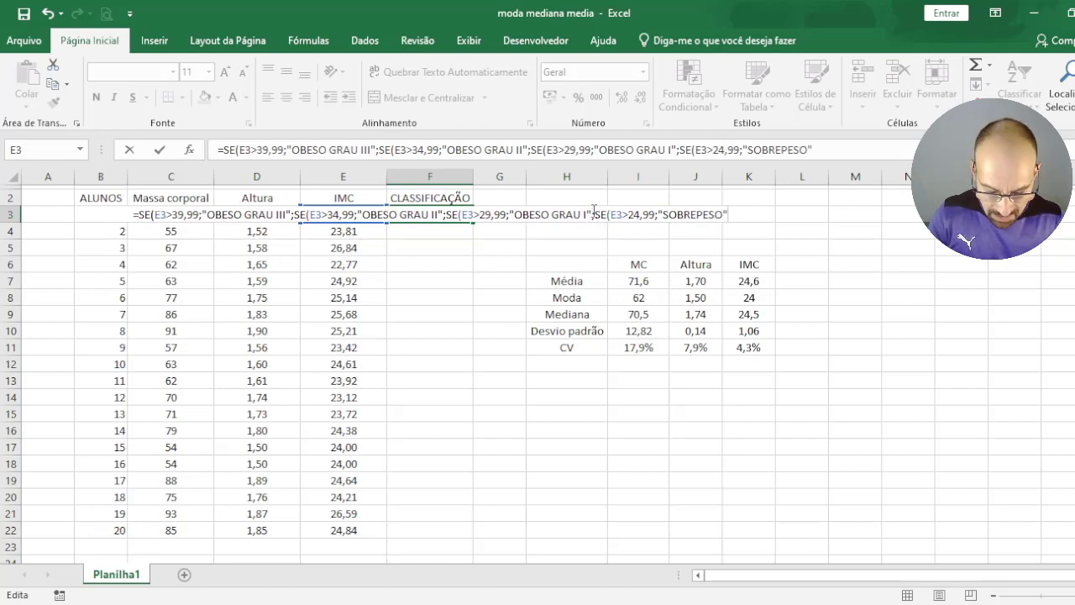
type(";S")
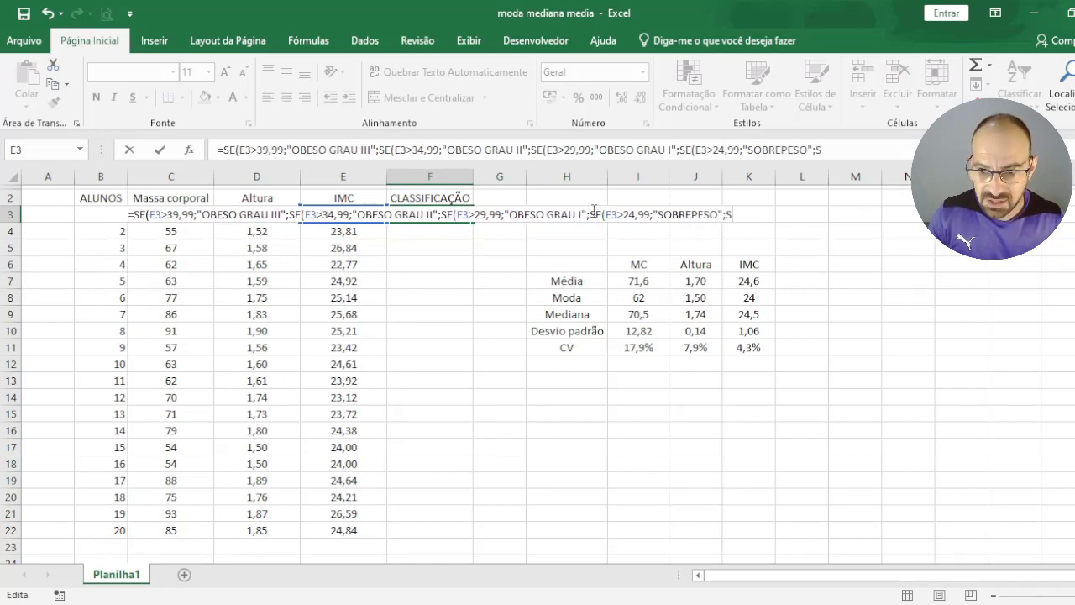
type("E(")
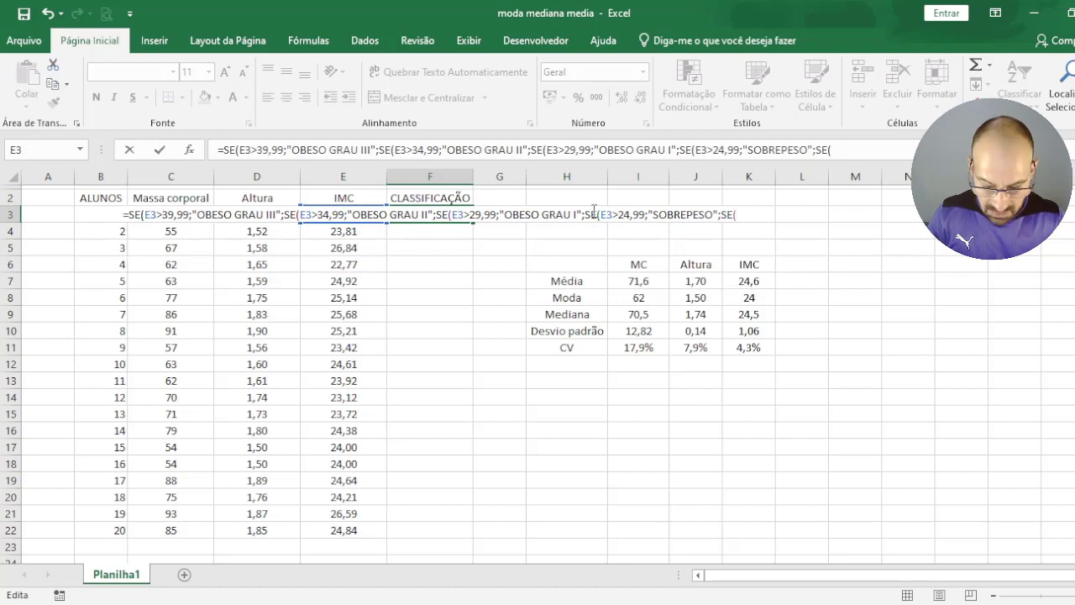
type("E3>")
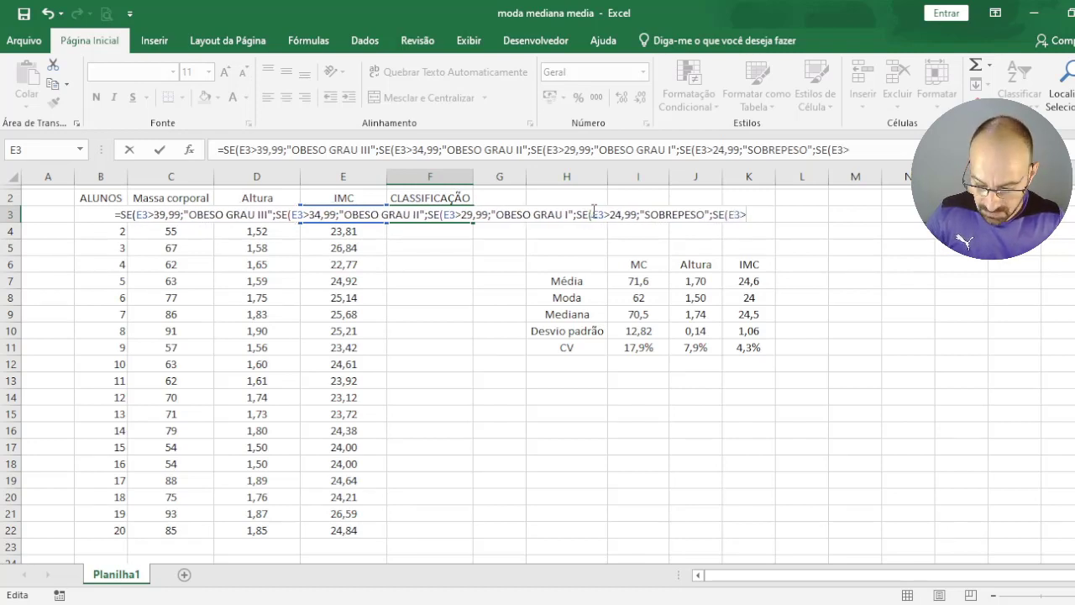
type("18,49")
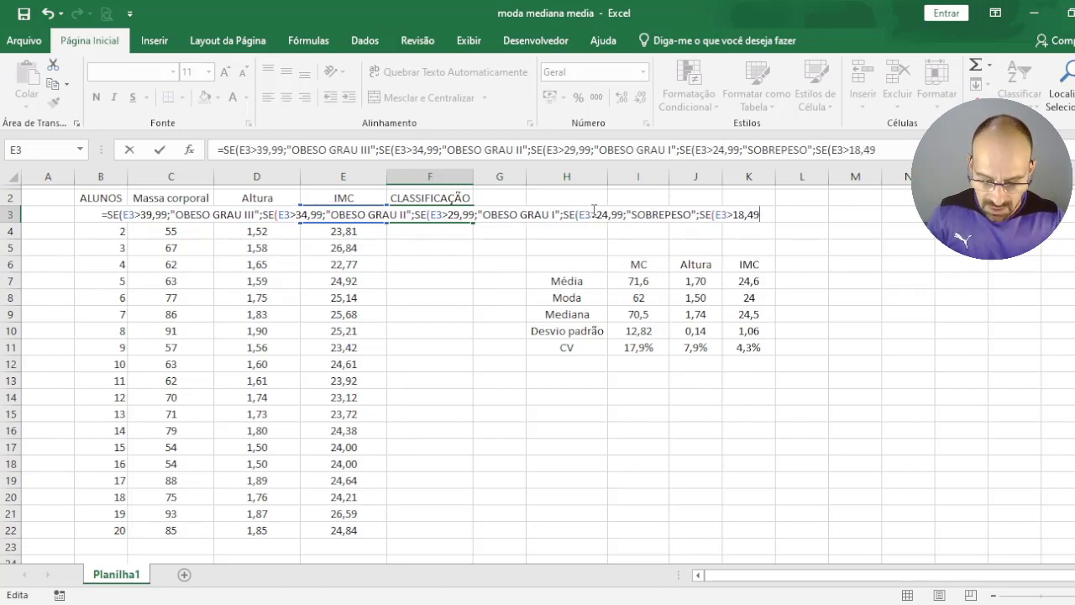
type(";")
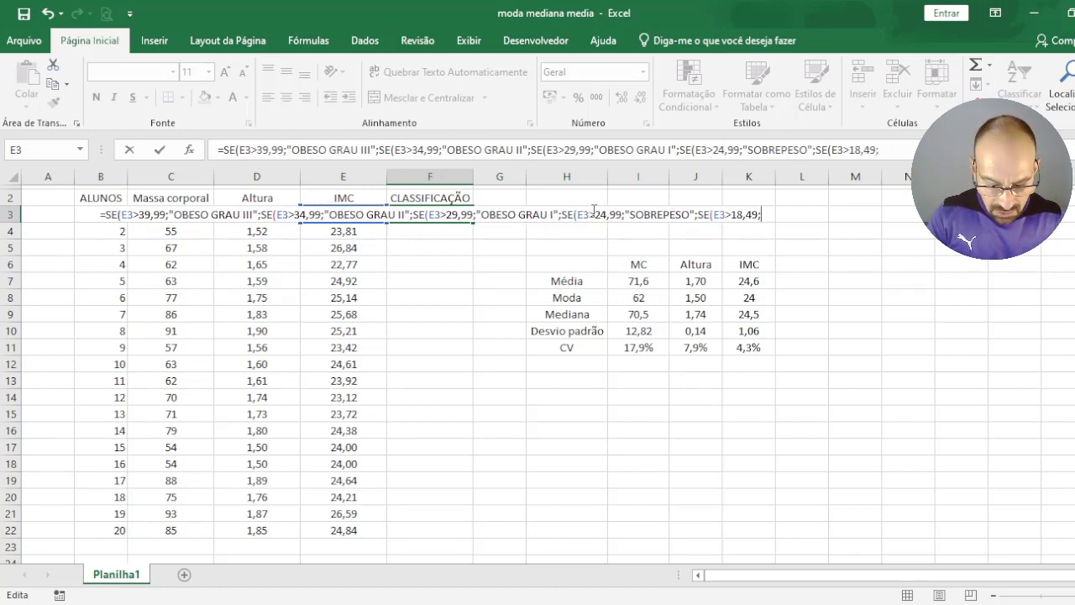
type("P")
key("BackSpace")
type("\"")
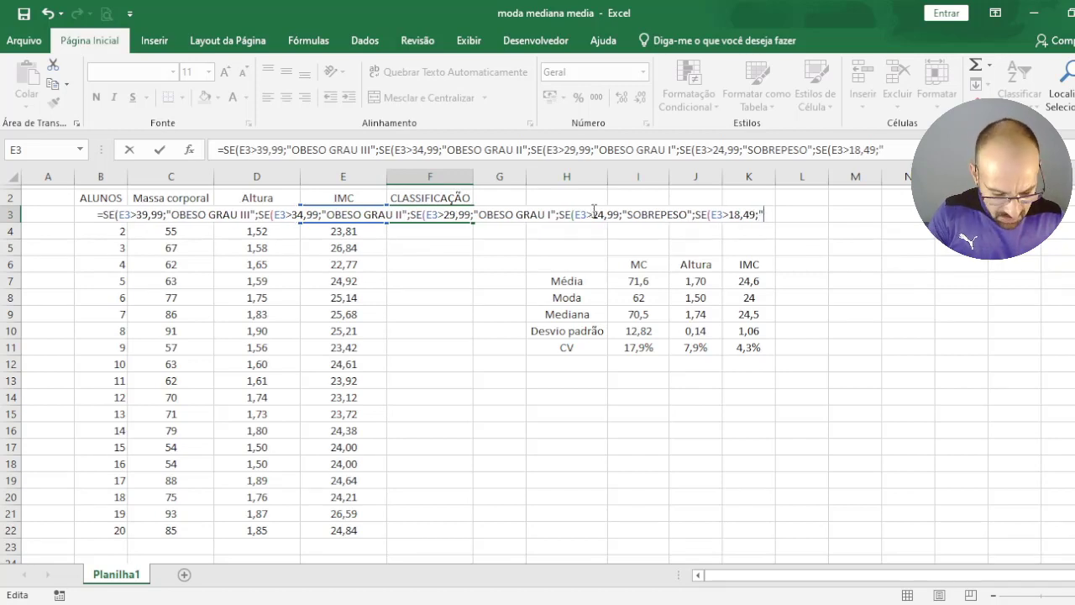
type("PESO ADEQUAD")
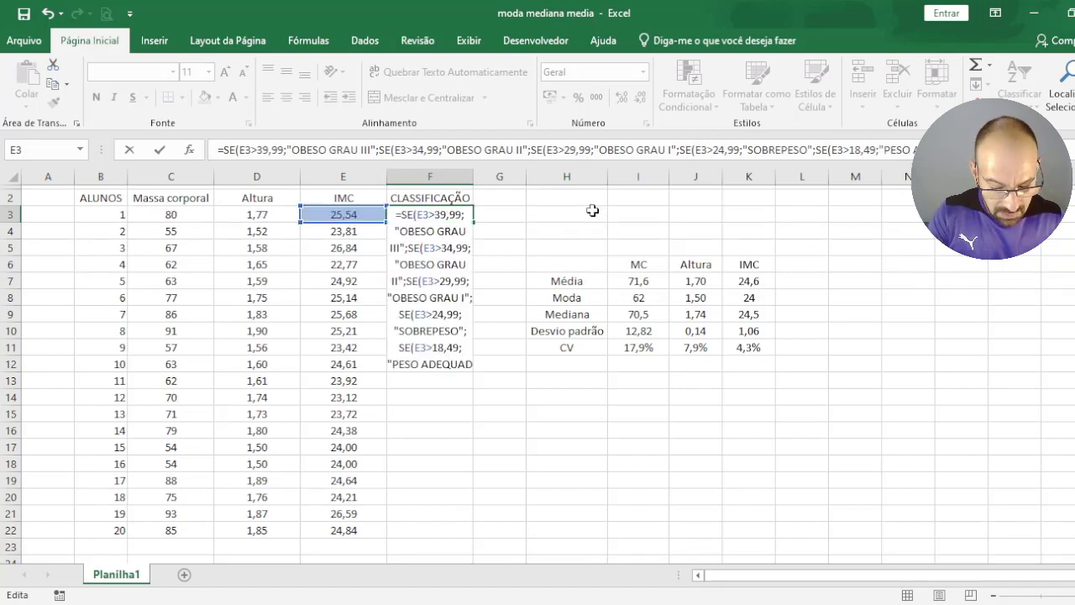
type("O\"")
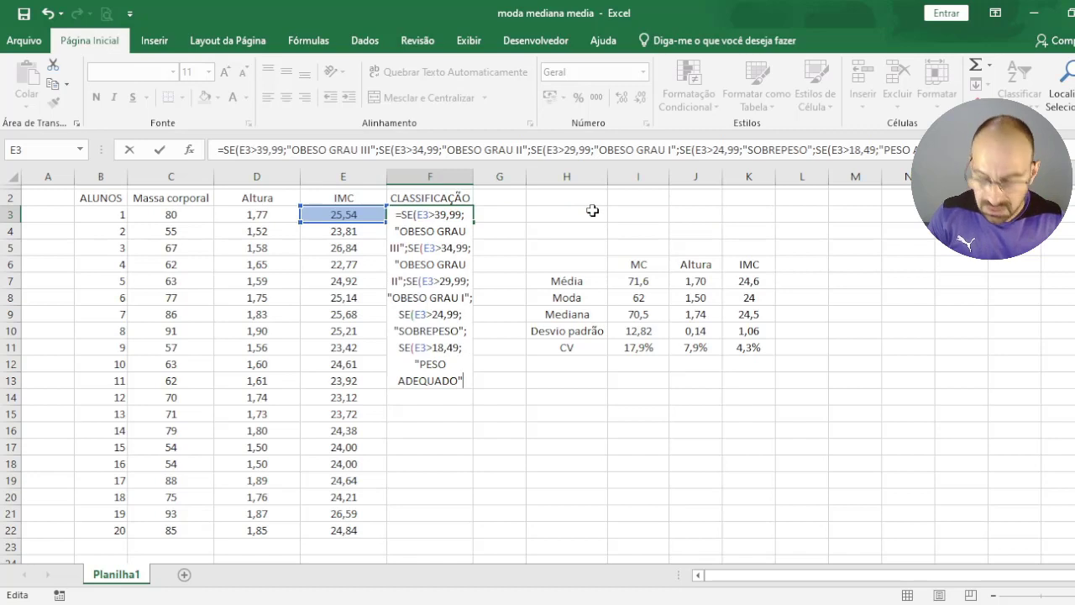
type(";")
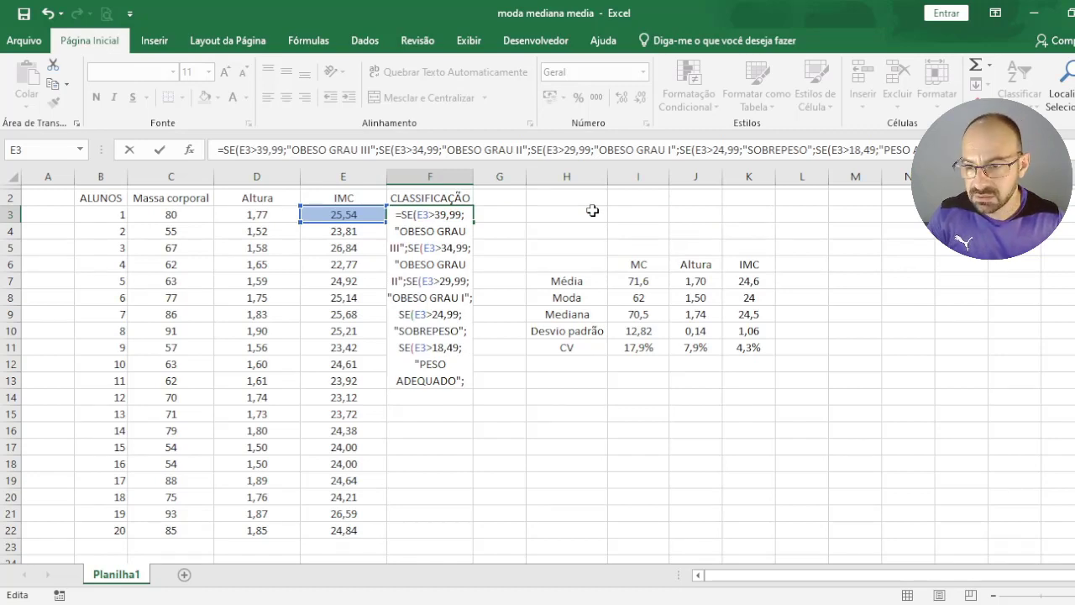
type("\"BAIXO")
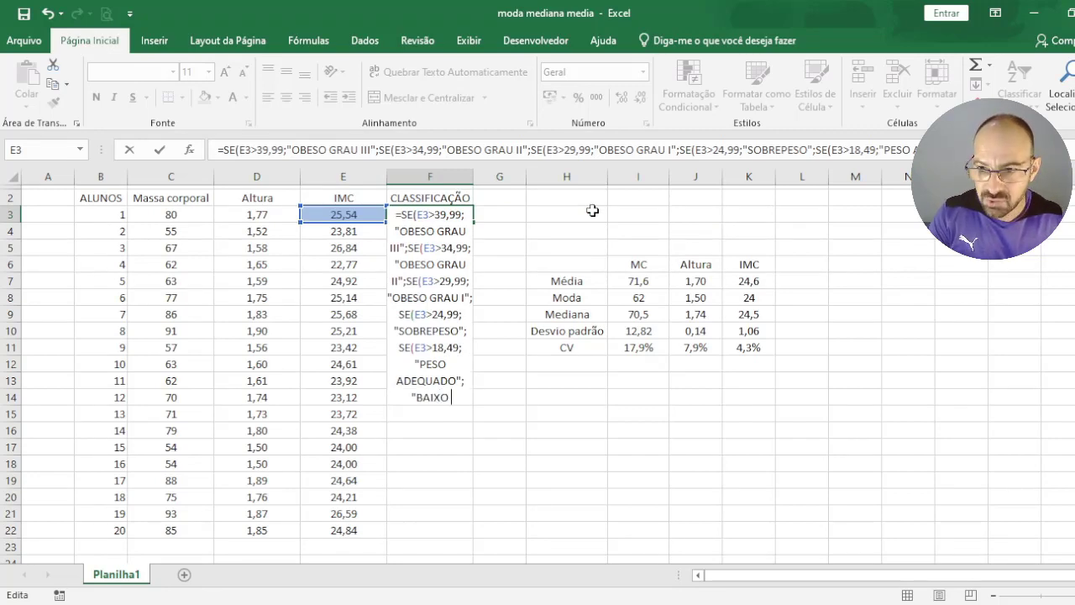
type(" PESO")
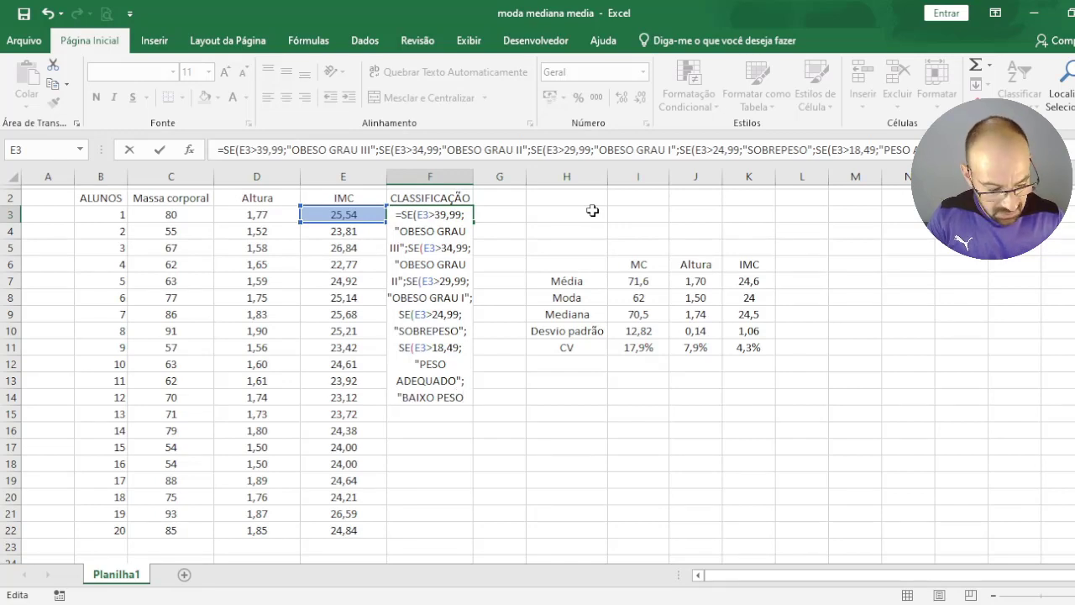
type("\")")
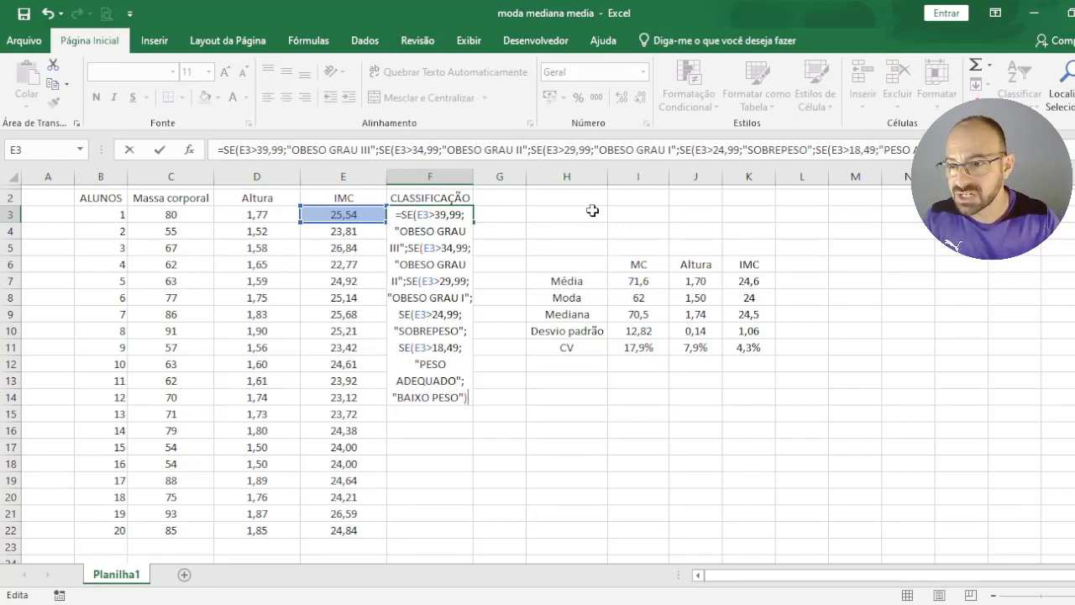
type("))")
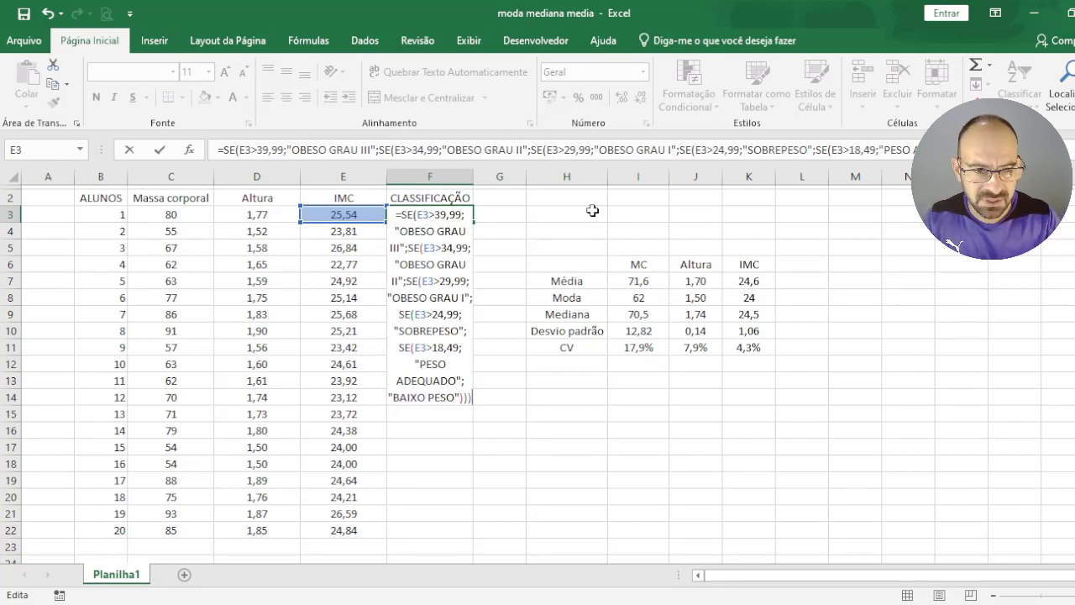
type("))")
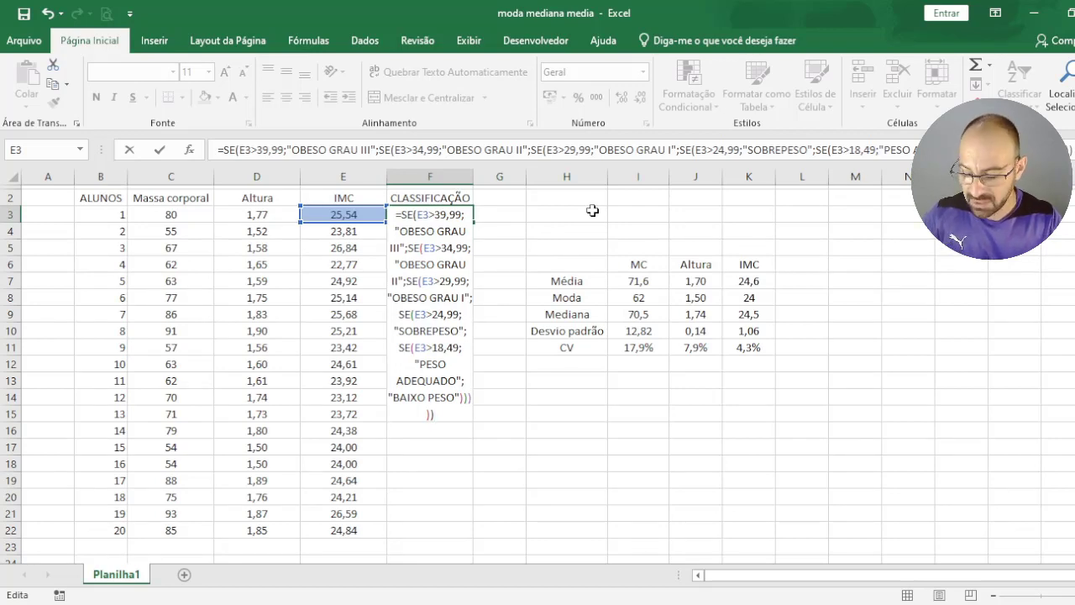
key("Return")
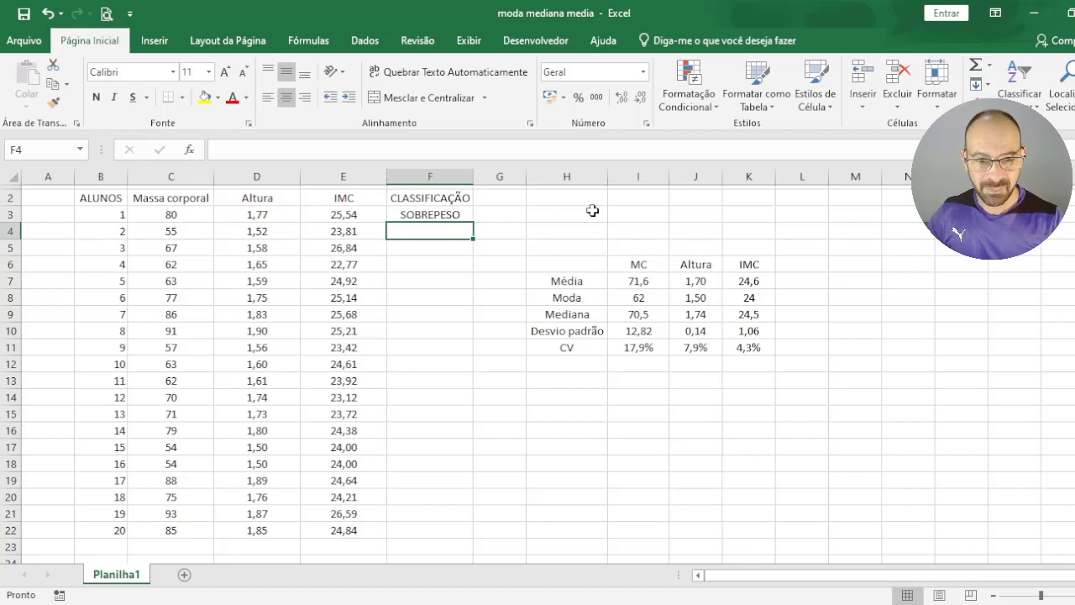
Step: Change the first student's mass in C3 to 78
left_click(429, 217)
left_click(475, 283)
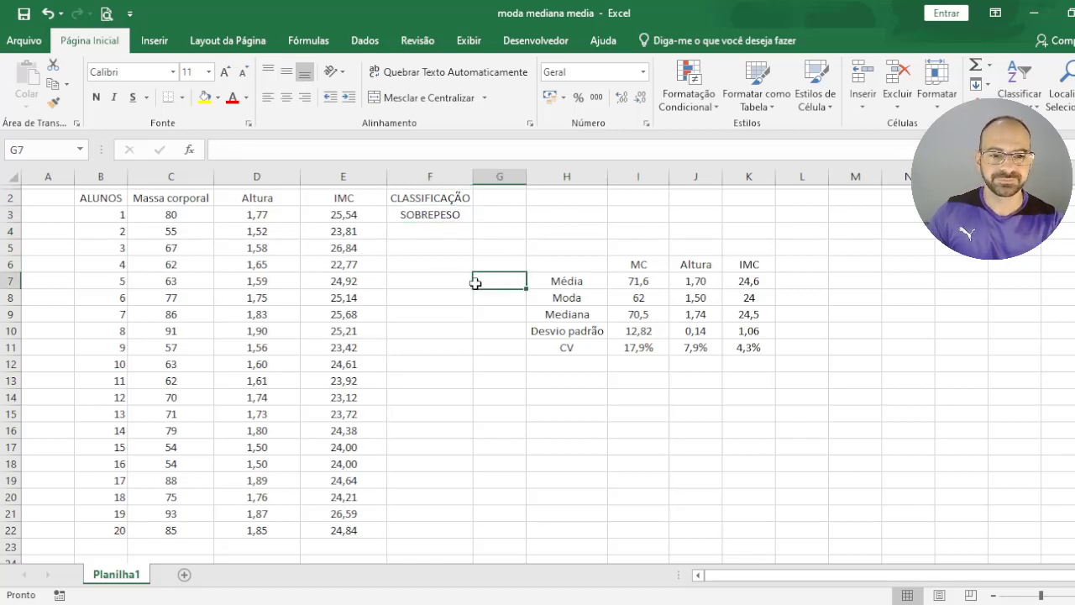
key("Up")
key("Up")
key("Up")
key("Left")
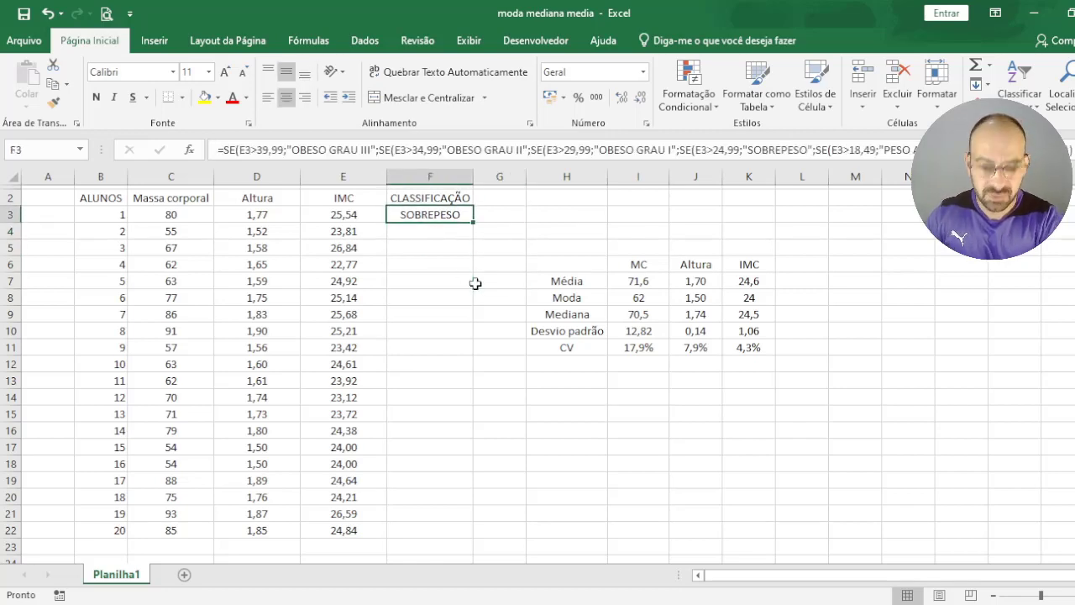
key("Left")
key("Left")
key("Left")
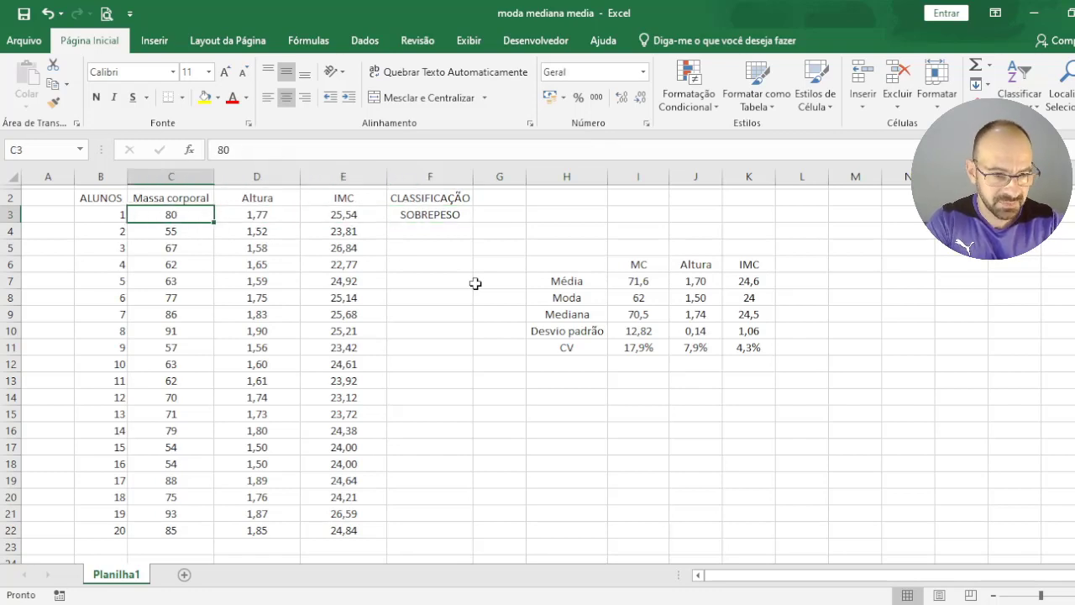
type("78")
key("Return")
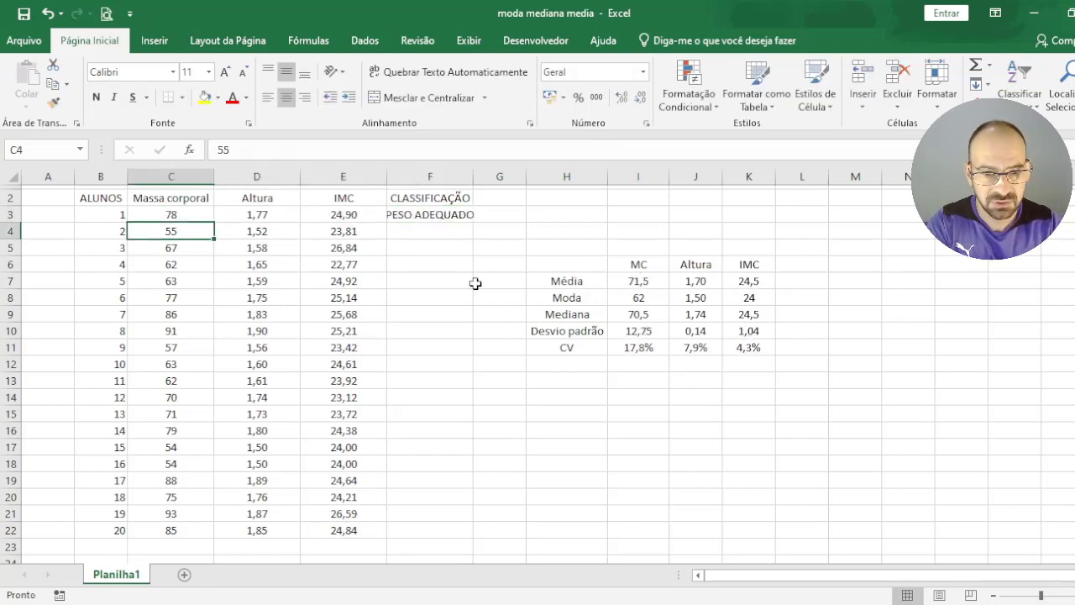
Step: Widen columns C:F equally and make headers B2:F2 bold, size 12, with light peach fill
left_click_drag(473, 176, 488, 176)
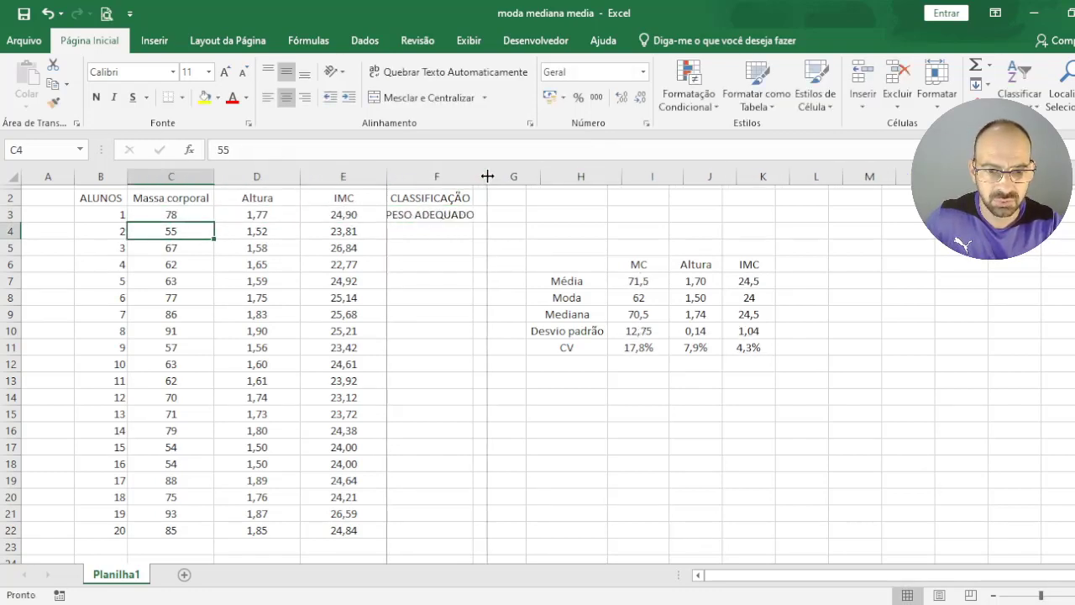
left_click_drag(141, 173, 493, 176)
left_click(252, 201)
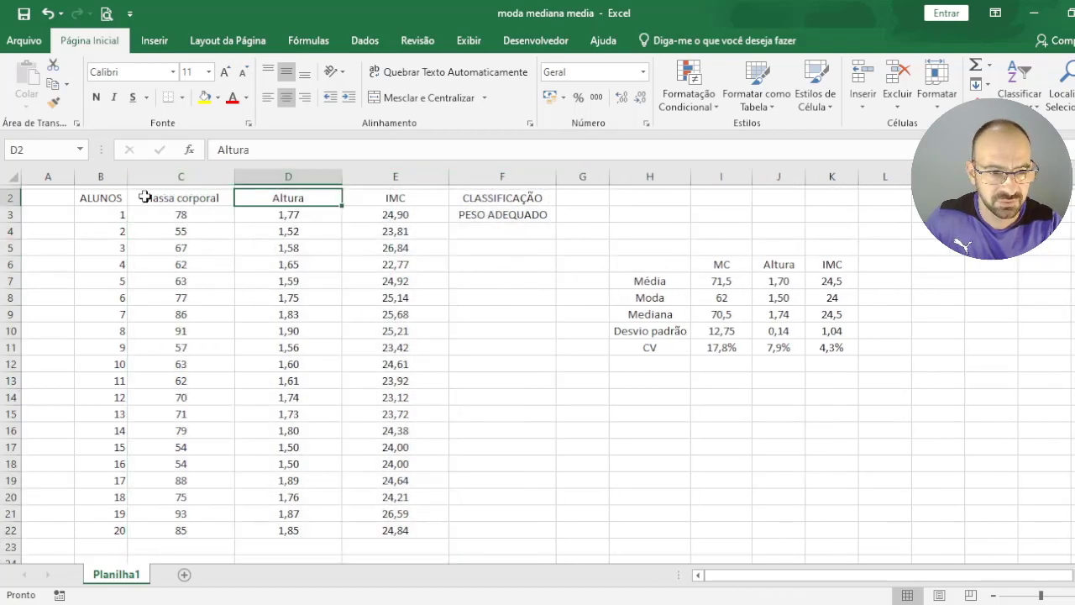
left_click_drag(147, 198, 488, 198)
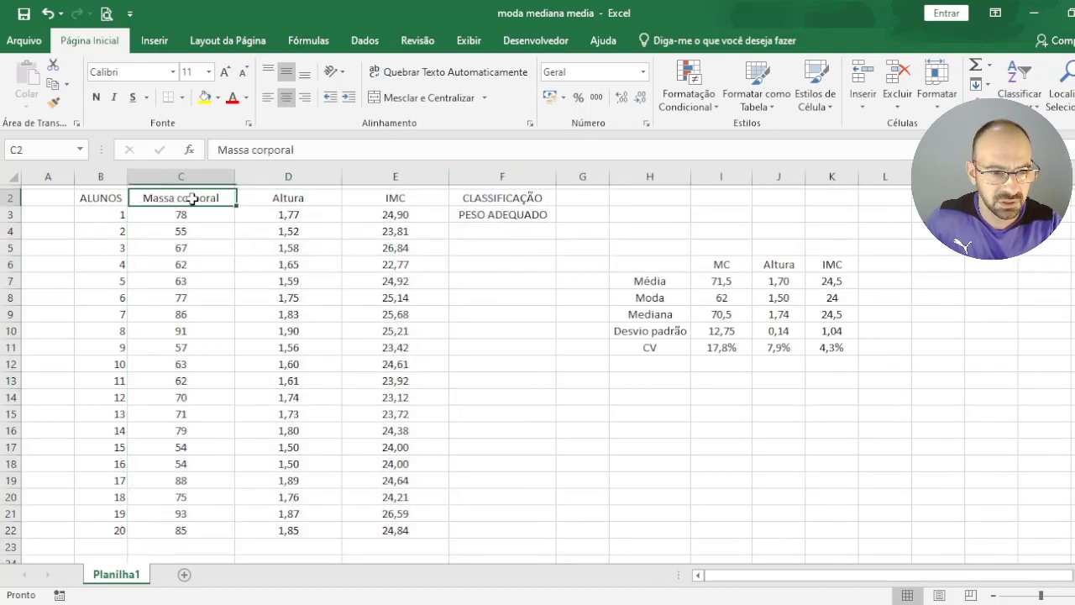
left_click(97, 99)
left_click_drag(101, 198, 503, 198)
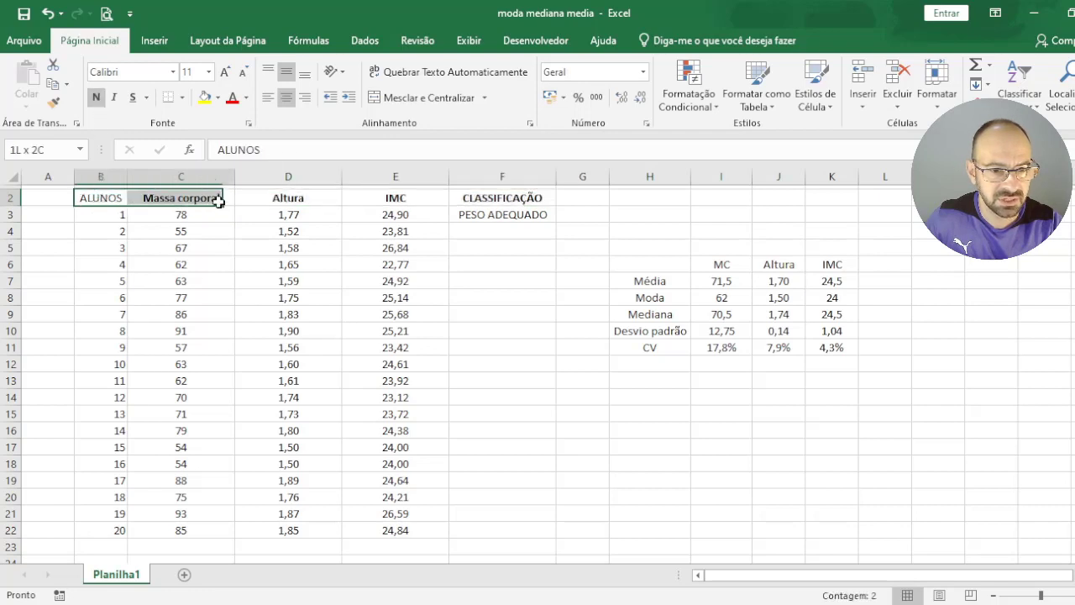
left_click(96, 99)
left_click(190, 73)
type("12")
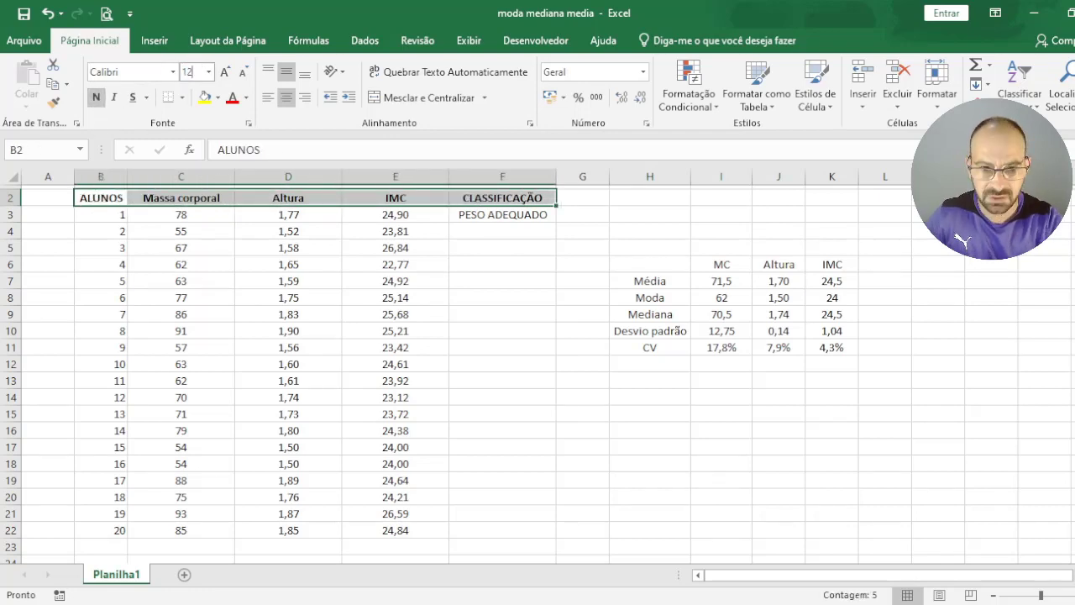
key("Return")
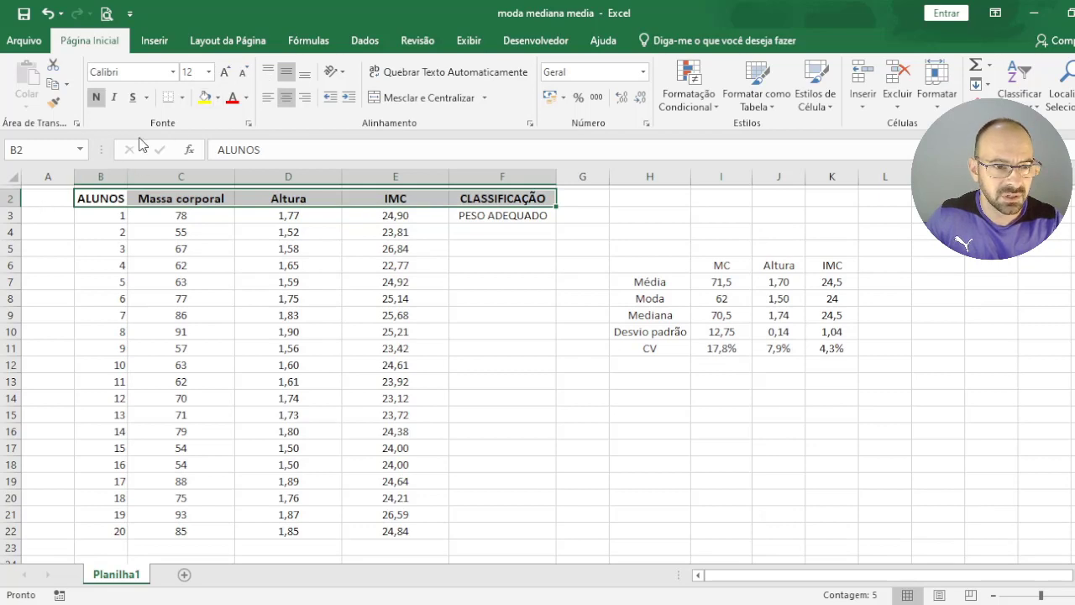
left_click(205, 97)
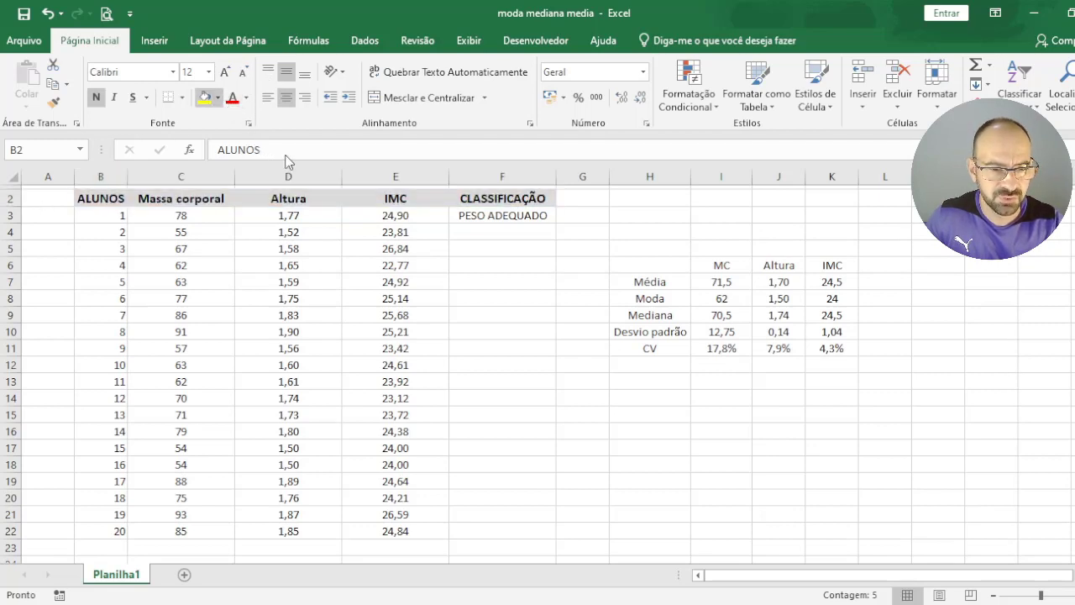
left_click(396, 282)
Step: Apply All Borders to the table B2:F22
left_click(180, 215)
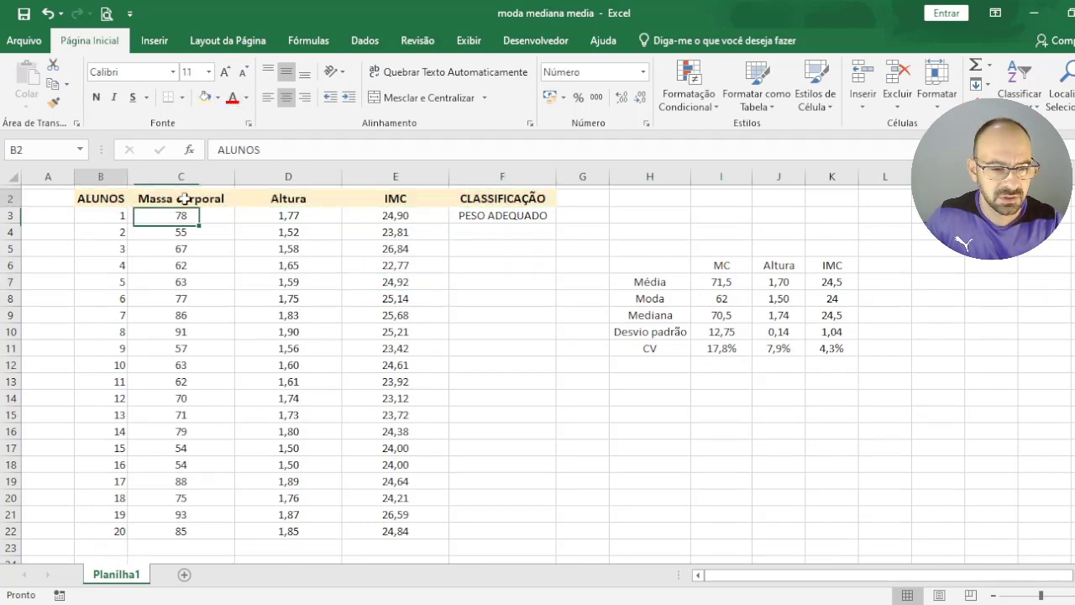
left_click_drag(184, 199, 499, 528)
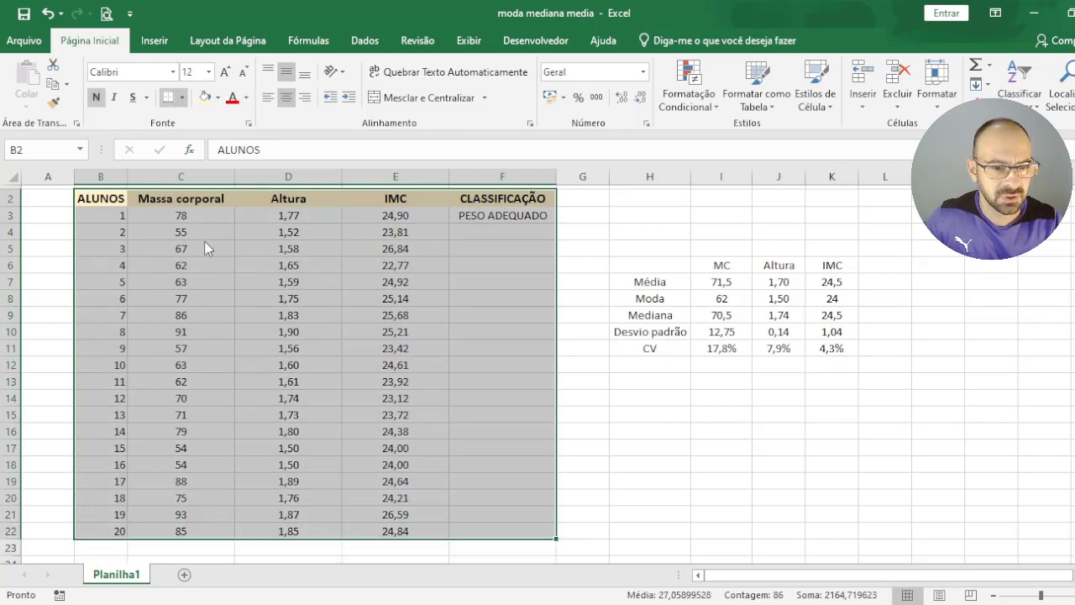
left_click(429, 314)
Step: Hide the worksheet gridlines
left_click(454, 44)
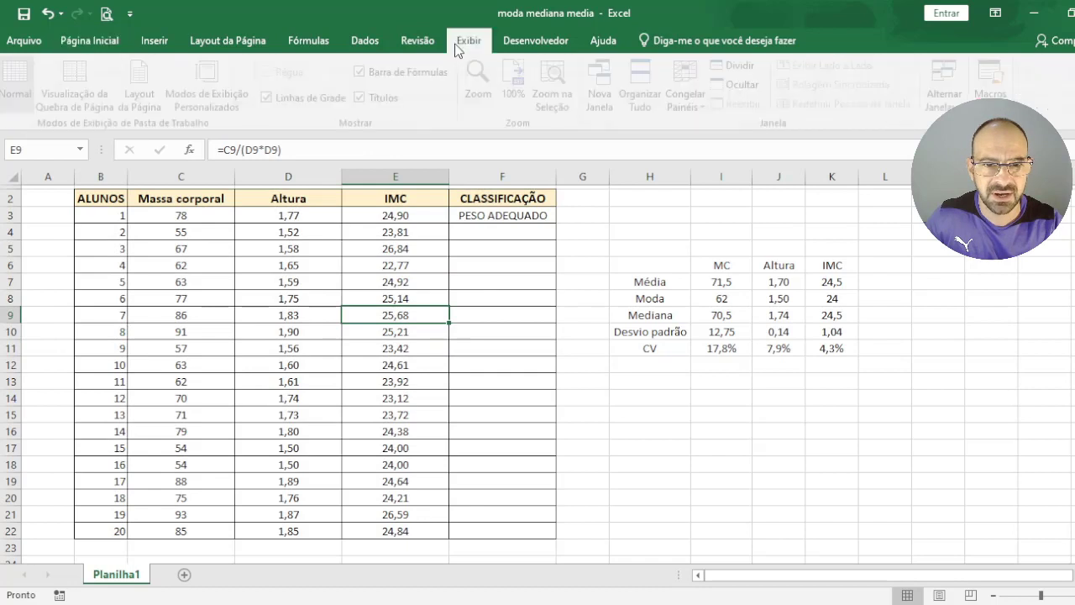
left_click(310, 99)
left_click(583, 381)
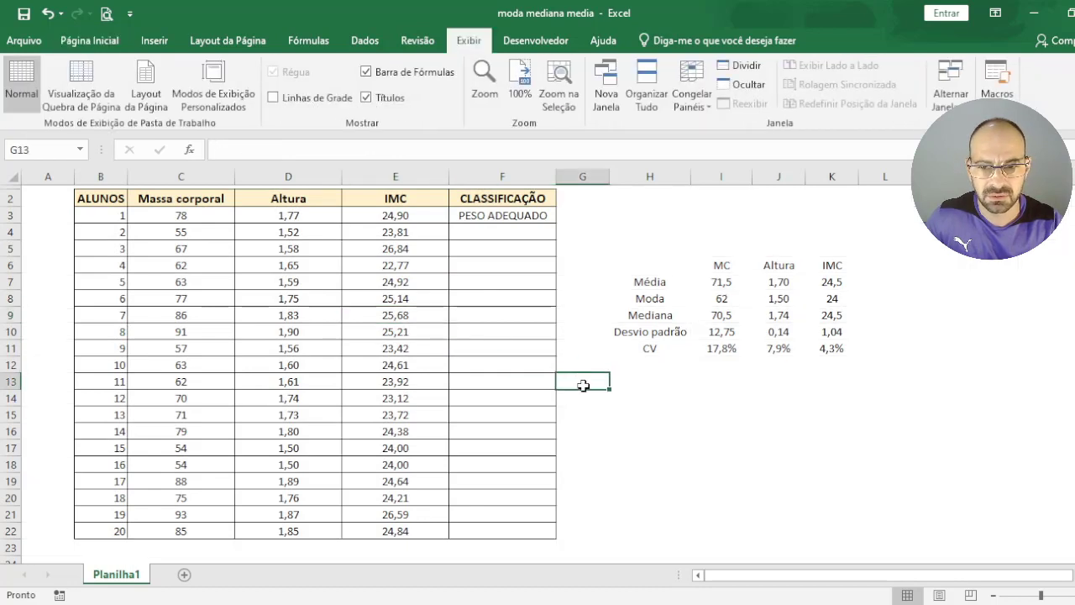
left_click(496, 238)
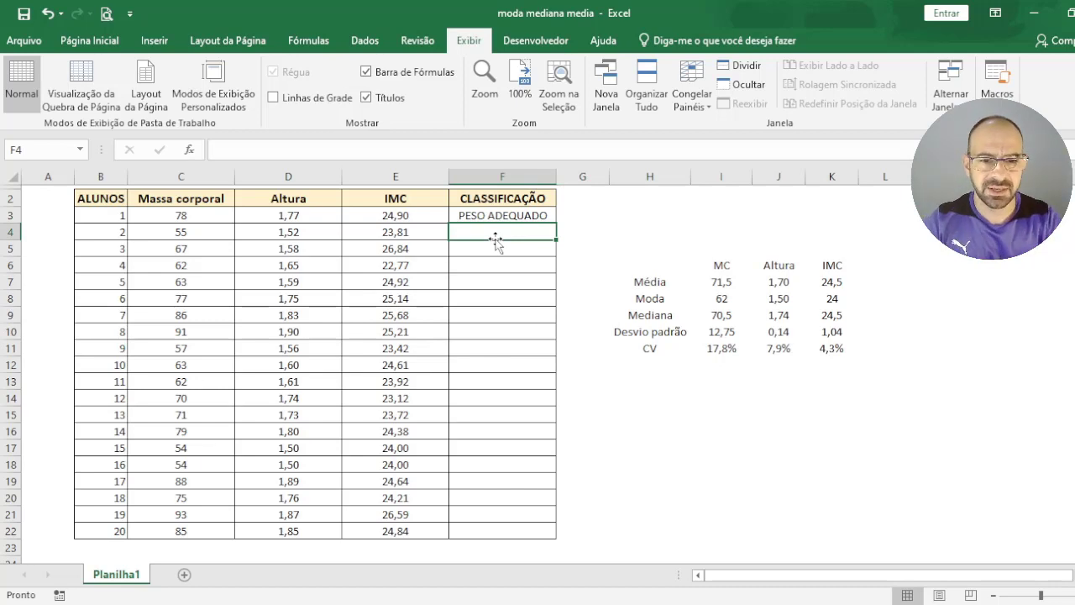
Step: Try body masses 80, 50 and 100 in C3 to watch the IMC change
left_click(212, 220)
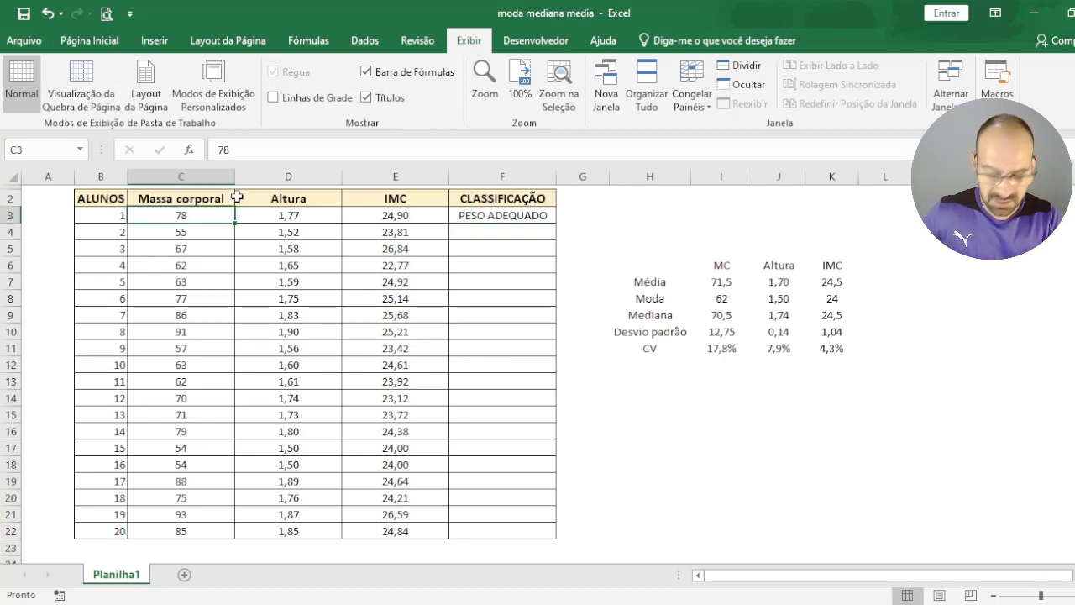
type("80")
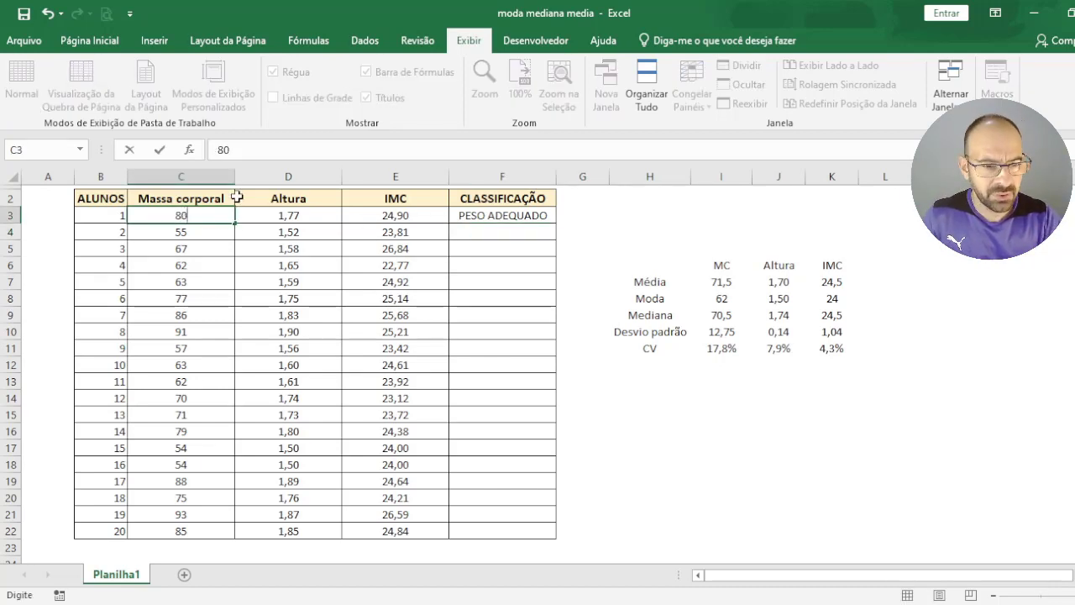
key("Return")
key("Up")
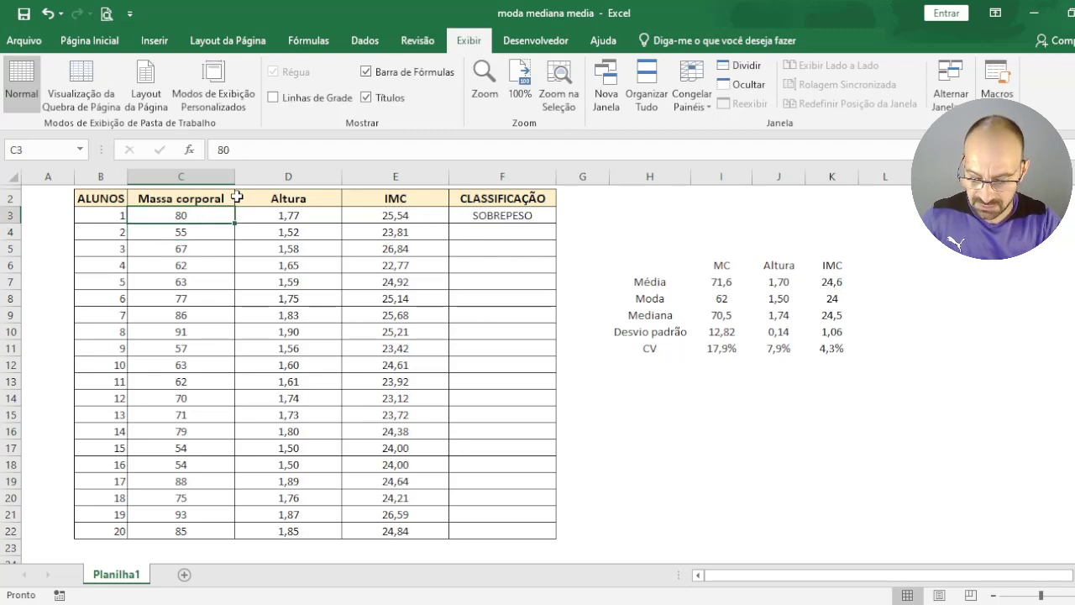
type("50")
key("Return")
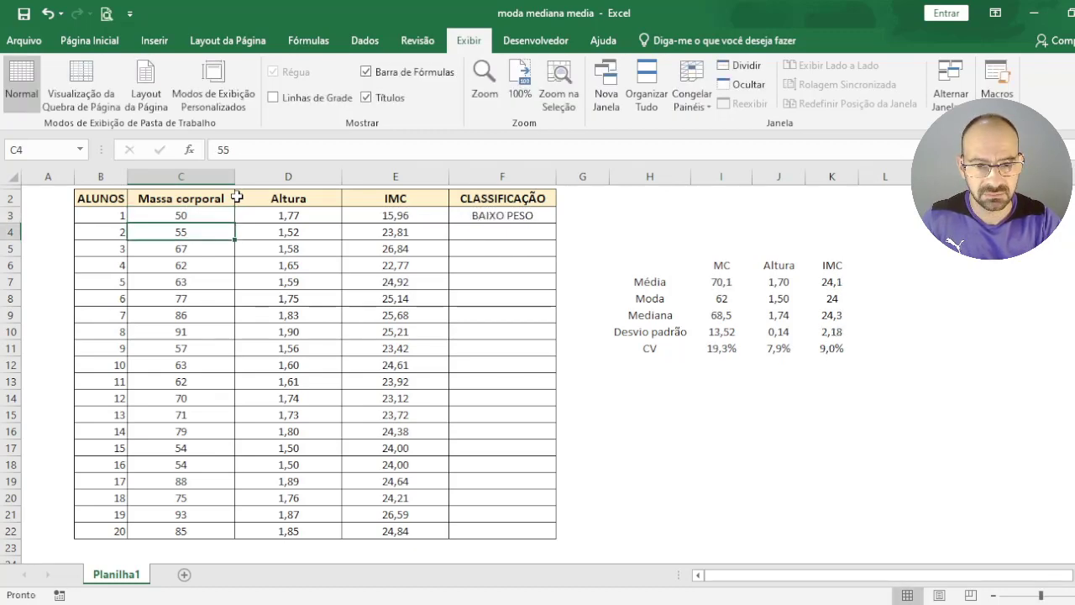
key("Up")
key("Right")
key("Right")
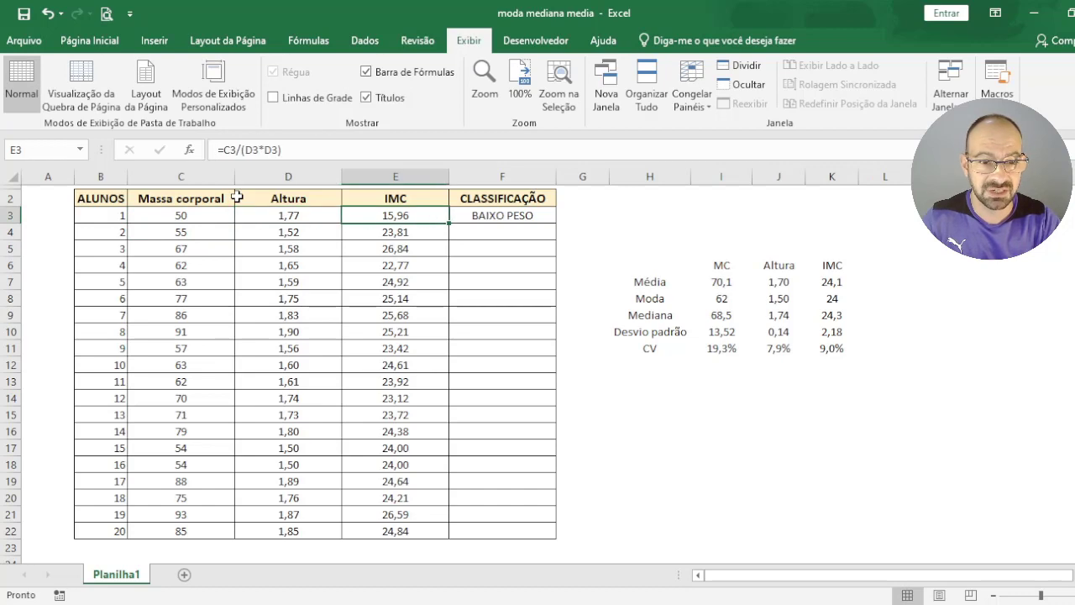
key("Left")
key("Left")
type("100")
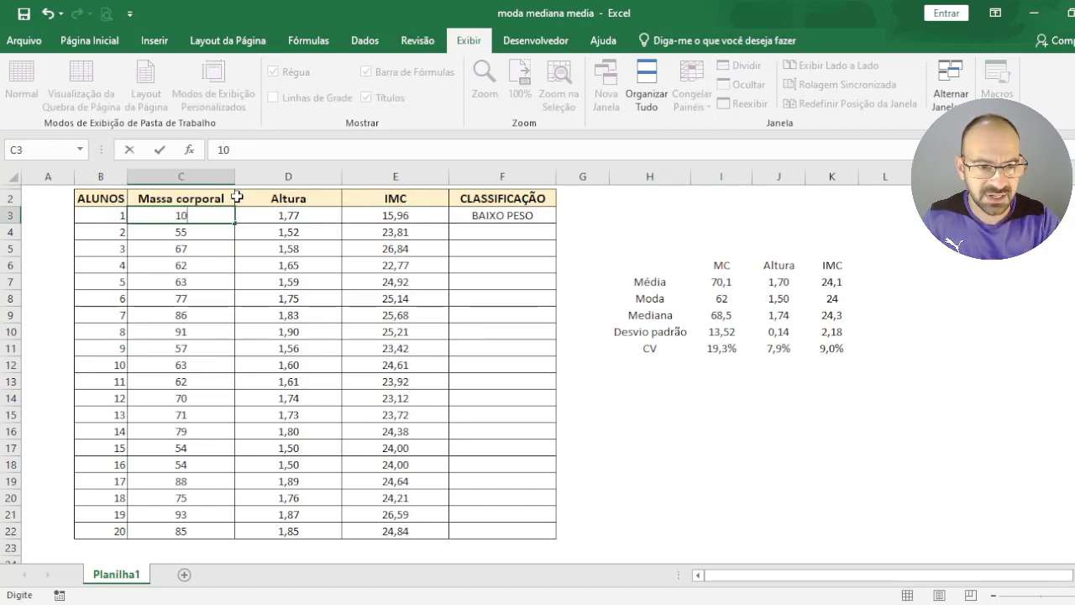
key("Return")
Step: Try body masses 90, 110 and 130 in C3 to test the classification
key("Up")
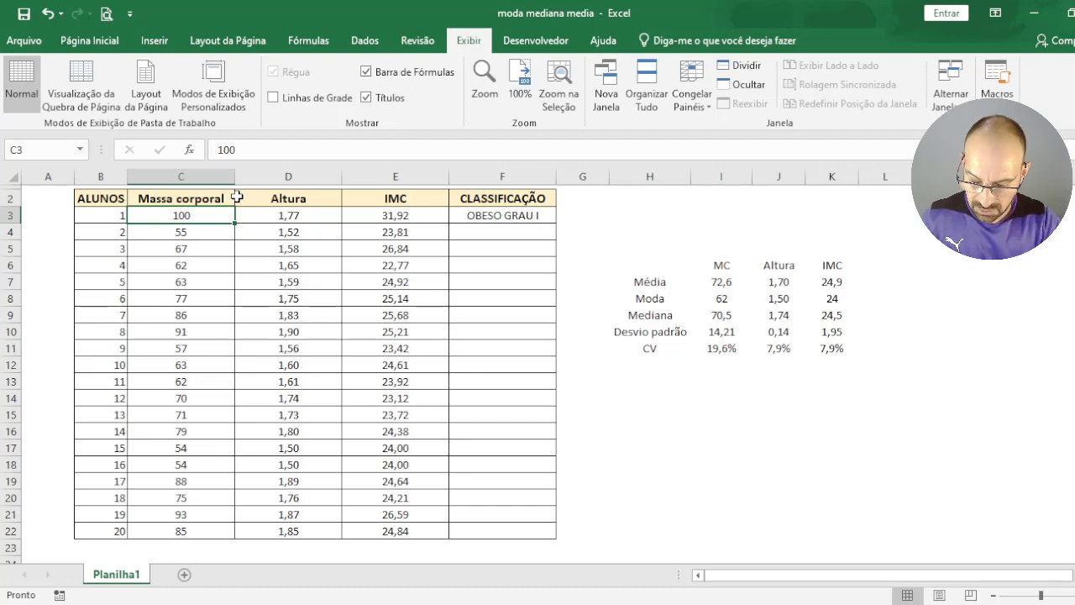
type("90")
key("Return")
key("Up")
key("Right")
key("Right")
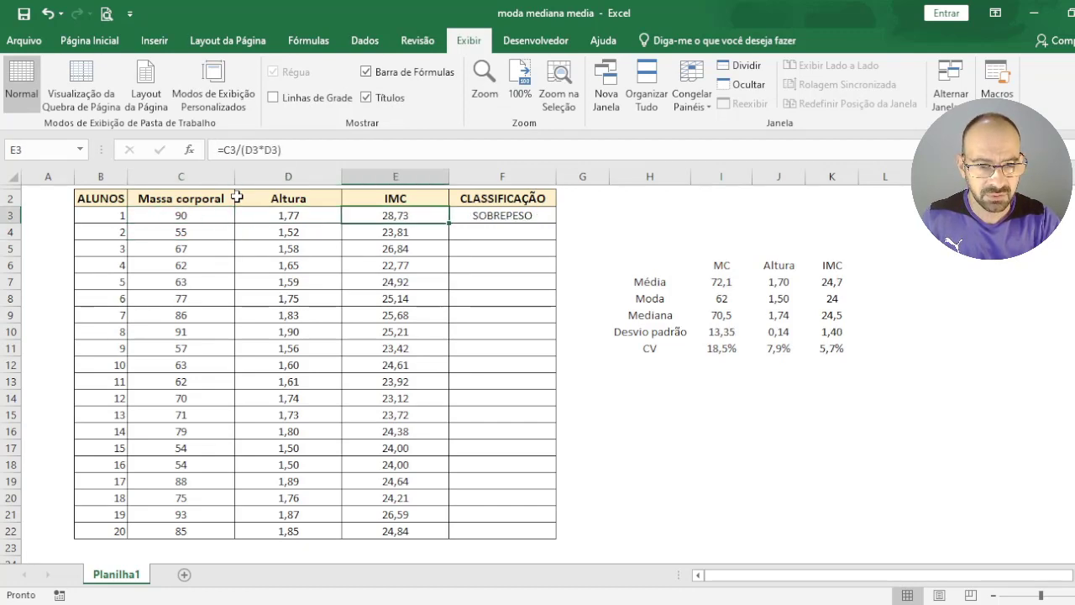
key("Left")
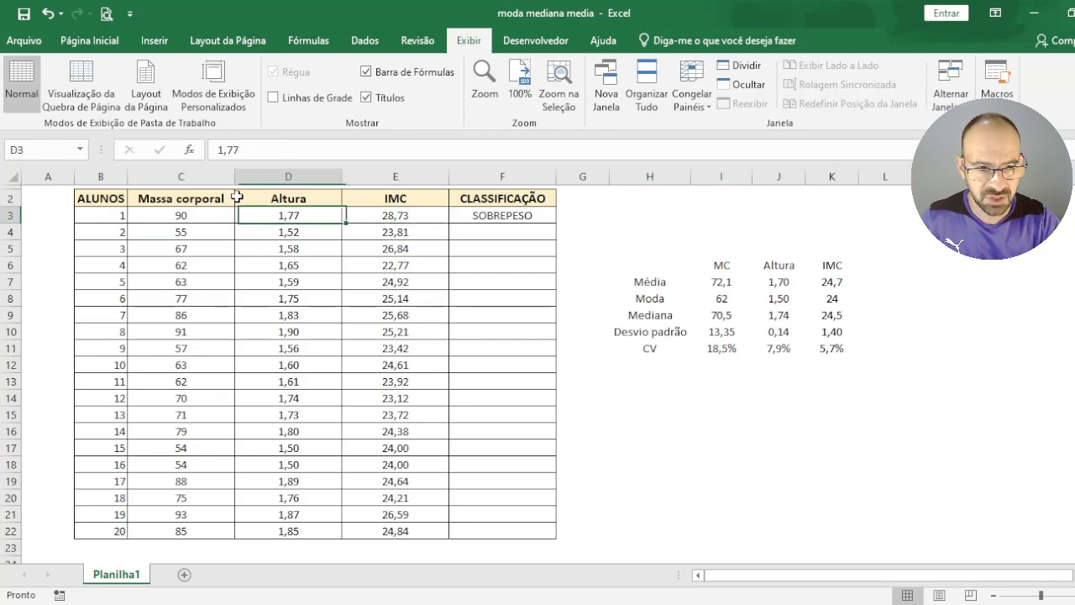
key("Left")
type("110")
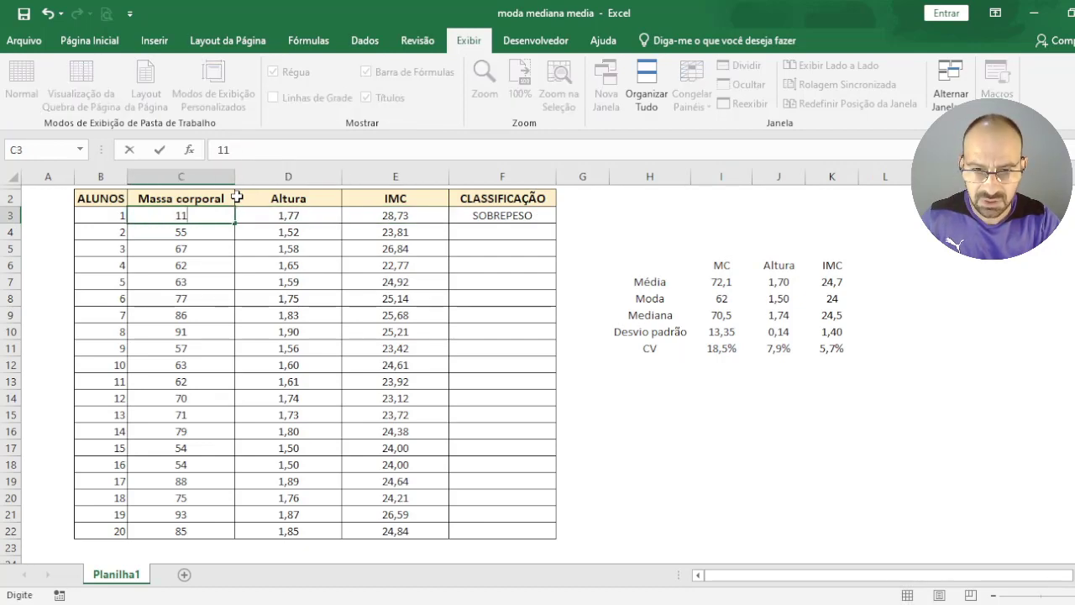
key("Return")
key("Up")
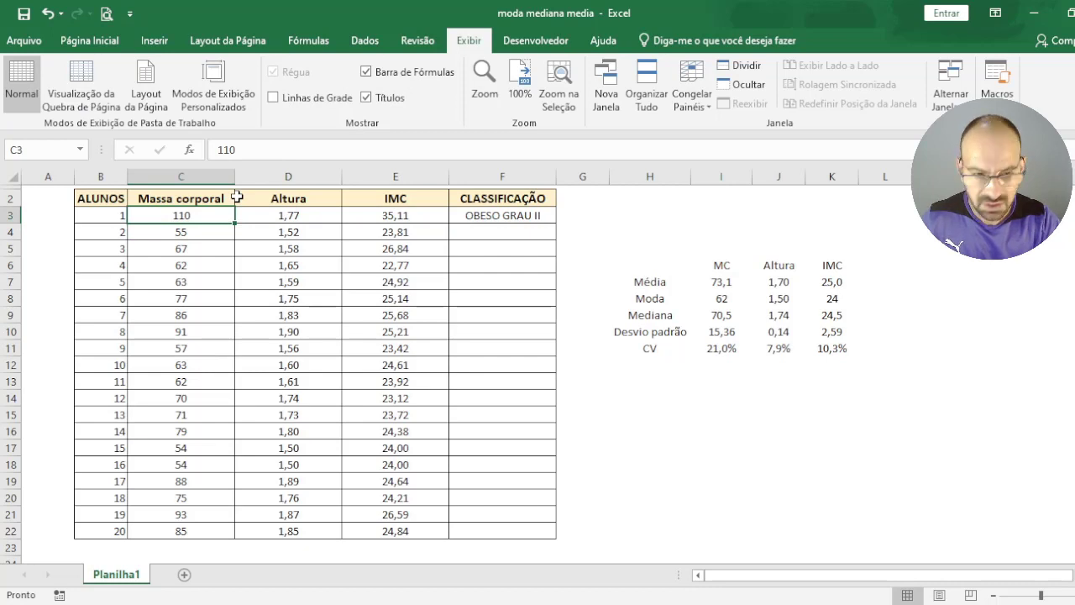
type("130")
key("Return")
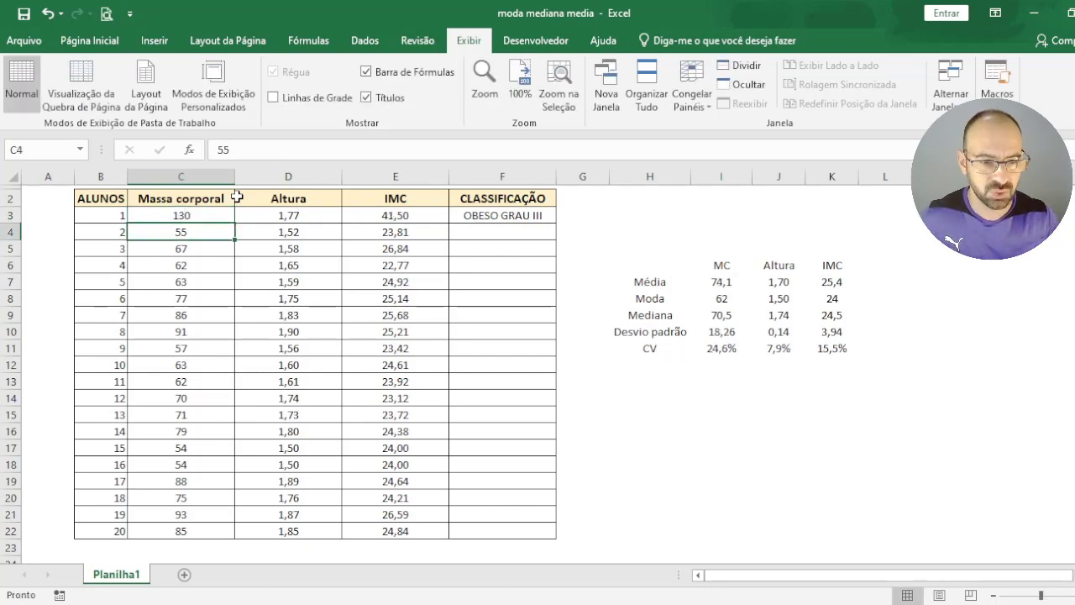
Step: Restore student 1's body mass to 80 and select F3's formula
key("Up")
type("80")
key("Return")
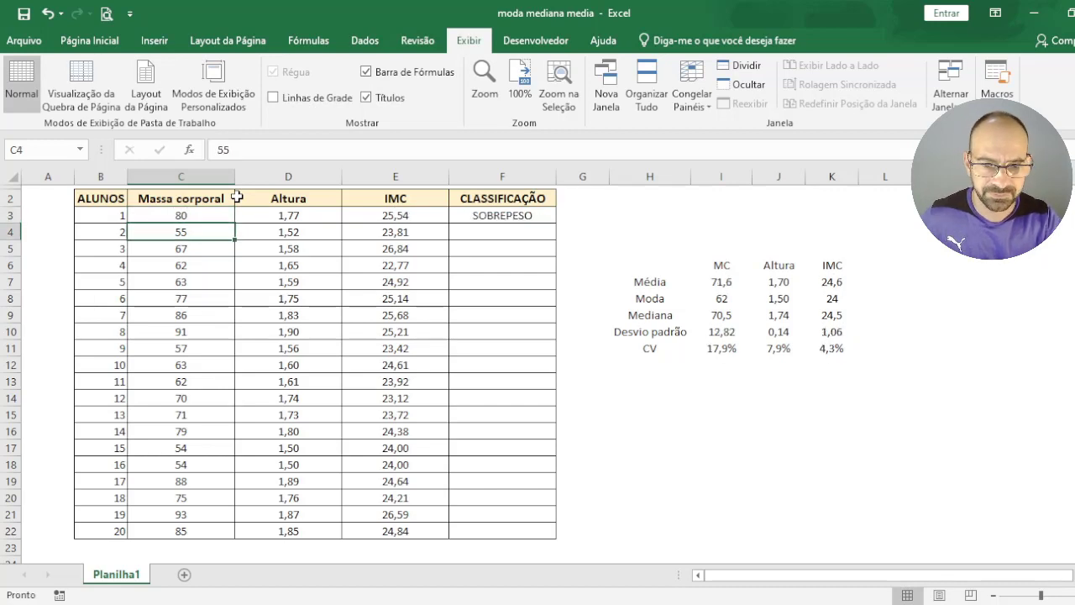
left_click(463, 216)
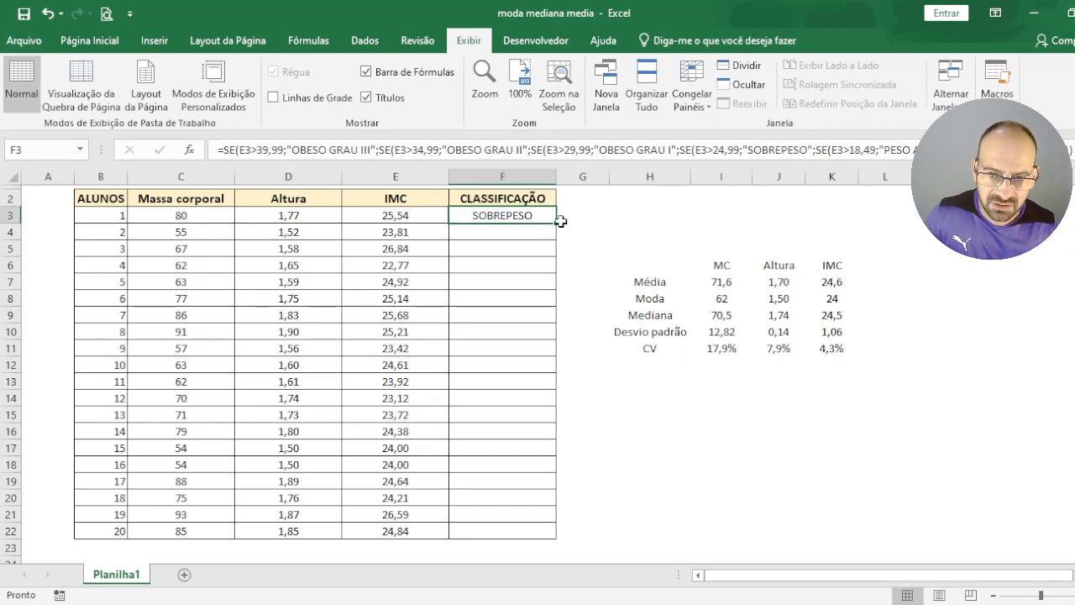
Step: Fill F3's classification formula down through F22 for all 20 students
left_click_drag(556, 225, 557, 435)
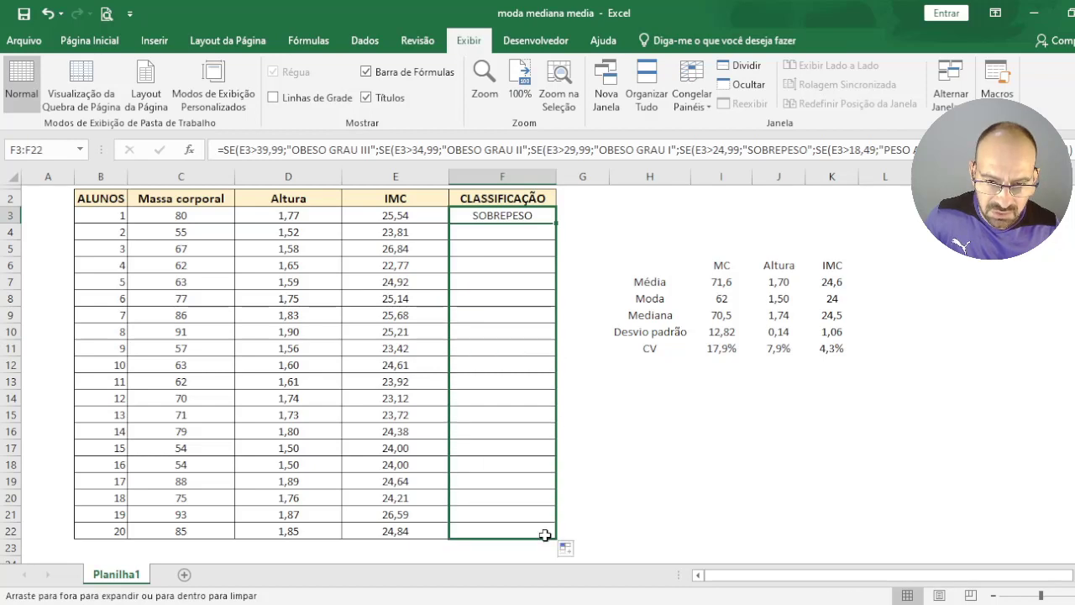
left_click_drag(557, 435, 546, 535)
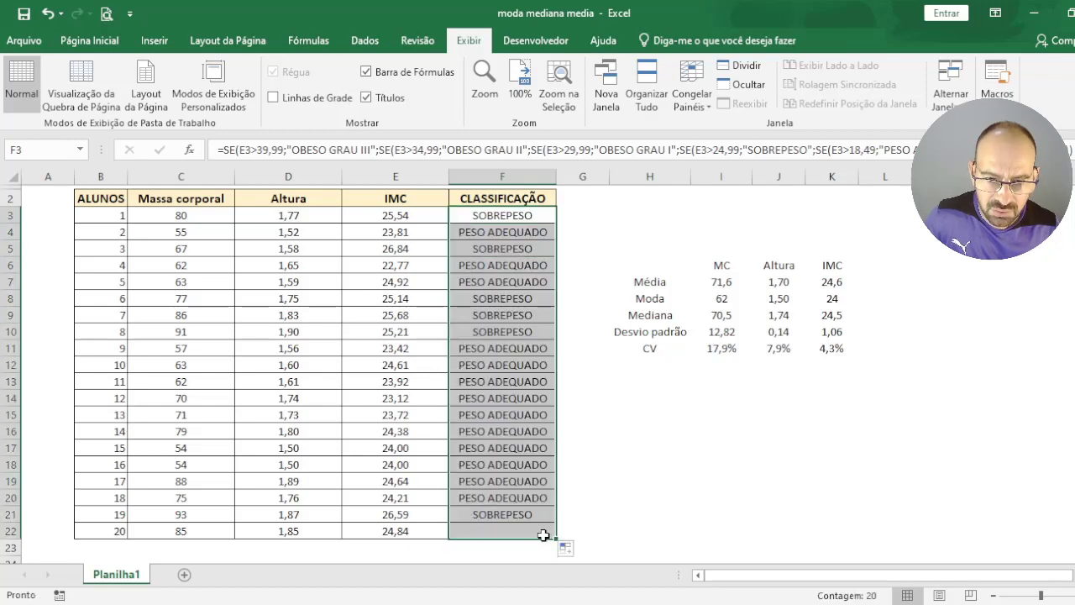
left_click(578, 470)
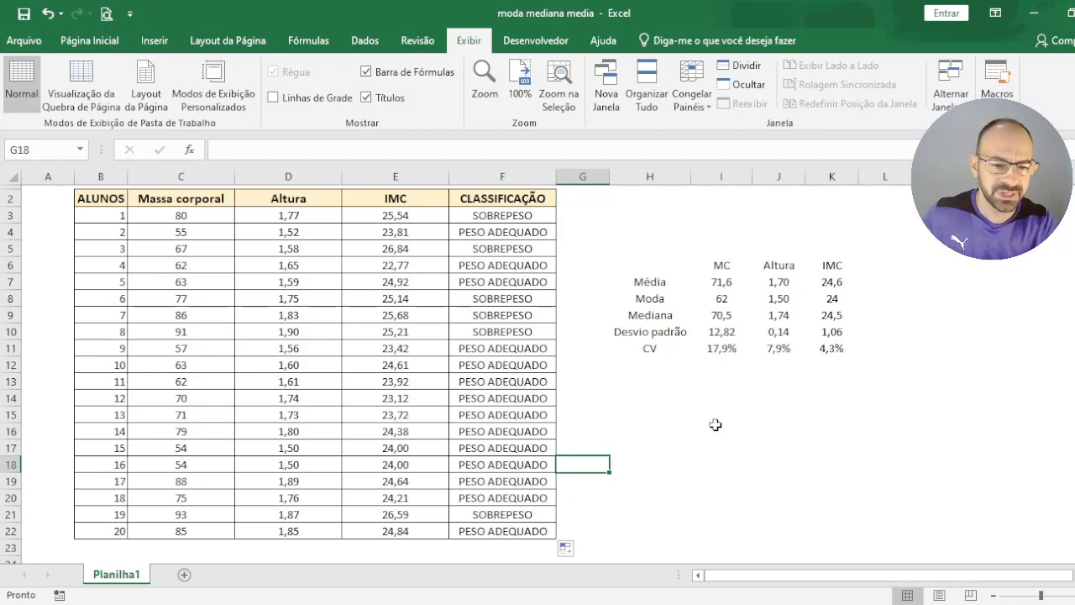
left_click(192, 245)
type("100")
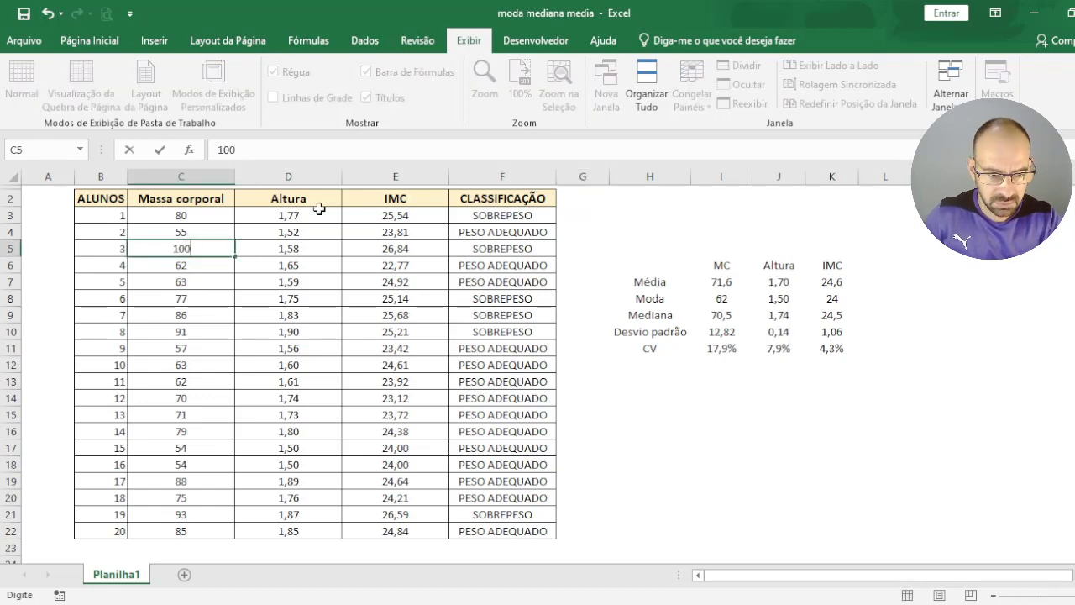
key("Return")
key("Down")
key("Down")
key("Down")
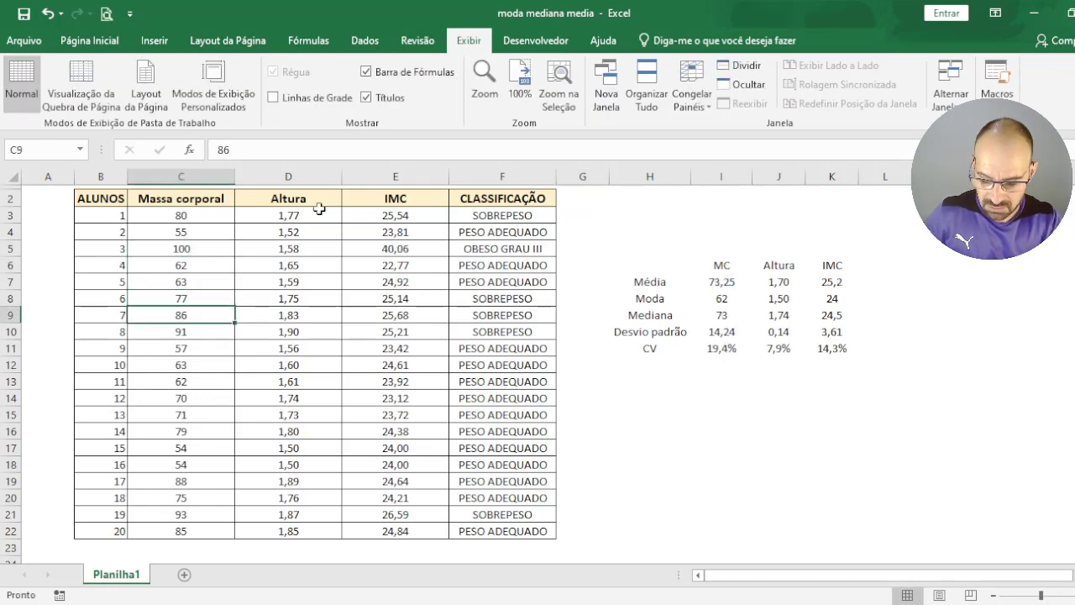
type("50")
key("Return")
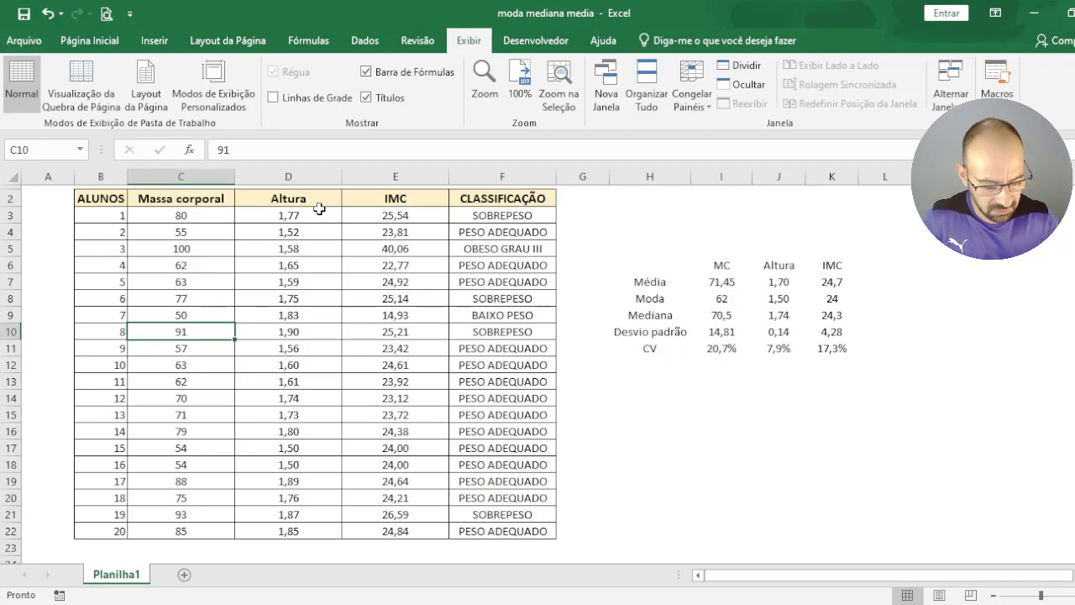
key("ctrl+z")
key("ctrl+z")
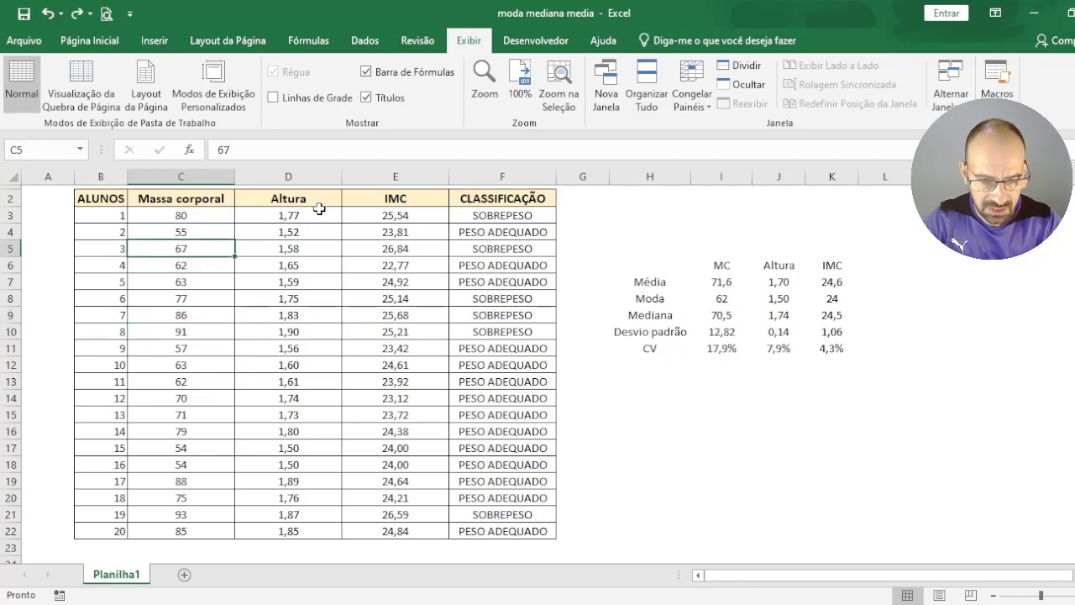
key("ctrl+z")
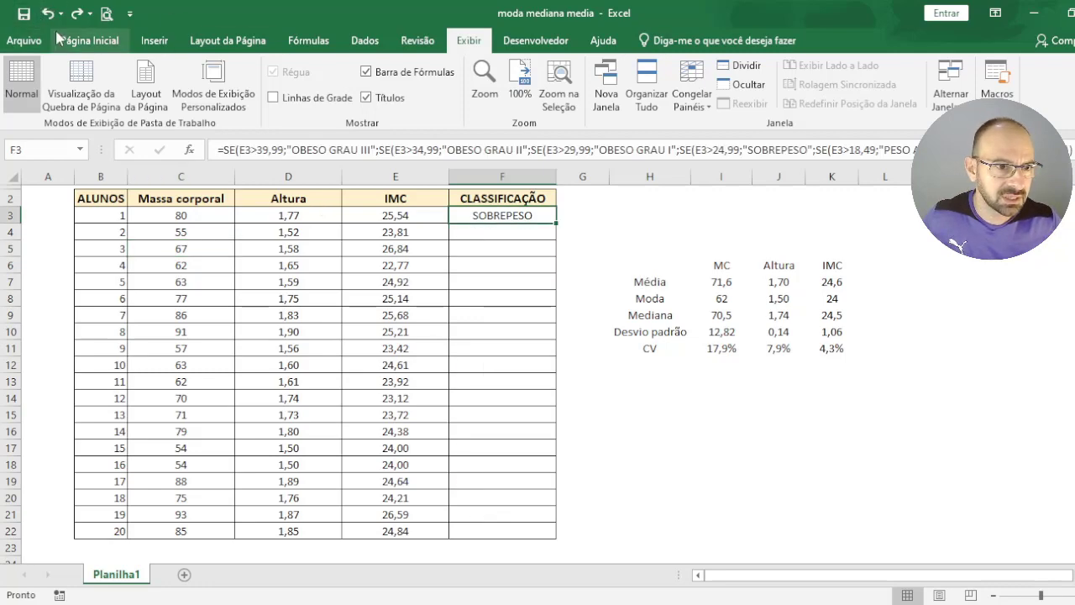
left_click(76, 13)
left_click(611, 419)
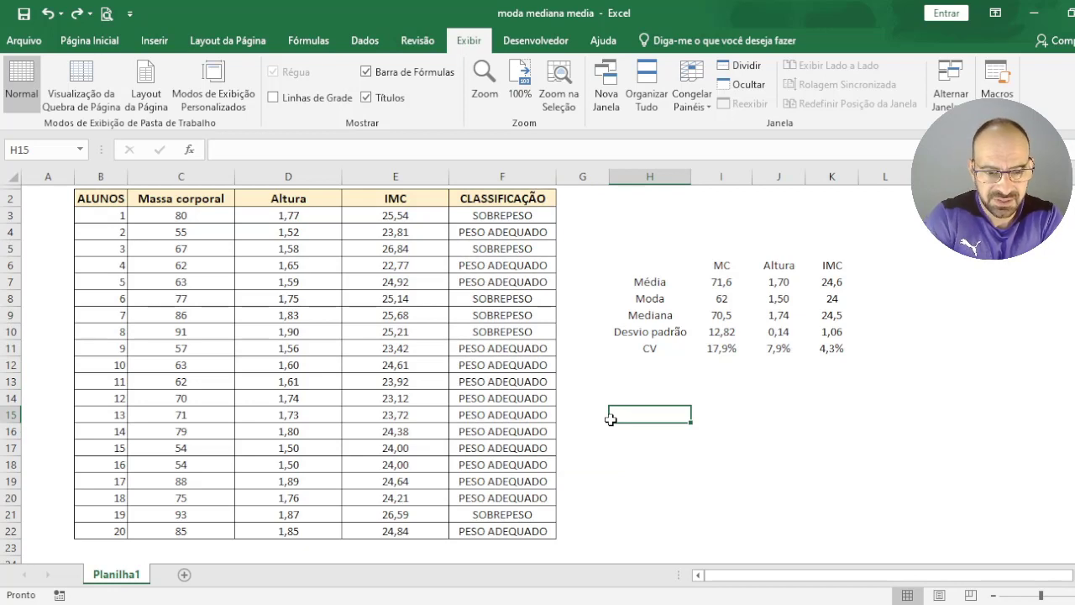
Step: Show the Página Inicial tab and fill the last student row into row 23 as student 21
left_click_drag(105, 220, 84, 529)
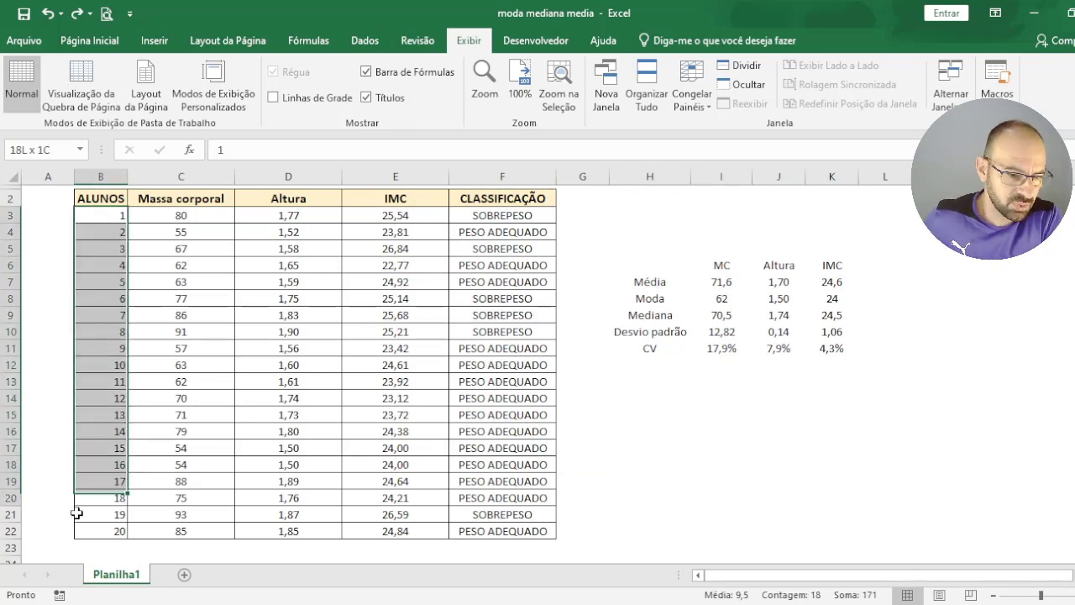
left_click(90, 40)
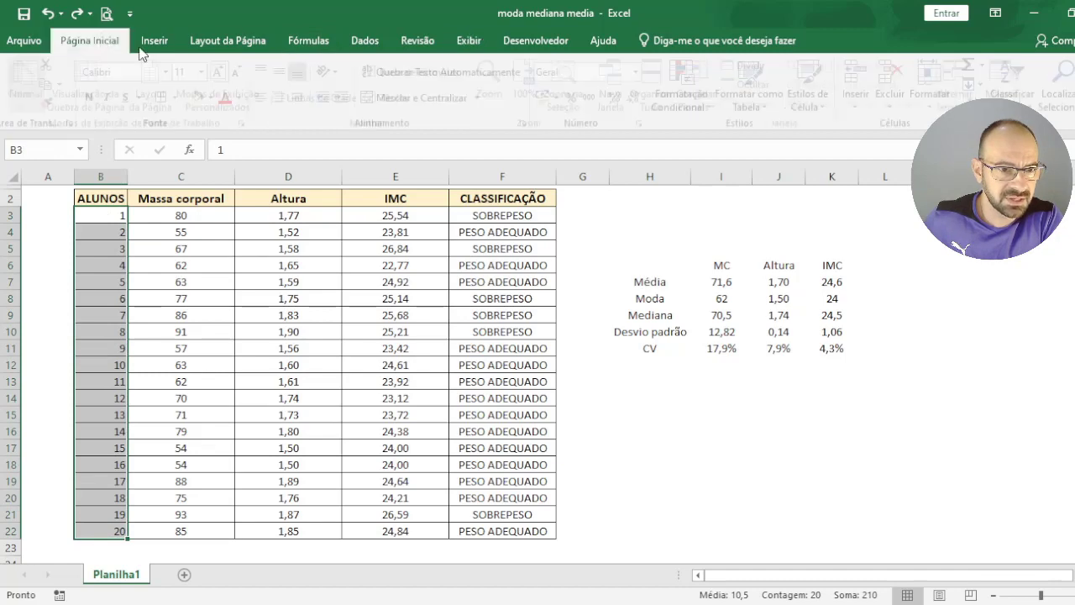
left_click(527, 494)
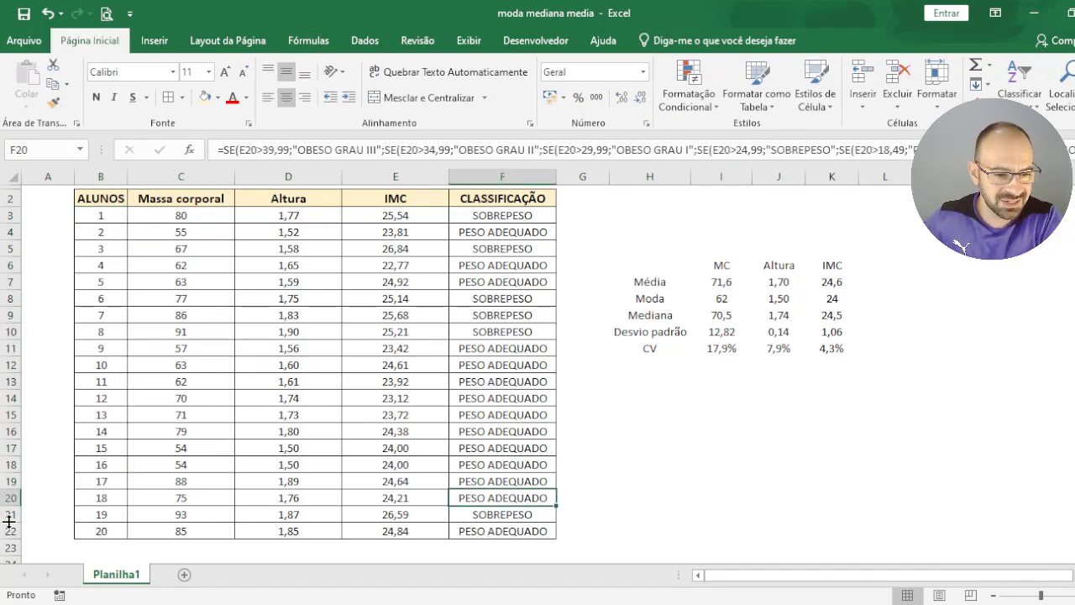
left_click_drag(110, 531, 557, 550)
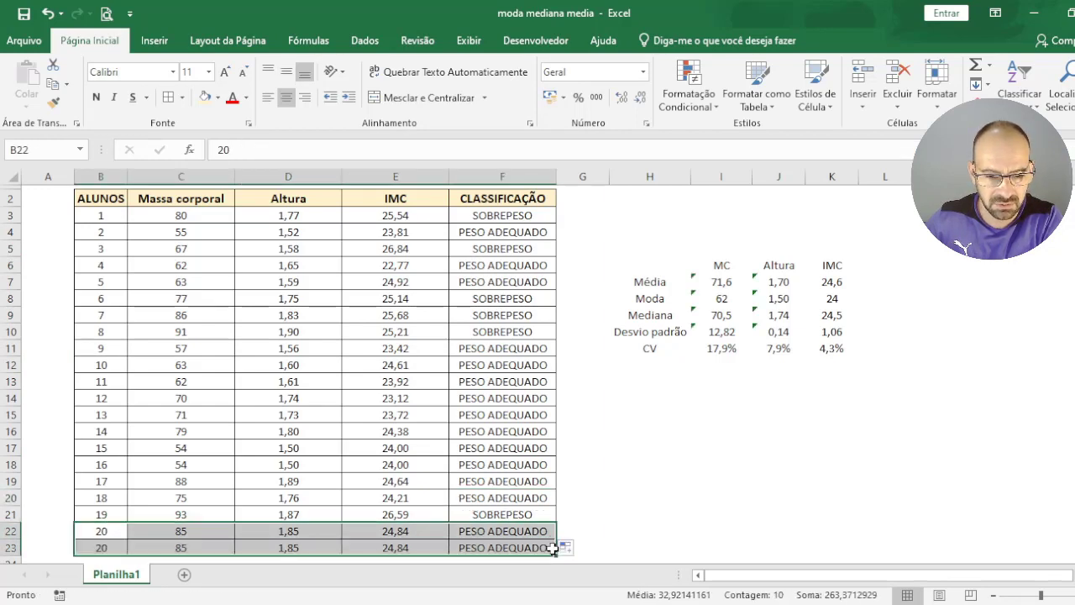
left_click(584, 502)
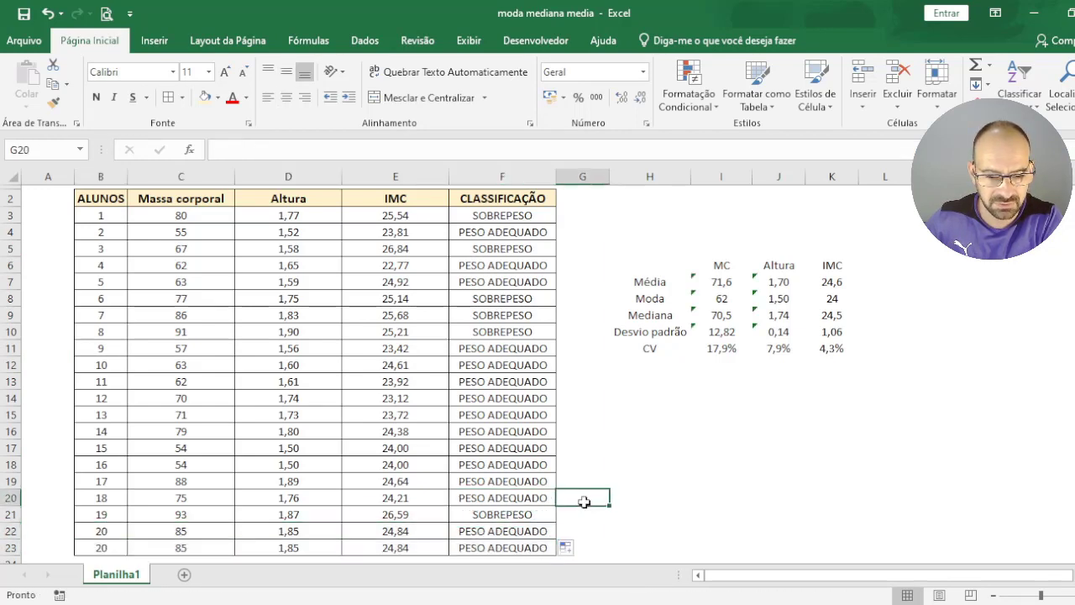
left_click(110, 546)
key("Down")
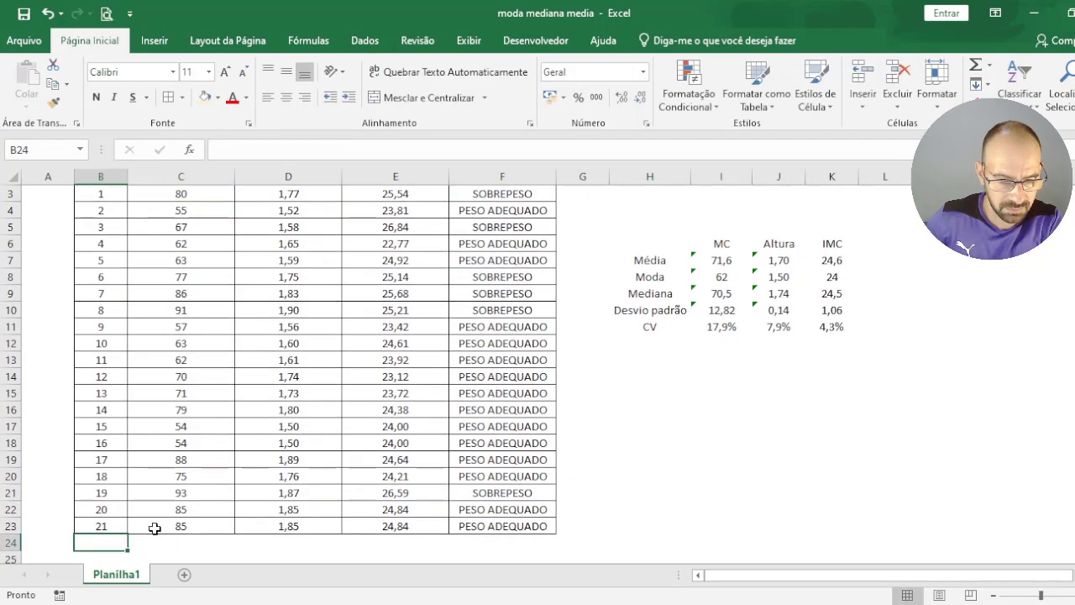
Step: Try extending the body-mass mean in I7 to =MÉDIA(C3:C23), then undo it
scroll(420, 353, "up", 1)
left_click(780, 298)
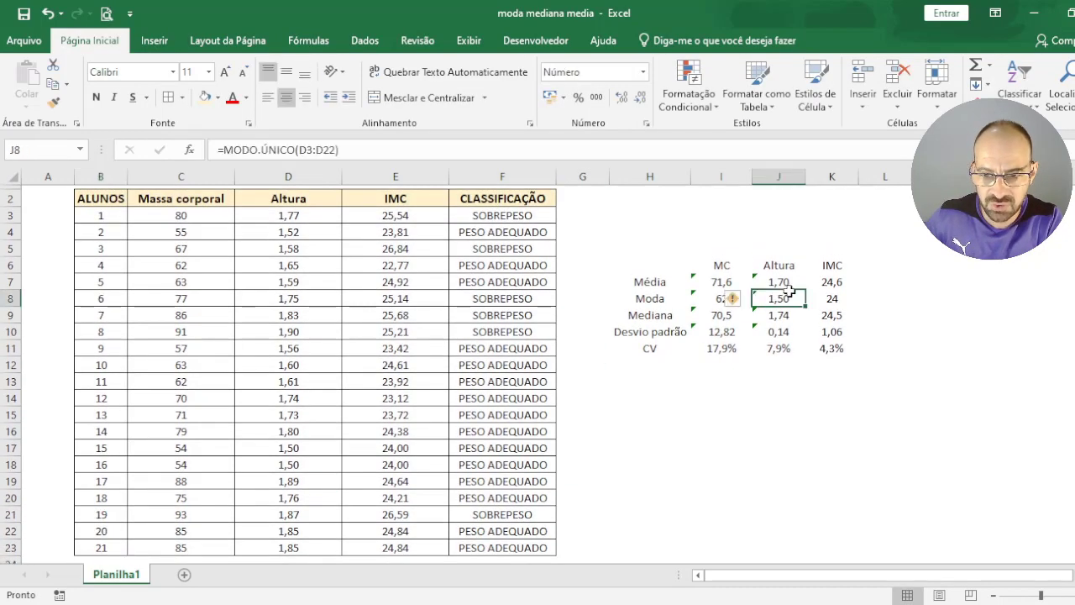
left_click(721, 281)
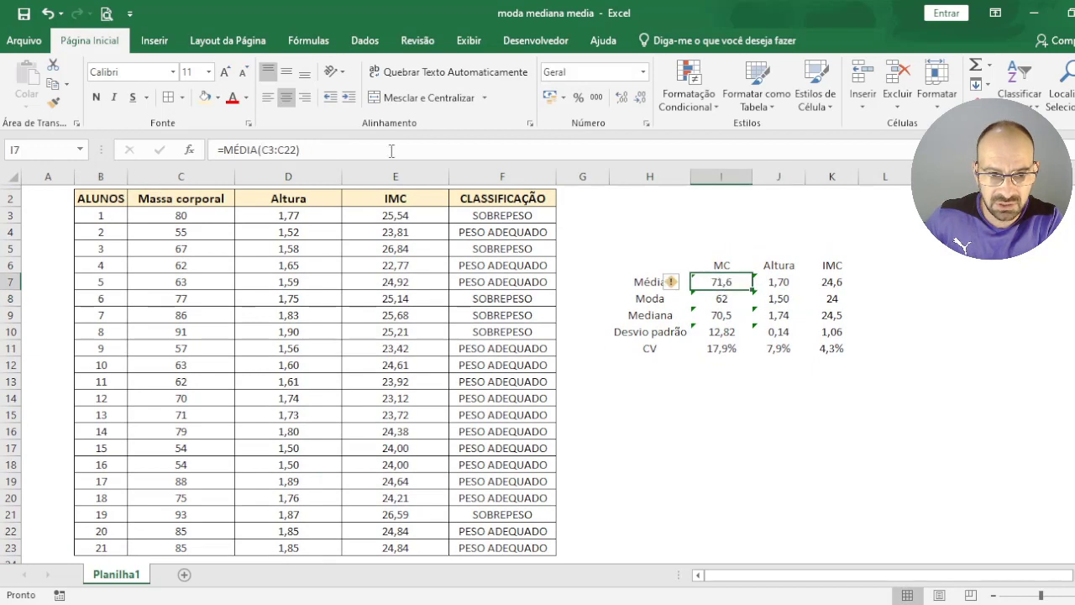
left_click(298, 150)
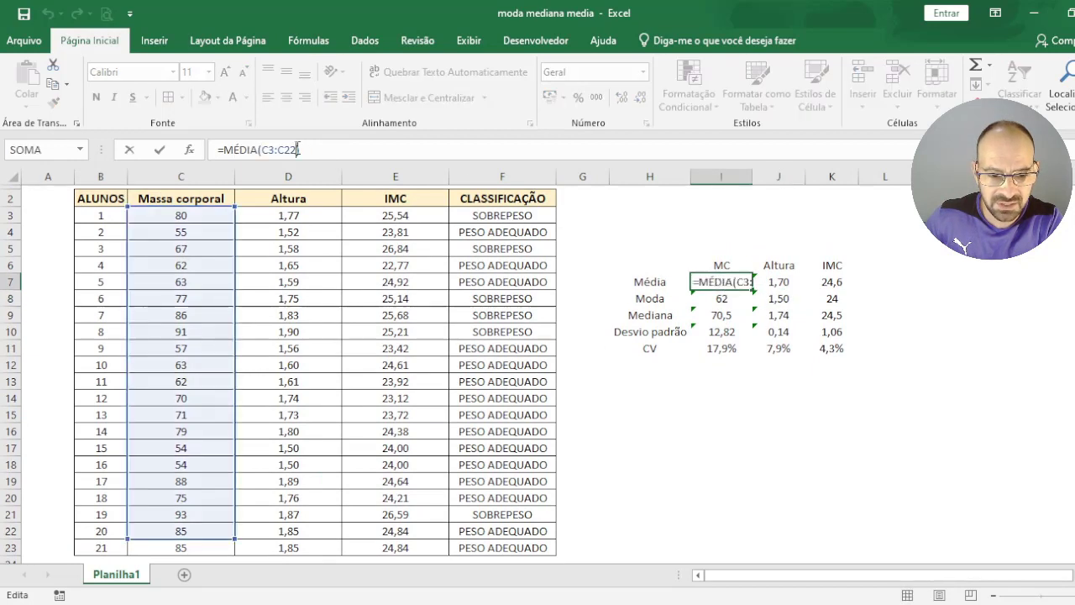
left_click(239, 538)
left_click(711, 281)
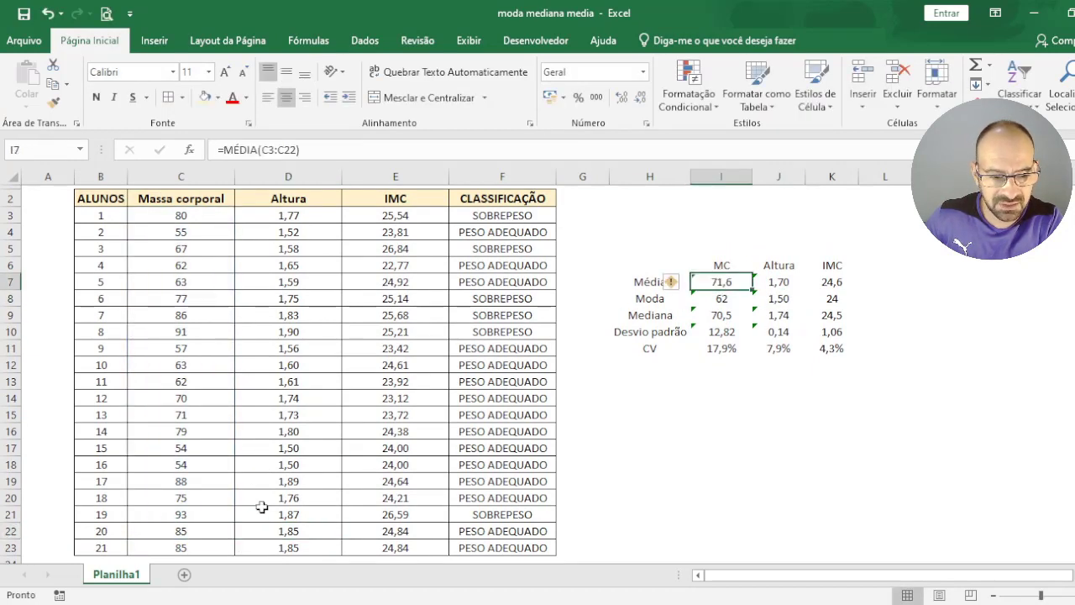
left_click(340, 151)
left_click_drag(234, 539, 231, 555)
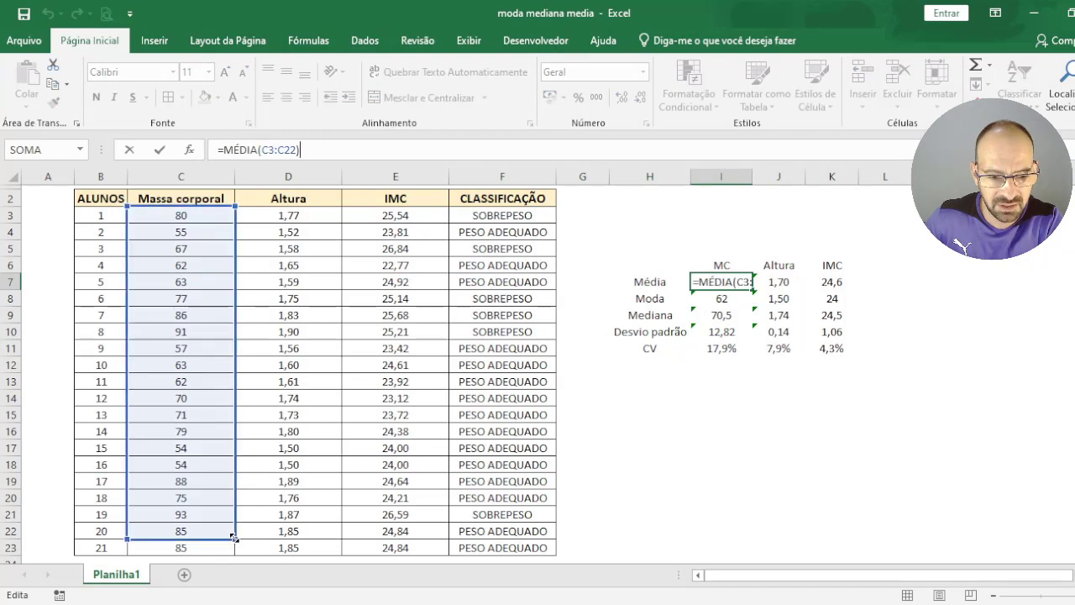
key("Return")
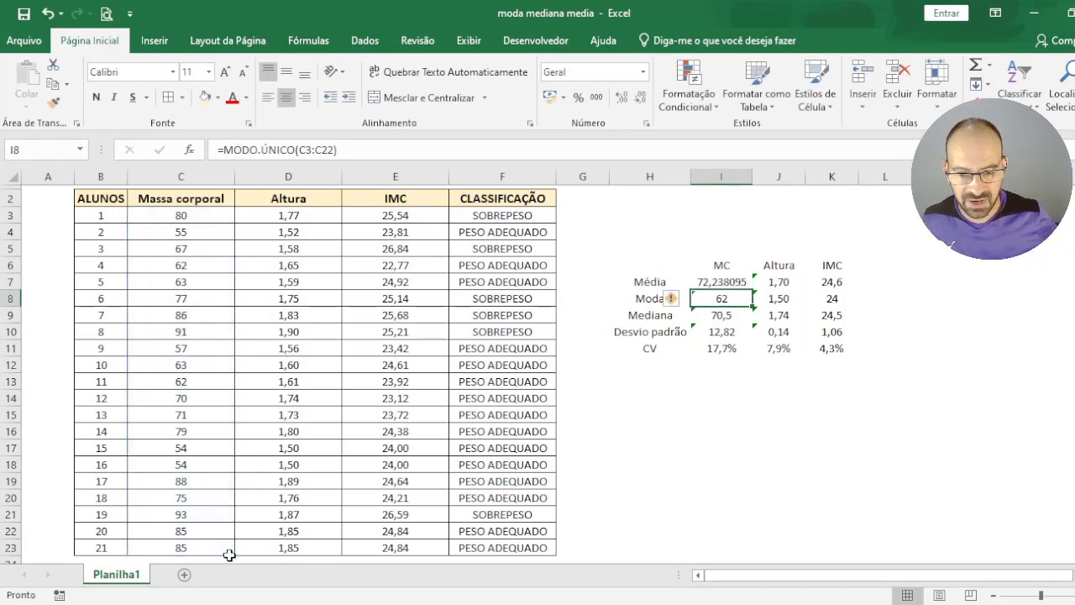
key("ctrl+z")
key("ctrl+z")
key("ctrl+z")
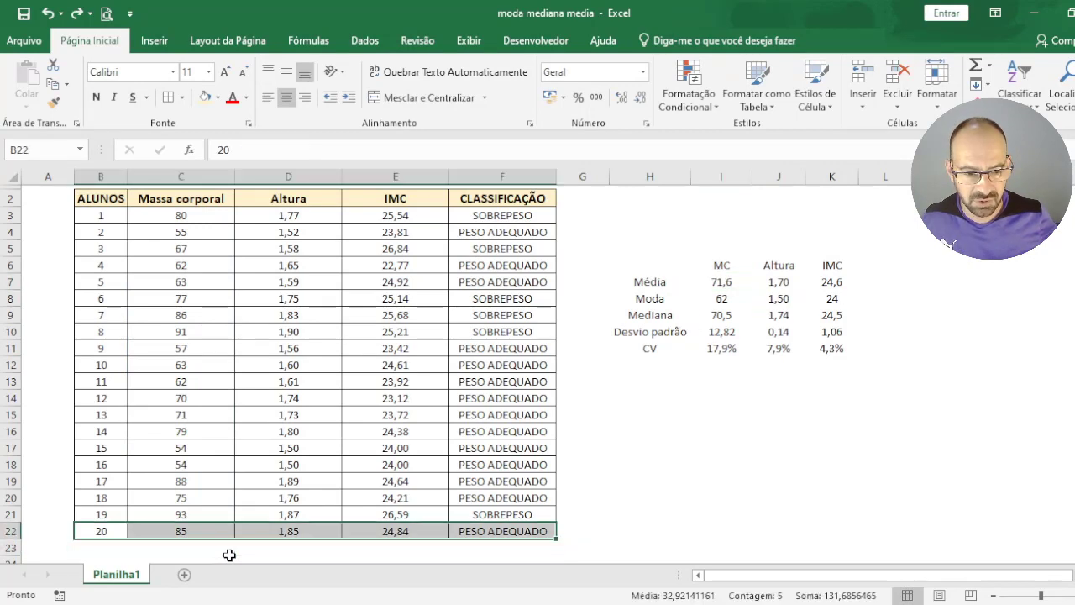
left_click(653, 431)
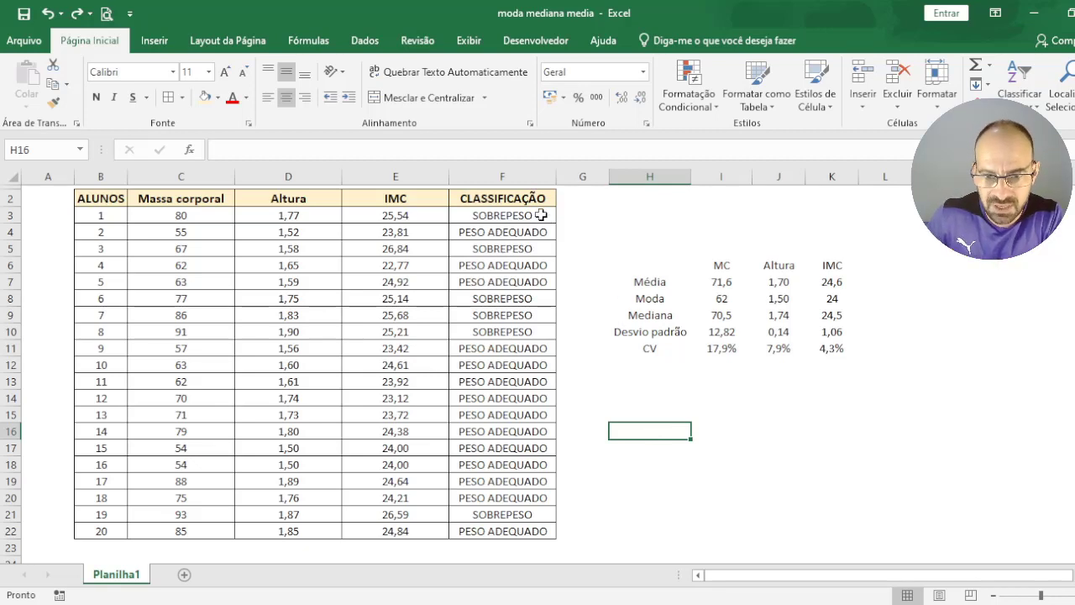
mouse_move(540, 217)
left_mouse_down()
mouse_move(515, 530)
mouse_move(537, 252)
left_mouse_up()
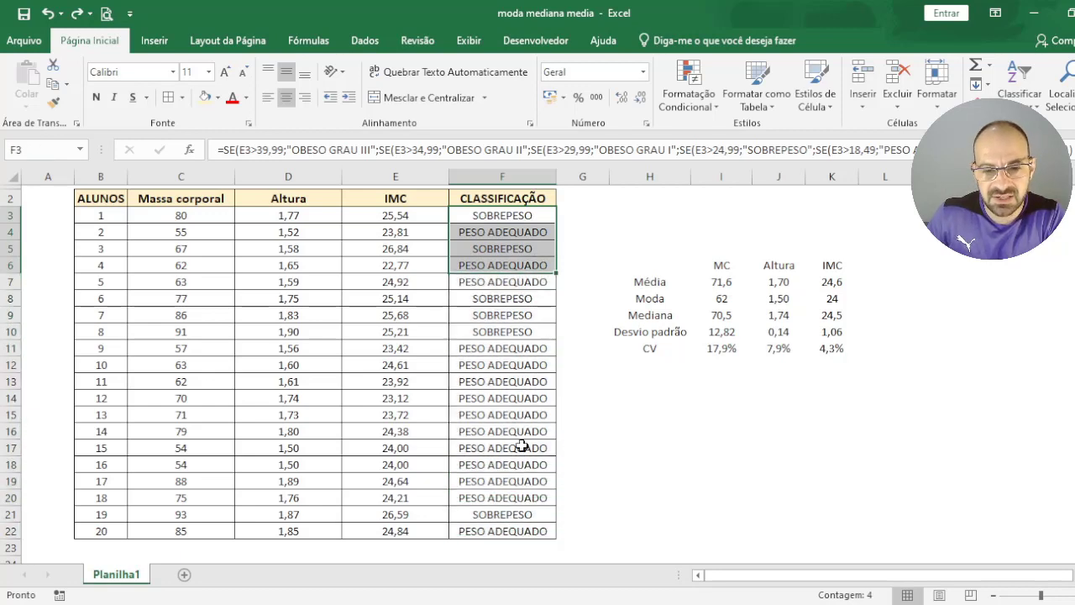
left_click(523, 447)
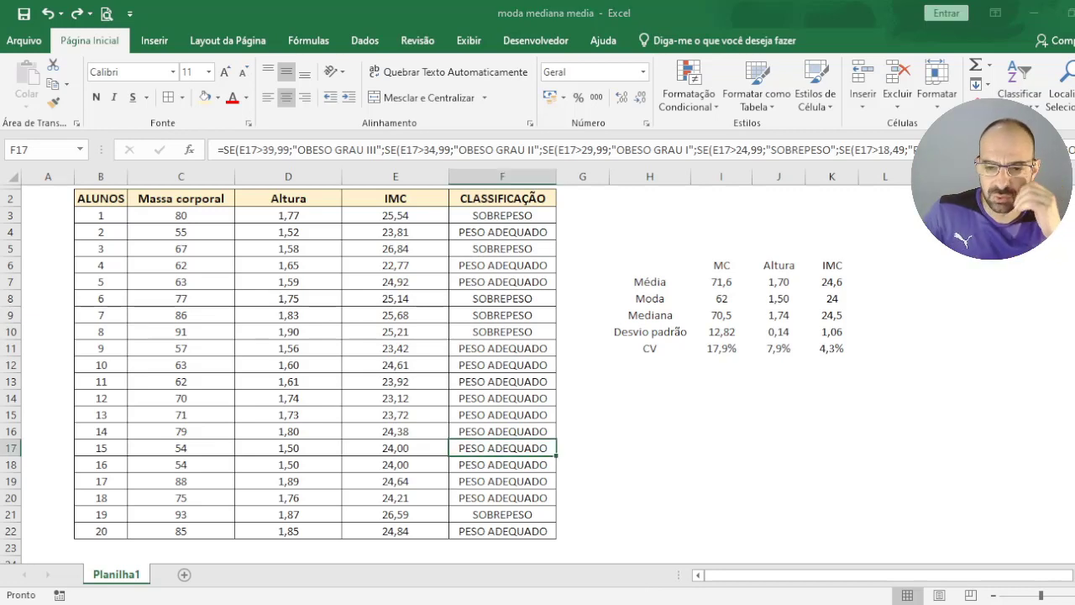
key("alt+Tab")
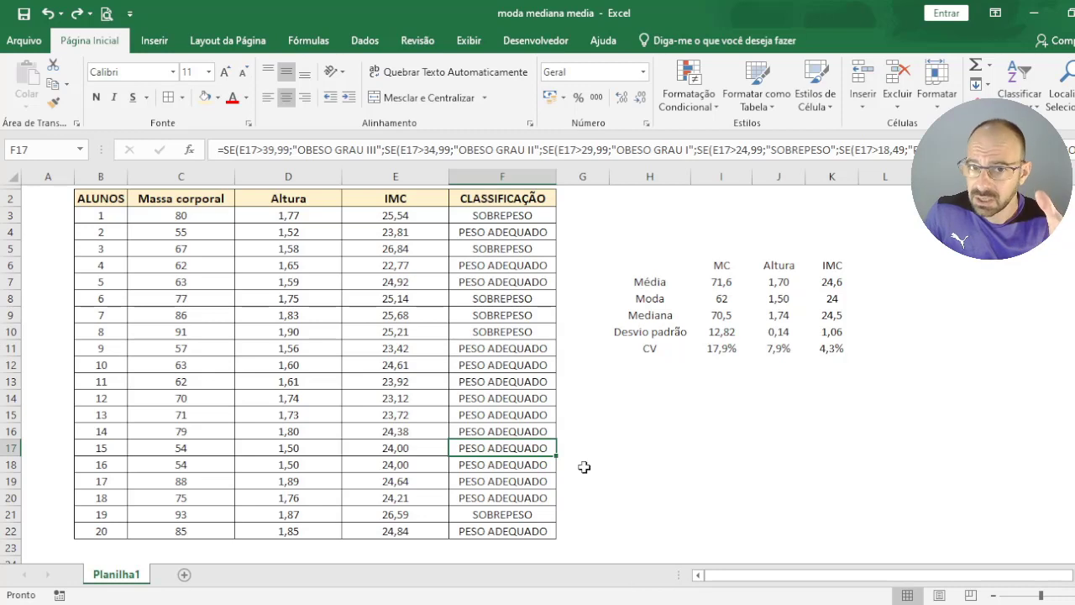
left_click(627, 454)
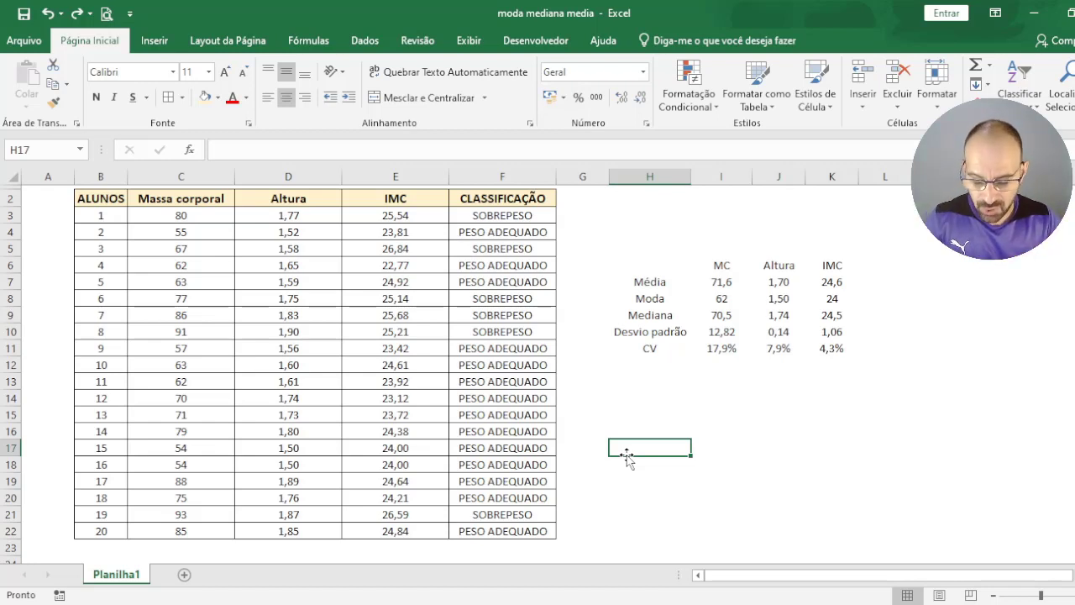
key("Up")
key("Up")
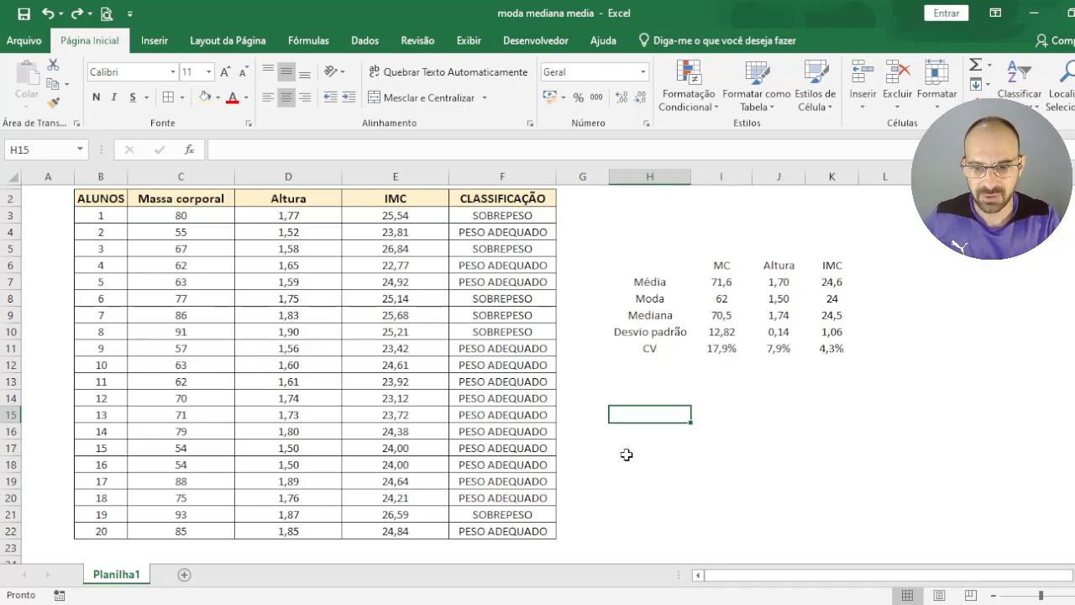
left_click(717, 417)
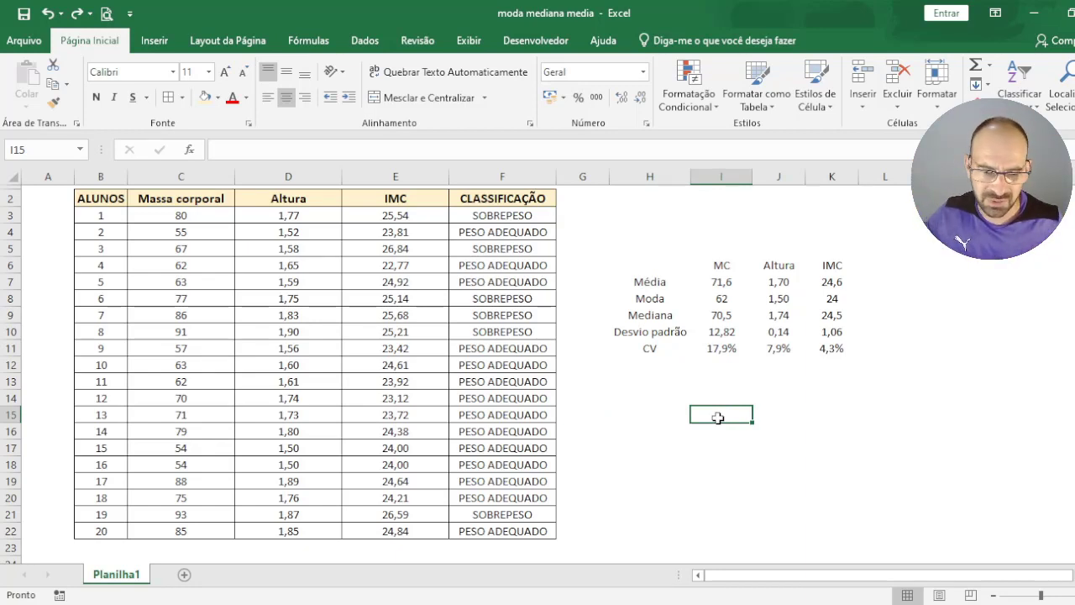
Step: Rename sheet Planilha1 to EDUCAFIT - TESTE, then change it to EDUCAFIT - AULA
double_click(122, 574)
type("EDU")
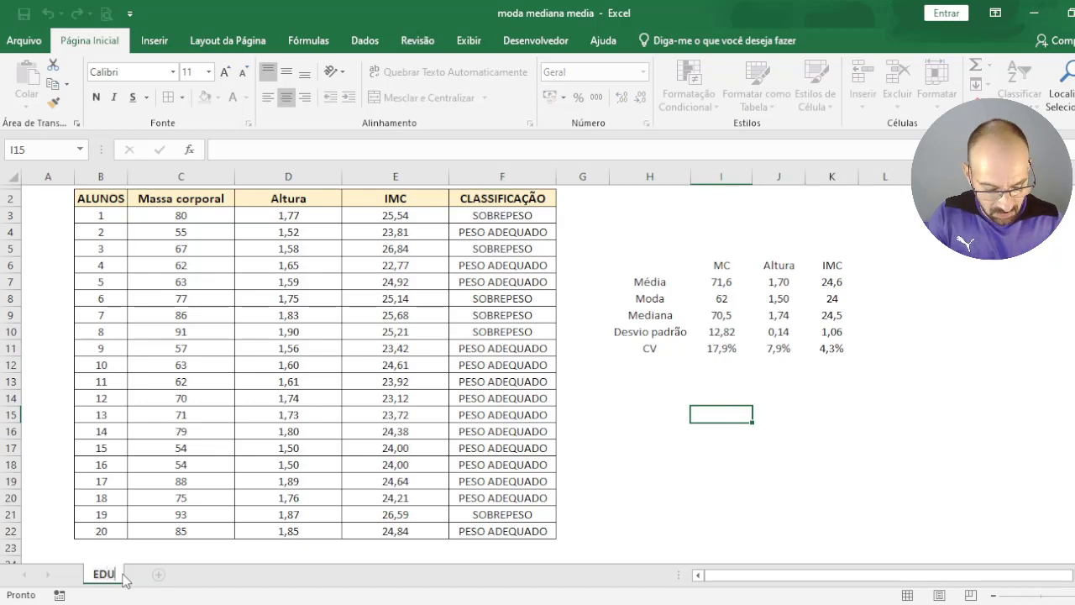
type("CAFIT - MED")
key("BackSpace")
key("BackSpace")
key("BackSpace")
type("TES")
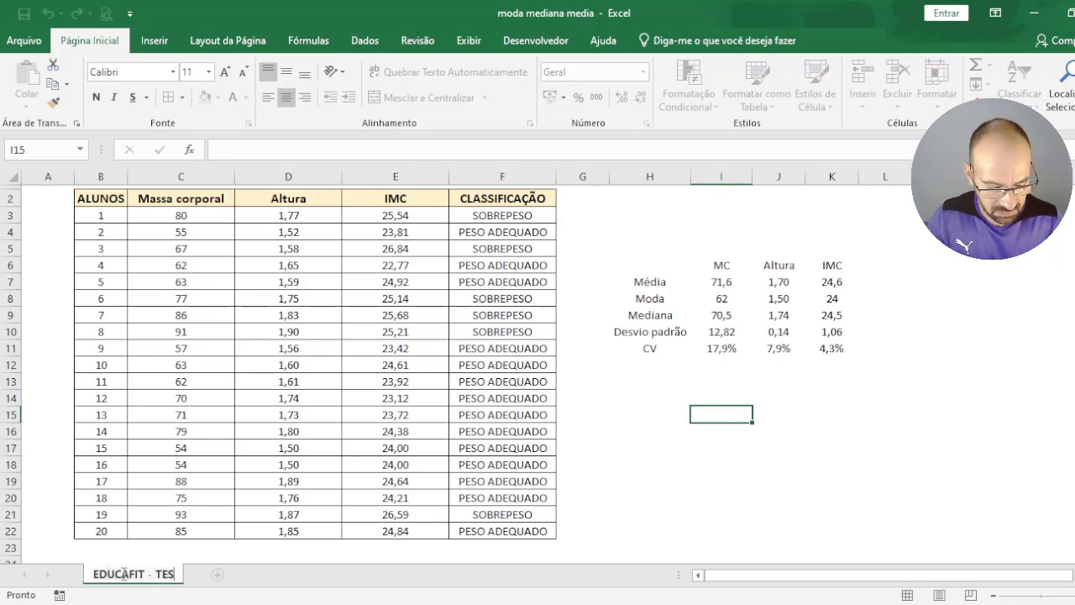
type("TE")
key("Return")
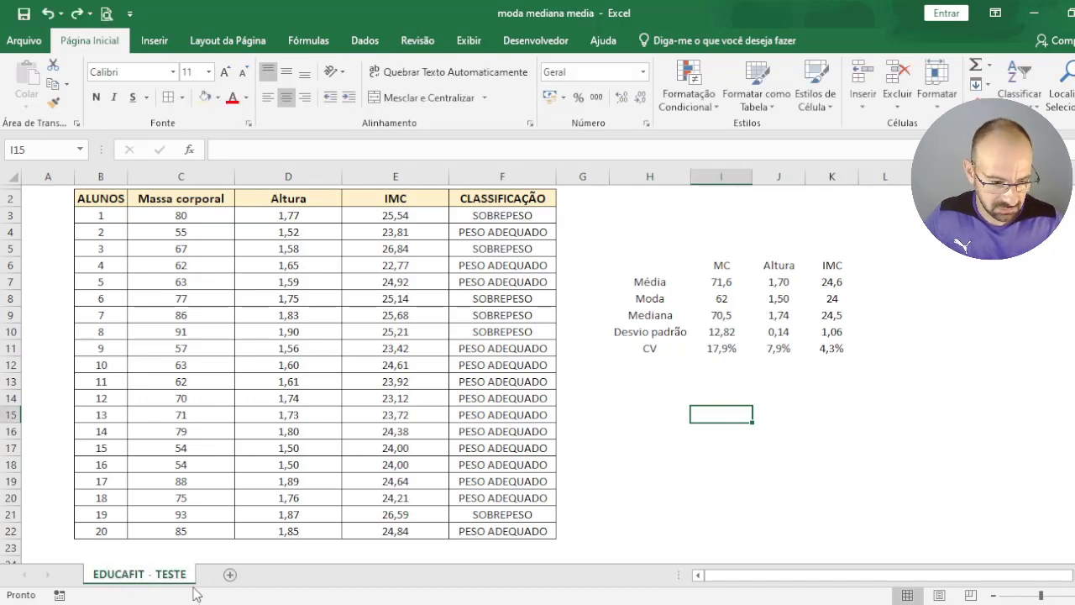
double_click(182, 578)
left_click(164, 575)
left_click_drag(164, 578, 252, 575)
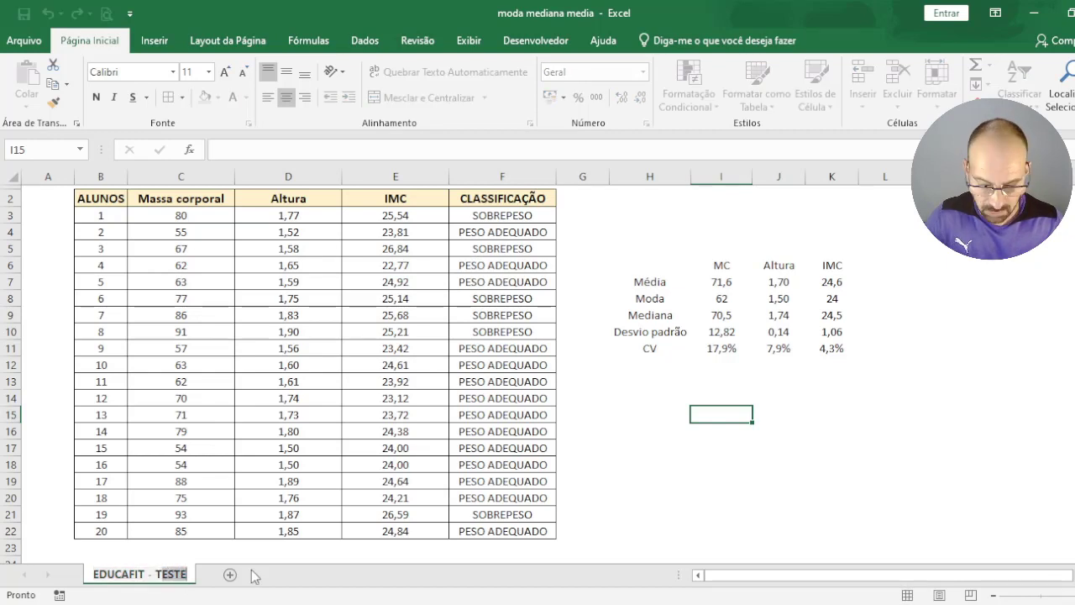
type("AULA")
key("Return")
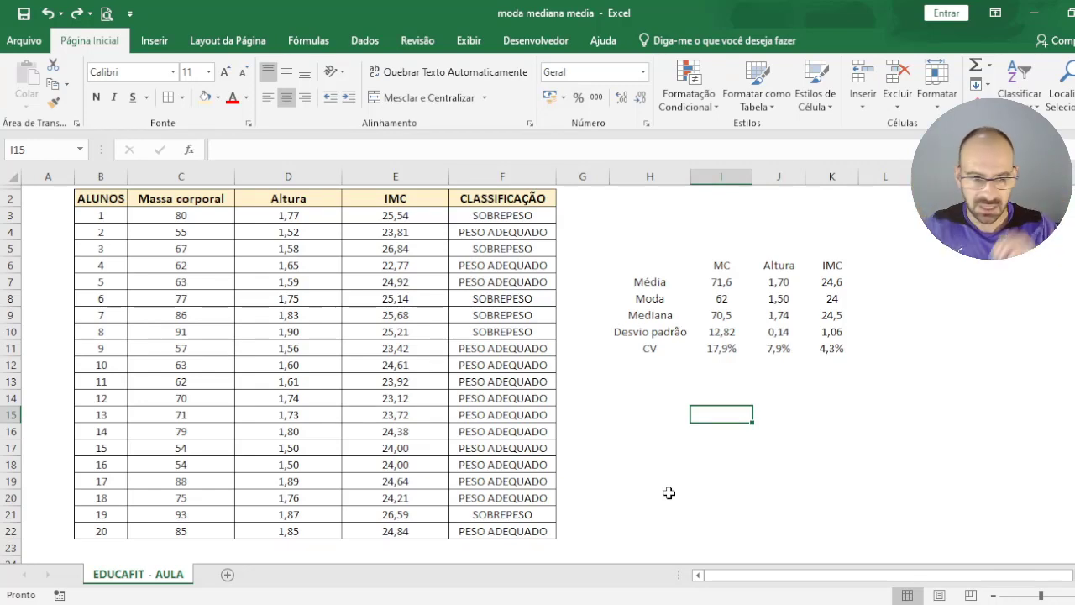
Step: Make the 80 in C3 red, bold and font size 15
left_click(195, 237)
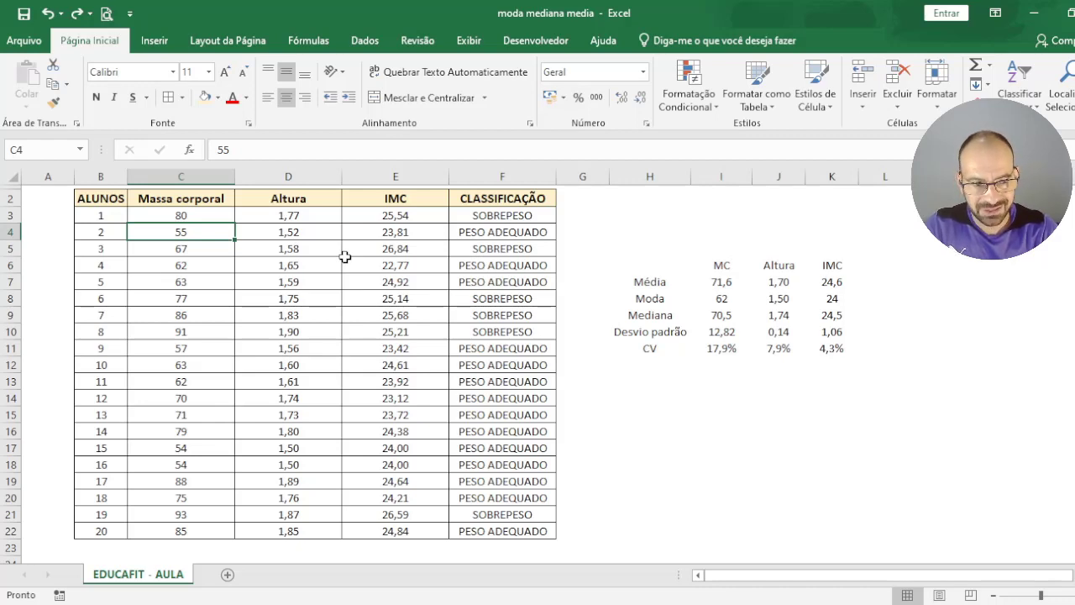
key("Up")
key("Up")
key("Down")
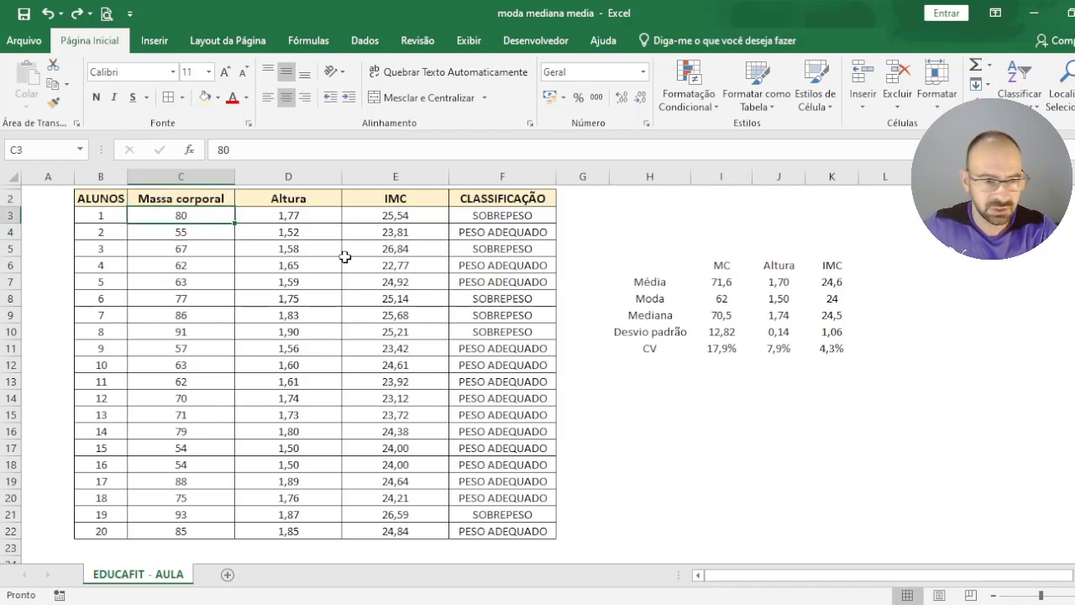
left_click(232, 97)
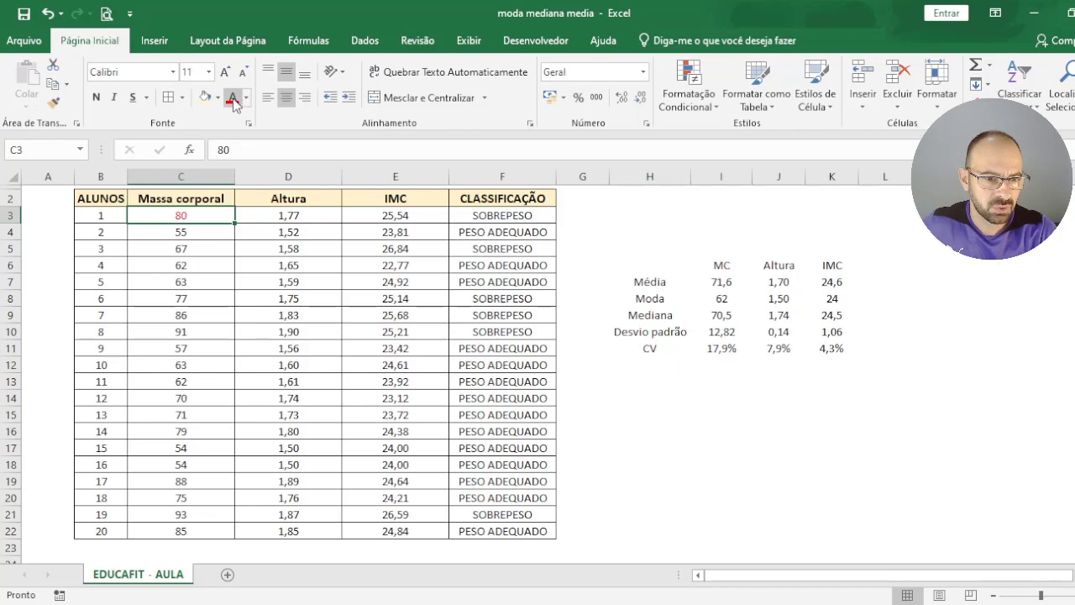
left_click(96, 96)
left_click(188, 74)
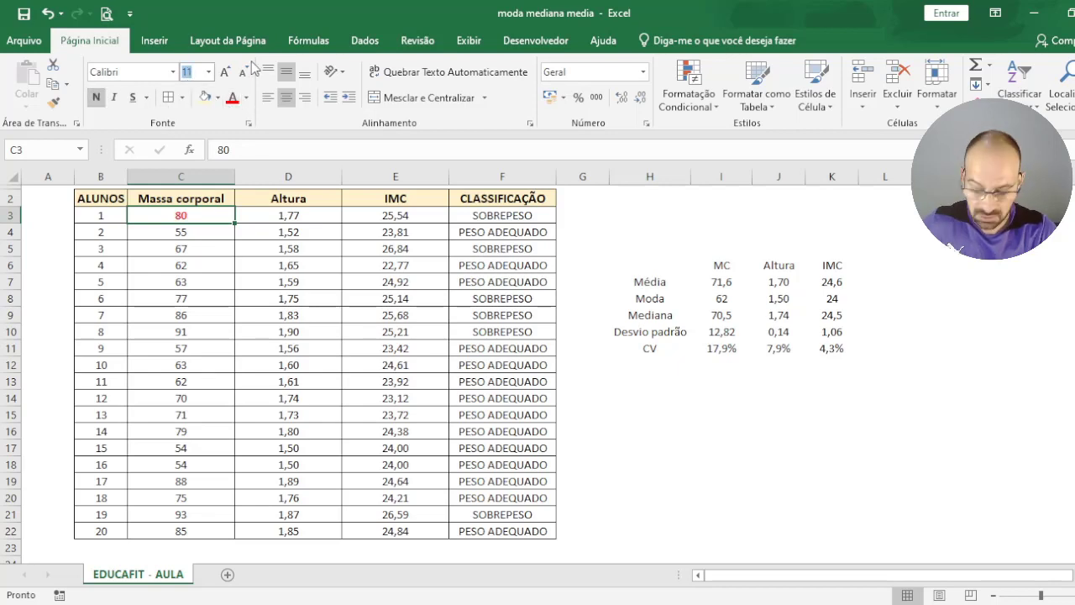
type("15")
key("Return")
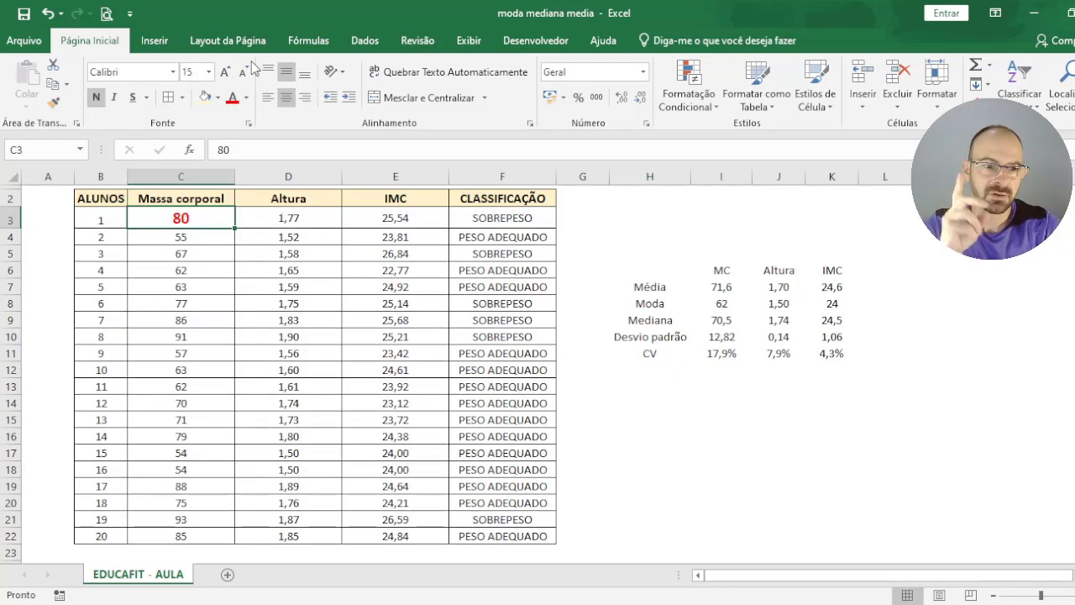
Step: Inspect the standard deviation formula in I10, then return to C4
key("Down")
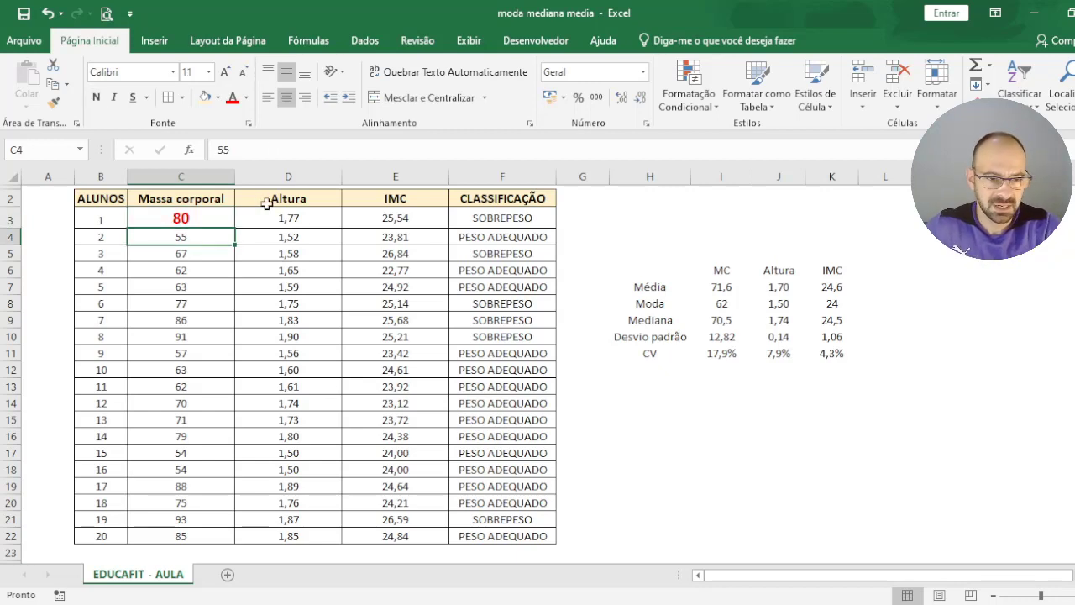
left_click(744, 335)
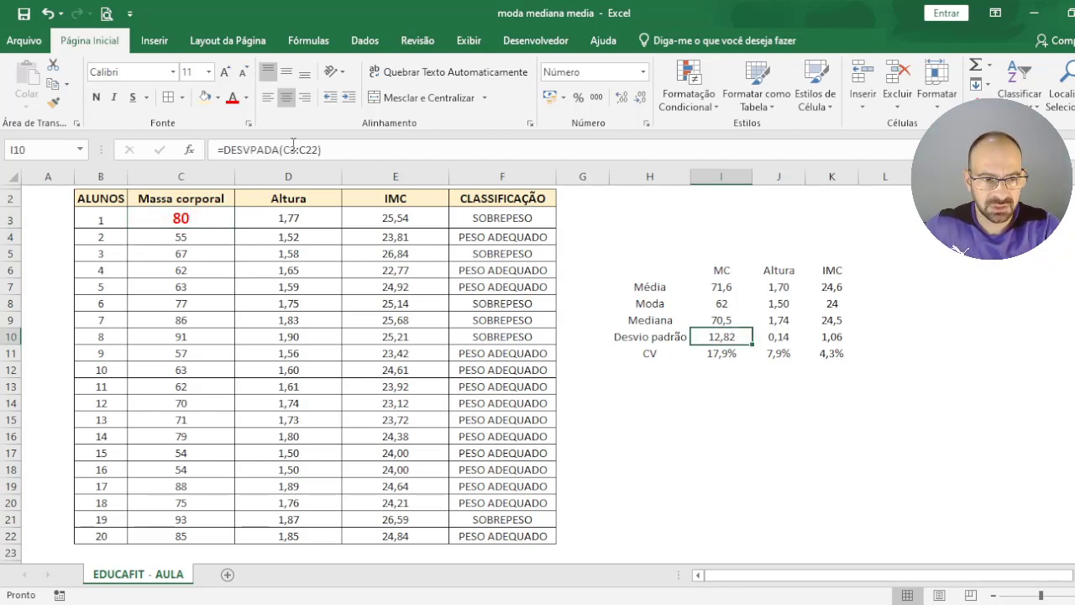
left_click(744, 334, "ctrl")
key("Return")
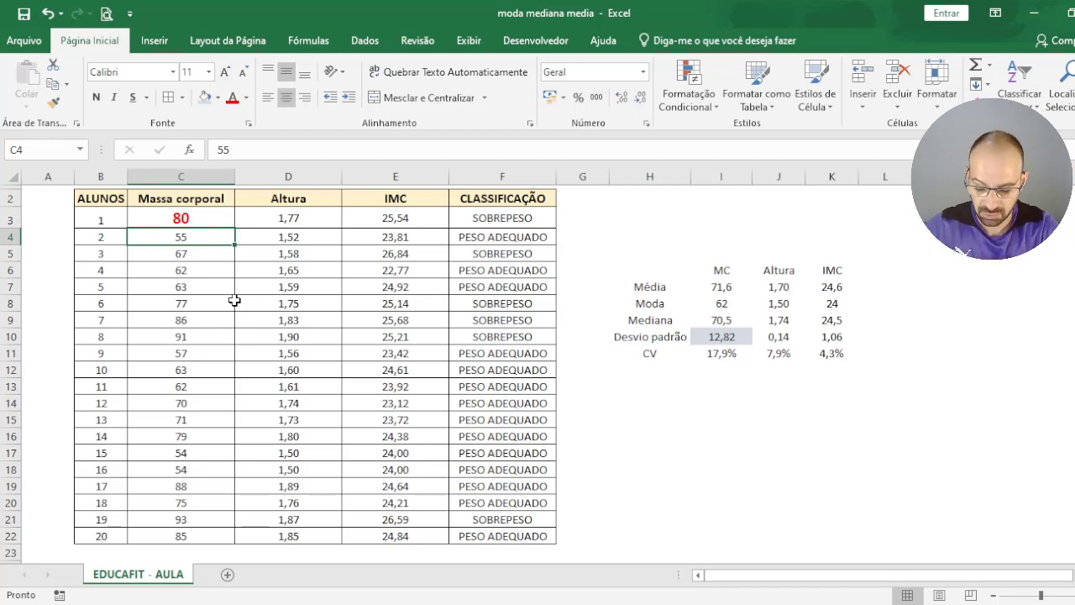
Step: Enter body masses 75, 77, 82, 83 and 87 for students 2 through 6
type("75")
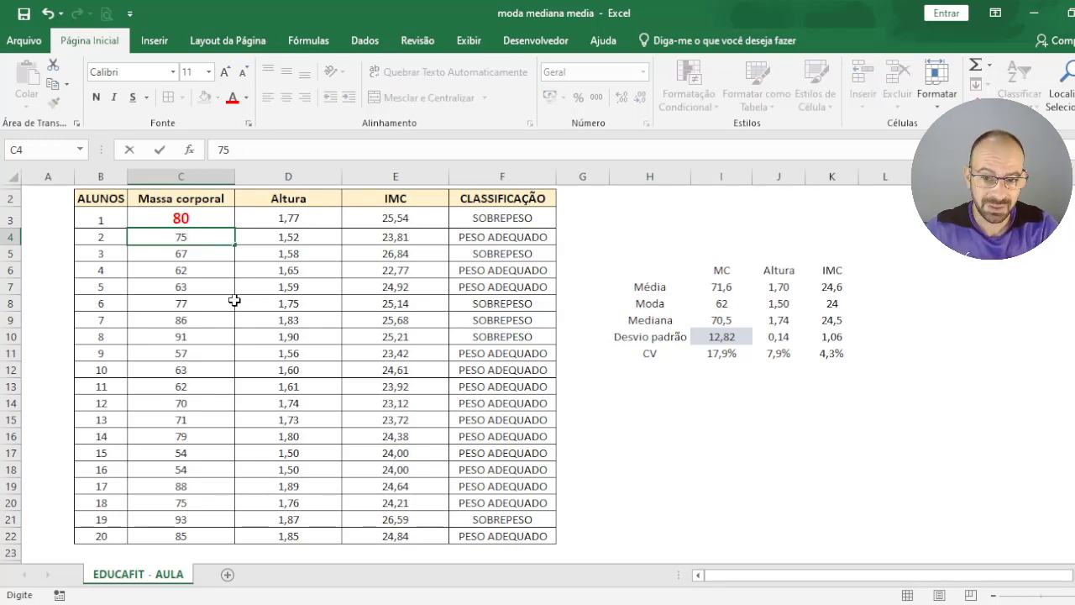
key("Return")
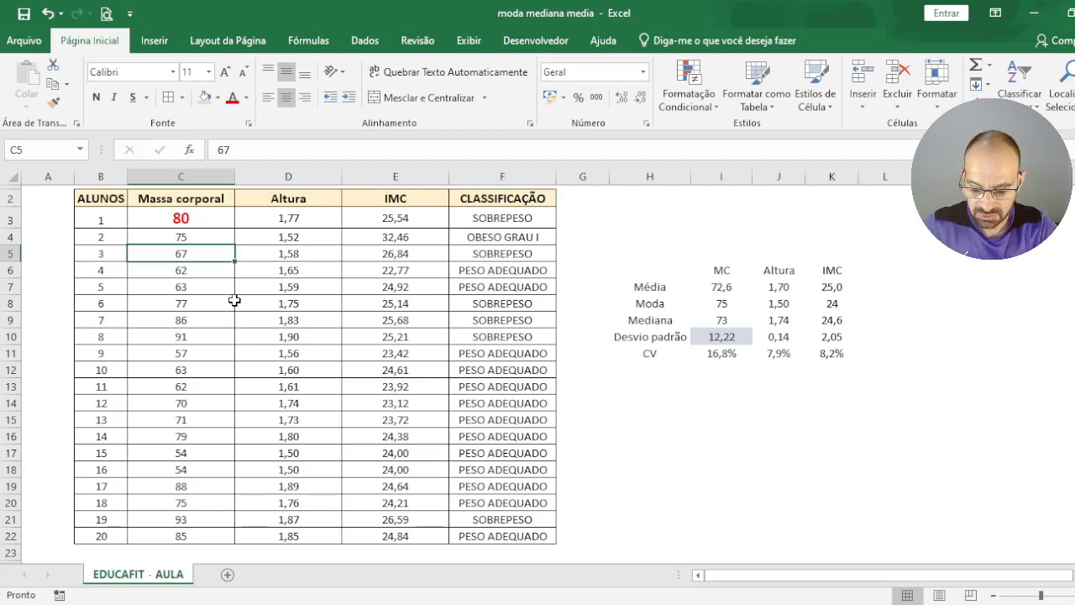
type("77")
key("Return")
type("8")
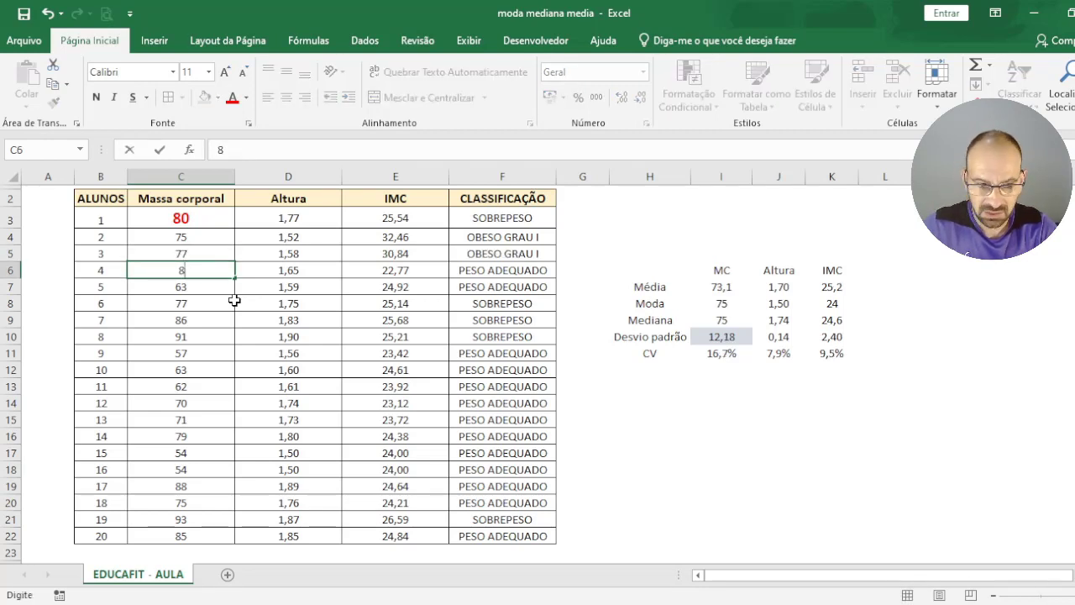
type("2")
key("Return")
type("8")
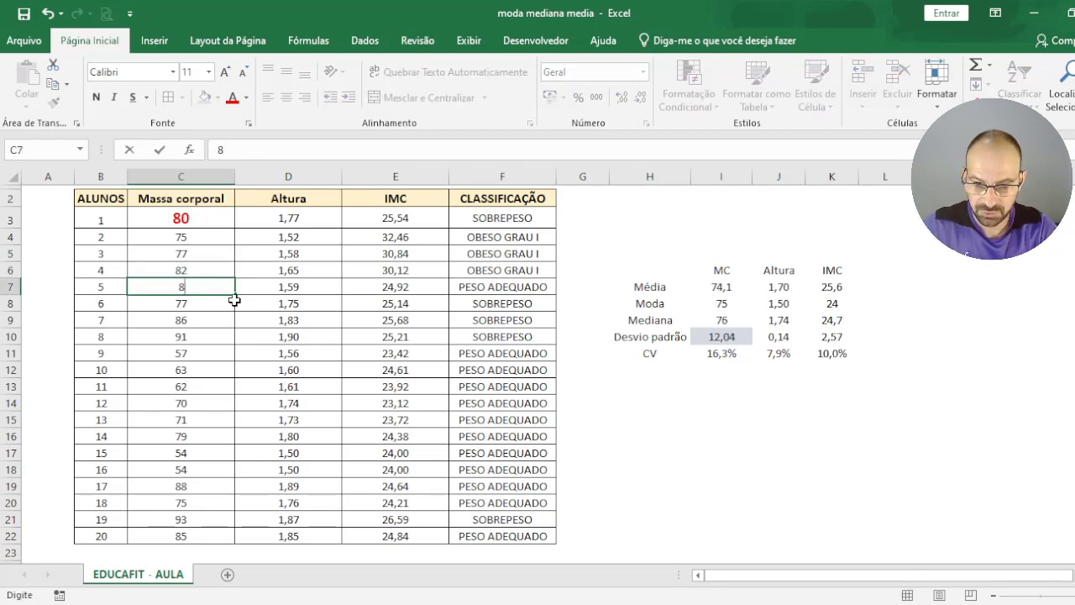
type("3")
key("Return")
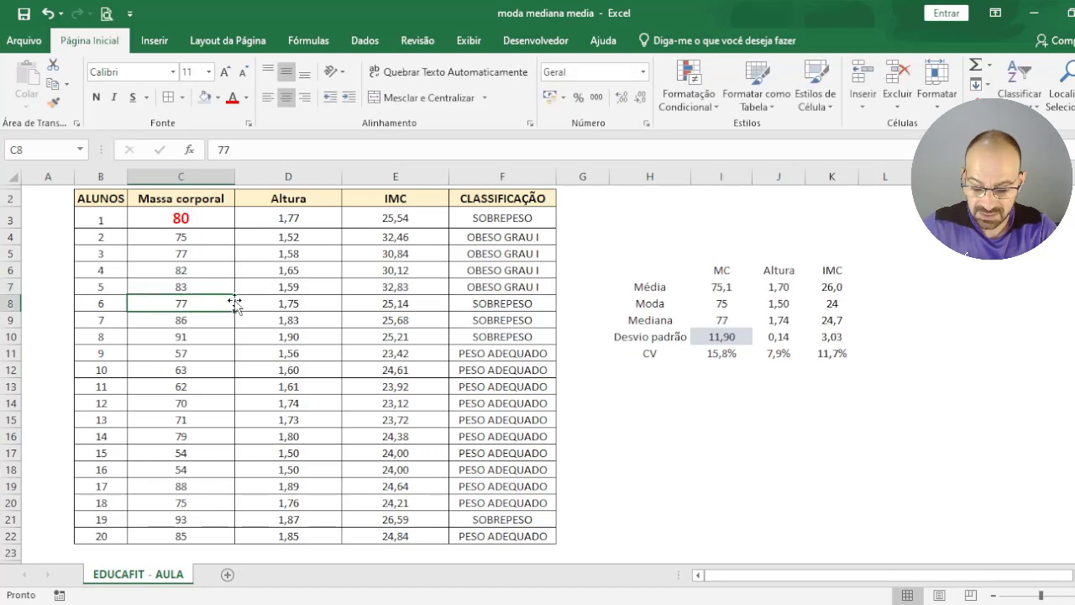
type("87")
key("Return")
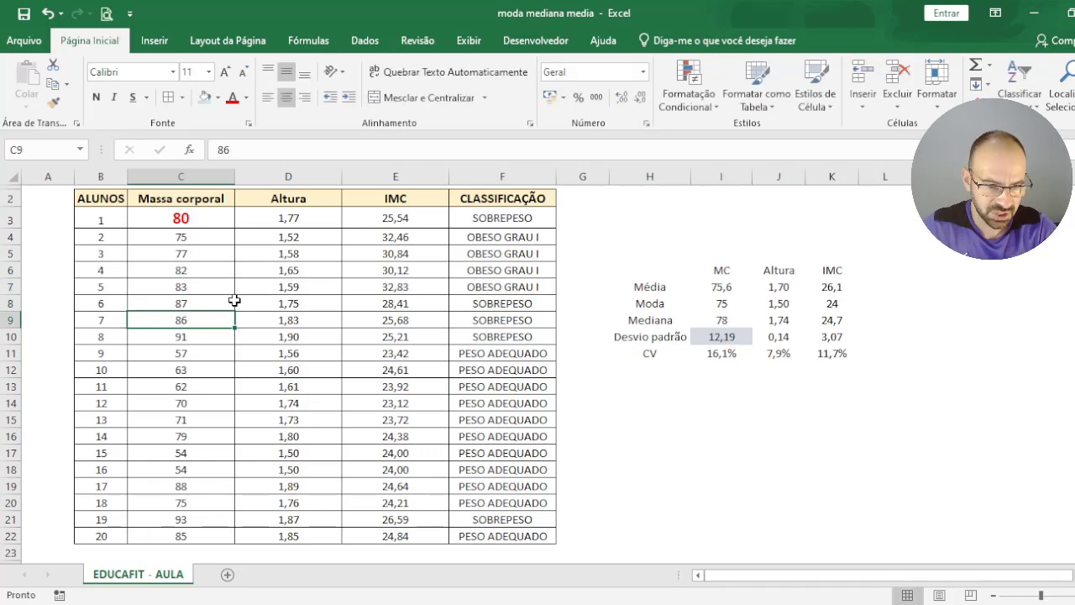
Step: Enter 81 for student 8, then 80, 80, 80, 79, and 74 for students 15 and 16
key("Down")
type("81")
key("Return")
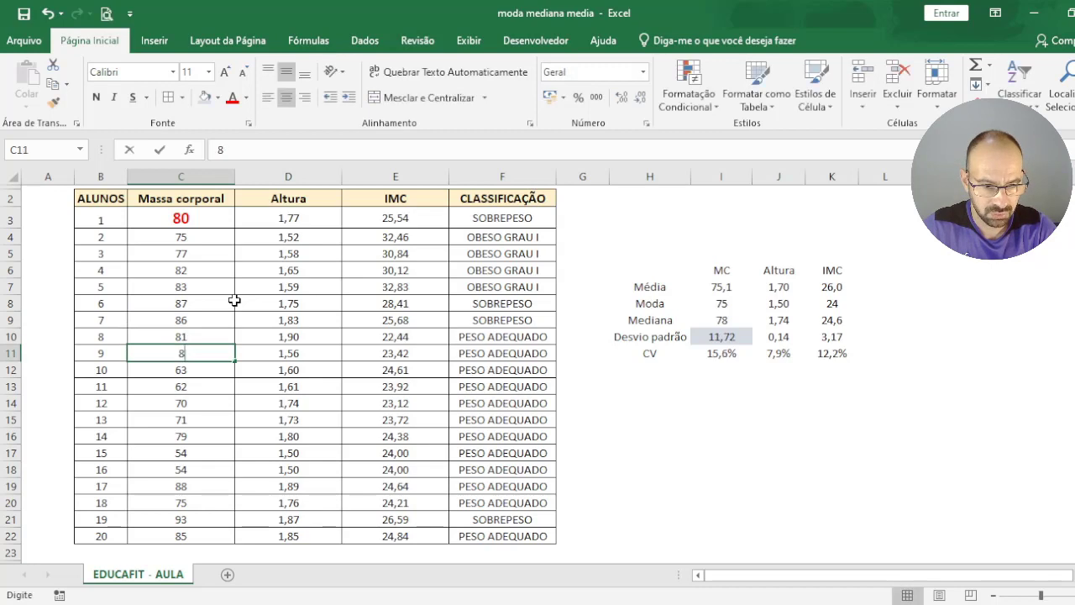
type("80")
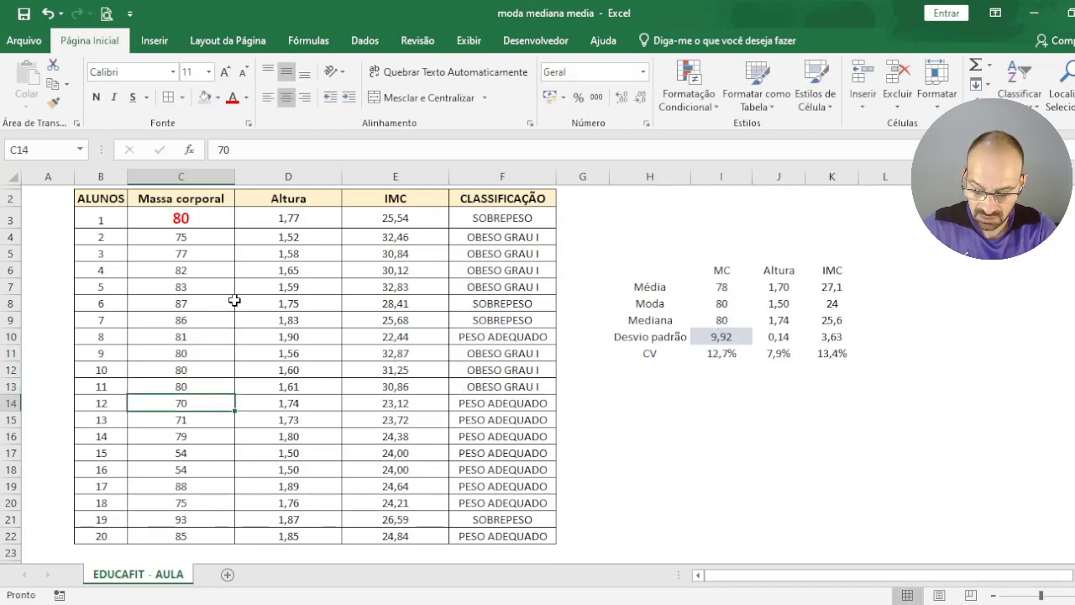
type(" 80 80 79")
key("Return")
key("Down")
key("Down")
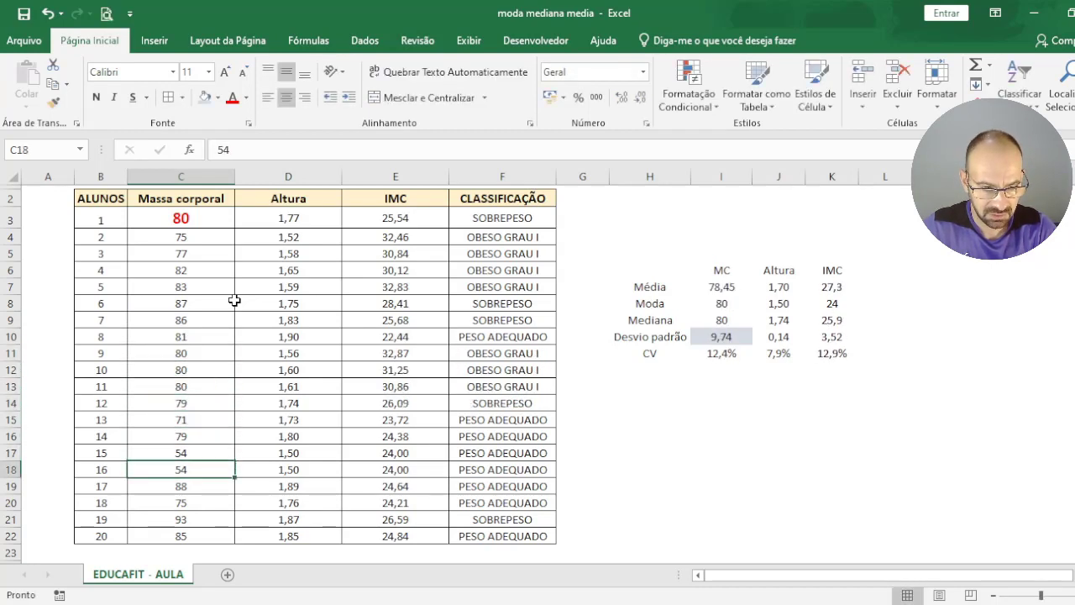
type("74")
key("Return")
type("74")
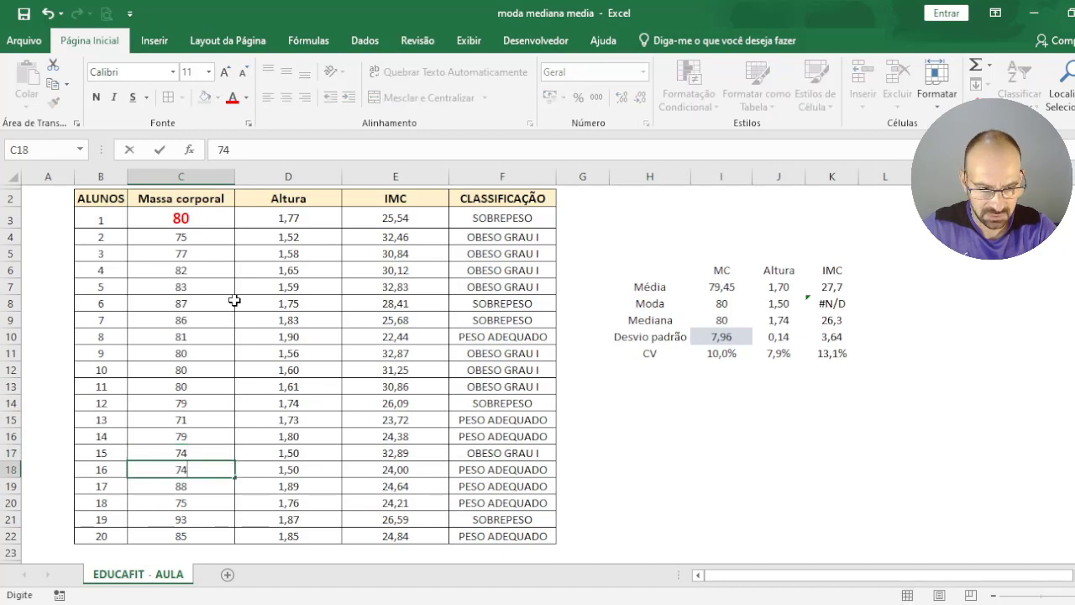
key("Return")
key("Down")
key("Down")
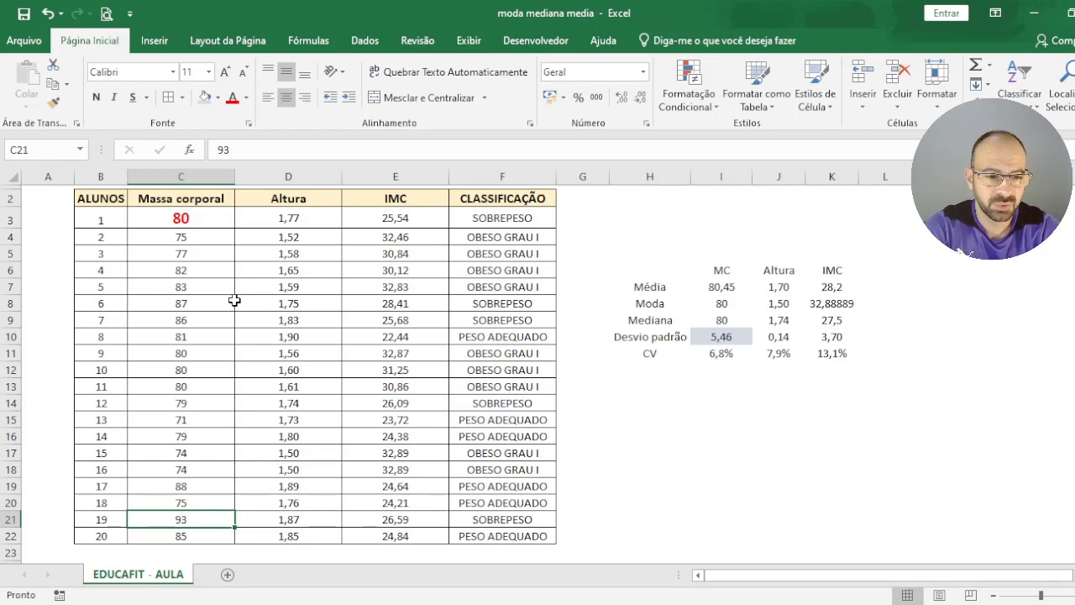
Step: Undo the new body-mass entries and the enlarged bold formatting on student 1's 80
key("ctrl+z")
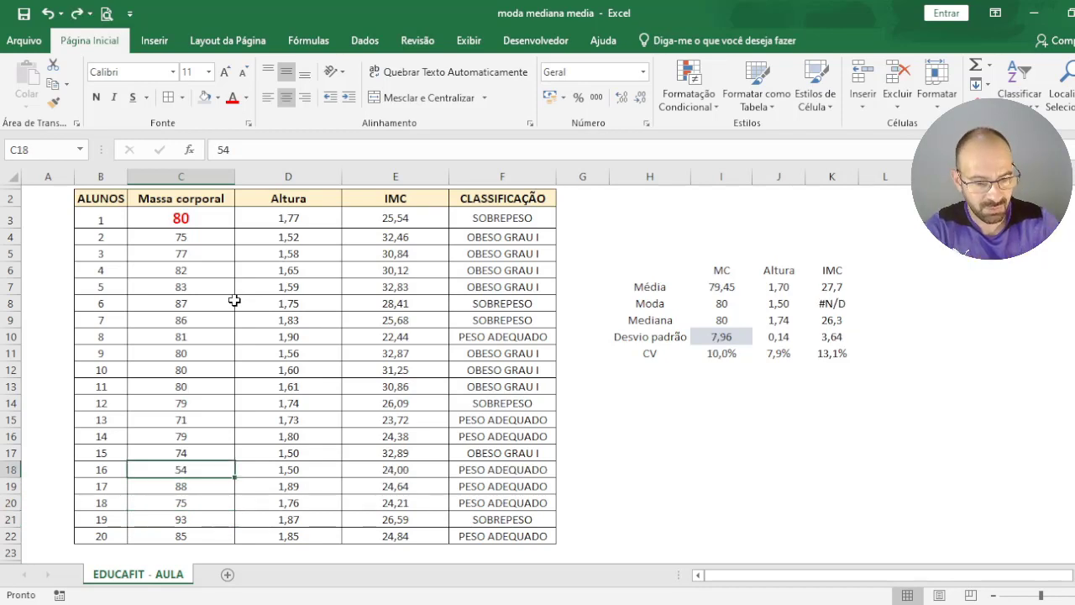
key("ctrl+z")
key("ctrl+z")
key("ctrl+z")
key("ctrl+z")
key("ctrl+z")
key("ctrl+z")
key("ctrl+z")
key("ctrl+z")
key("ctrl+z")
key("ctrl+z")
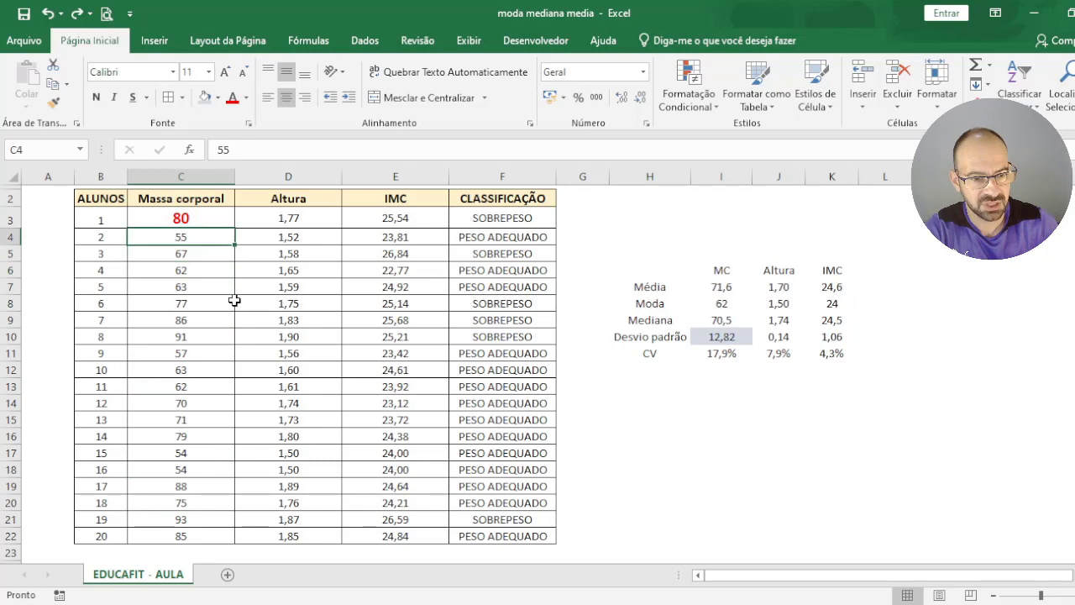
key("ctrl+z")
key("ctrl+z")
key("ctrl+z")
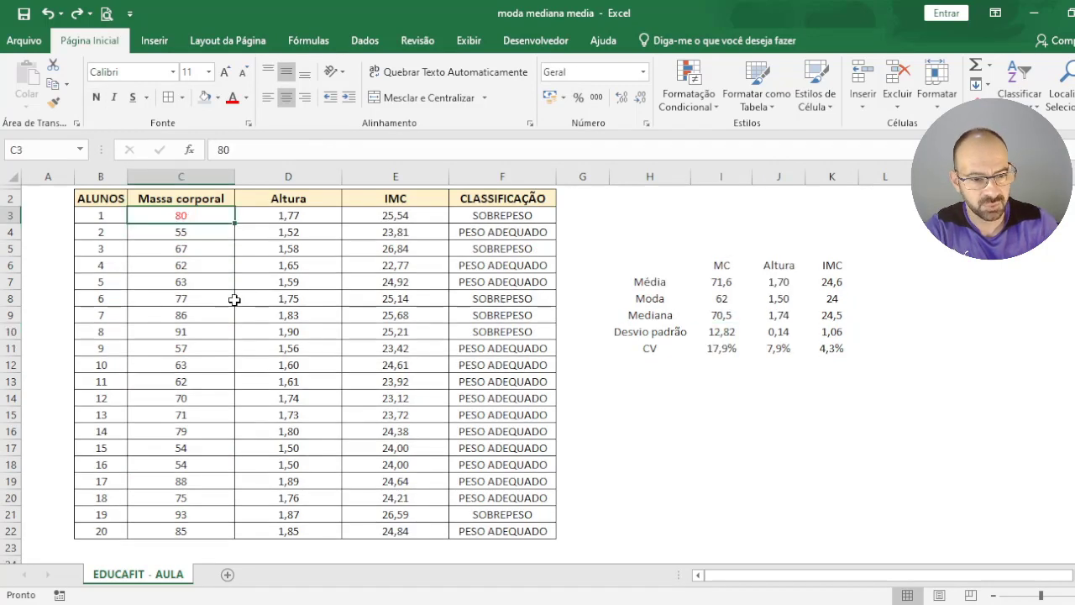
key("ctrl+z")
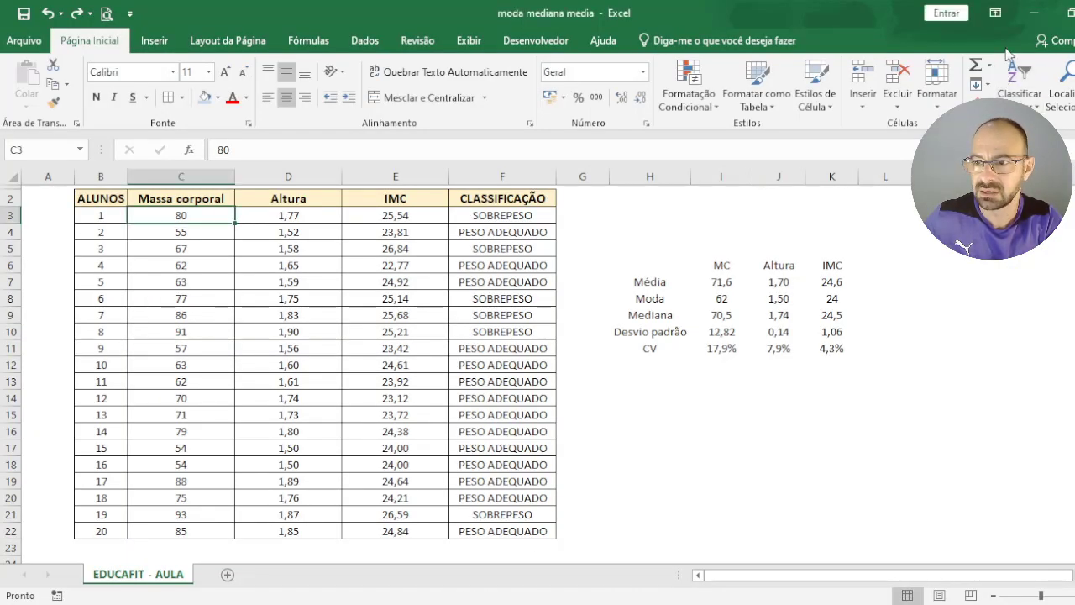
Step: Close the student workbook, then hide the formula bar and ribbon to show the anthropometry workbook full-screen
left_click(1034, 18)
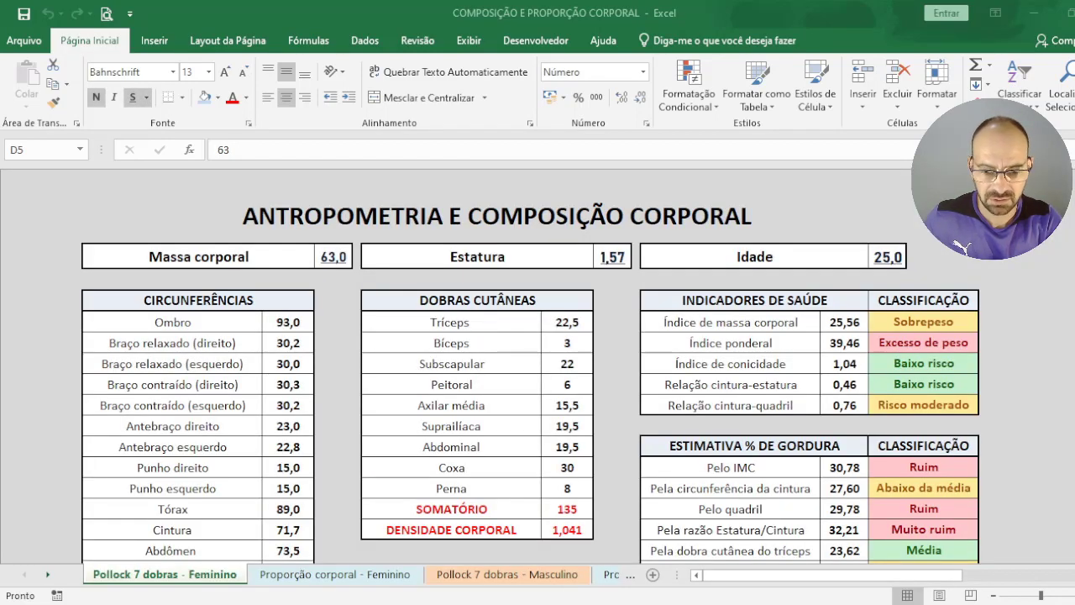
left_click(319, 575)
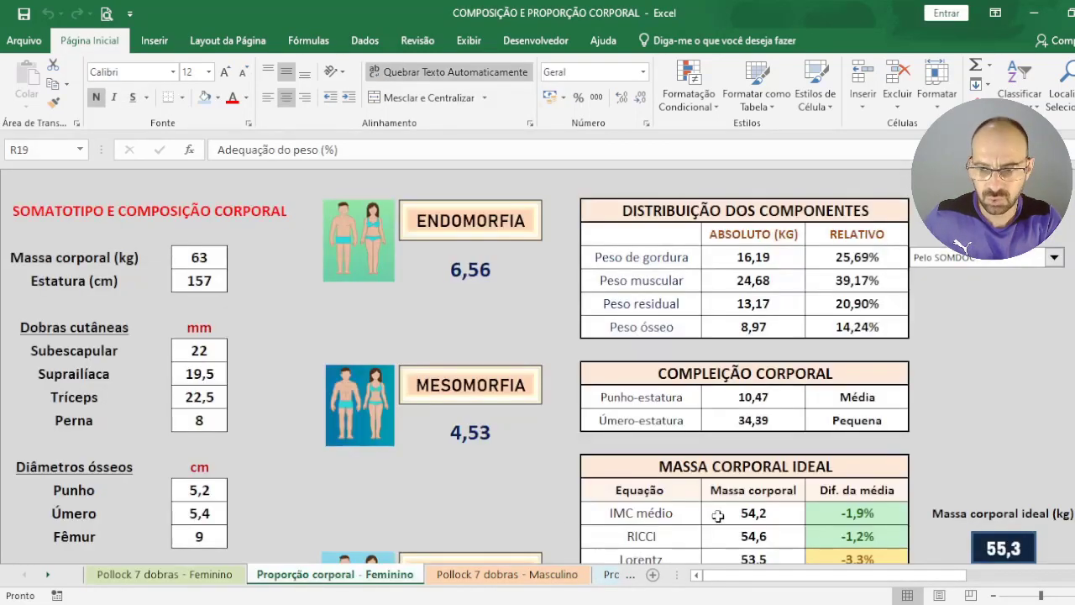
left_click(468, 41)
left_click(379, 75)
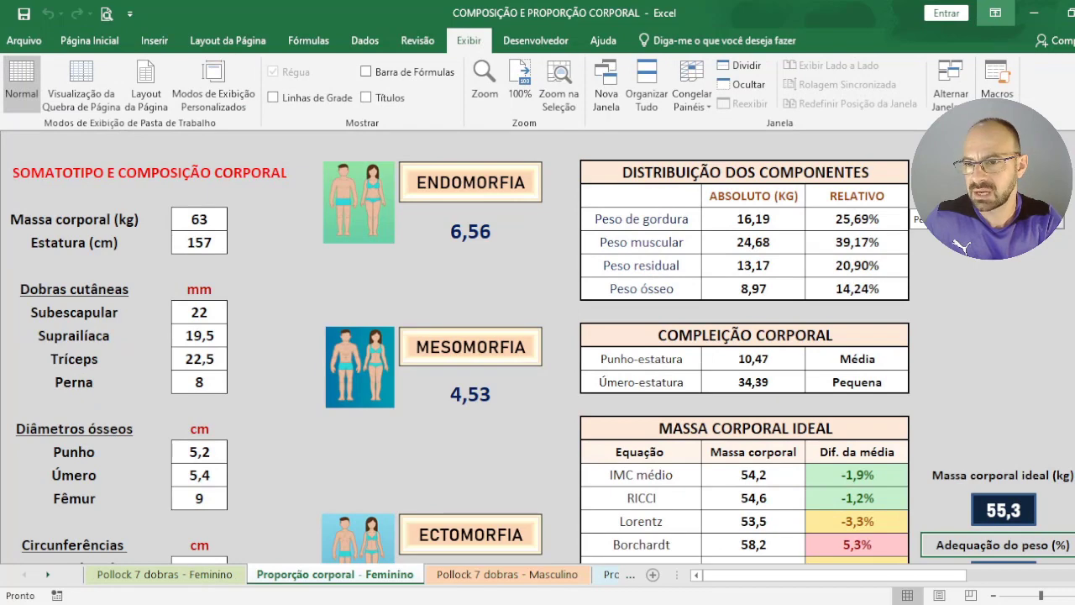
key("ctrl+shift+F1")
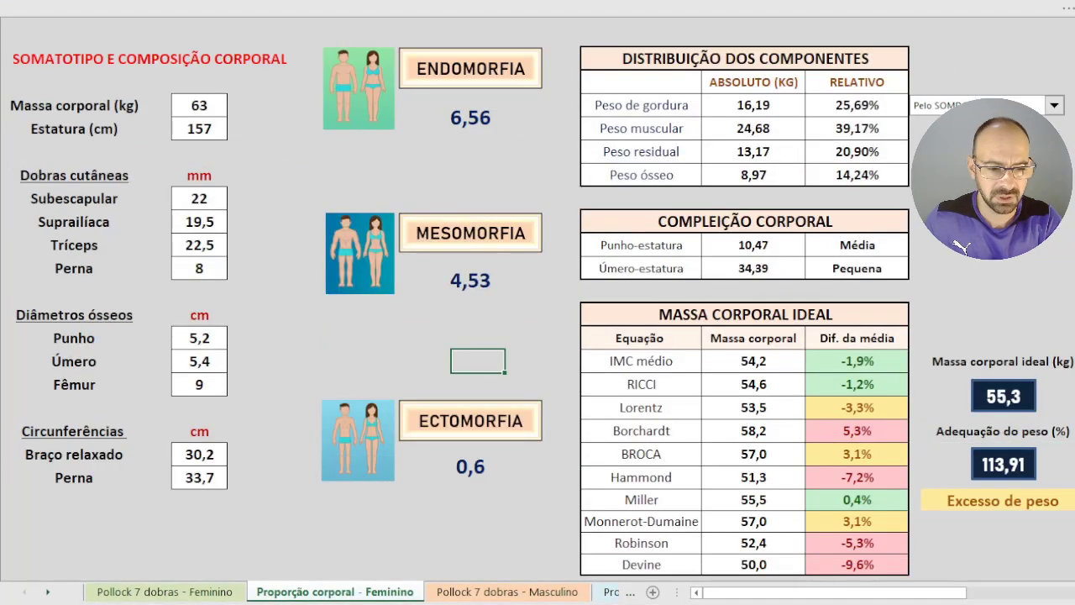
Step: Return to the Pollock 7 dobras - Feminino sheet and select its 63,0 body mass
left_click(164, 591)
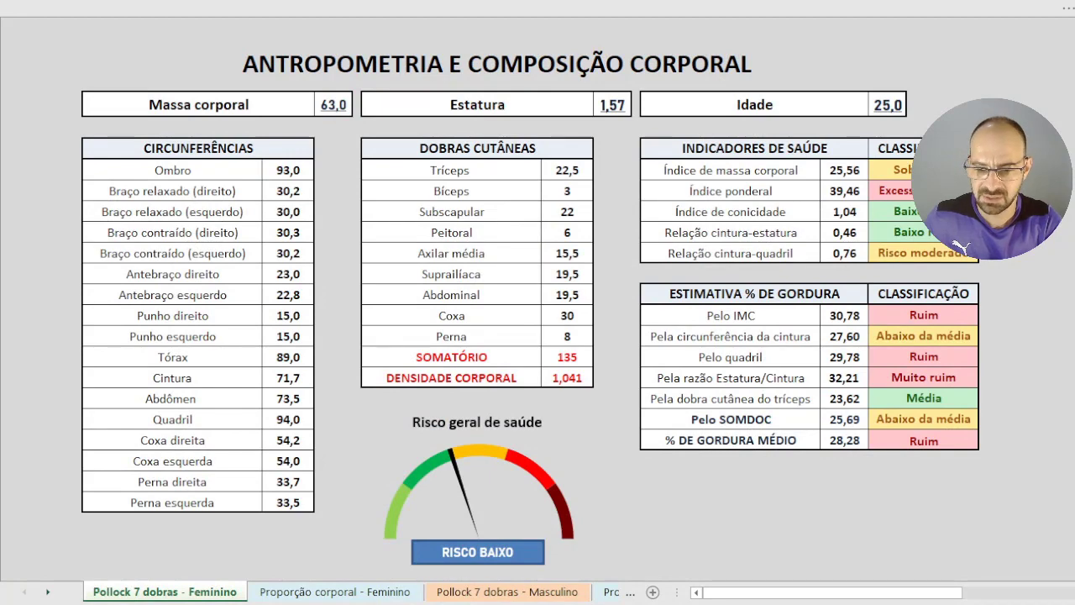
left_click(333, 104)
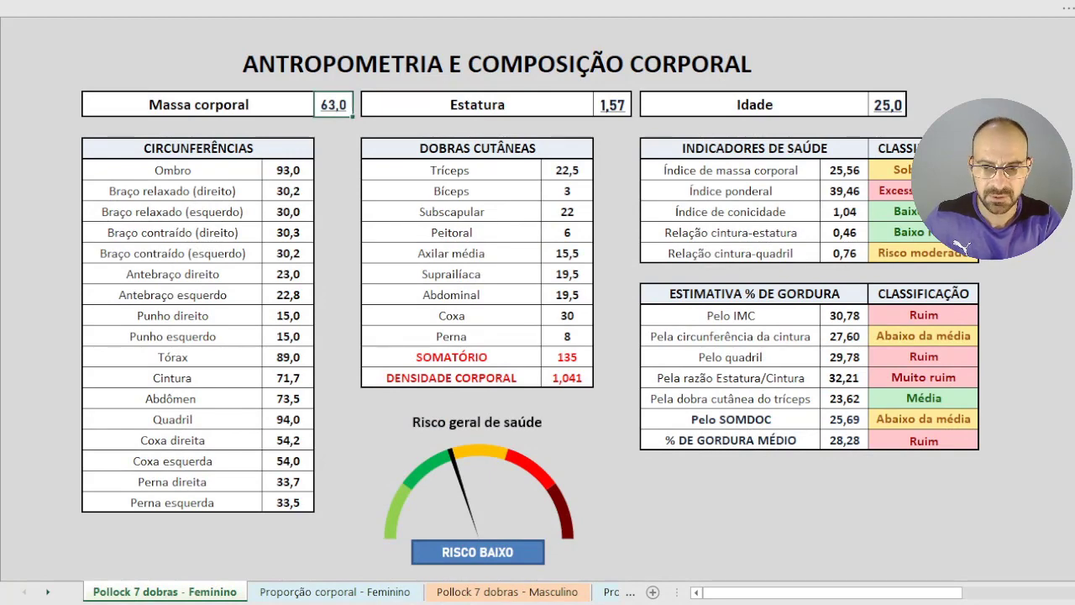
left_click(300, 593)
left_click(241, 593)
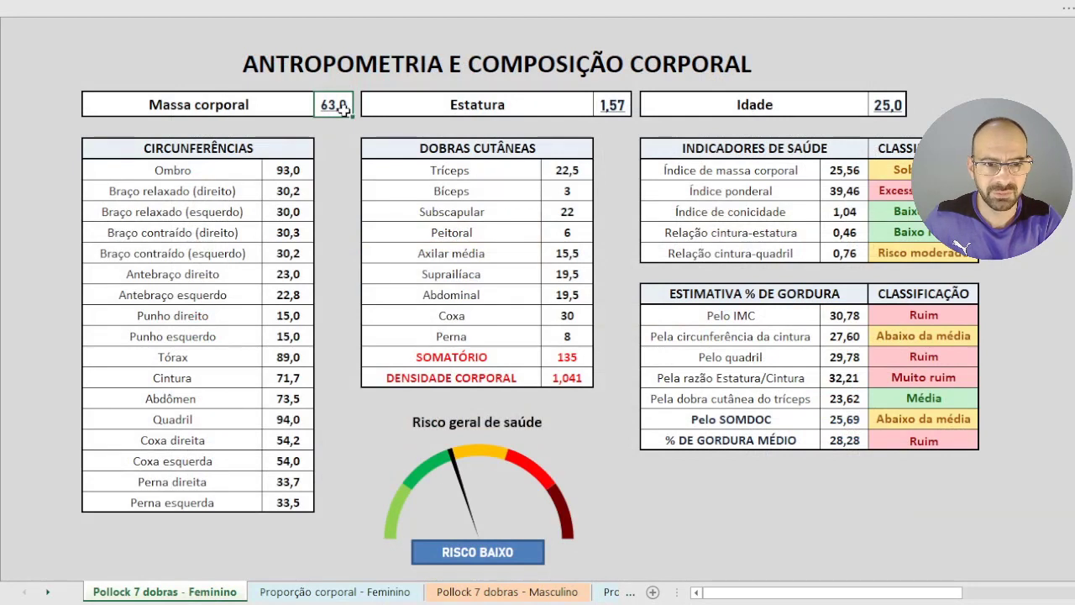
Step: Change the body mass to 80 and review the updated Proporção corporal - Feminino results, including Ectomorfia 0,1
type("80")
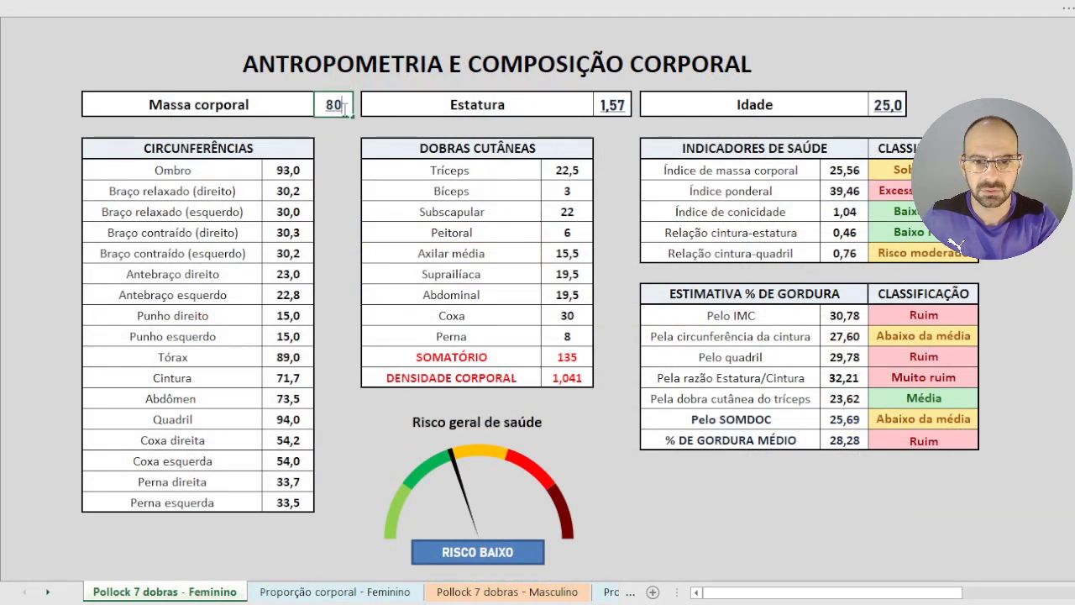
key("Return")
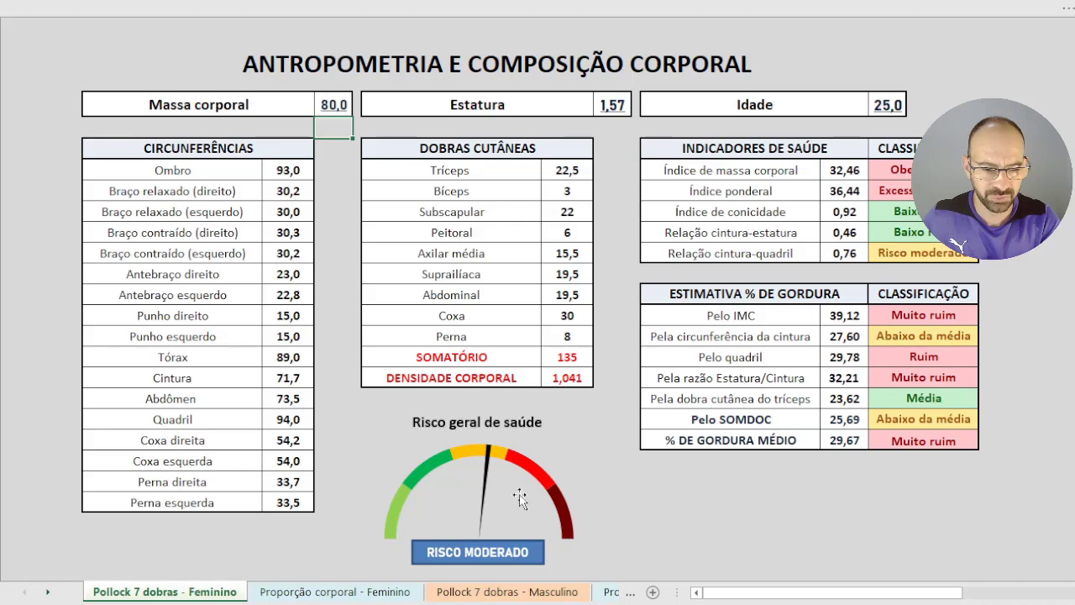
left_click(340, 593)
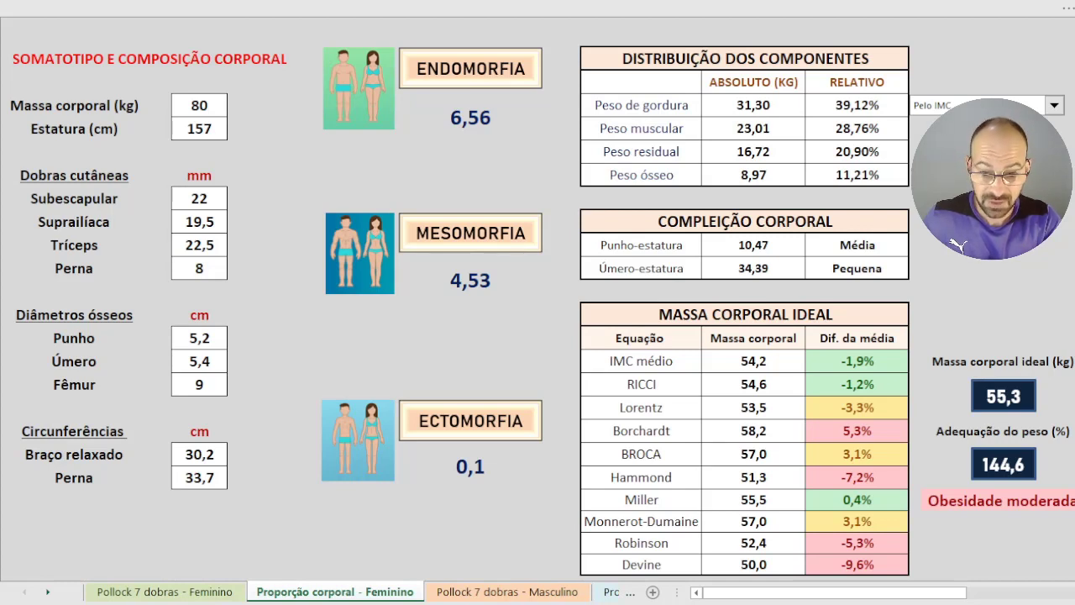
left_click(478, 361)
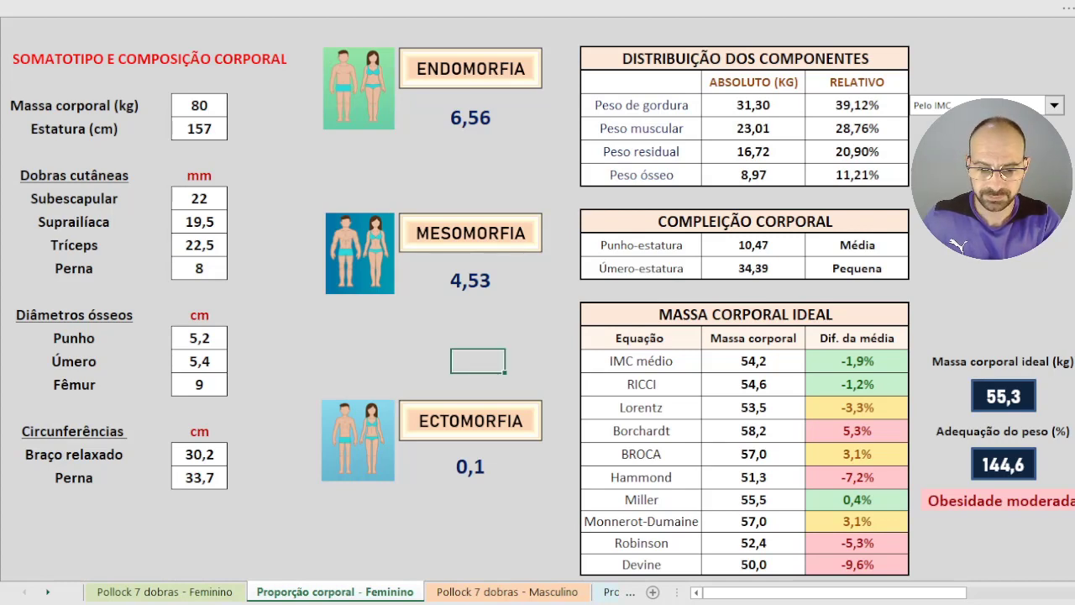
left_click(494, 481)
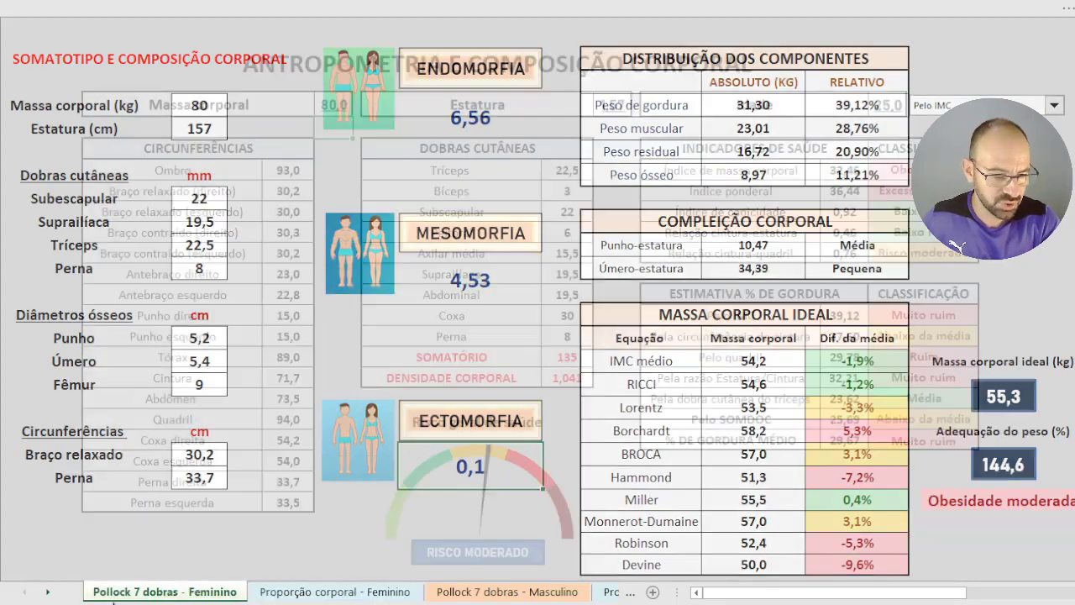
left_click(164, 591)
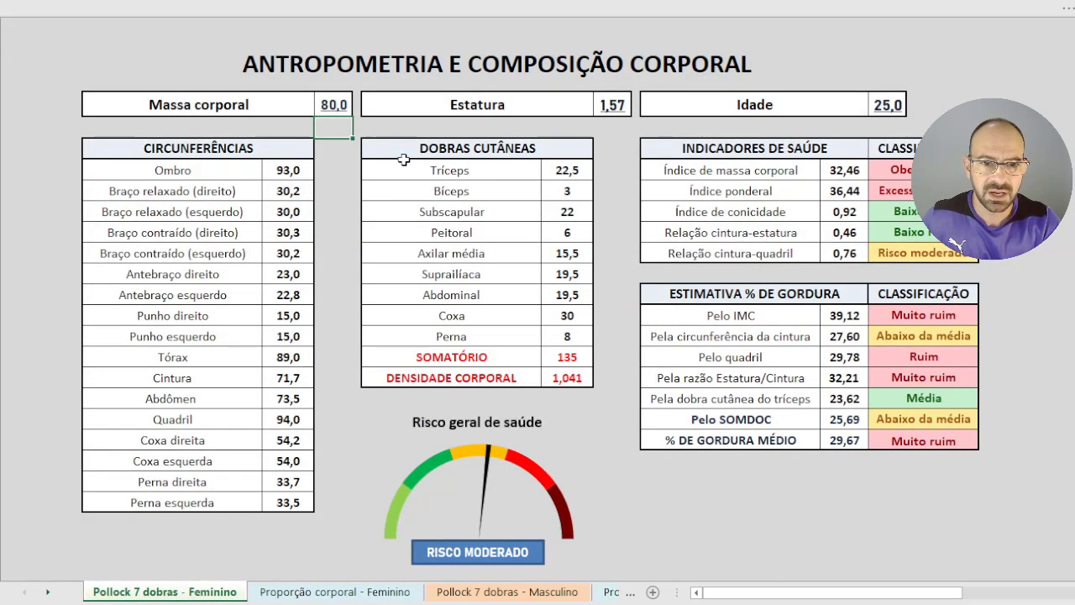
Step: Set the Tríceps and Axilar média skinfolds to 20 each
left_click(554, 171)
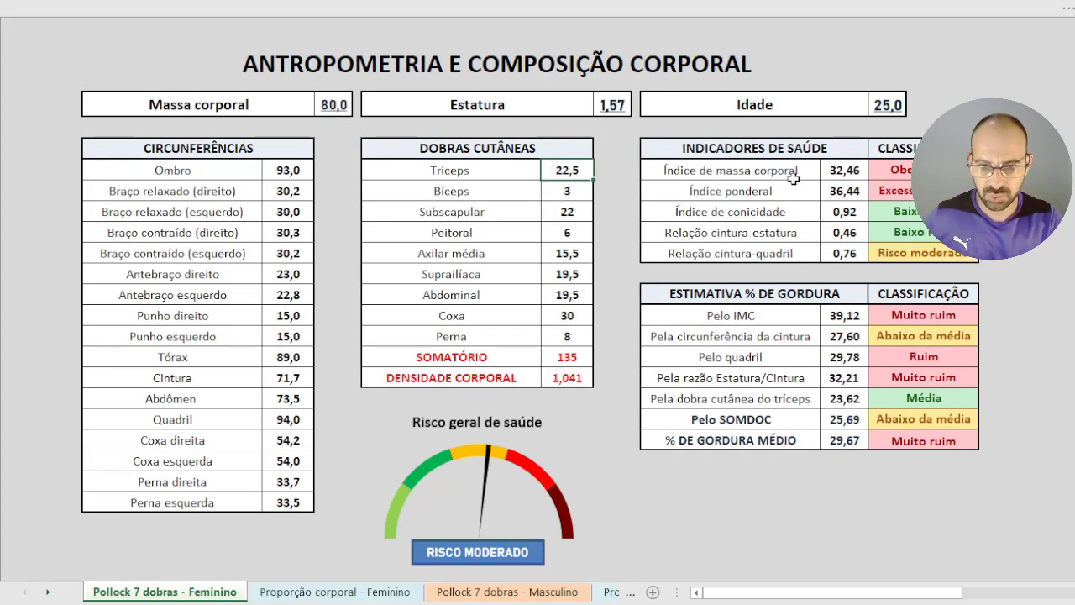
type("20")
key("Return")
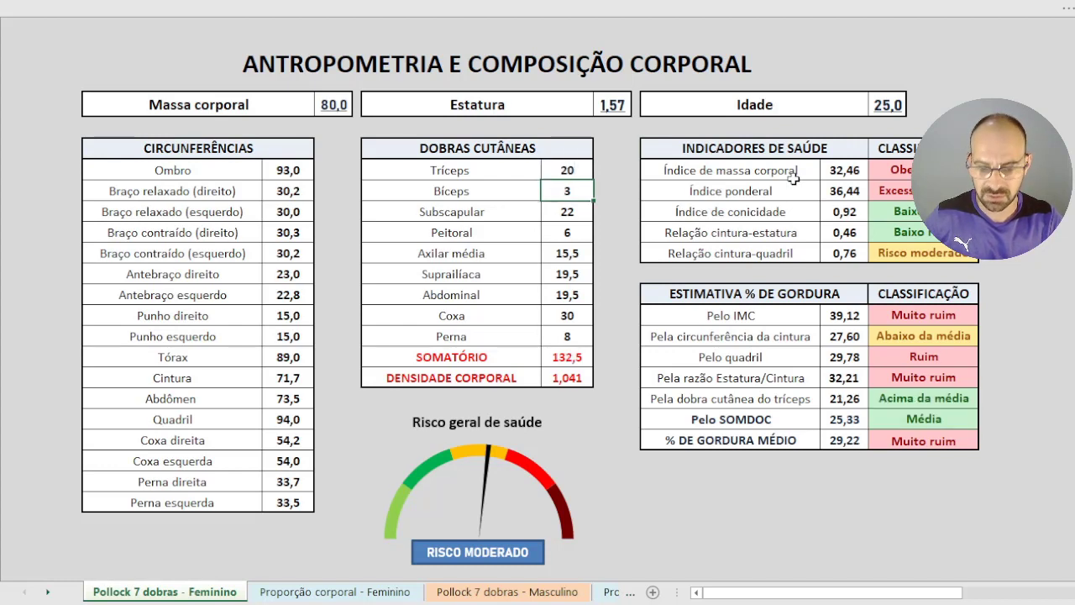
key("Return")
key("Return")
key("Return")
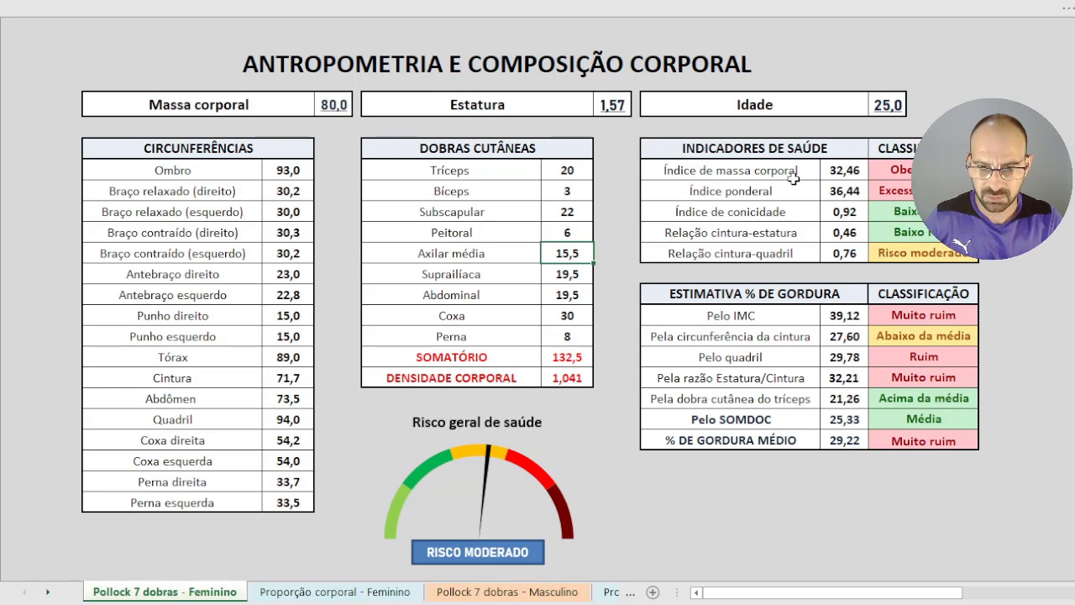
type("20")
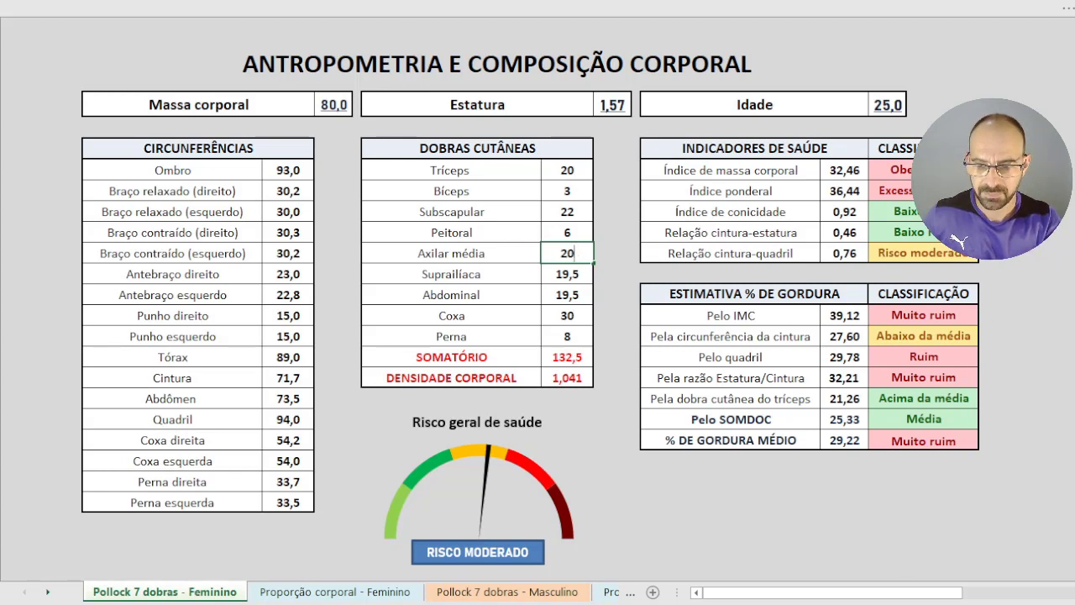
key("Return")
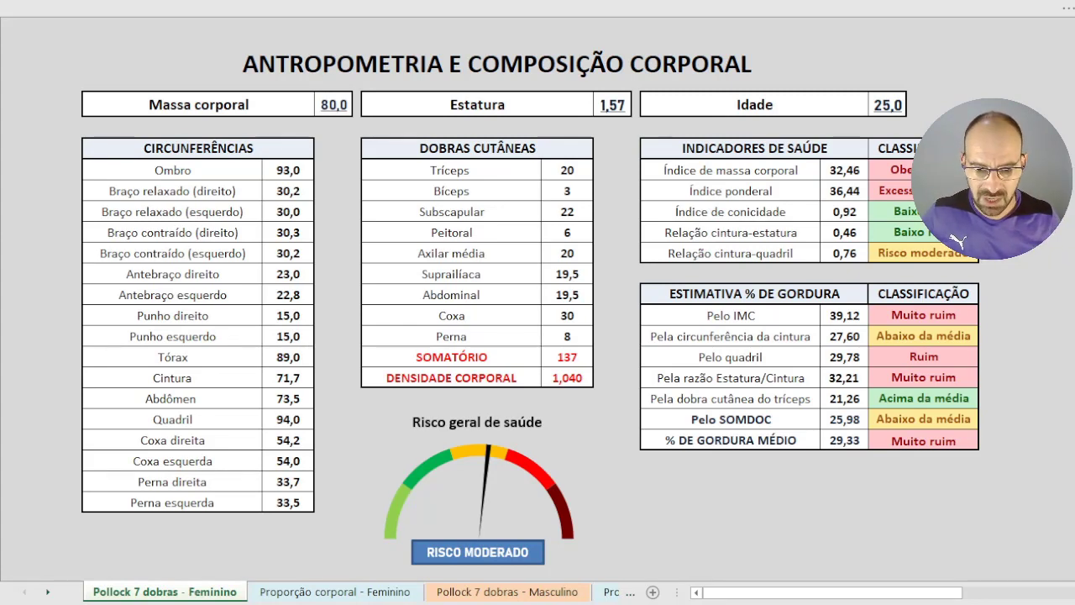
Step: Browse the Pollock 7 dobras and Proporção corporal Masculino sheets, then return to the Feminino sheet
left_click(567, 274)
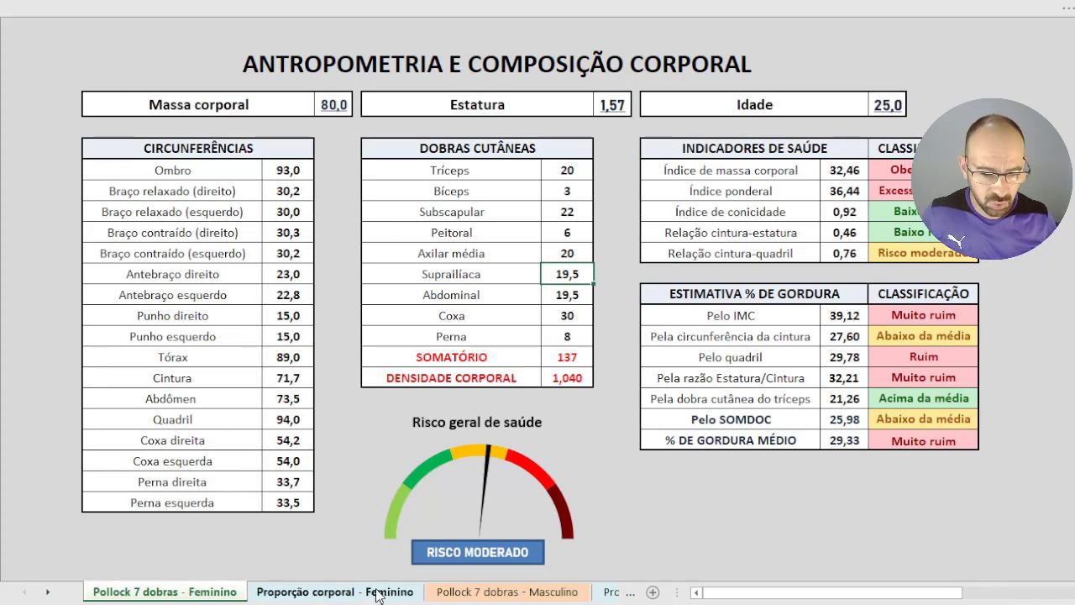
left_click(582, 597)
left_click(610, 592)
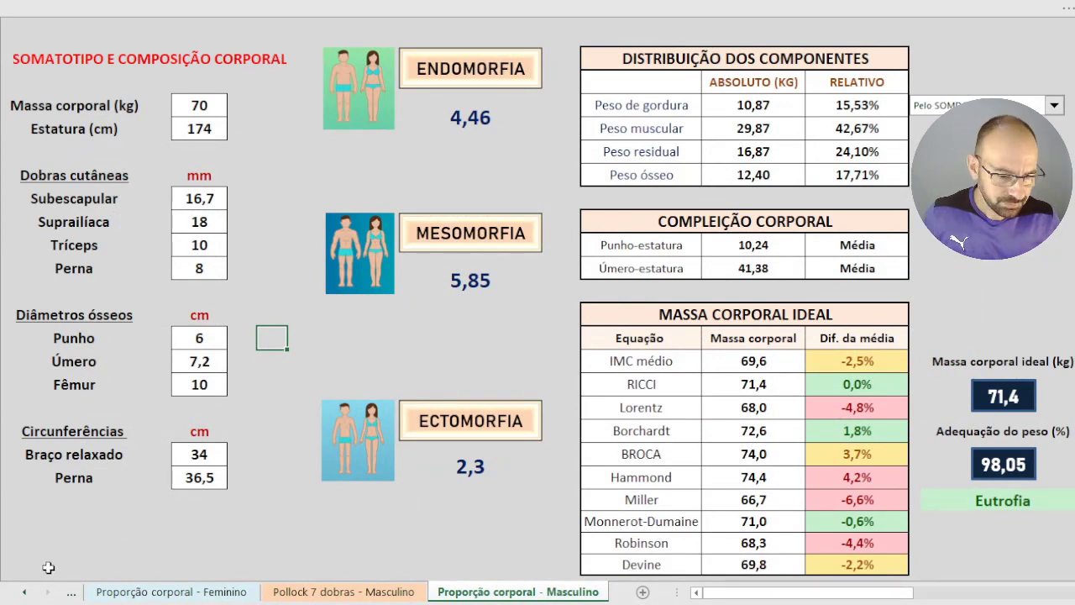
left_click(25, 592)
left_click(126, 591)
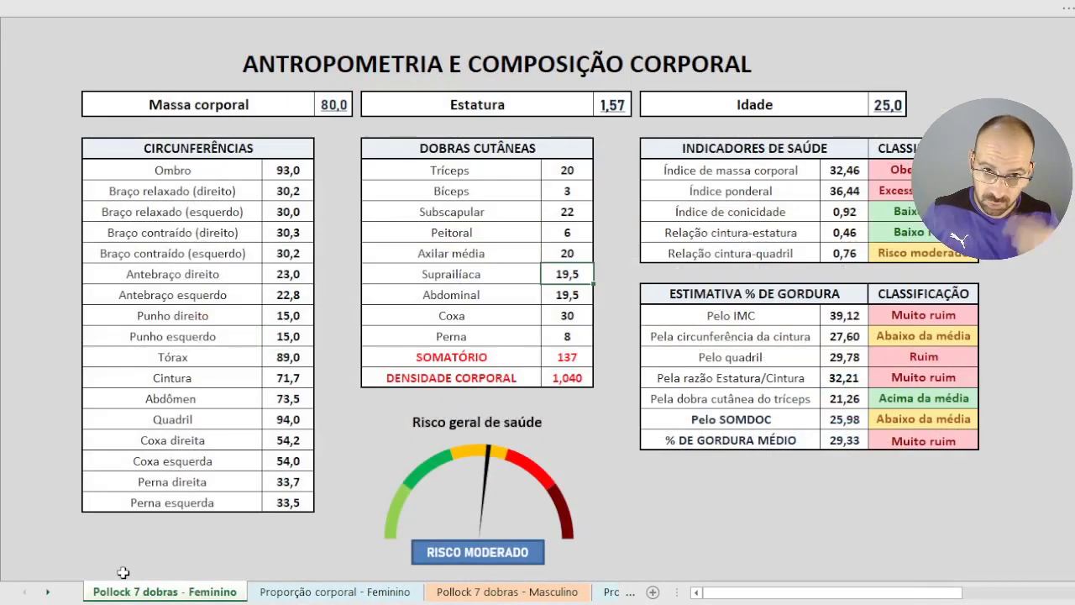